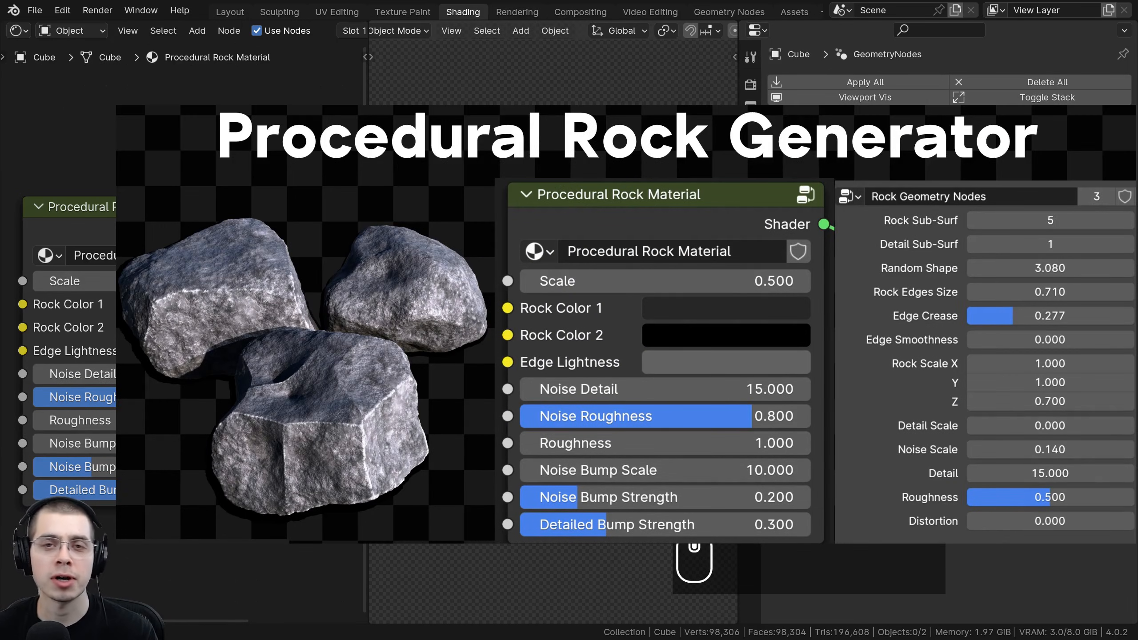
- Try different Random Shape values on the rock and view the result from several sides
{"action": "key", "text": "z"}
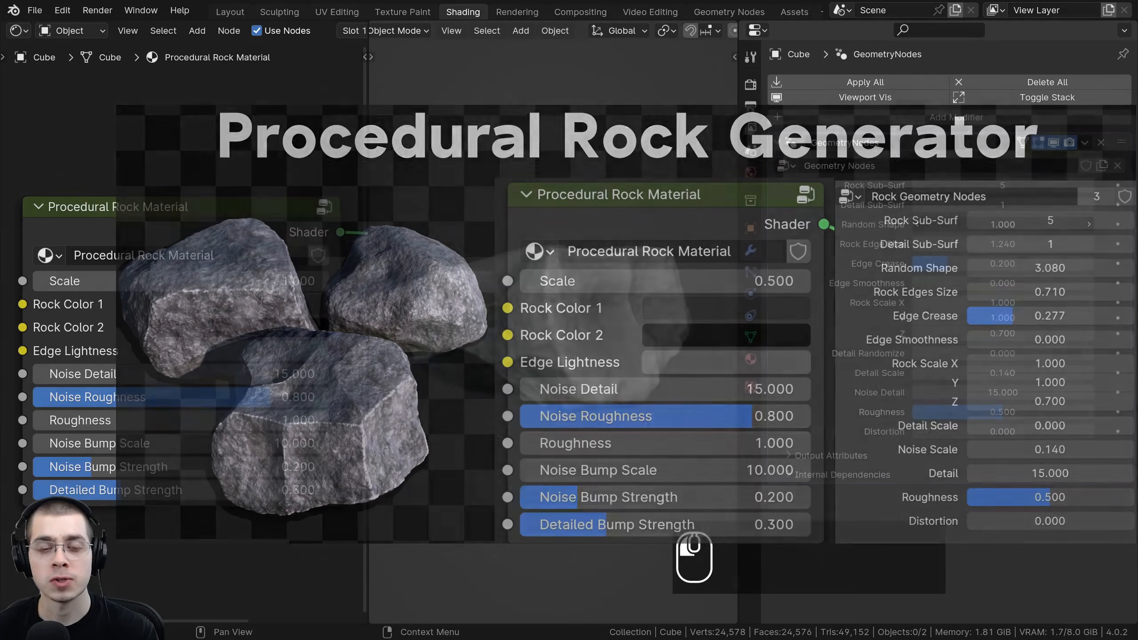
{"action": "mouse_move", "coordinate": [1002, 224]}
{"action": "left_mouse_down"}
{"action": "mouse_move", "coordinate": [985, 224]}
{"action": "mouse_move", "coordinate": [1032, 224]}
{"action": "mouse_move", "coordinate": [981, 223]}
{"action": "mouse_move", "coordinate": [997, 224]}
{"action": "left_mouse_up"}
{"action": "middle_click_drag", "start_coordinate": [539, 354], "coordinate": [649, 394]}
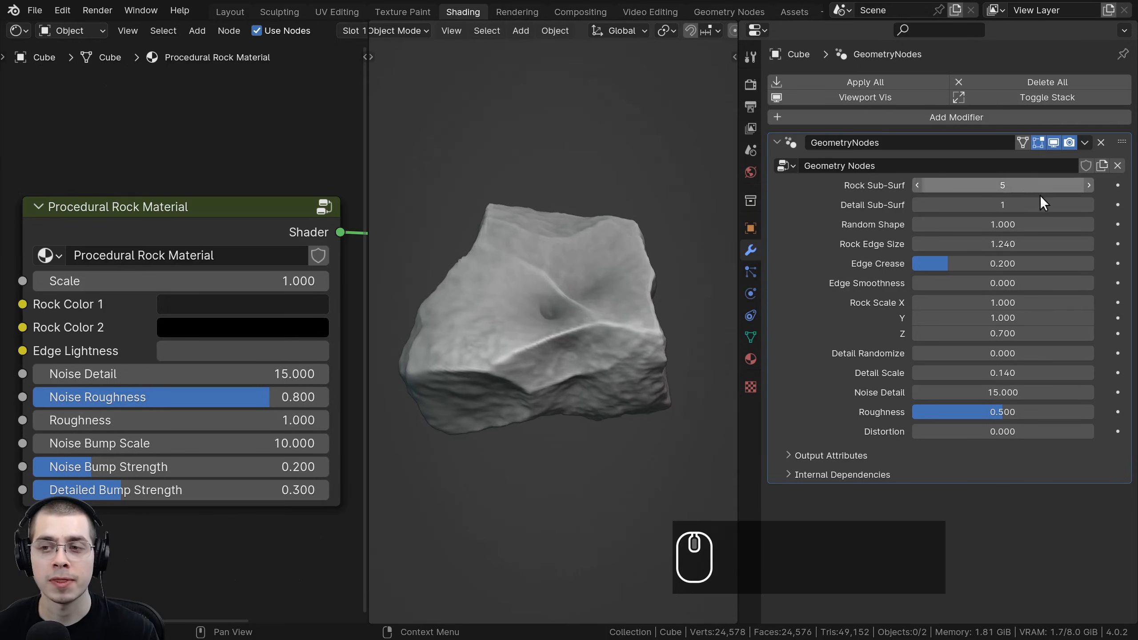
{"action": "middle_click_drag", "start_coordinate": [642, 296], "coordinate": [525, 275]}
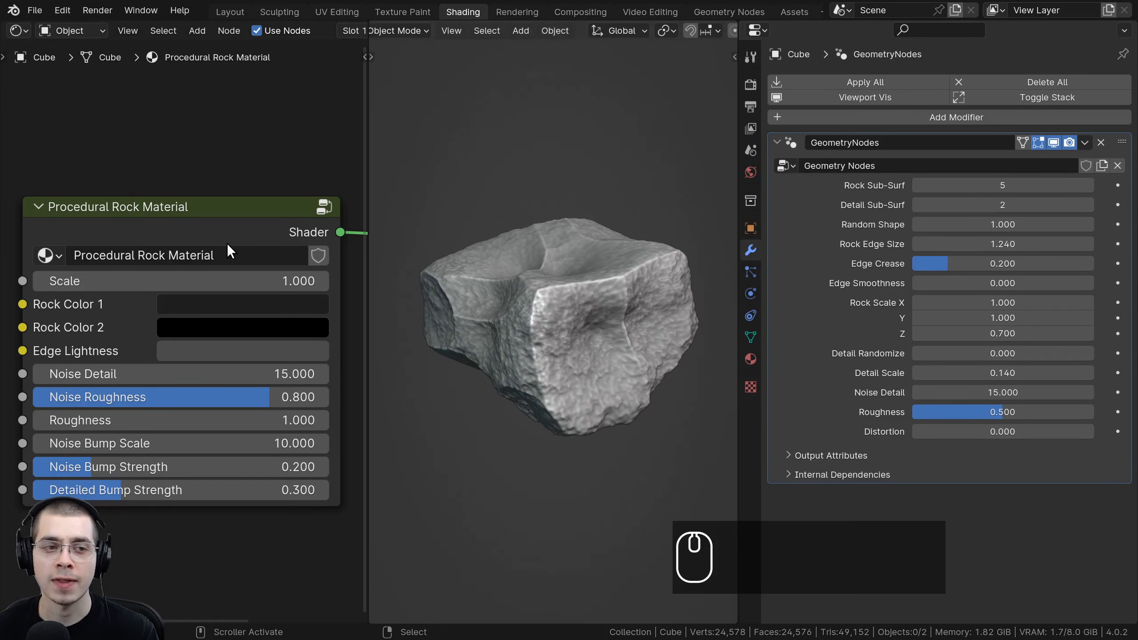
{"action": "left_click", "coordinate": [227, 238]}
{"action": "key", "text": "g"}
{"action": "right_click", "coordinate": [233, 219]}
- Switch the viewport to Rendered shading and examine the rock's procedural material up close
{"action": "key", "text": "z"}
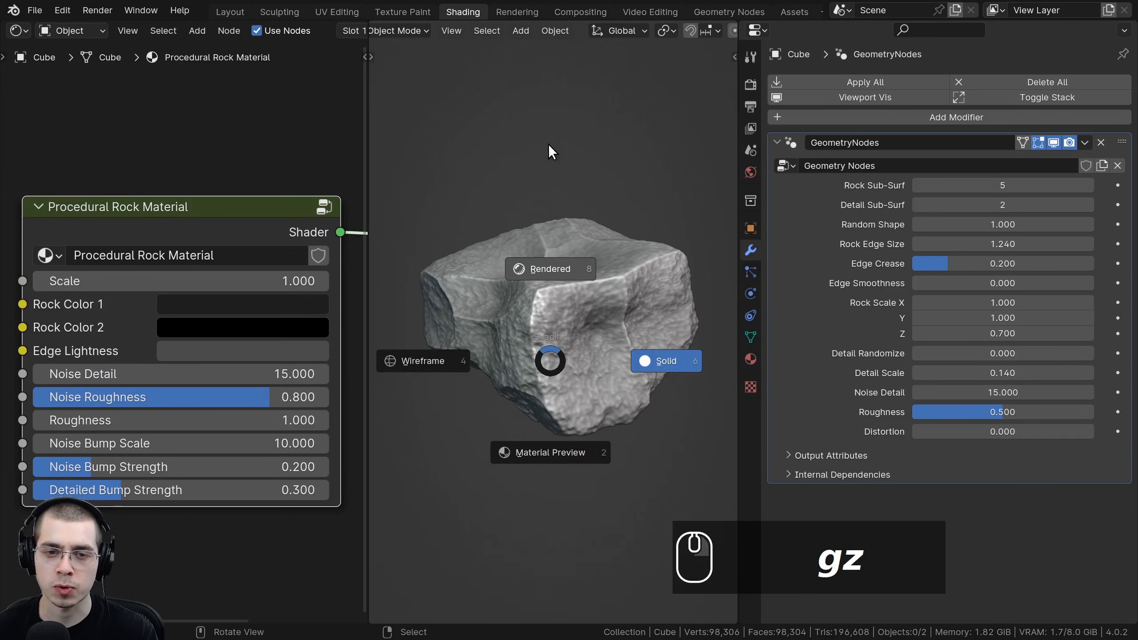
{"action": "left_click", "coordinate": [547, 261]}
{"action": "scroll", "coordinate": [545, 356], "scroll_direction": "up", "scroll_amount": 2}
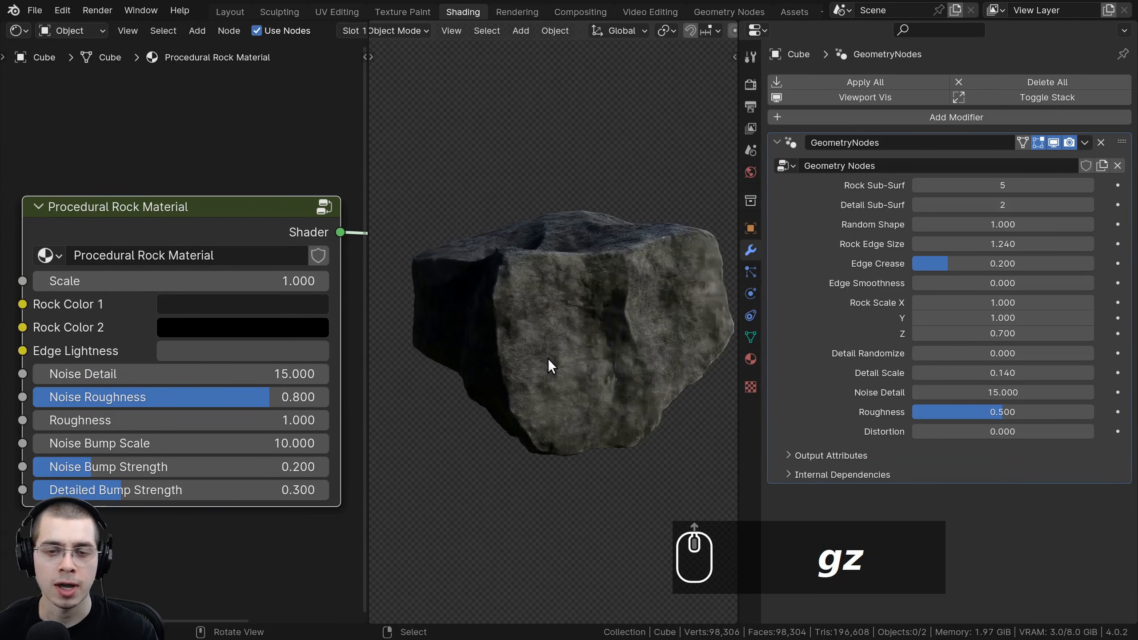
{"action": "scroll", "coordinate": [605, 396], "scroll_direction": "up", "scroll_amount": 2}
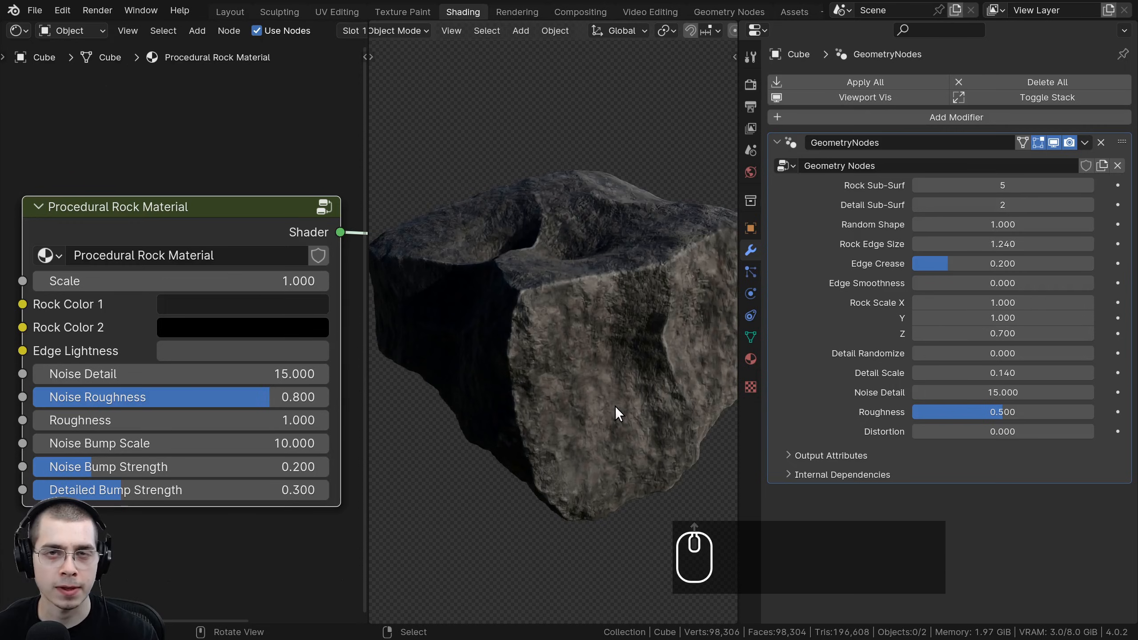
{"action": "scroll", "coordinate": [588, 414], "scroll_direction": "down", "scroll_amount": 2}
{"action": "middle_click_drag", "start_coordinate": [562, 390], "coordinate": [576, 347]}
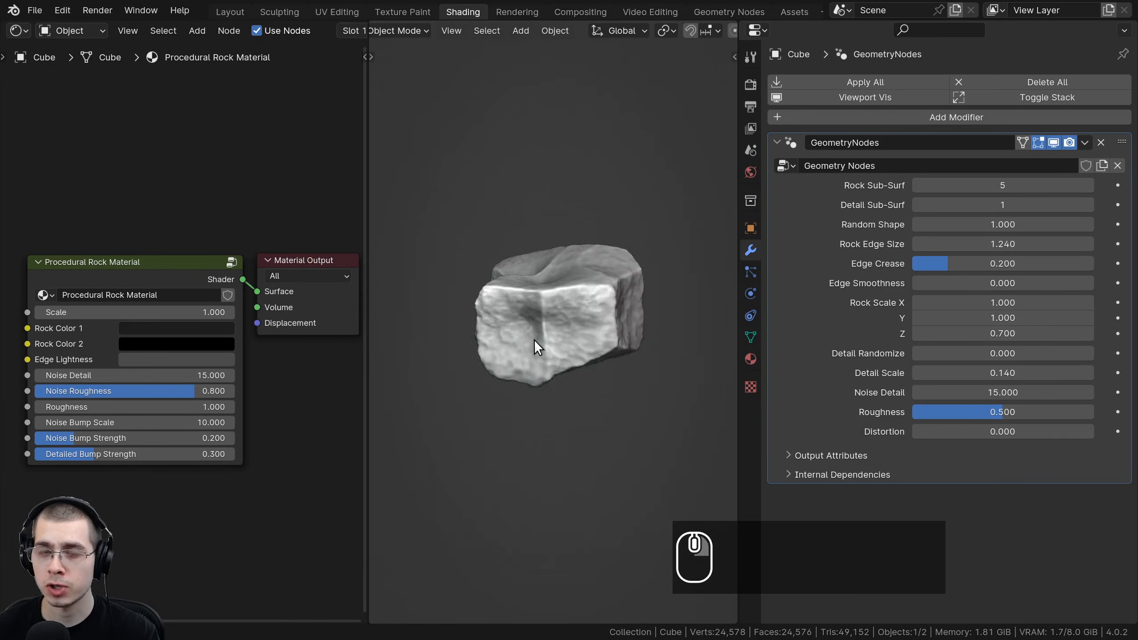
- Try a free trackball rotation of the rock
{"action": "middle_click_drag", "start_coordinate": [534, 341], "coordinate": [686, 322]}
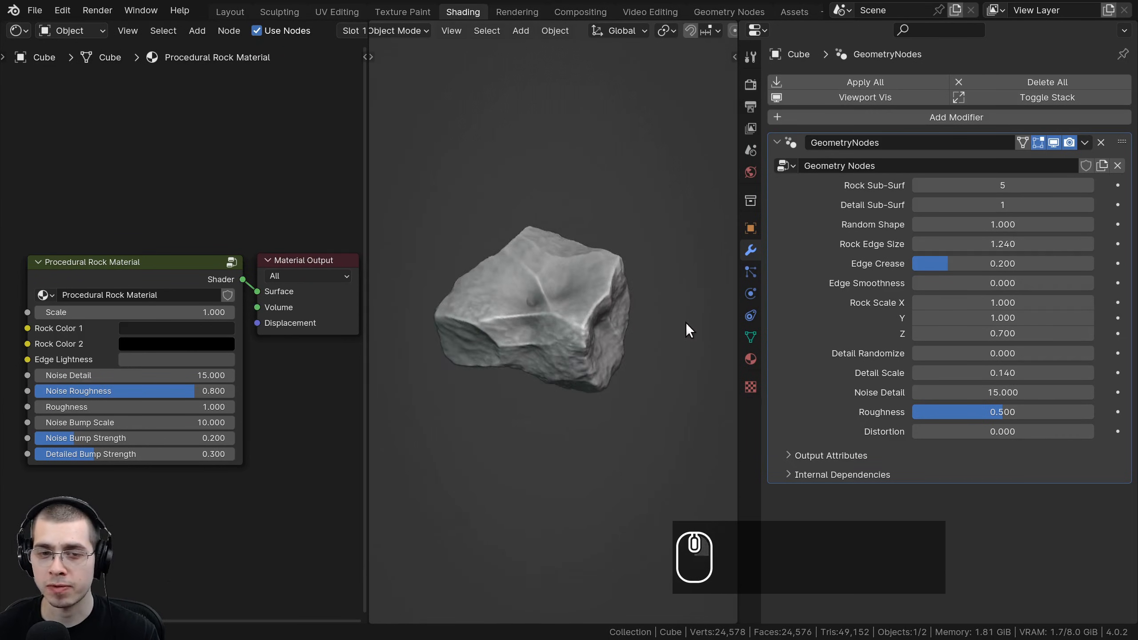
{"action": "key", "text": "g"}
{"action": "key", "text": "r"}
{"action": "key", "text": "r"}
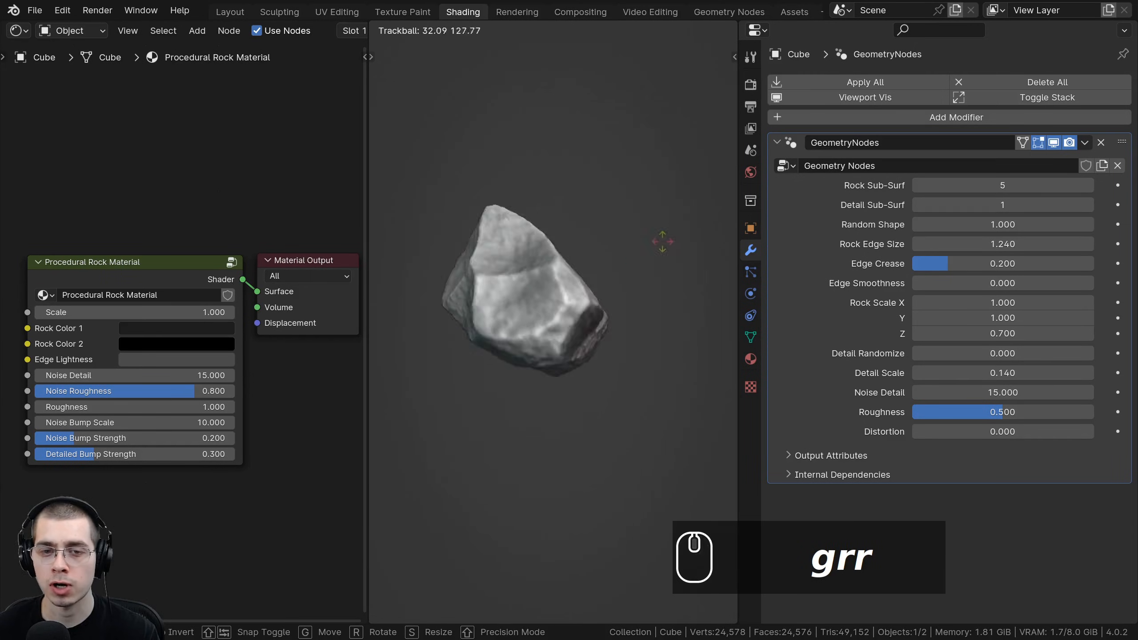
{"action": "right_click", "coordinate": [539, 256]}
- Lower the rock's Rock Sub-Surf level to 0
{"action": "scroll", "coordinate": [553, 267], "scroll_direction": "up", "scroll_amount": 2}
{"action": "middle_click_drag", "start_coordinate": [557, 291], "coordinate": [566, 268]}
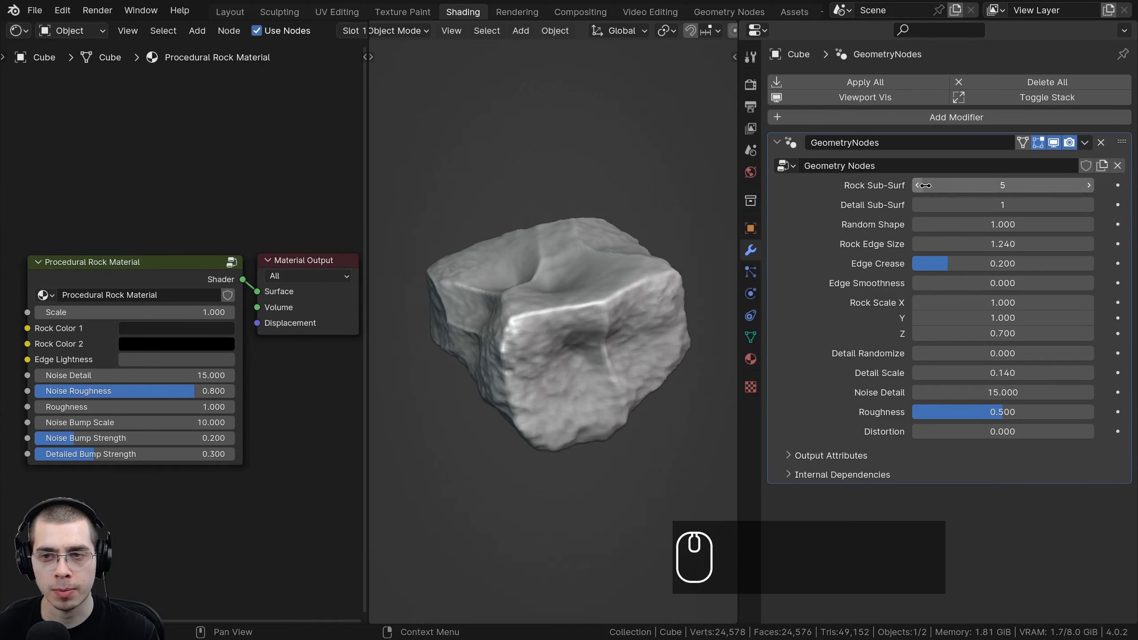
{"action": "middle_click_drag", "start_coordinate": [618, 379], "coordinate": [744, 325]}
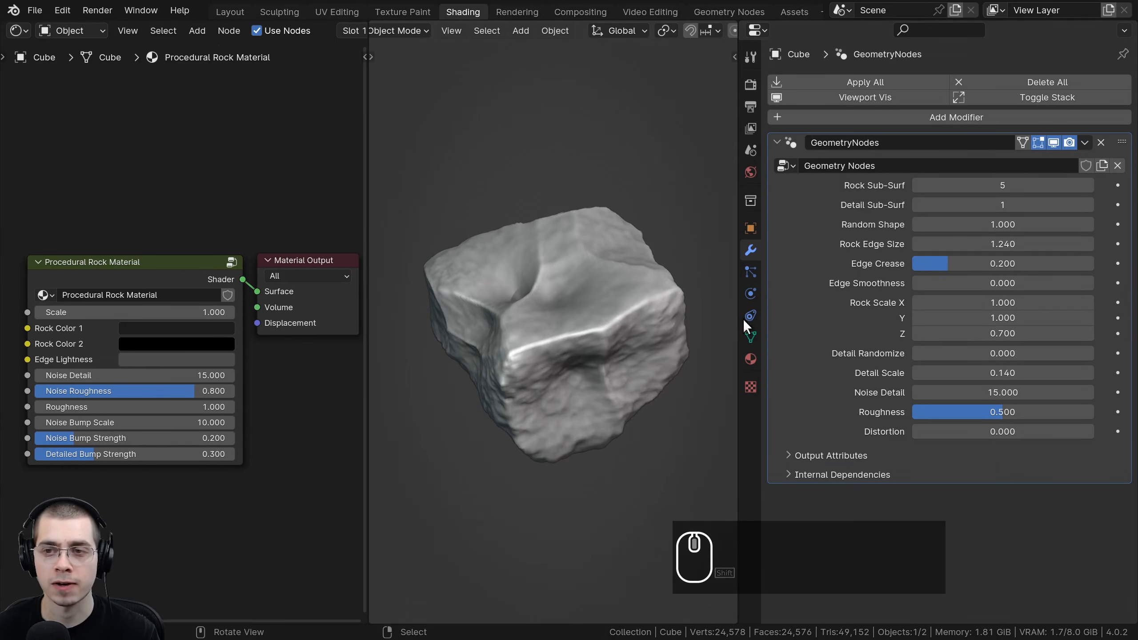
{"action": "left_click", "coordinate": [919, 185]}
{"action": "left_click", "coordinate": [918, 186]}
{"action": "left_click", "coordinate": [918, 185]}
{"action": "left_click", "coordinate": [918, 185]}
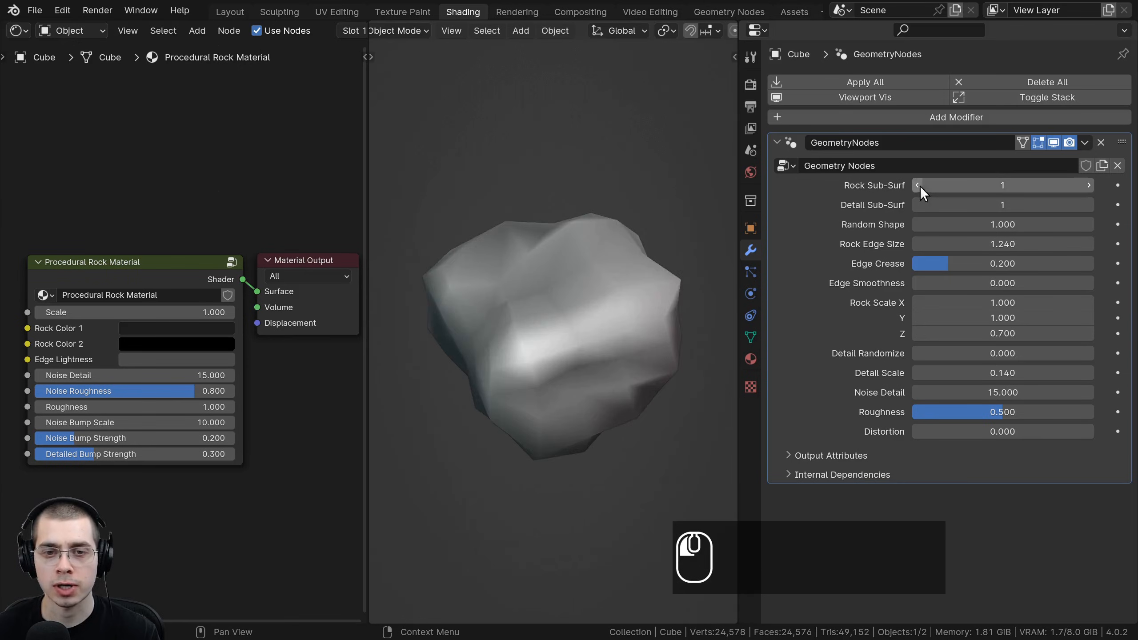
{"action": "left_click", "coordinate": [918, 186]}
{"action": "middle_click_drag", "start_coordinate": [644, 398], "coordinate": [637, 269]}
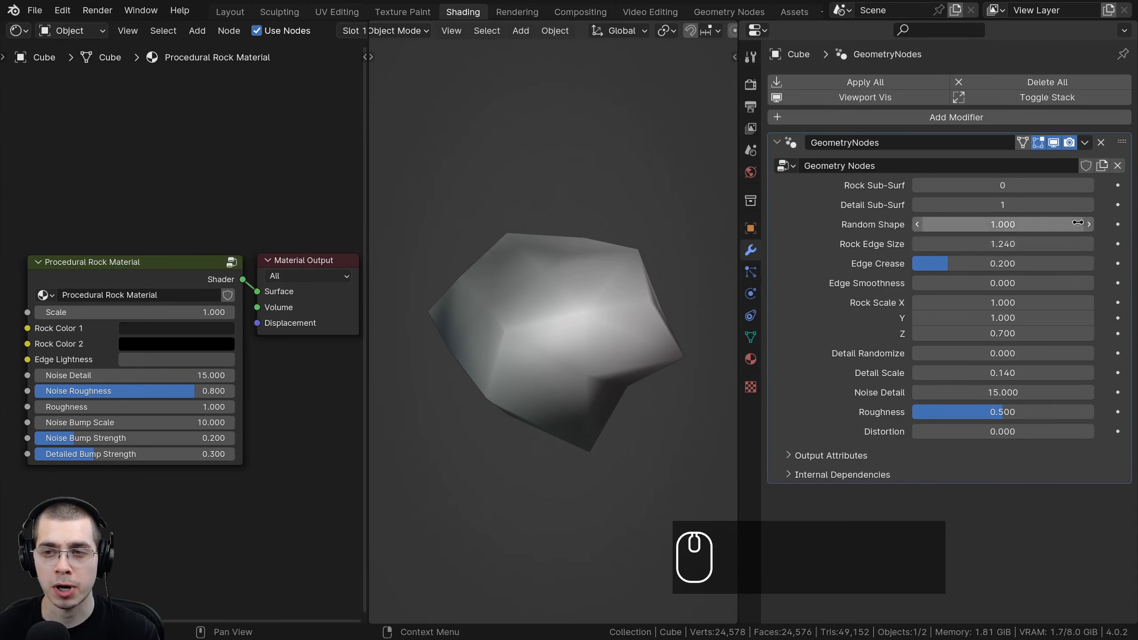
- Raise the Rock Sub-Surf level to 5
{"action": "left_click", "coordinate": [1088, 184]}
{"action": "left_click", "coordinate": [1089, 185]}
{"action": "left_click", "coordinate": [1089, 185]}
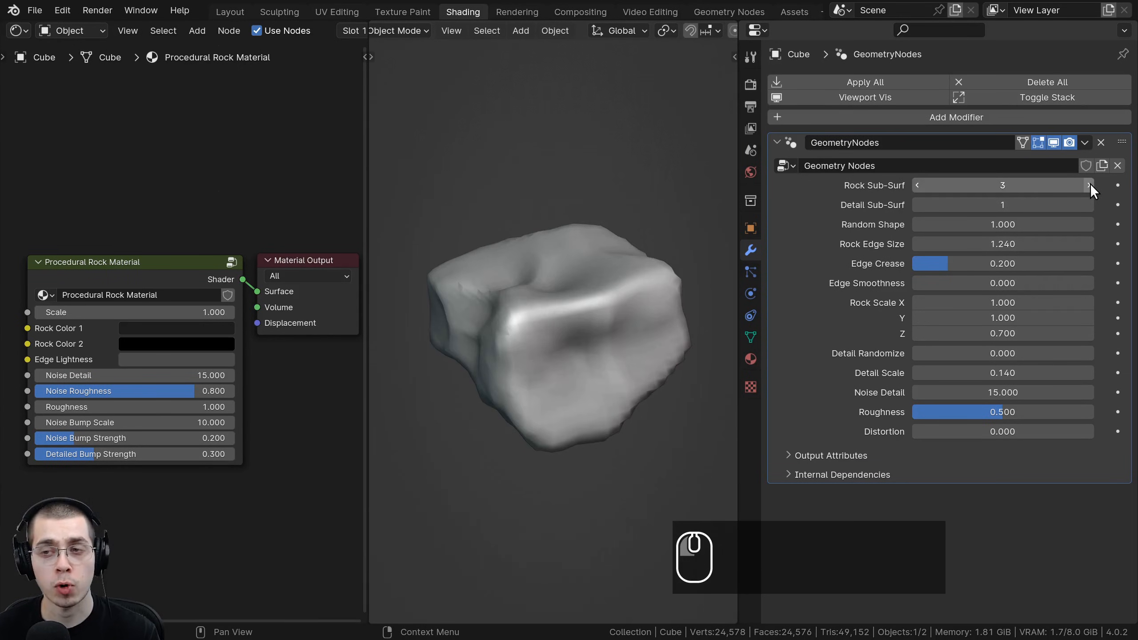
{"action": "left_click", "coordinate": [1088, 185]}
{"action": "left_click", "coordinate": [1089, 185]}
{"action": "middle_click_drag", "start_coordinate": [605, 291], "coordinate": [840, 209]}
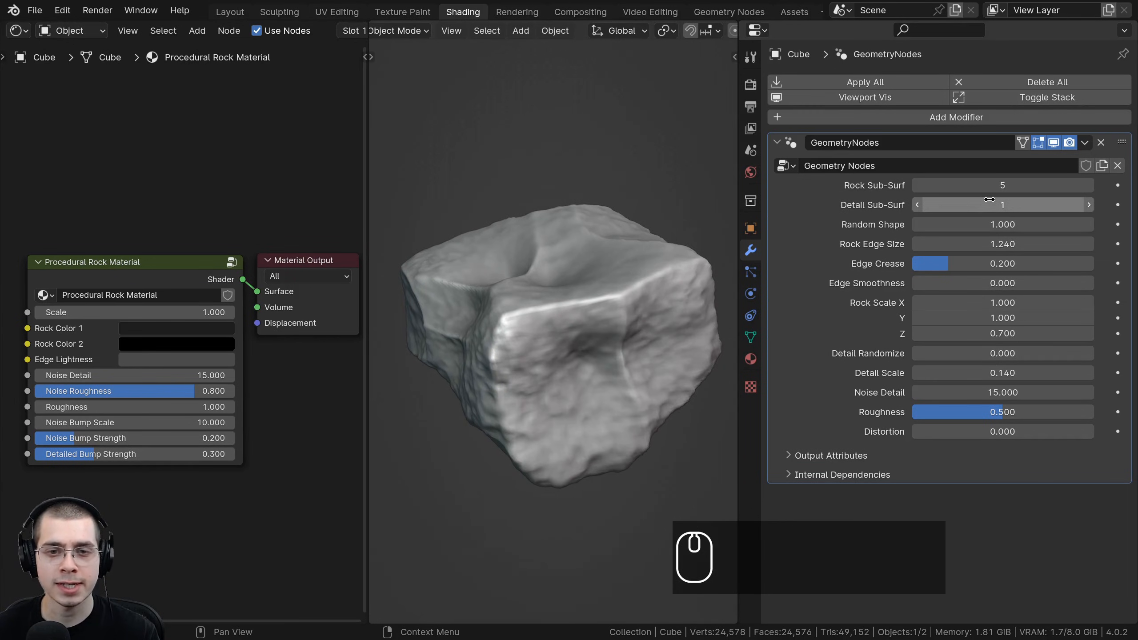
- Raise the Detail Sub-Surf level to 3 and inspect the rock's fine surface detail
{"action": "middle_click_drag", "start_coordinate": [657, 294], "coordinate": [668, 287]}
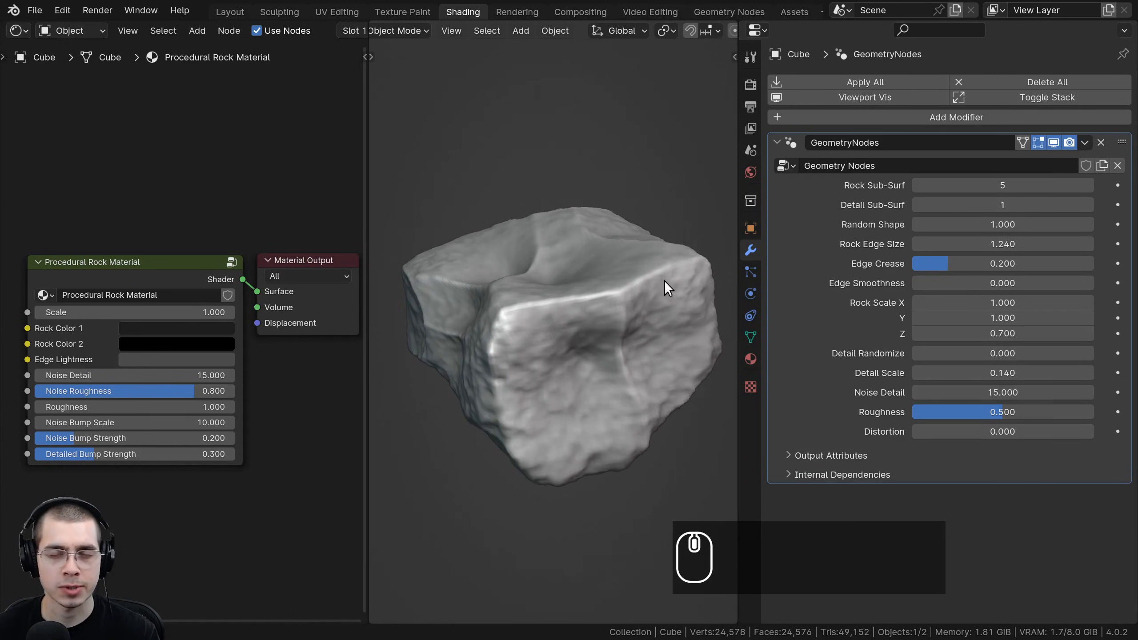
{"action": "left_click", "coordinate": [1088, 204]}
{"action": "mouse_move", "coordinate": [555, 335]}
{"action": "middle_mouse_down"}
{"action": "mouse_move", "coordinate": [540, 342]}
{"action": "mouse_move", "coordinate": [565, 333]}
{"action": "middle_mouse_up"}
{"action": "scroll", "coordinate": [565, 332], "scroll_direction": "up", "scroll_amount": 4}
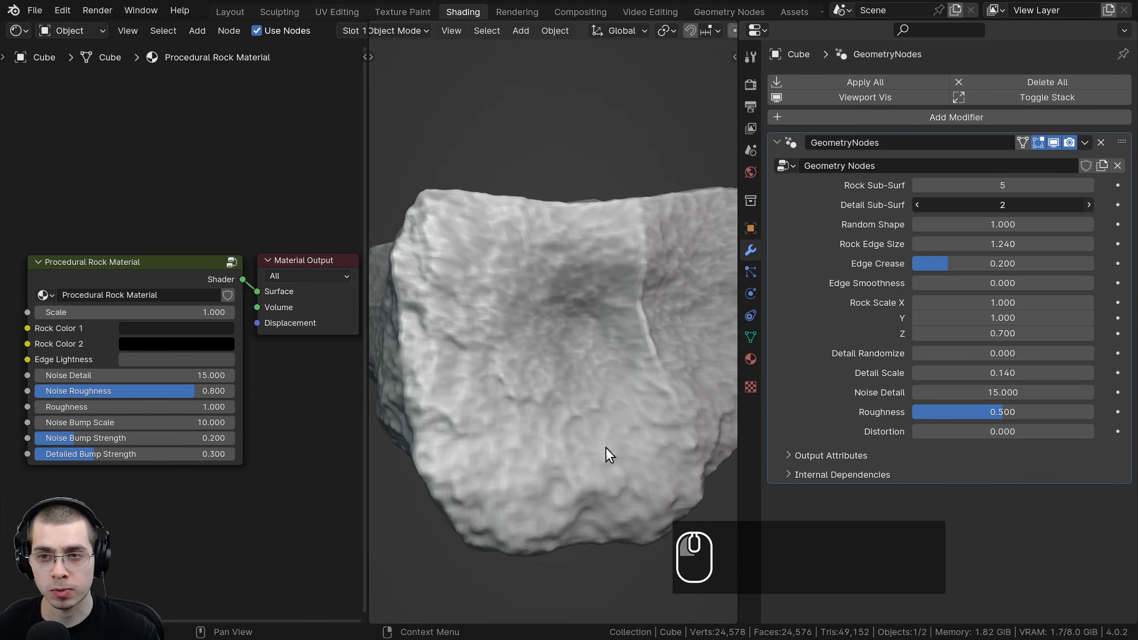
{"action": "middle_click_drag", "start_coordinate": [593, 294], "coordinate": [617, 303]}
{"action": "scroll", "coordinate": [528, 339], "scroll_direction": "up", "scroll_amount": 2}
{"action": "scroll", "coordinate": [617, 302], "scroll_direction": "down", "scroll_amount": 3}
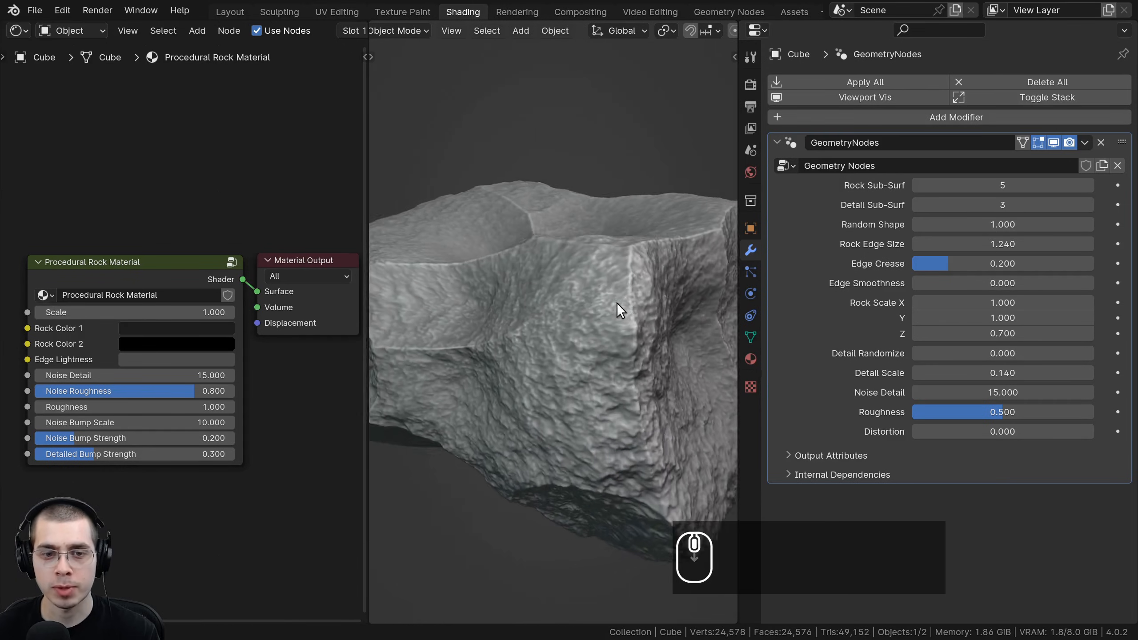
- Lower the Detail Sub-Surf level to 1
{"action": "left_click", "coordinate": [913, 204]}
{"action": "left_click", "coordinate": [914, 205]}
{"action": "scroll", "coordinate": [507, 371], "scroll_direction": "down", "scroll_amount": 3}
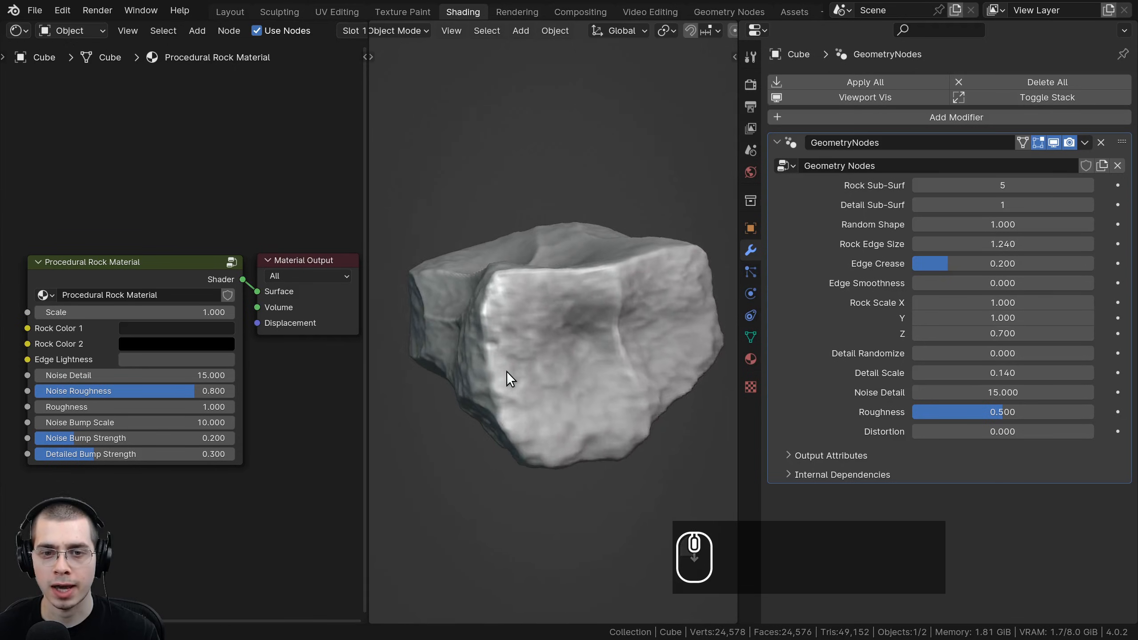
{"action": "middle_click_drag", "start_coordinate": [507, 372], "coordinate": [791, 270]}
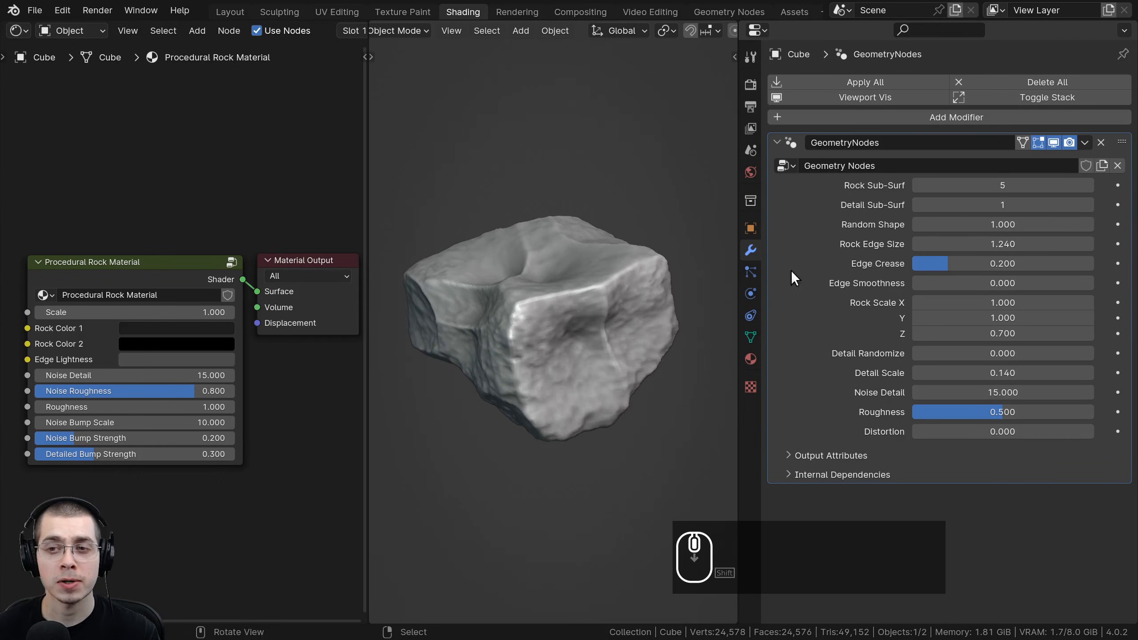
- Try a range of Random Shape values to generate different rock shapes, cancelling each change
{"action": "left_click_drag", "start_coordinate": [981, 227], "coordinate": [1091, 224]}
{"action": "right_click", "coordinate": [986, 226]}
{"action": "scroll", "coordinate": [476, 327], "scroll_direction": "down", "scroll_amount": 2}
{"action": "right_click", "coordinate": [1043, 224]}
{"action": "scroll", "coordinate": [581, 271], "scroll_direction": "up", "scroll_amount": 1}
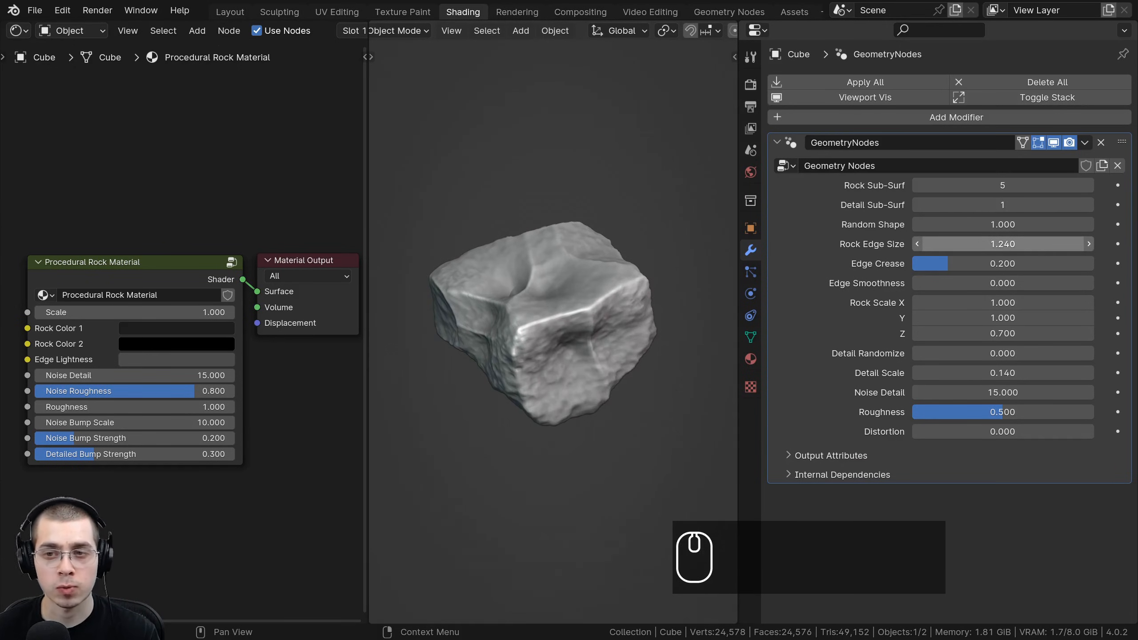
- Try a different Rock Edge Size on the rock and undo the changes
{"action": "mouse_move", "coordinate": [986, 244]}
{"action": "left_mouse_down"}
{"action": "mouse_move", "coordinate": [1108, 244]}
{"action": "mouse_move", "coordinate": [956, 244]}
{"action": "mouse_move", "coordinate": [983, 247]}
{"action": "mouse_move", "coordinate": [982, 264]}
{"action": "mouse_move", "coordinate": [1030, 263]}
{"action": "mouse_move", "coordinate": [958, 264]}
{"action": "mouse_move", "coordinate": [991, 264]}
{"action": "mouse_move", "coordinate": [961, 264]}
{"action": "mouse_move", "coordinate": [983, 259]}
{"action": "left_mouse_up"}
{"action": "key", "text": "ctrl+z"}
{"action": "key", "text": "ctrl+z"}
{"action": "middle_click_drag", "start_coordinate": [551, 336], "coordinate": [521, 331]}
{"action": "scroll", "coordinate": [521, 332], "scroll_direction": "up", "scroll_amount": 1}
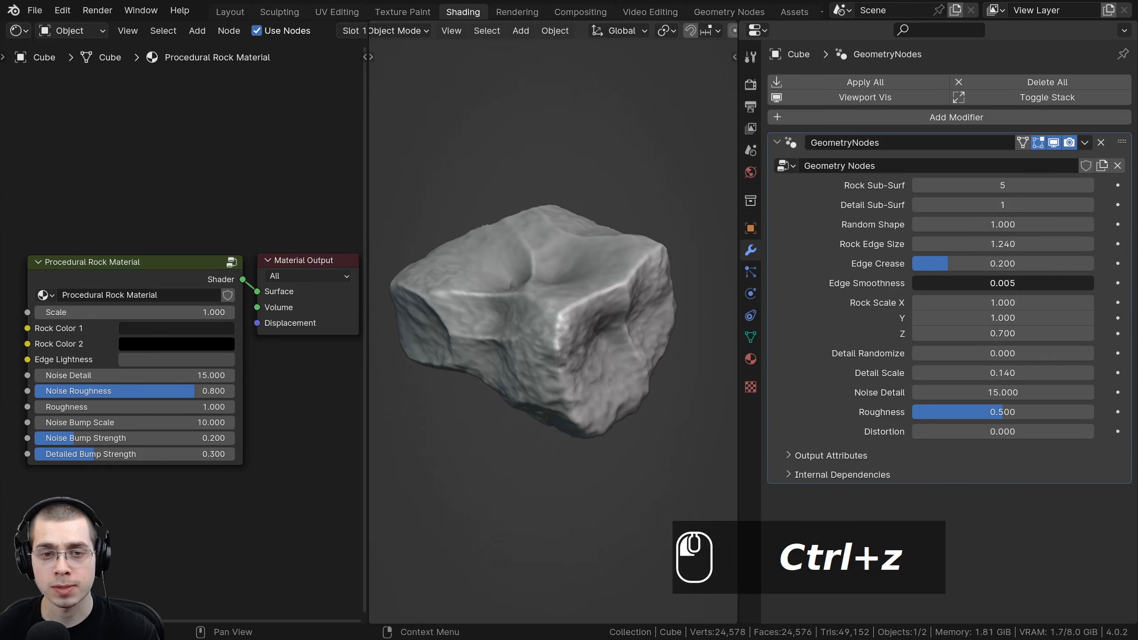
- Try small Edge Smoothness values on the rock and return the setting to 0
{"action": "left_click_drag", "start_coordinate": [1011, 283], "coordinate": [913, 283]}
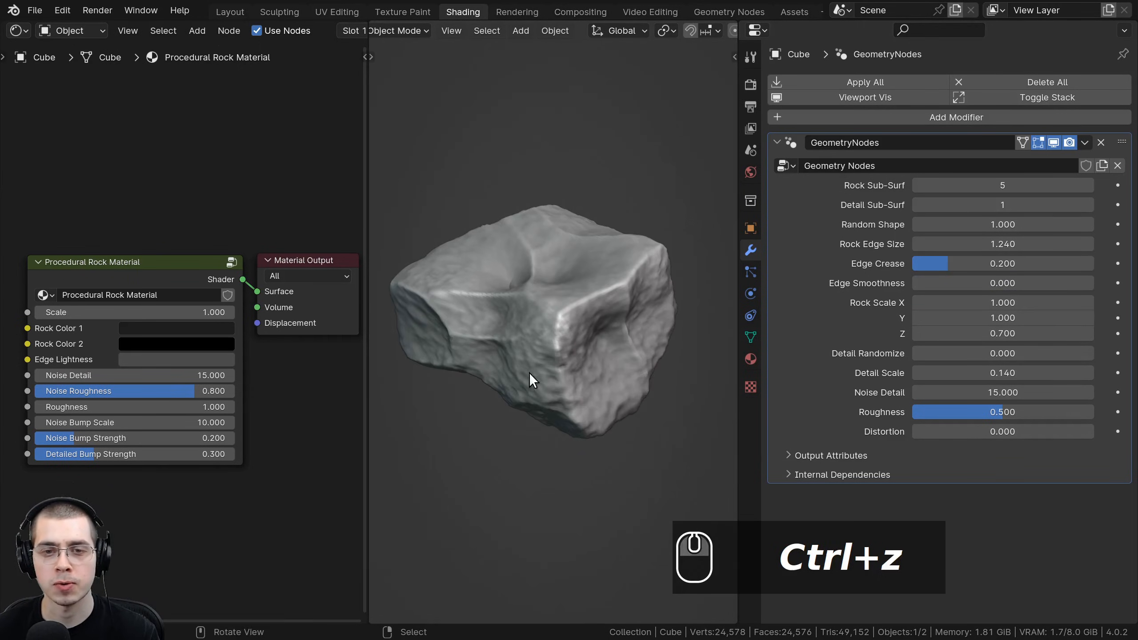
{"action": "mouse_move", "coordinate": [679, 376]}
{"action": "middle_mouse_down"}
{"action": "mouse_move", "coordinate": [663, 444]}
{"action": "mouse_move", "coordinate": [693, 382]}
{"action": "middle_mouse_up"}
{"action": "scroll", "coordinate": [693, 383], "scroll_direction": "down", "scroll_amount": 2}
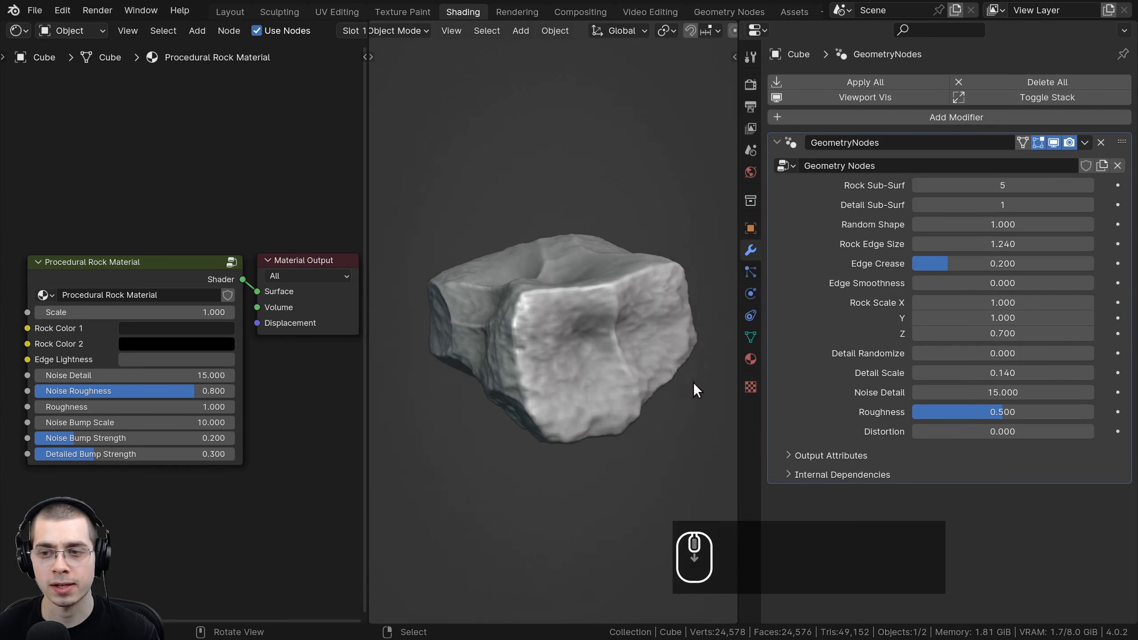
- Try stretching the rock with the Rock Scale X, Y and Z values, cancelling each change
{"action": "scroll", "coordinate": [693, 382], "scroll_direction": "up", "scroll_amount": 1}
{"action": "right_click", "coordinate": [1008, 303]}
{"action": "mouse_move", "coordinate": [1003, 303]}
{"action": "left_mouse_down", "text": "shift"}
{"action": "mouse_move", "coordinate": [1044, 317]}
{"action": "mouse_move", "coordinate": [976, 318]}
{"action": "mouse_move", "coordinate": [987, 318]}
{"action": "left_mouse_up", "text": "shift"}
{"action": "right_click", "coordinate": [987, 318]}
{"action": "scroll", "coordinate": [425, 379], "scroll_direction": "down", "scroll_amount": 2}
{"action": "middle_click_drag", "start_coordinate": [425, 379], "coordinate": [515, 341]}
{"action": "left_click_drag", "start_coordinate": [1003, 333], "coordinate": [1002, 300], "text": "shift"}
{"action": "right_click", "coordinate": [1001, 299]}
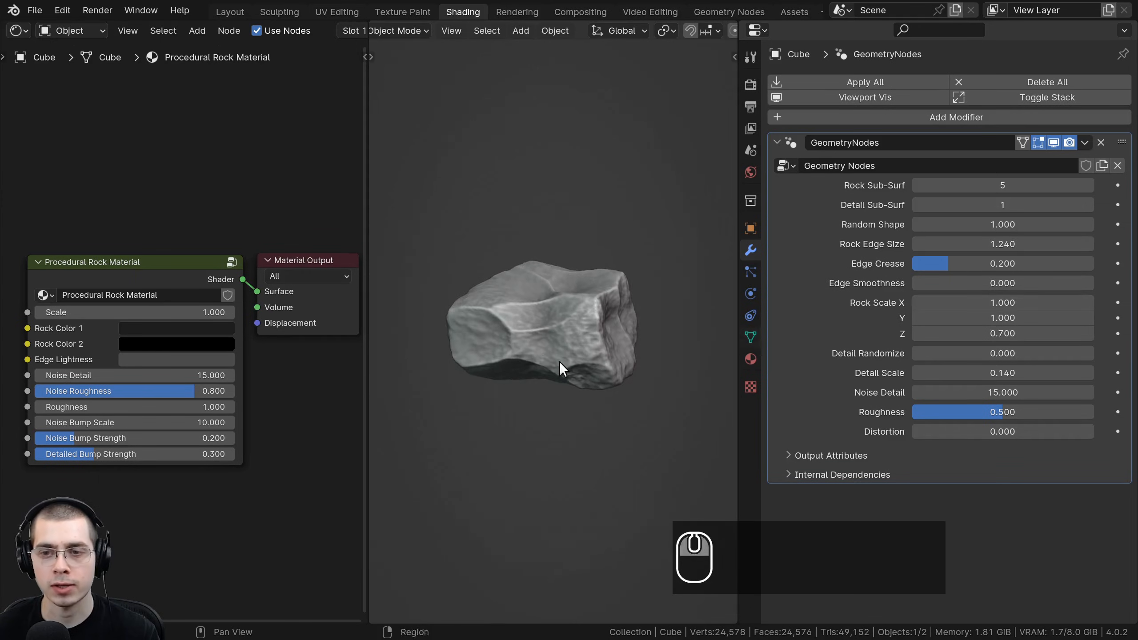
- Try other Detail Randomize and Noise Detail values on the rock, cancelling the changes
{"action": "middle_click_drag", "start_coordinate": [559, 361], "coordinate": [544, 386]}
{"action": "scroll", "coordinate": [533, 382], "scroll_direction": "up", "scroll_amount": 2}
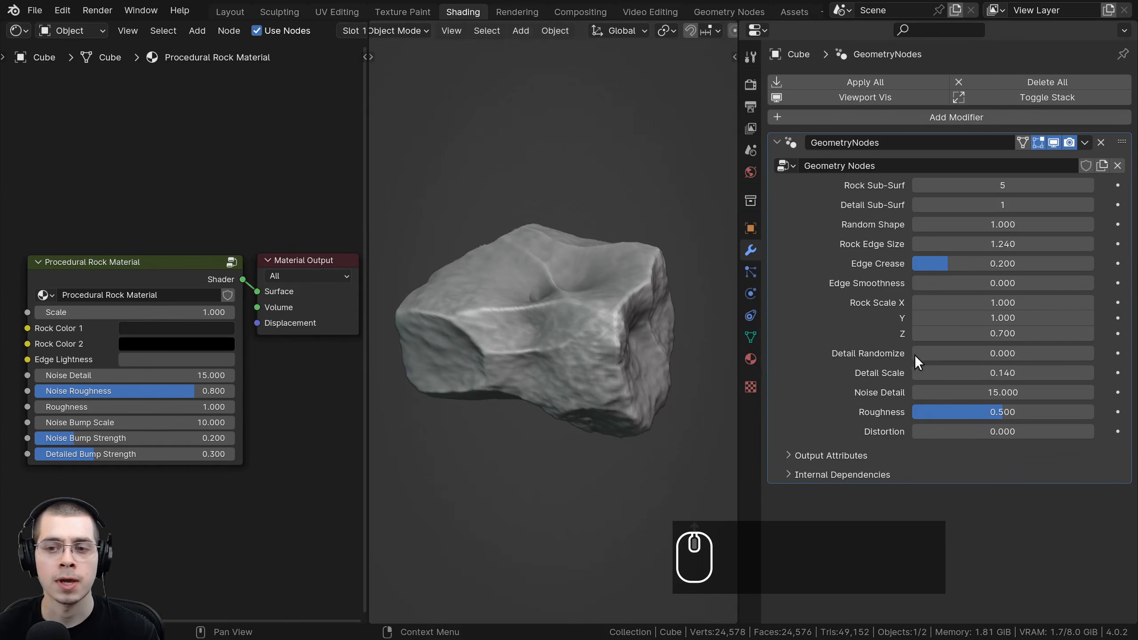
{"action": "left_click_drag", "start_coordinate": [1003, 353], "coordinate": [944, 410]}
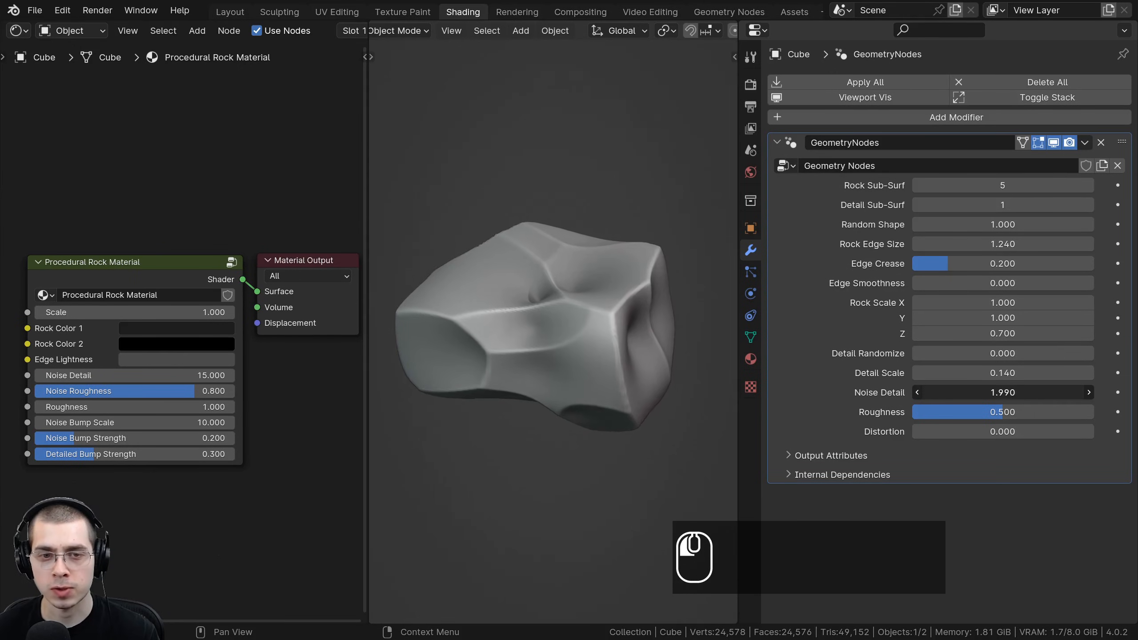
{"action": "right_click", "coordinate": [1002, 392]}
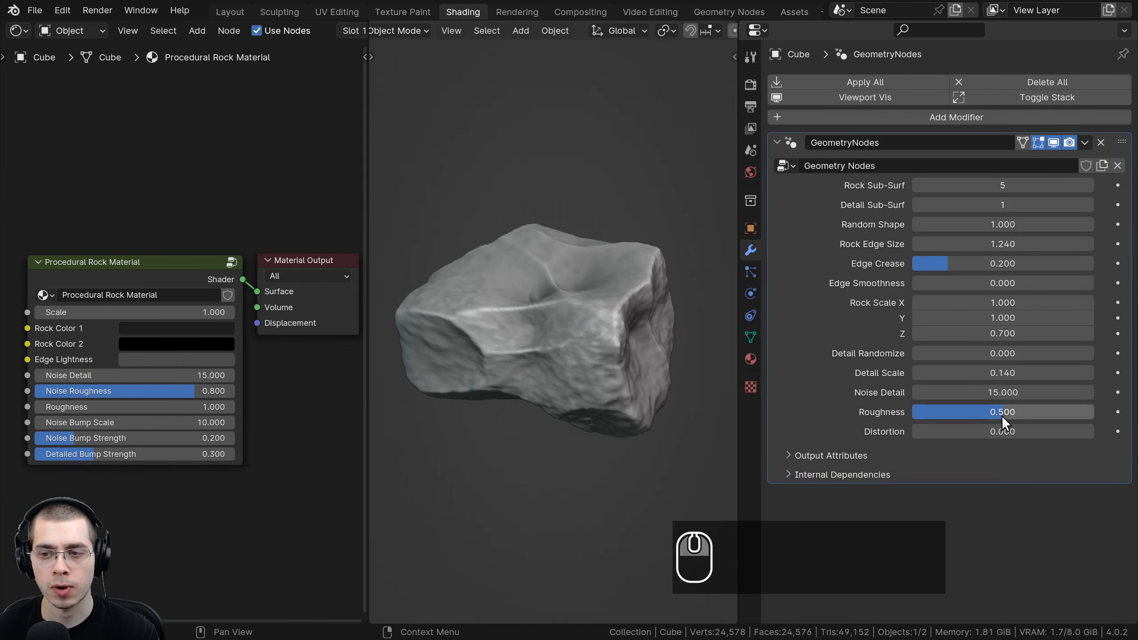
- Try other Roughness, Distortion and Rock Scale values in the rock's Geometry Nodes modifier
{"action": "left_click_drag", "start_coordinate": [1002, 412], "coordinate": [978, 431]}
{"action": "right_click", "coordinate": [981, 412]}
{"action": "right_click", "coordinate": [978, 431]}
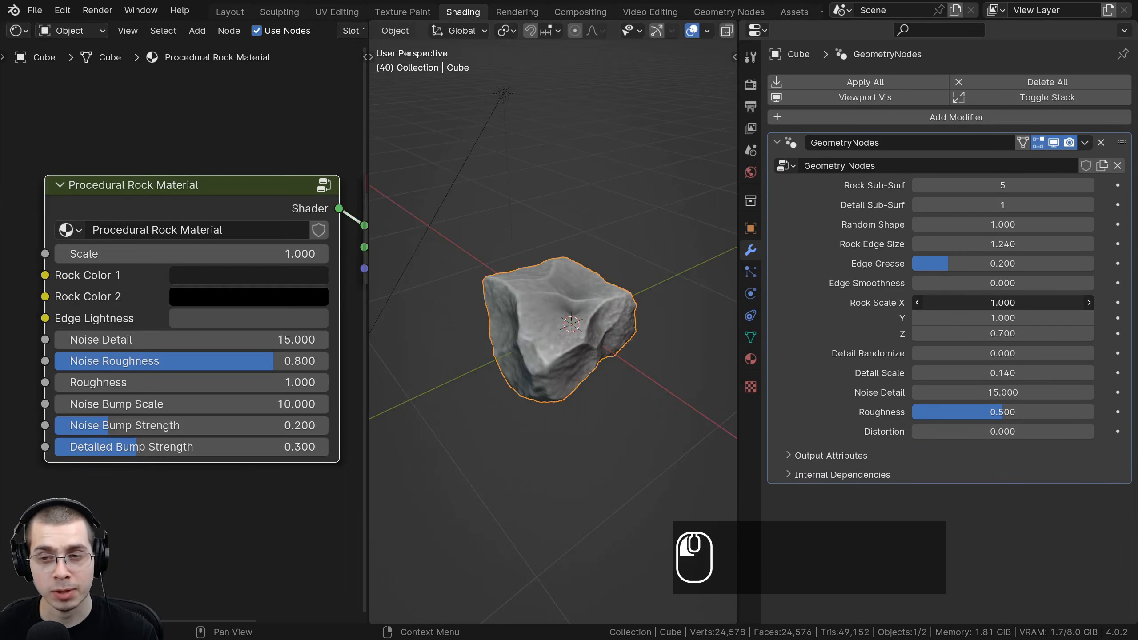
{"action": "mouse_move", "coordinate": [974, 318]}
{"action": "left_mouse_down"}
{"action": "mouse_move", "coordinate": [922, 318]}
{"action": "mouse_move", "coordinate": [1025, 317]}
{"action": "mouse_move", "coordinate": [974, 318]}
{"action": "left_mouse_up"}
- Enter Edit Mode on the rock's base cube
{"action": "scroll", "coordinate": [554, 345], "scroll_direction": "down", "scroll_amount": 2}
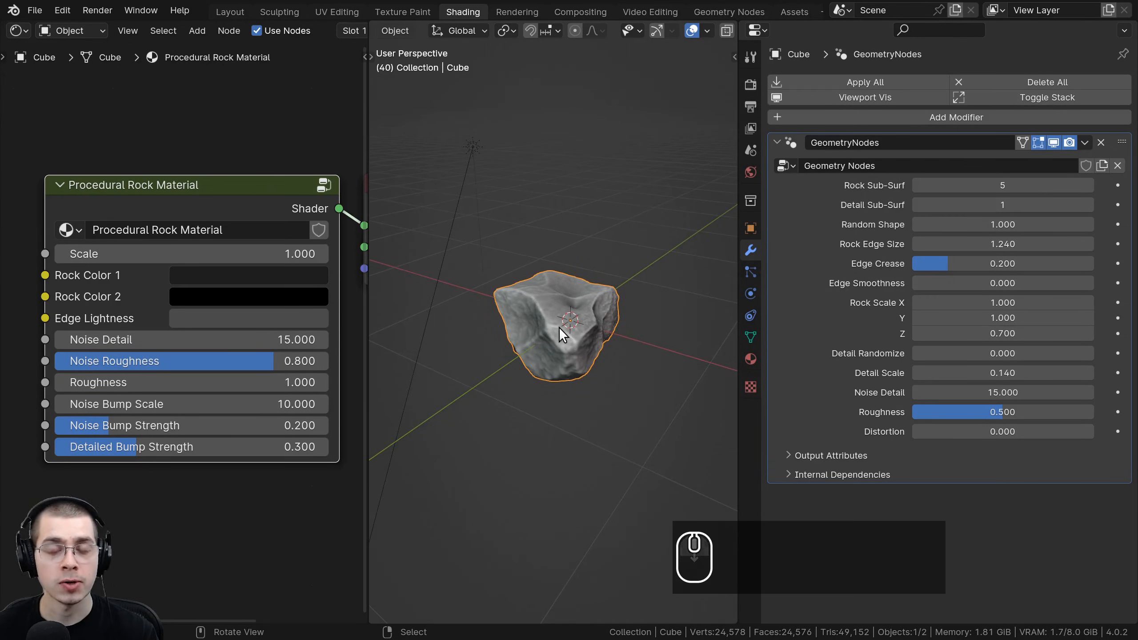
{"action": "key", "text": "Tab"}
{"action": "scroll", "coordinate": [615, 329], "scroll_direction": "down", "scroll_amount": 2}
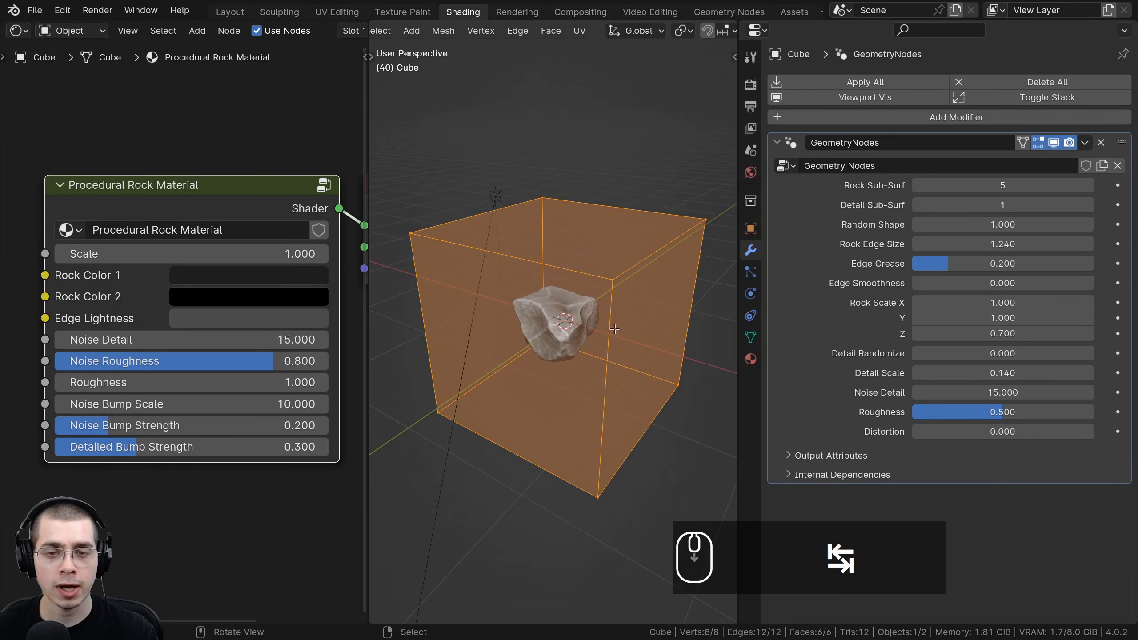
- Try moving several of the base cube's upper corner vertices to reshape the rock, cancelling each move
{"action": "left_click", "coordinate": [700, 220]}
{"action": "key", "text": "g"}
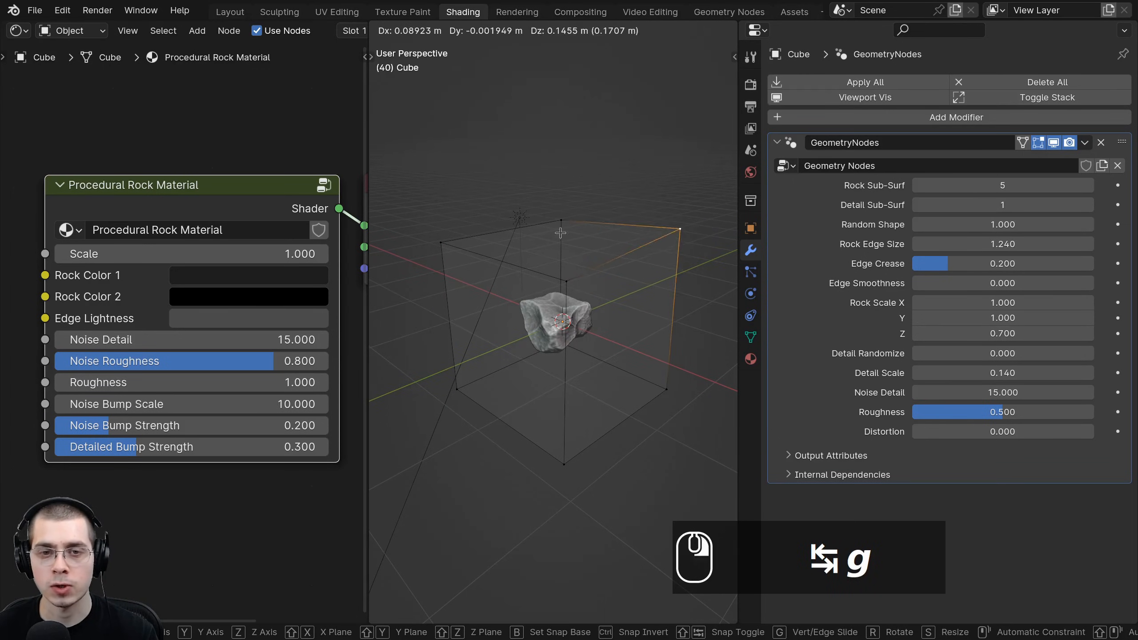
{"action": "right_click", "coordinate": [560, 232]}
{"action": "right_click", "coordinate": [561, 226], "text": "shift"}
{"action": "key", "text": "g"}
{"action": "right_click", "coordinate": [555, 317]}
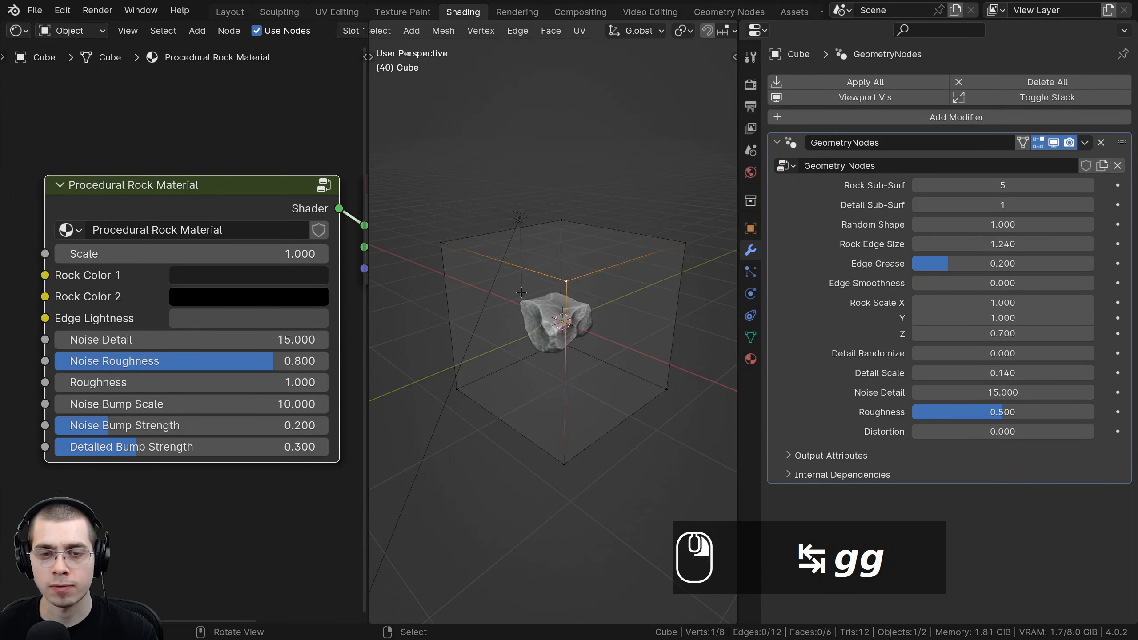
{"action": "middle_click_drag", "start_coordinate": [521, 292], "coordinate": [728, 228]}
{"action": "scroll", "coordinate": [729, 228], "scroll_direction": "down", "scroll_amount": 1}
{"action": "key", "text": "g"}
{"action": "right_click", "coordinate": [637, 288]}
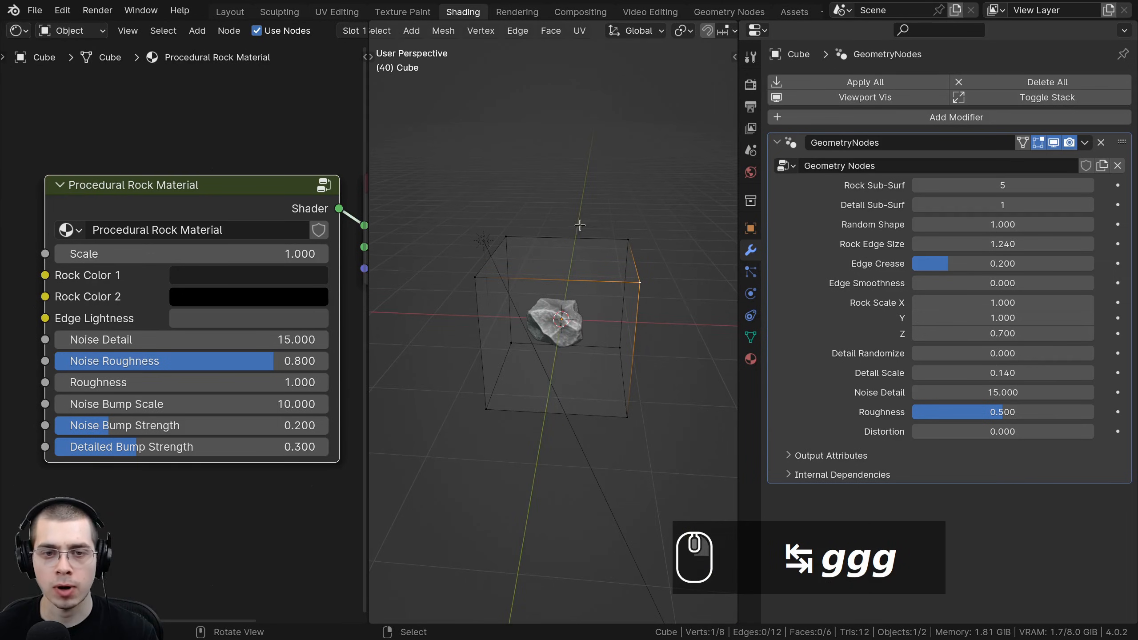
- Try scaling the loop cut around the middle of the base cube by about 1.31
{"action": "key", "text": "s"}
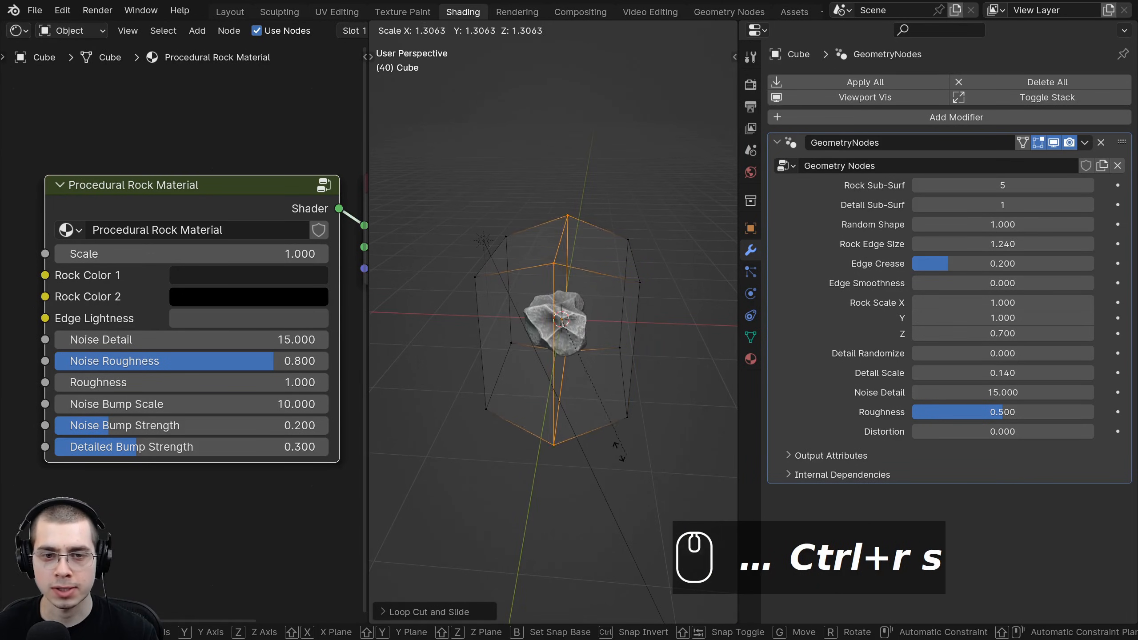
{"action": "left_click", "coordinate": [620, 450]}
- Try scaling and moving the whole base cube in Edit Mode to reshape the rock
{"action": "key", "text": "a"}
{"action": "key", "text": "a"}
{"action": "middle_click_drag", "start_coordinate": [620, 450], "coordinate": [654, 376]}
{"action": "key", "text": "s"}
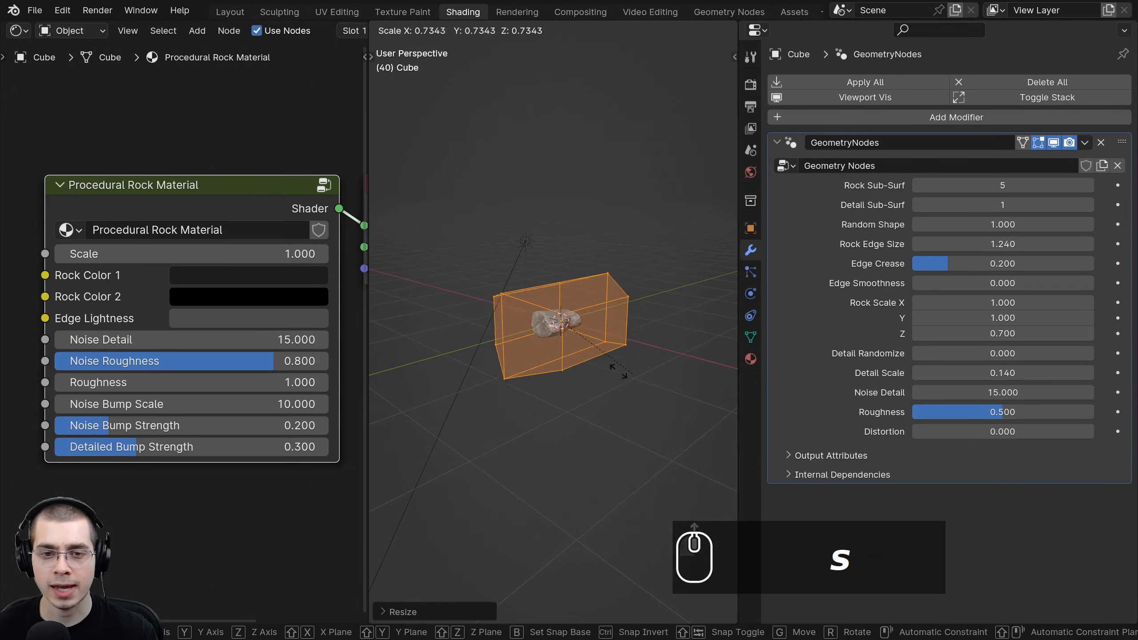
{"action": "left_click", "coordinate": [690, 411]}
{"action": "middle_click_drag", "start_coordinate": [691, 411], "coordinate": [579, 402]}
{"action": "key", "text": "g"}
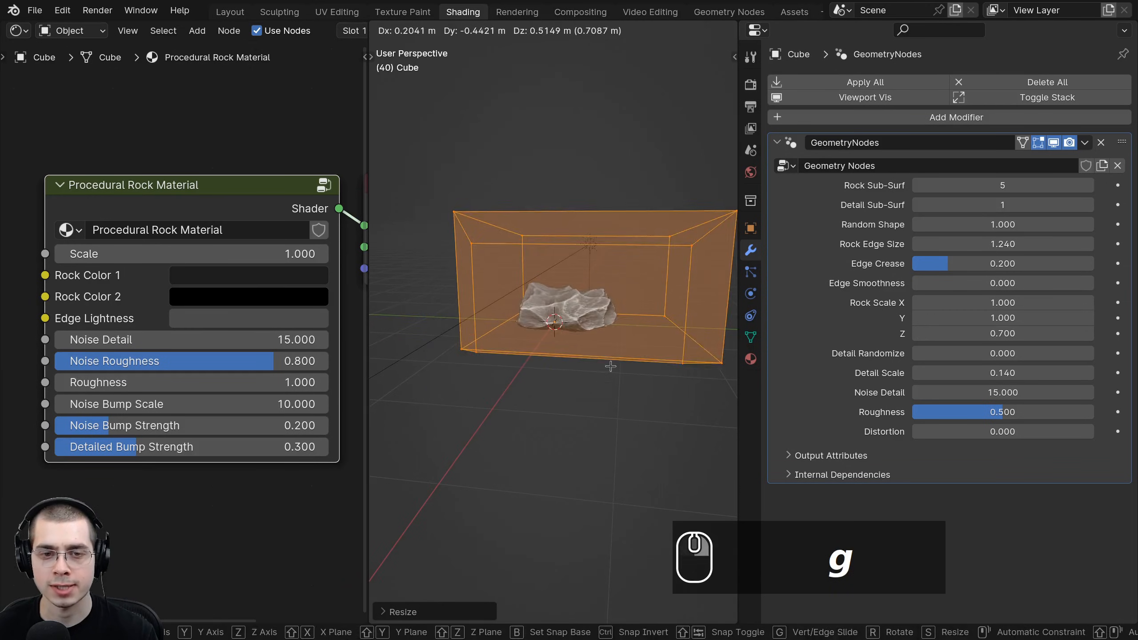
{"action": "key", "text": "s"}
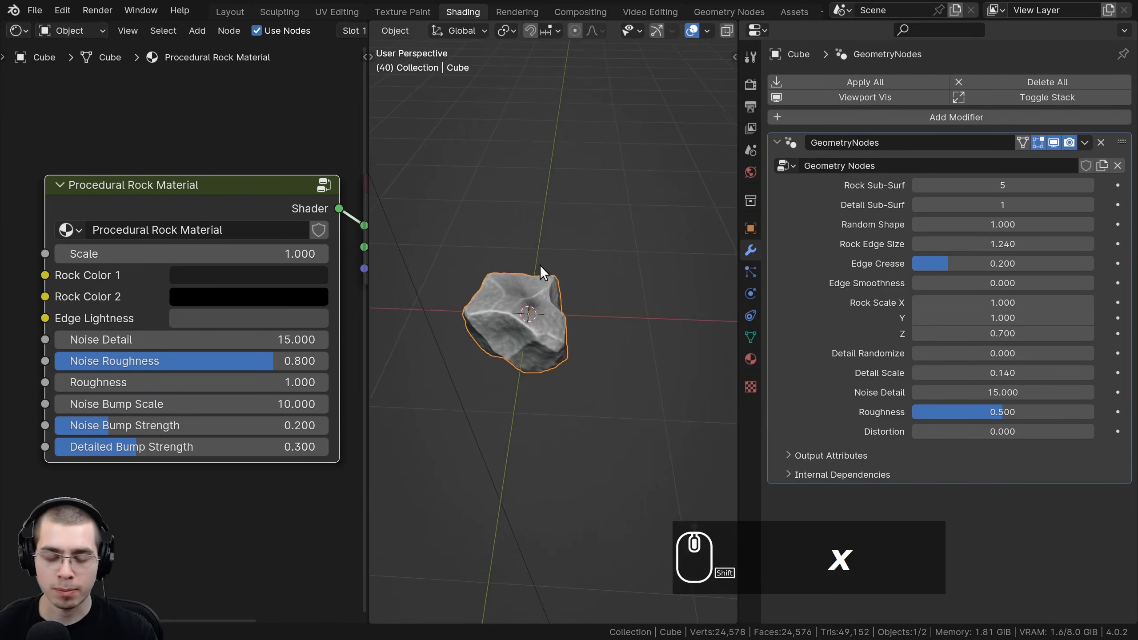
- Duplicate the rock and move the copy about 0.98 m in the negative direction along the X axis
{"action": "middle_click_drag", "start_coordinate": [539, 265], "coordinate": [536, 251], "text": "shift"}
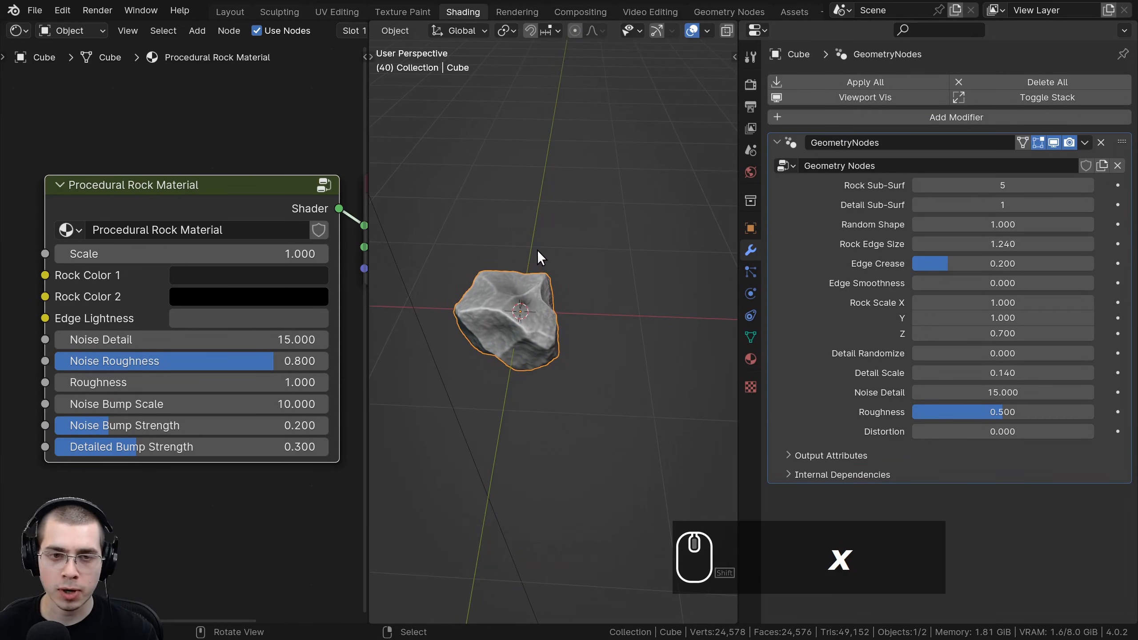
{"action": "key", "text": "shift+d"}
{"action": "key", "text": "x"}
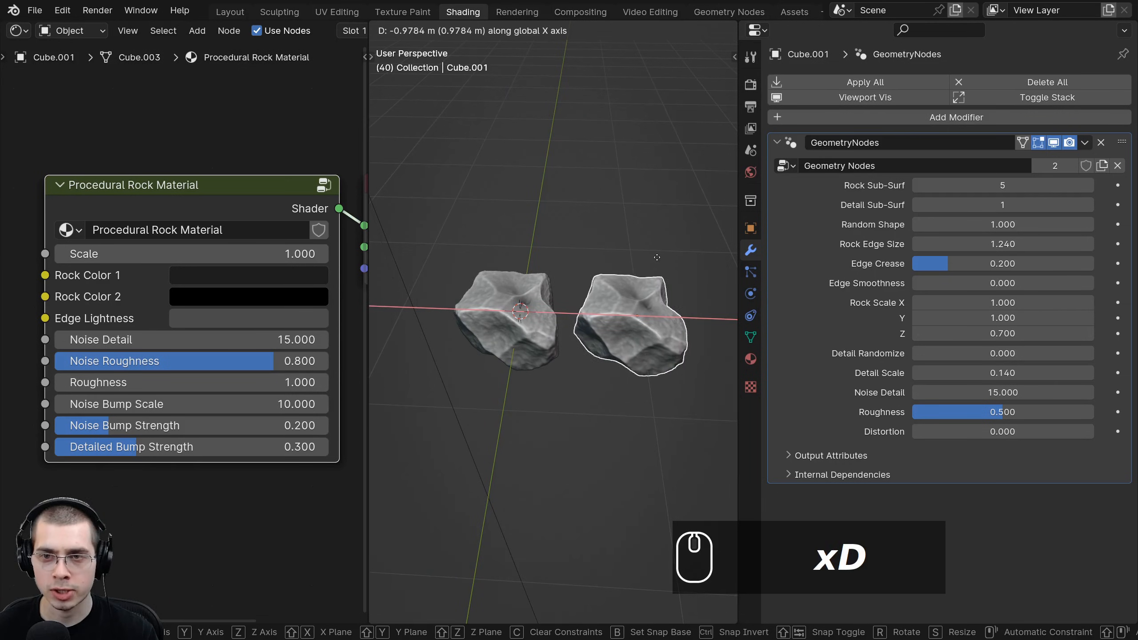
{"action": "left_click", "coordinate": [658, 257]}
{"action": "mouse_move", "coordinate": [576, 272]}
{"action": "middle_mouse_down"}
{"action": "mouse_move", "coordinate": [605, 266]}
{"action": "mouse_move", "coordinate": [593, 269]}
{"action": "middle_mouse_up"}
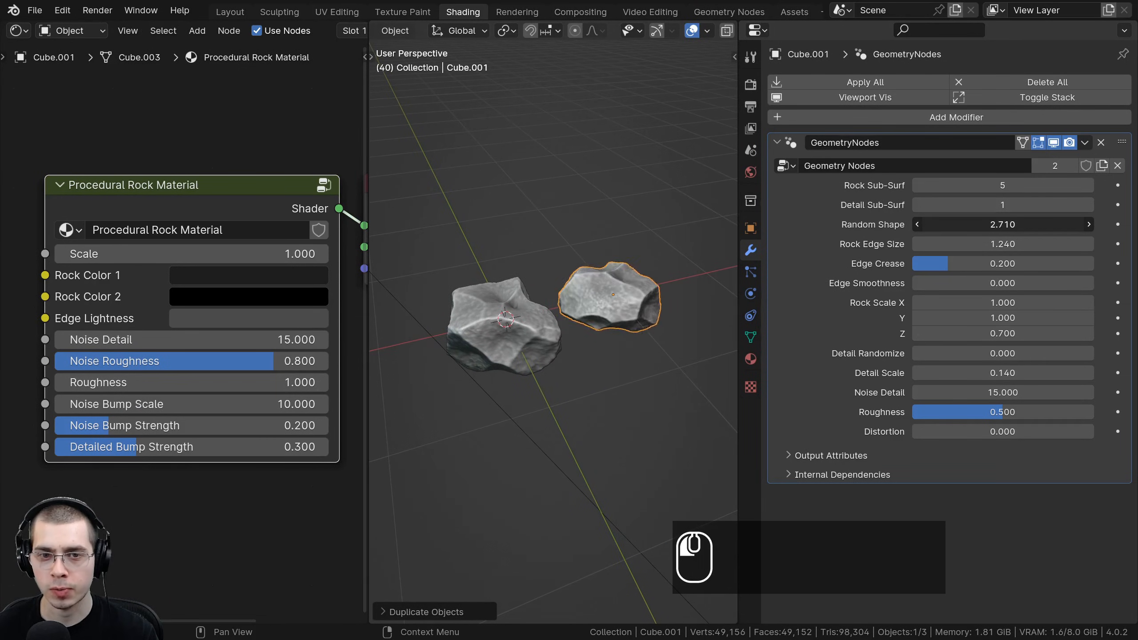
- Set the duplicate rock's Random Shape to 4.440 and Edge Crease to about 0.127
{"action": "left_click_drag", "start_coordinate": [1002, 224], "coordinate": [1035, 224]}
{"action": "scroll", "coordinate": [687, 343], "scroll_direction": "down", "scroll_amount": 2}
{"action": "mouse_move", "coordinate": [688, 343]}
{"action": "middle_mouse_down"}
{"action": "mouse_move", "coordinate": [564, 351]}
{"action": "mouse_move", "coordinate": [681, 341]}
{"action": "middle_mouse_up"}
{"action": "scroll", "coordinate": [680, 340], "scroll_direction": "up", "scroll_amount": 1}
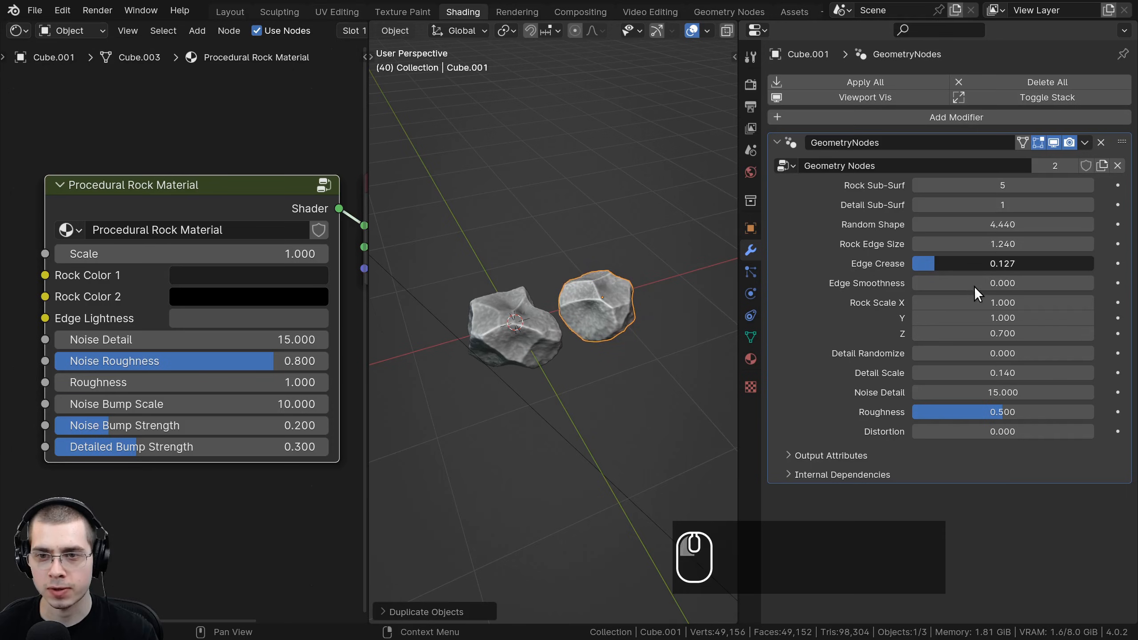
- Compare the row of four differently shaped rock variations from another angle
{"action": "middle_click_drag", "start_coordinate": [544, 361], "coordinate": [443, 345], "text": "shift"}
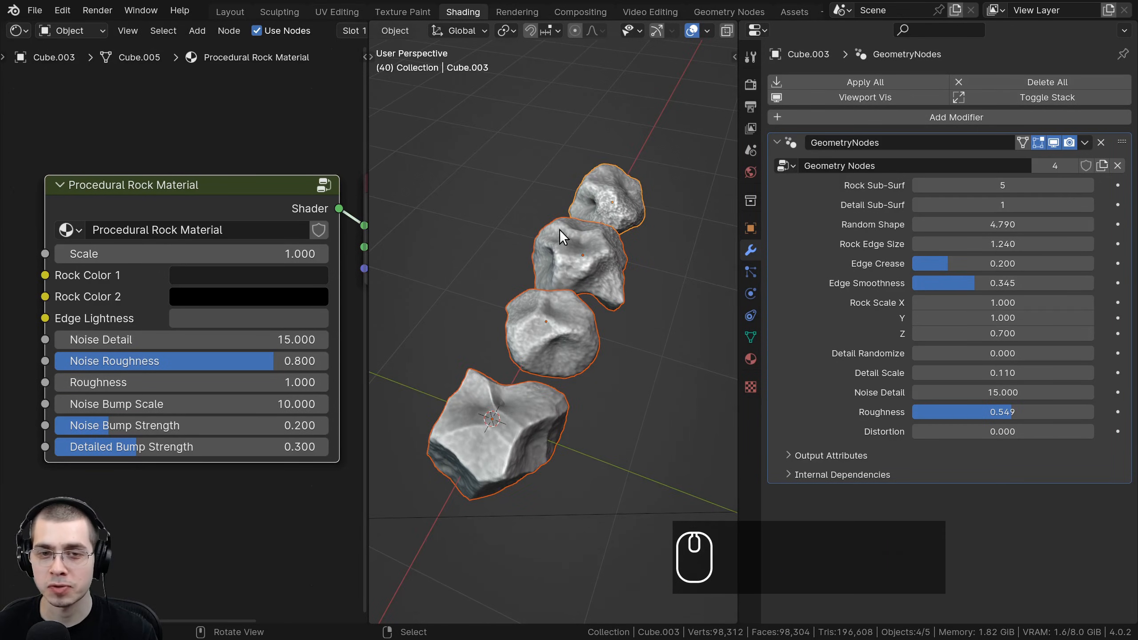
{"action": "middle_click_drag", "start_coordinate": [559, 229], "coordinate": [645, 307]}
{"action": "key", "text": "a"}
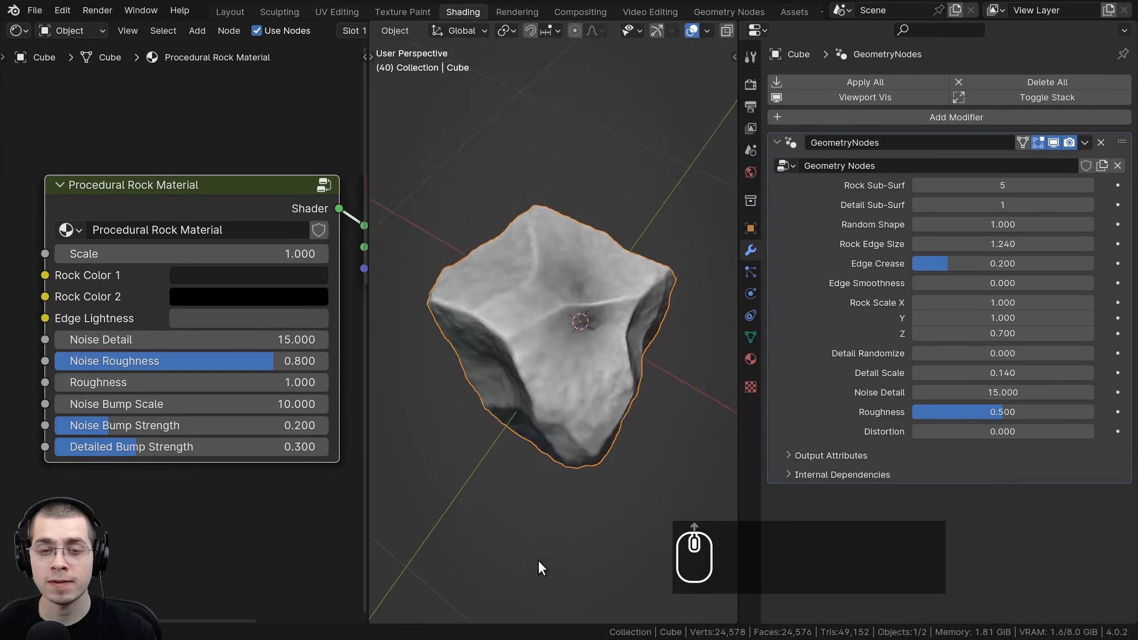
- Apply the GeometryNodes modifier to the original rock
{"action": "middle_click_drag", "start_coordinate": [538, 560], "coordinate": [533, 441]}
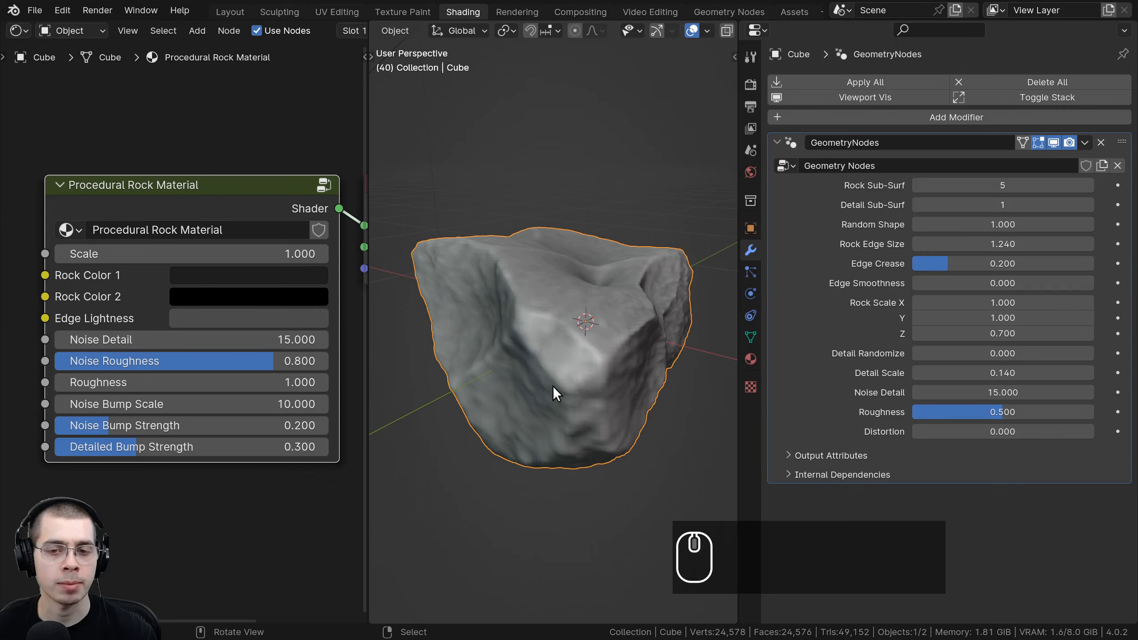
{"action": "scroll", "coordinate": [591, 375], "scroll_direction": "up", "scroll_amount": 1}
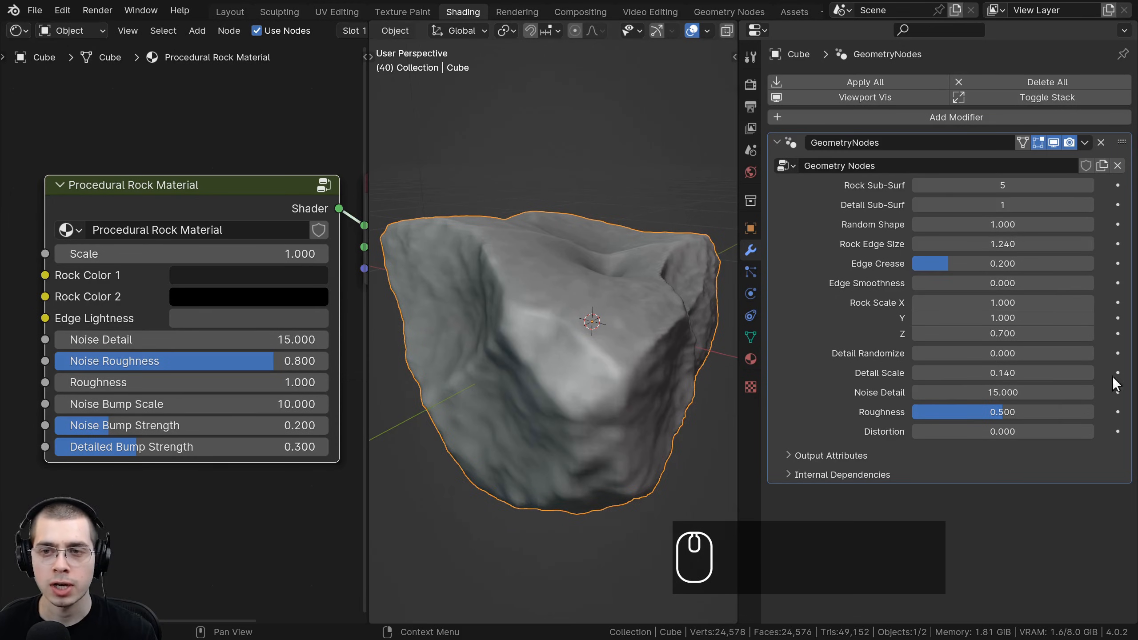
{"action": "middle_click_drag", "start_coordinate": [577, 272], "coordinate": [621, 281]}
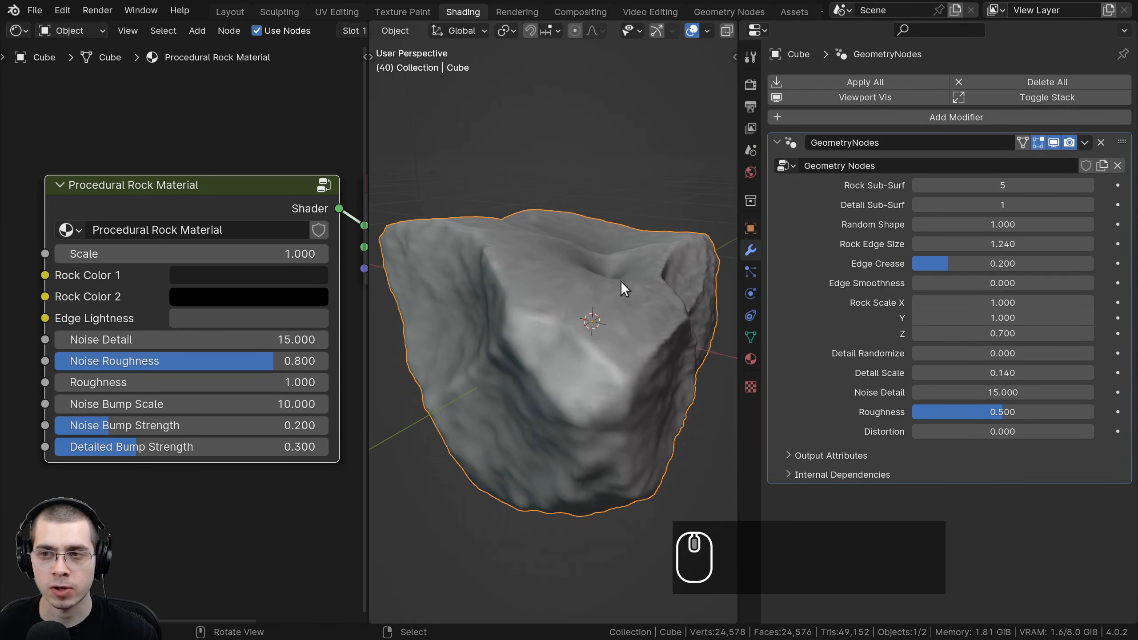
{"action": "left_click", "coordinate": [1086, 142]}
{"action": "left_click", "coordinate": [1008, 170]}
{"action": "scroll", "coordinate": [531, 379], "scroll_direction": "down", "scroll_amount": 2}
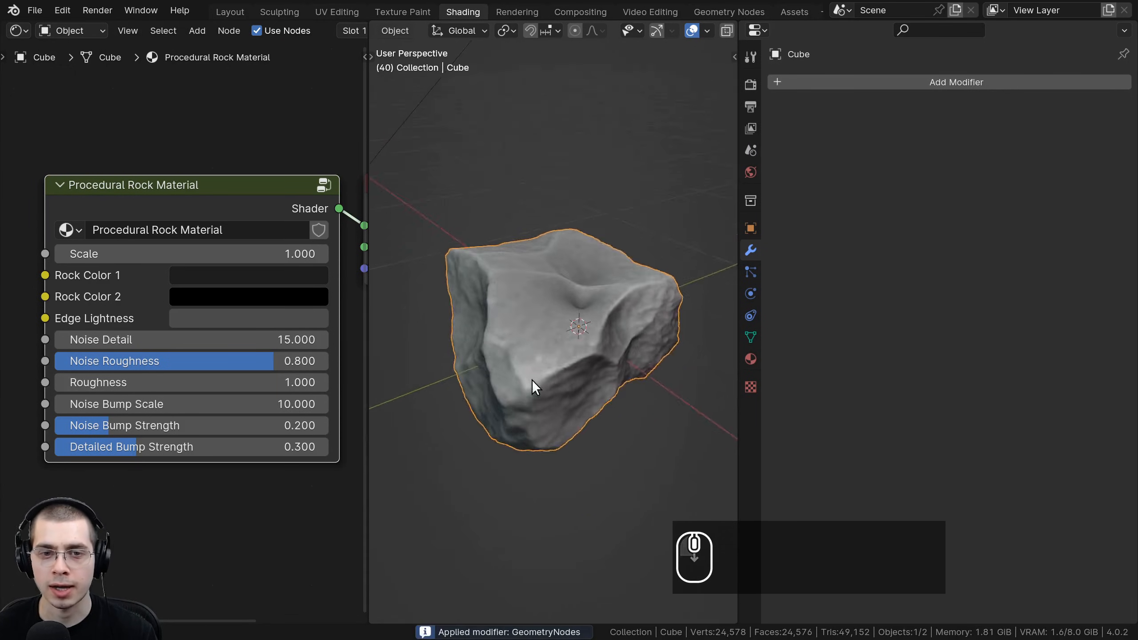
- Inspect the rock's applied mesh geometry in Edit Mode and return to Object Mode
{"action": "middle_click_drag", "start_coordinate": [531, 380], "coordinate": [515, 399]}
{"action": "key", "text": "Tab"}
{"action": "middle_click_drag", "start_coordinate": [515, 341], "coordinate": [604, 343]}
{"action": "key", "text": "a"}
{"action": "key", "text": "a"}
{"action": "key", "text": "Tab"}
{"action": "scroll", "coordinate": [596, 441], "scroll_direction": "up", "scroll_amount": 3}
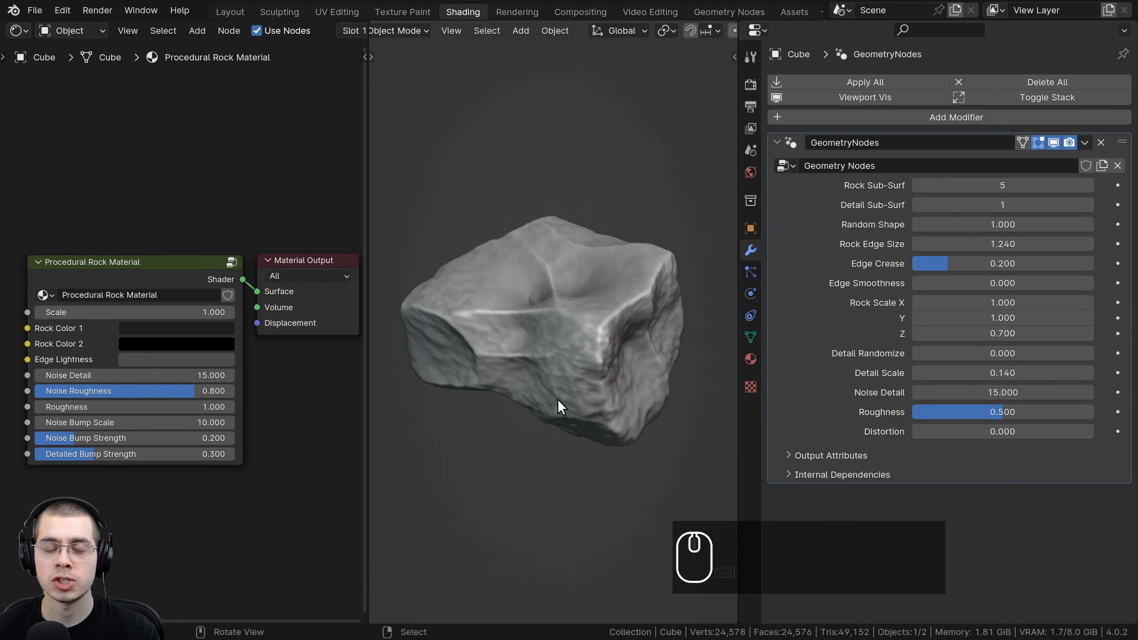
- Reposition the Procedural Rock Material node and preview its material on the rock
{"action": "middle_click_drag", "start_coordinate": [557, 400], "coordinate": [584, 374]}
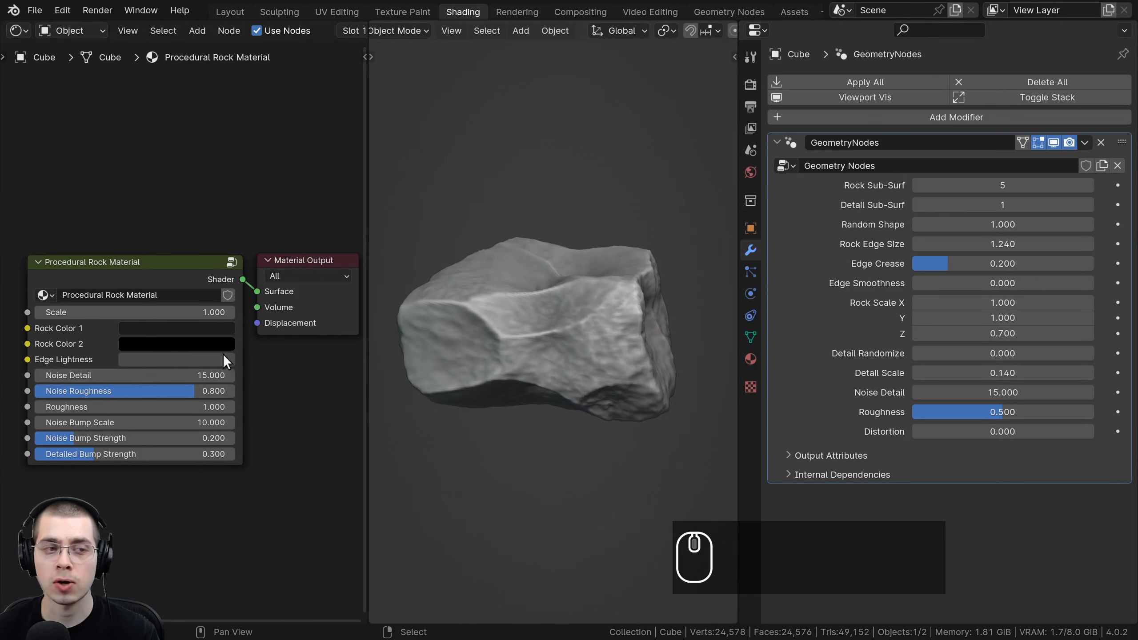
{"action": "scroll", "coordinate": [189, 319], "scroll_direction": "up", "scroll_amount": 4}
{"action": "middle_click_drag", "start_coordinate": [93, 385], "coordinate": [112, 409]}
{"action": "left_click", "coordinate": [172, 238]}
{"action": "middle_click_drag", "start_coordinate": [174, 255], "coordinate": [202, 238]}
{"action": "scroll", "coordinate": [202, 238], "scroll_direction": "up", "scroll_amount": 1}
{"action": "left_click_drag", "start_coordinate": [202, 238], "coordinate": [187, 236]}
{"action": "middle_click_drag", "start_coordinate": [532, 318], "coordinate": [576, 352]}
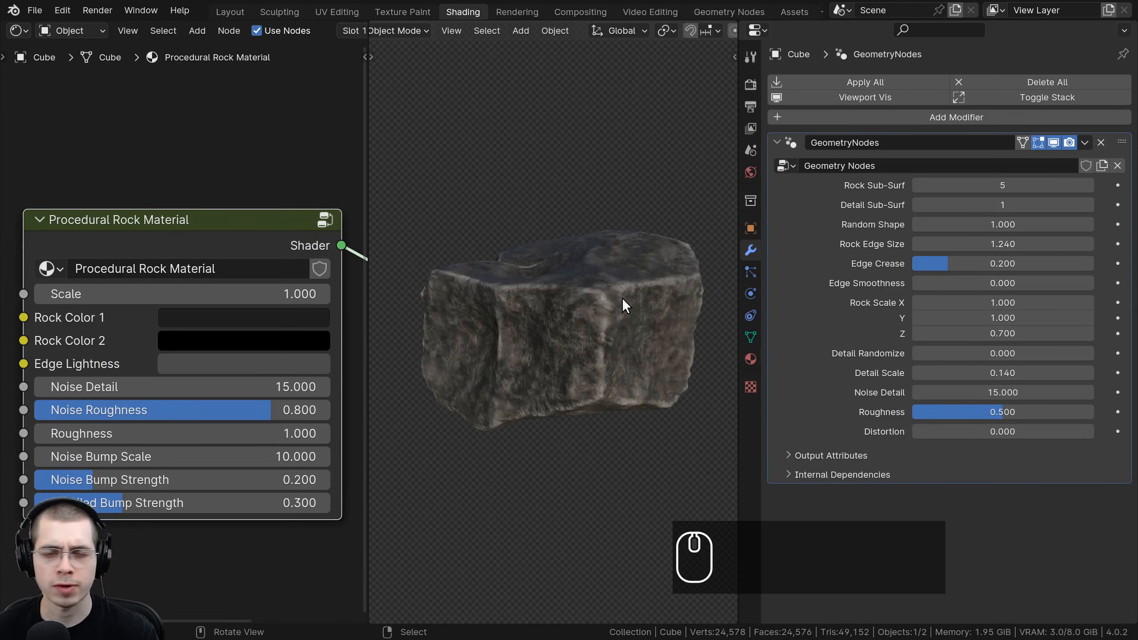
{"action": "middle_click_drag", "start_coordinate": [622, 298], "coordinate": [581, 286]}
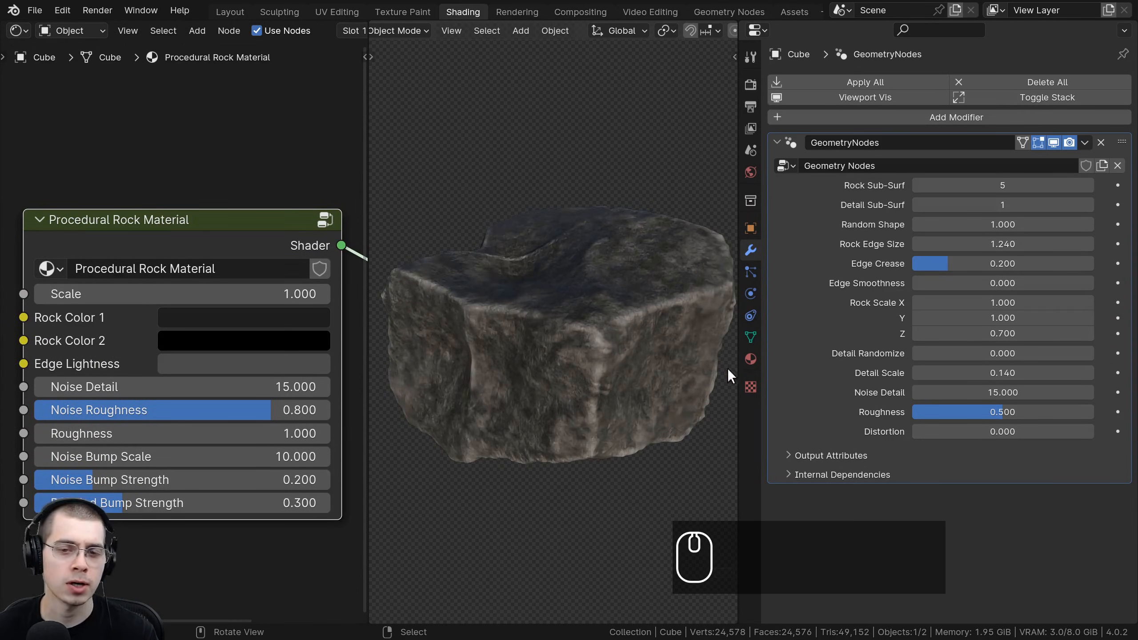
{"action": "scroll", "coordinate": [590, 321], "scroll_direction": "down", "scroll_amount": 2}
- Move the Procedural Rock Material node so that all its settings are readable
{"action": "key", "text": "g"}
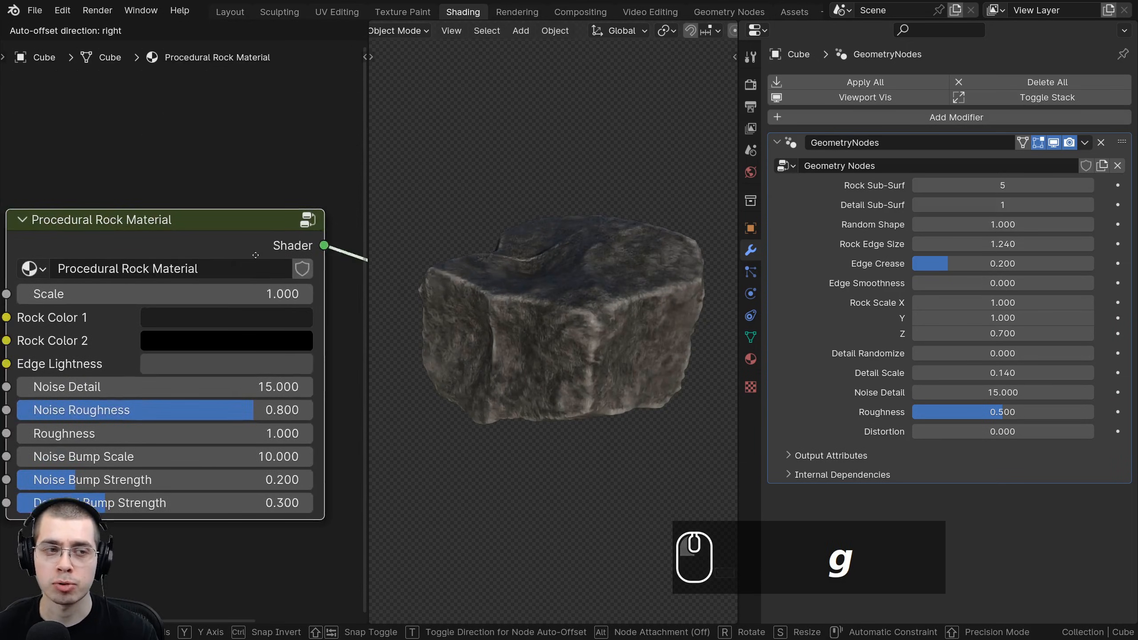
{"action": "left_click", "coordinate": [236, 237]}
{"action": "middle_click_drag", "start_coordinate": [178, 249], "coordinate": [183, 215]}
{"action": "scroll", "coordinate": [274, 235], "scroll_direction": "up", "scroll_amount": 1}
{"action": "scroll", "coordinate": [274, 242], "scroll_direction": "down", "scroll_amount": 1}
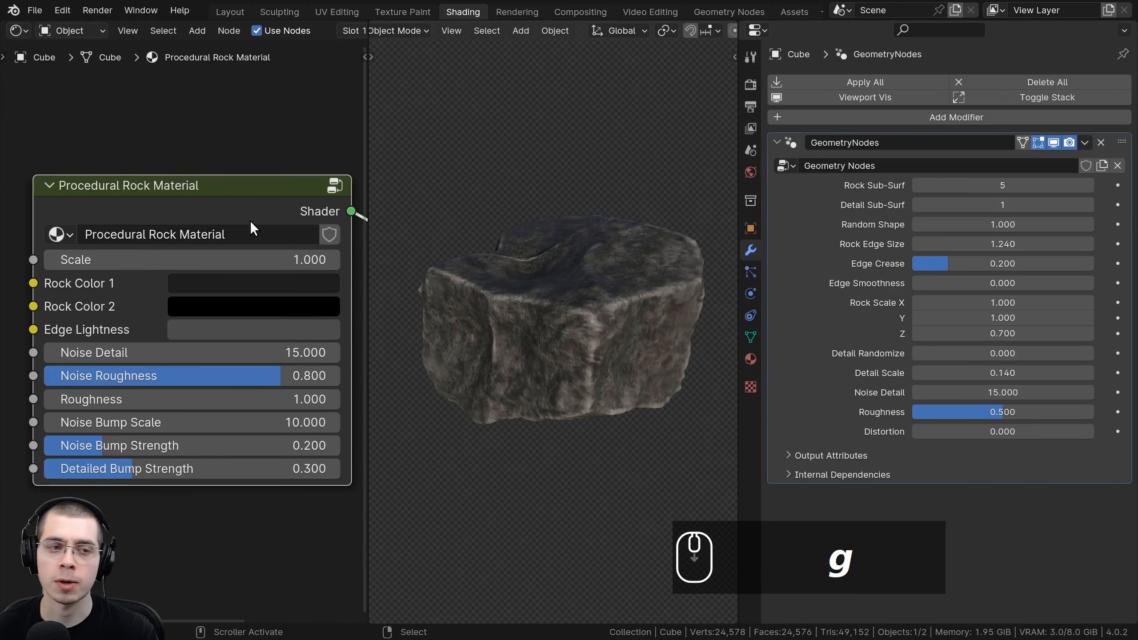
- Try other Scale values on the Procedural Rock Material node
{"action": "middle_click_drag", "start_coordinate": [541, 297], "coordinate": [490, 371]}
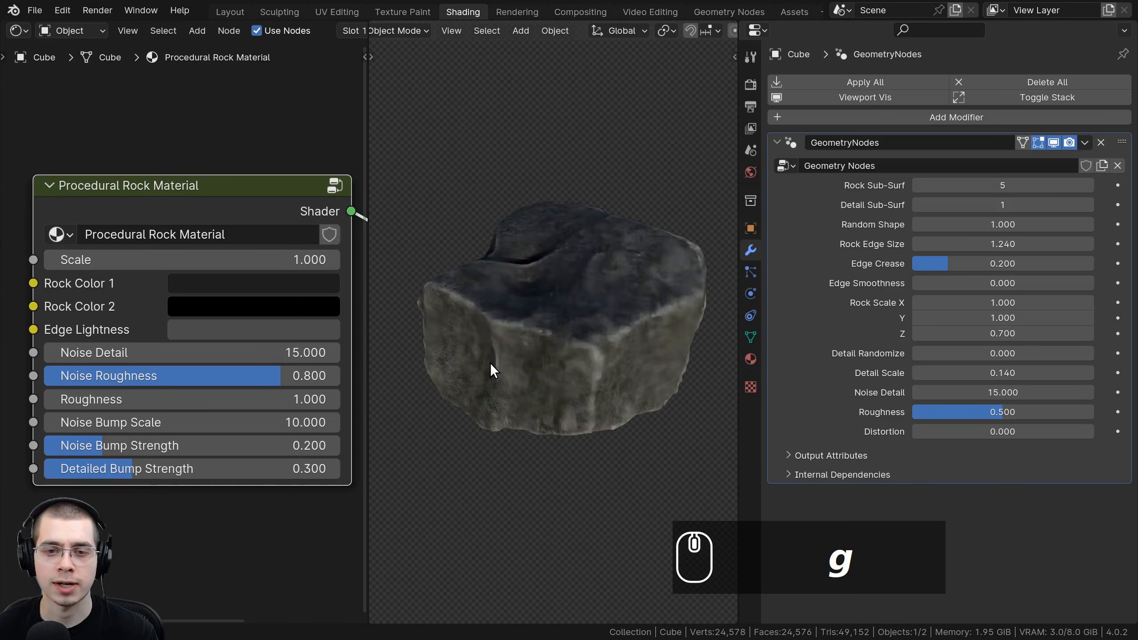
{"action": "scroll", "coordinate": [466, 360], "scroll_direction": "up", "scroll_amount": 1}
{"action": "mouse_move", "coordinate": [192, 259]}
{"action": "left_mouse_down"}
{"action": "mouse_move", "coordinate": [304, 260]}
{"action": "mouse_move", "coordinate": [176, 259]}
{"action": "mouse_move", "coordinate": [192, 260]}
{"action": "left_mouse_up"}
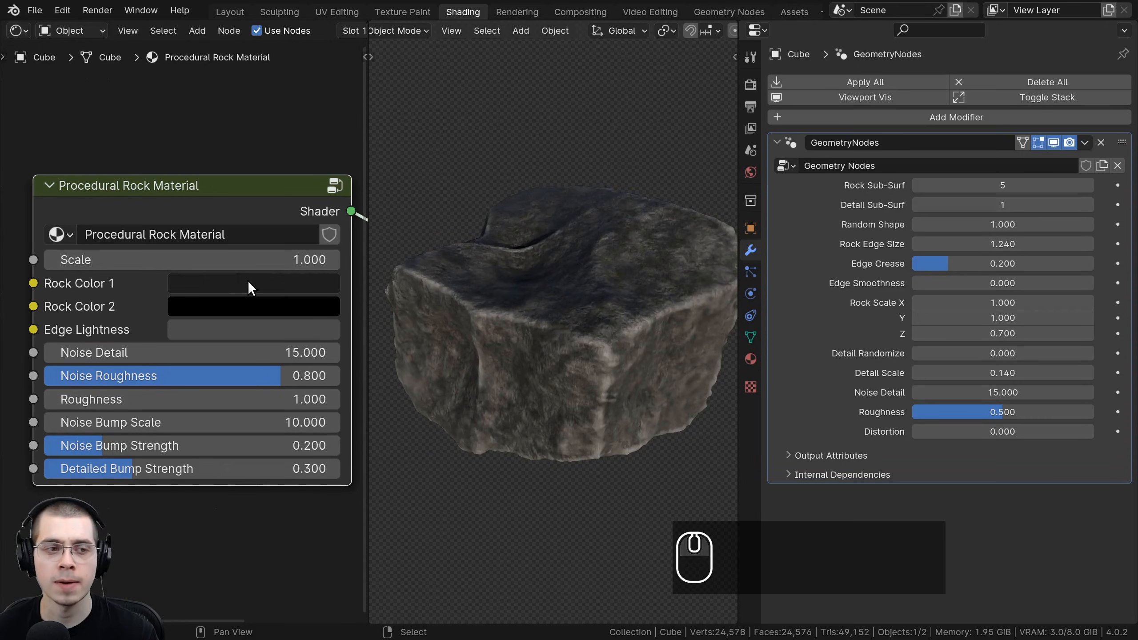
- Try other brightness values for the material's Rock Color 1
{"action": "scroll", "coordinate": [233, 284], "scroll_direction": "down", "scroll_amount": 1}
{"action": "left_click", "coordinate": [234, 284]}
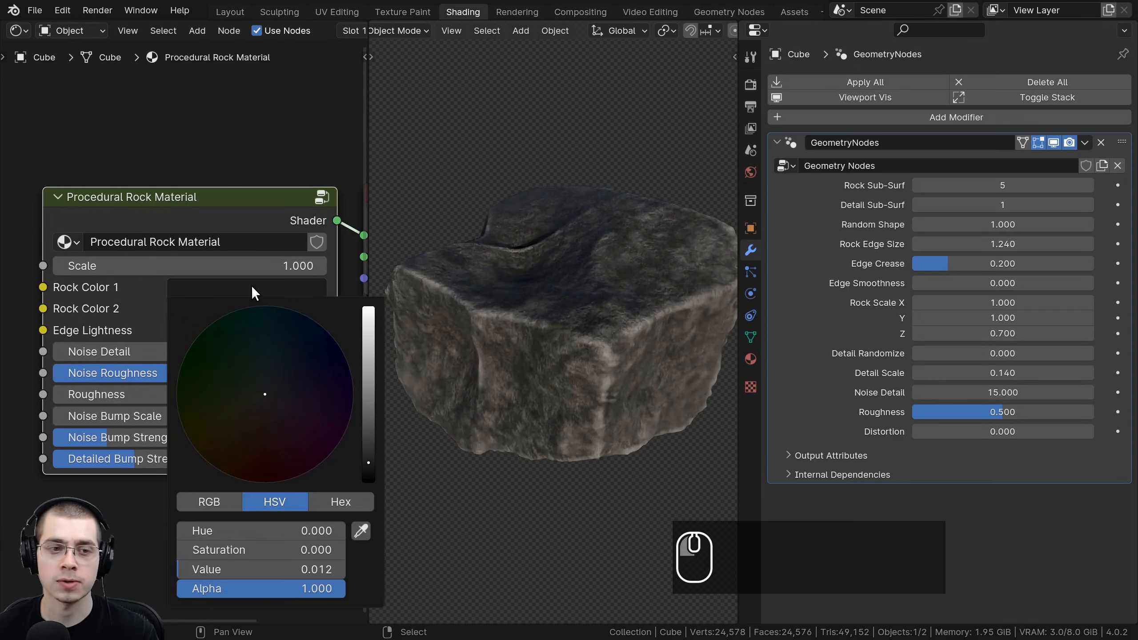
{"action": "left_click_drag", "start_coordinate": [368, 394], "coordinate": [364, 503]}
{"action": "left_click", "coordinate": [274, 314]}
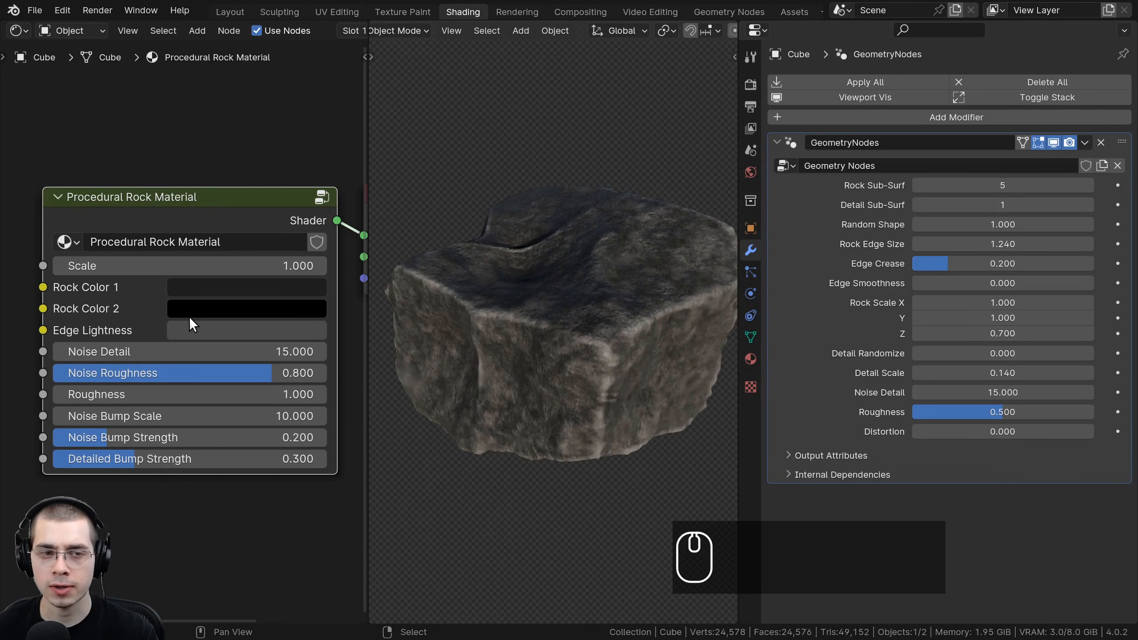
- Brighten the material's Rock Color 1 slightly and give it a faint warm tint
{"action": "left_click", "coordinate": [212, 286]}
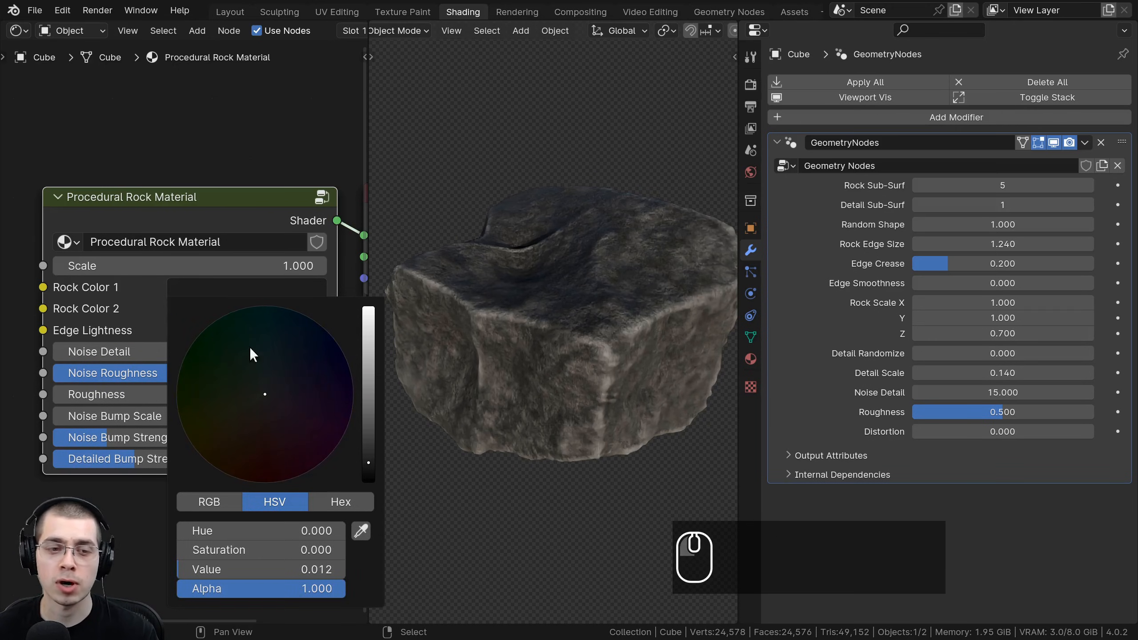
{"action": "left_click", "coordinate": [368, 444]}
{"action": "left_click_drag", "start_coordinate": [260, 395], "coordinate": [256, 410]}
{"action": "scroll", "coordinate": [256, 411], "scroll_direction": "down", "scroll_amount": 3}
{"action": "scroll", "coordinate": [255, 411], "scroll_direction": "up", "scroll_amount": 1}
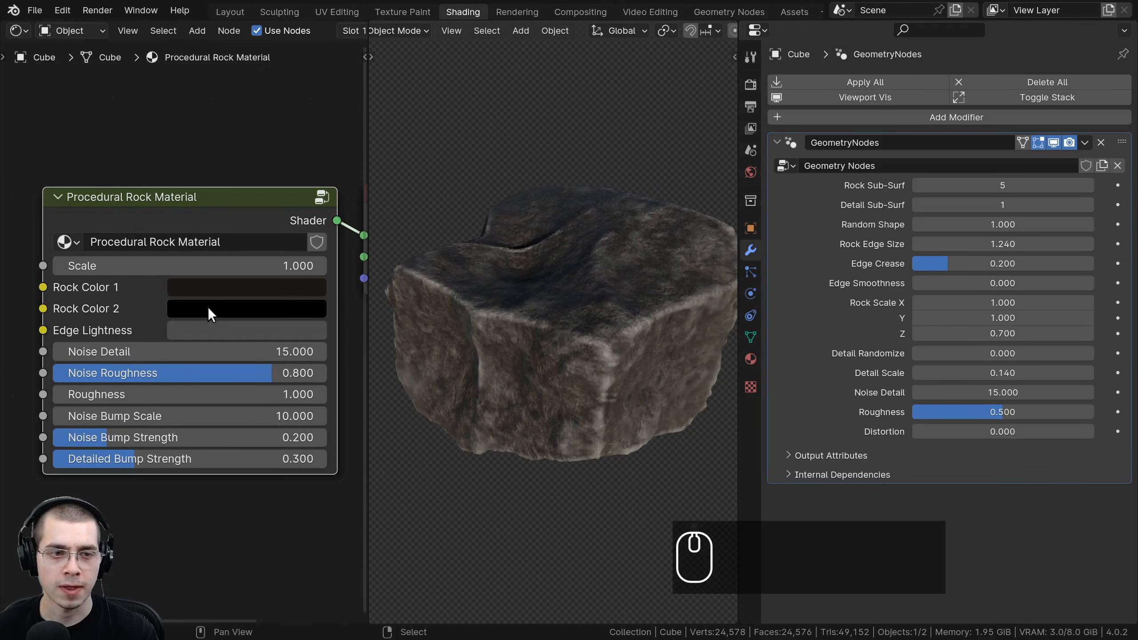
- Set the material's Rock Color 2 to a near-black tone with a warm tint
{"action": "left_click", "coordinate": [208, 308]}
{"action": "left_click", "coordinate": [367, 496]}
{"action": "left_click", "coordinate": [253, 431]}
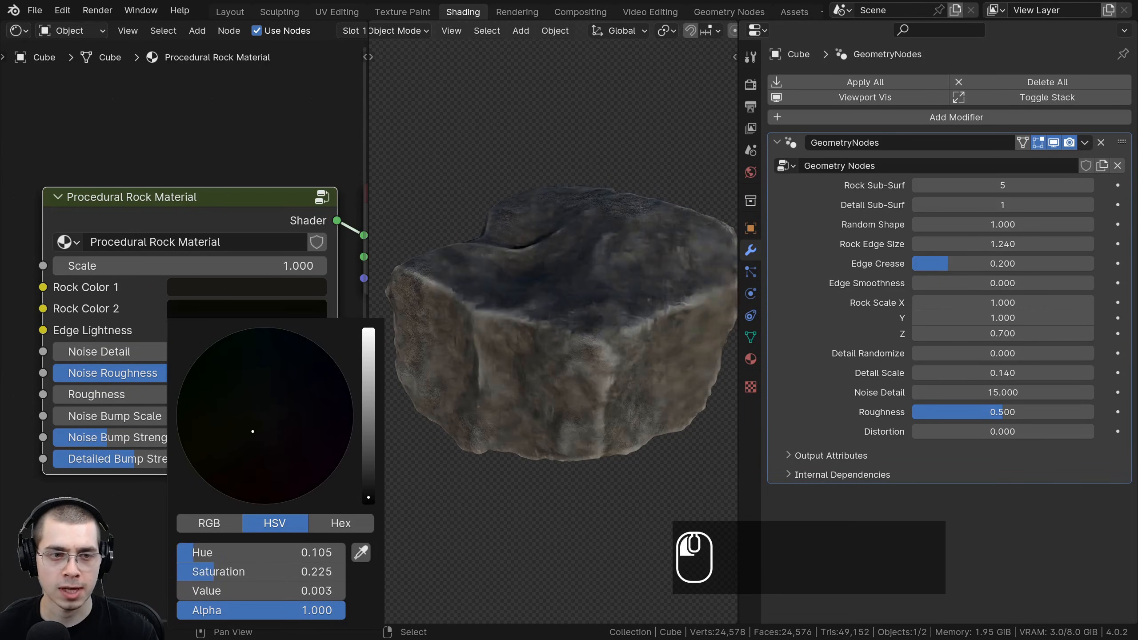
{"action": "left_click_drag", "start_coordinate": [240, 450], "coordinate": [238, 462]}
- Change the material's Rock Color 1 to a more saturated dark brown
{"action": "left_click", "coordinate": [202, 287]}
{"action": "middle_click_drag", "start_coordinate": [406, 406], "coordinate": [380, 314]}
{"action": "scroll", "coordinate": [592, 304], "scroll_direction": "down", "scroll_amount": 1}
{"action": "middle_click_drag", "start_coordinate": [591, 305], "coordinate": [542, 267]}
{"action": "scroll", "coordinate": [538, 291], "scroll_direction": "up", "scroll_amount": 1}
{"action": "scroll", "coordinate": [542, 266], "scroll_direction": "up", "scroll_amount": 2}
{"action": "scroll", "coordinate": [578, 388], "scroll_direction": "down", "scroll_amount": 3}
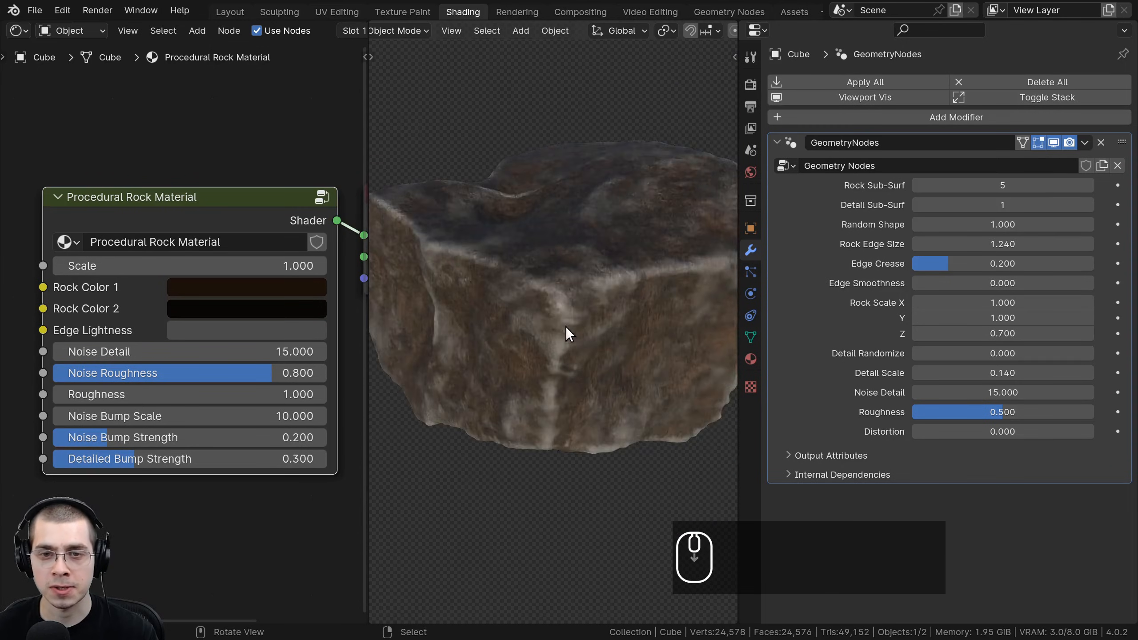
- Tint the material's Edge Lightness color a muted brown and adjust its brightness
{"action": "left_click", "coordinate": [225, 331]}
{"action": "left_click_drag", "start_coordinate": [259, 110], "coordinate": [259, 126]}
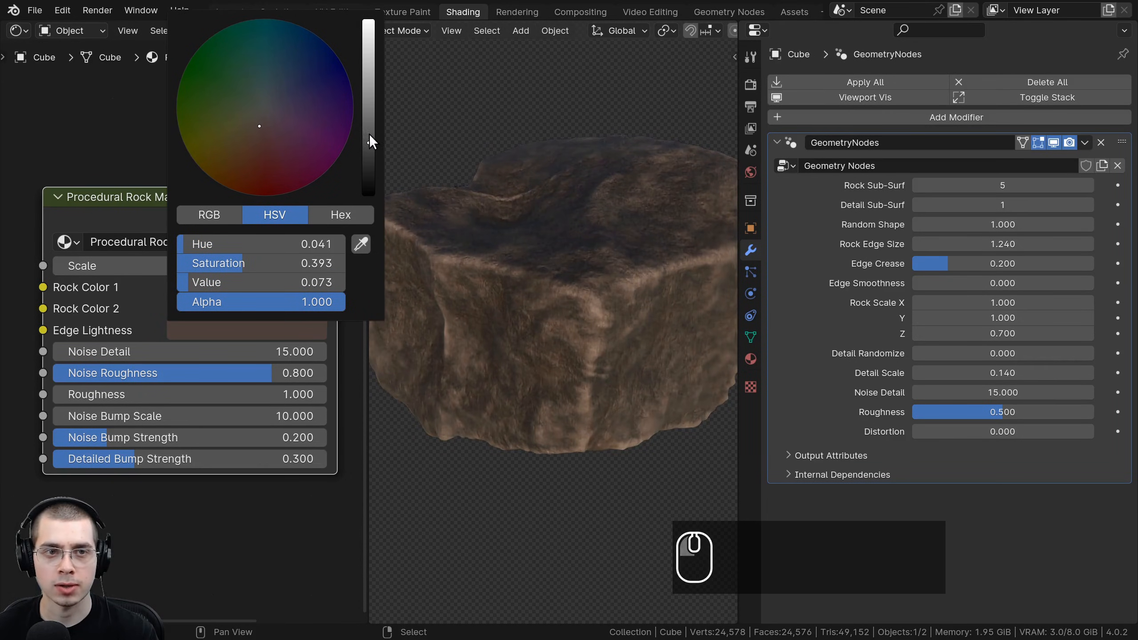
{"action": "left_click_drag", "start_coordinate": [369, 142], "coordinate": [369, 148]}
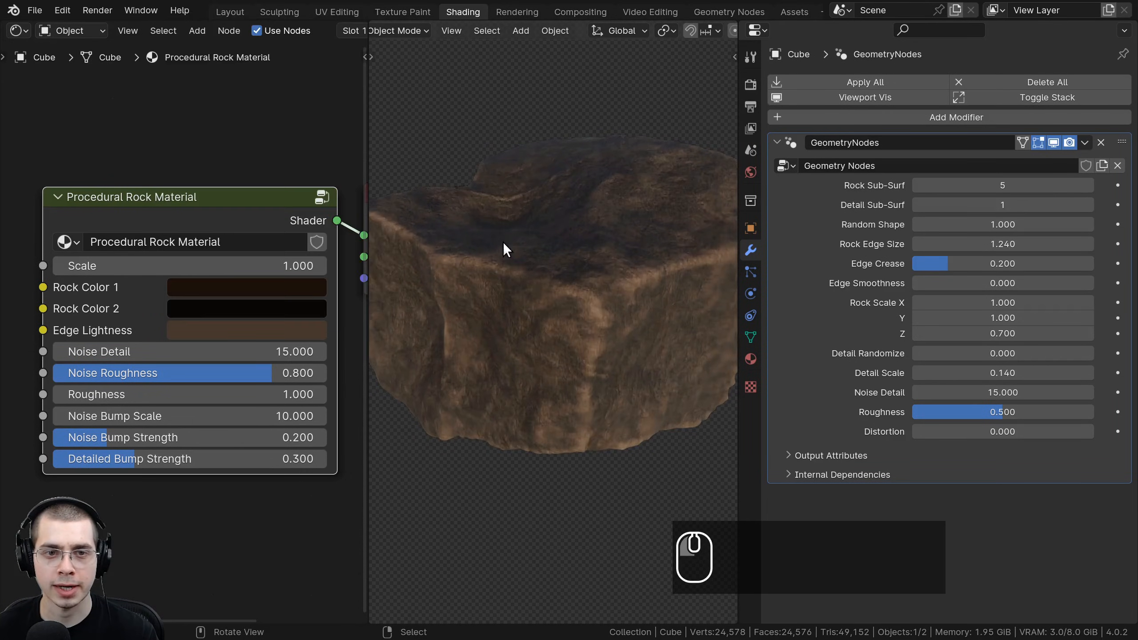
- Examine the brown rock's surface color and edge highlights at different distances and angles
{"action": "scroll", "coordinate": [503, 244], "scroll_direction": "down", "scroll_amount": 4}
{"action": "scroll", "coordinate": [524, 268], "scroll_direction": "up", "scroll_amount": 5}
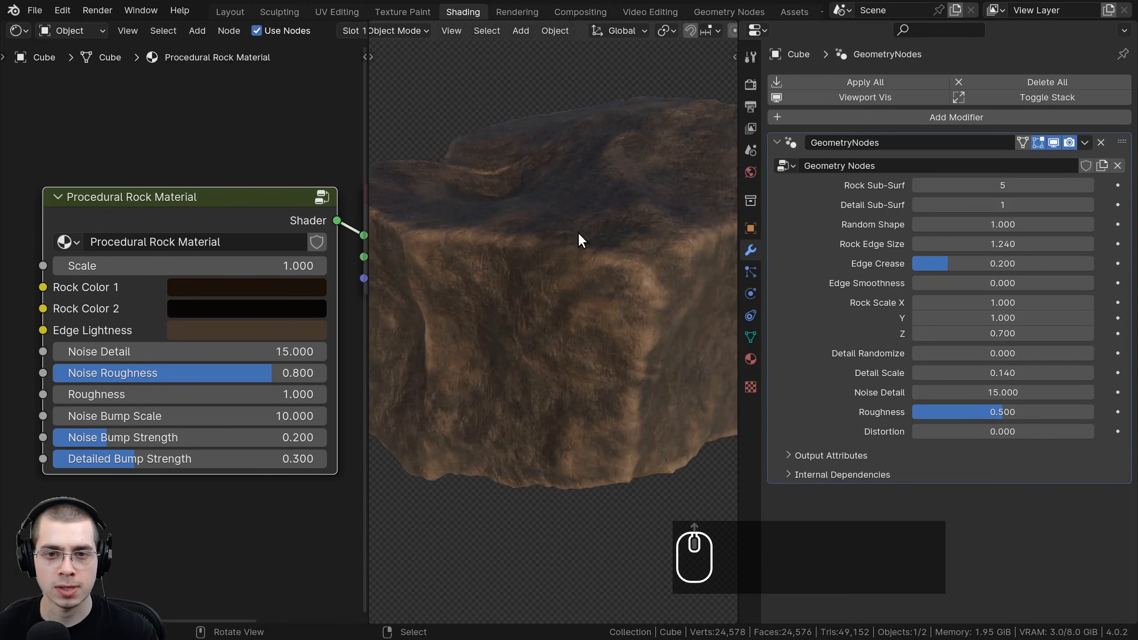
{"action": "scroll", "coordinate": [654, 367], "scroll_direction": "down", "scroll_amount": 3}
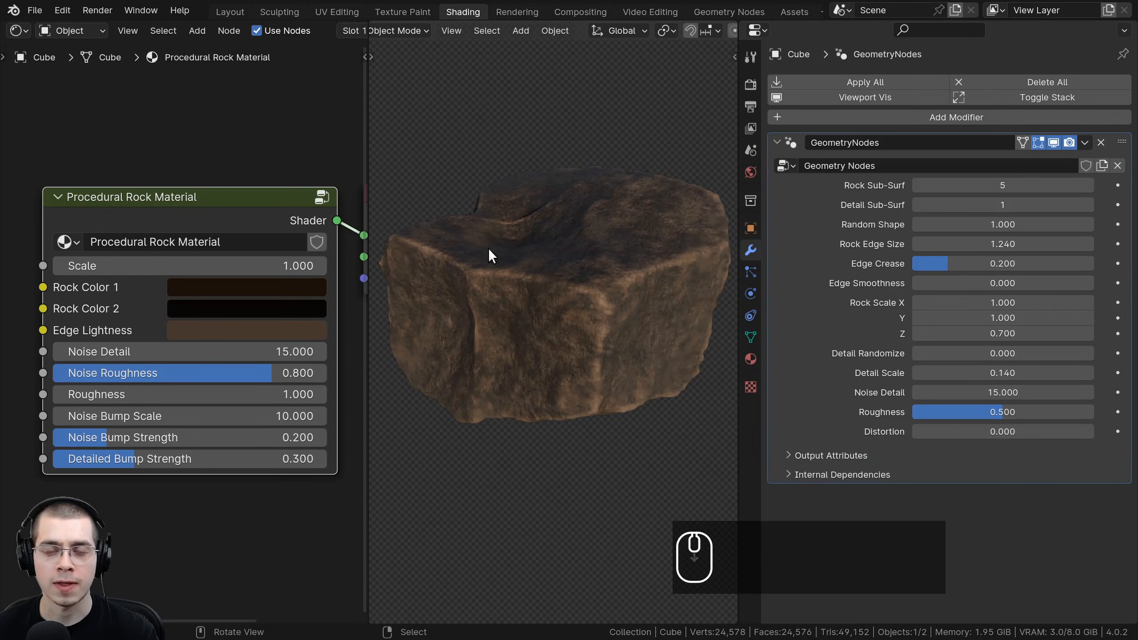
{"action": "scroll", "coordinate": [441, 272], "scroll_direction": "up", "scroll_amount": 2}
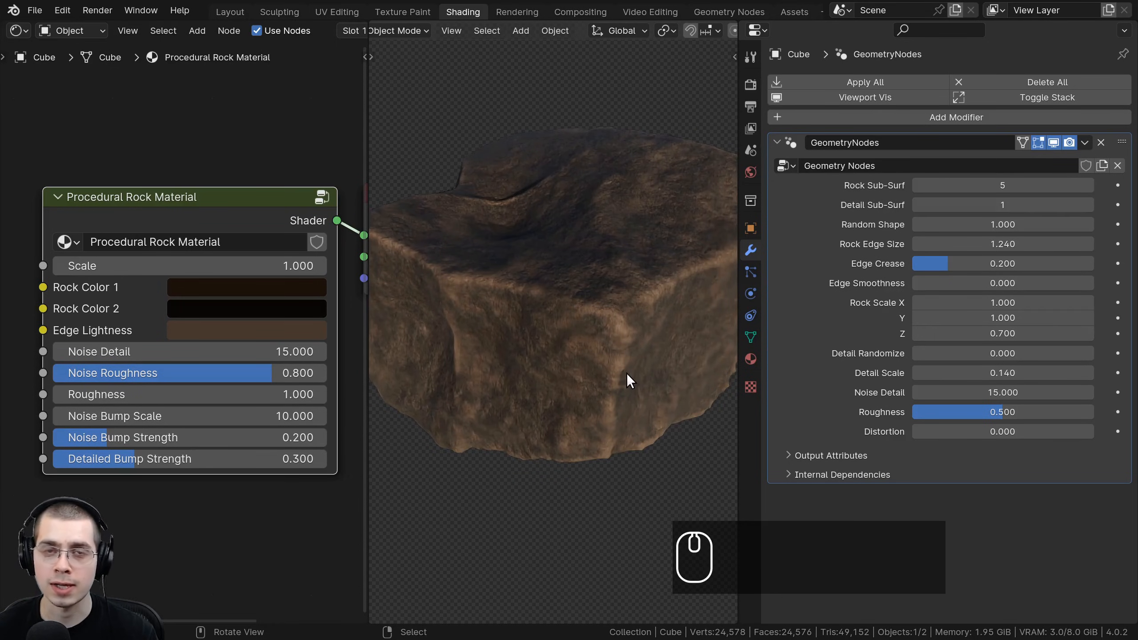
{"action": "middle_click_drag", "start_coordinate": [620, 356], "coordinate": [637, 309]}
{"action": "scroll", "coordinate": [578, 337], "scroll_direction": "down", "scroll_amount": 2}
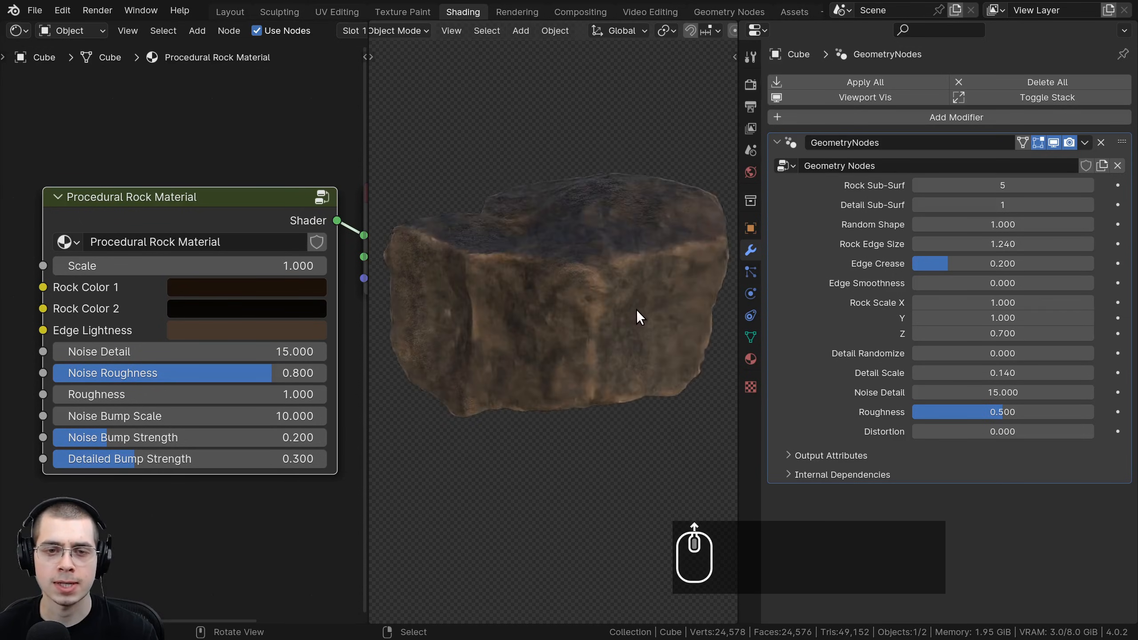
{"action": "scroll", "coordinate": [556, 233], "scroll_direction": "up", "scroll_amount": 4}
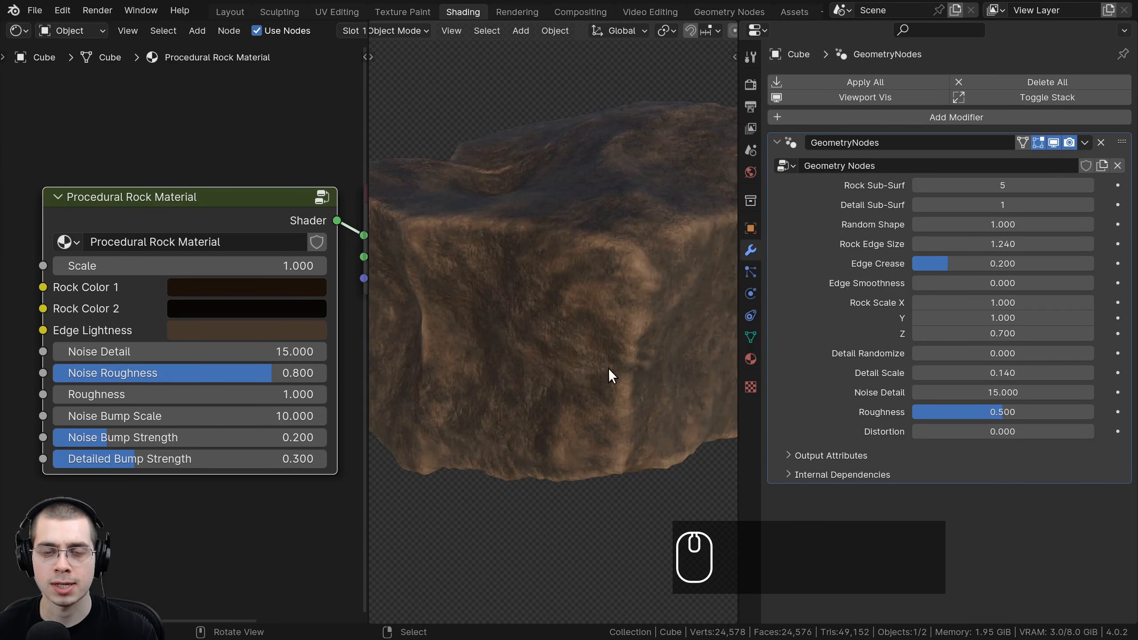
- Try out different Noise Detail, Noise Roughness and Noise Bump Scale values on the Procedural Rock Material
{"action": "scroll", "coordinate": [608, 368], "scroll_direction": "down", "scroll_amount": 3}
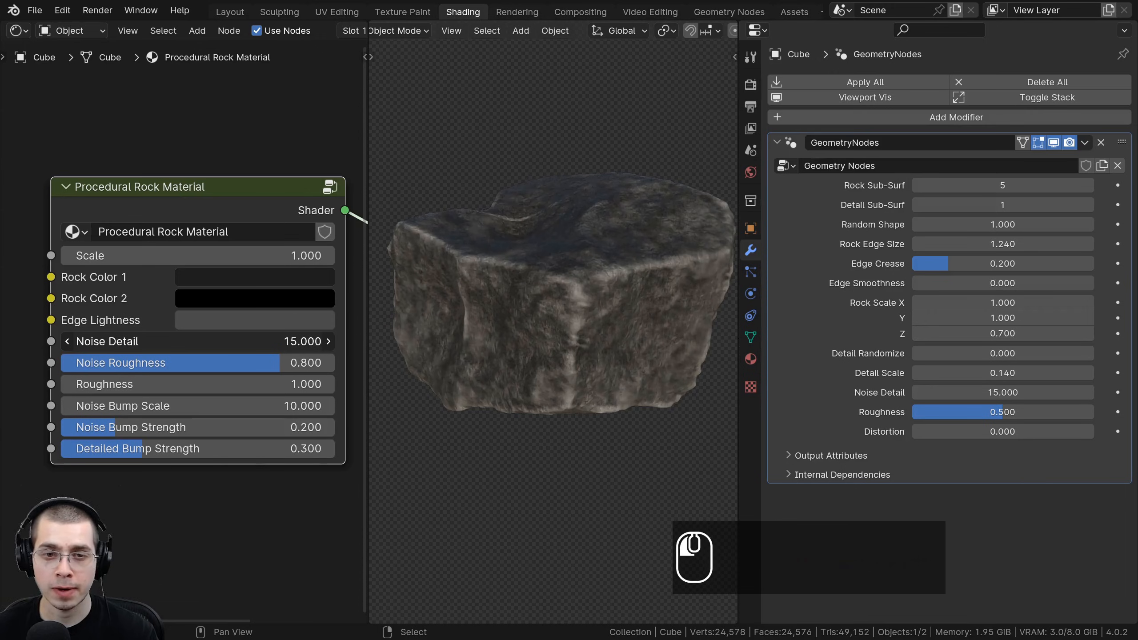
{"action": "mouse_move", "coordinate": [265, 341]}
{"action": "left_mouse_down"}
{"action": "mouse_move", "coordinate": [130, 341]}
{"action": "mouse_move", "coordinate": [265, 341]}
{"action": "left_mouse_up"}
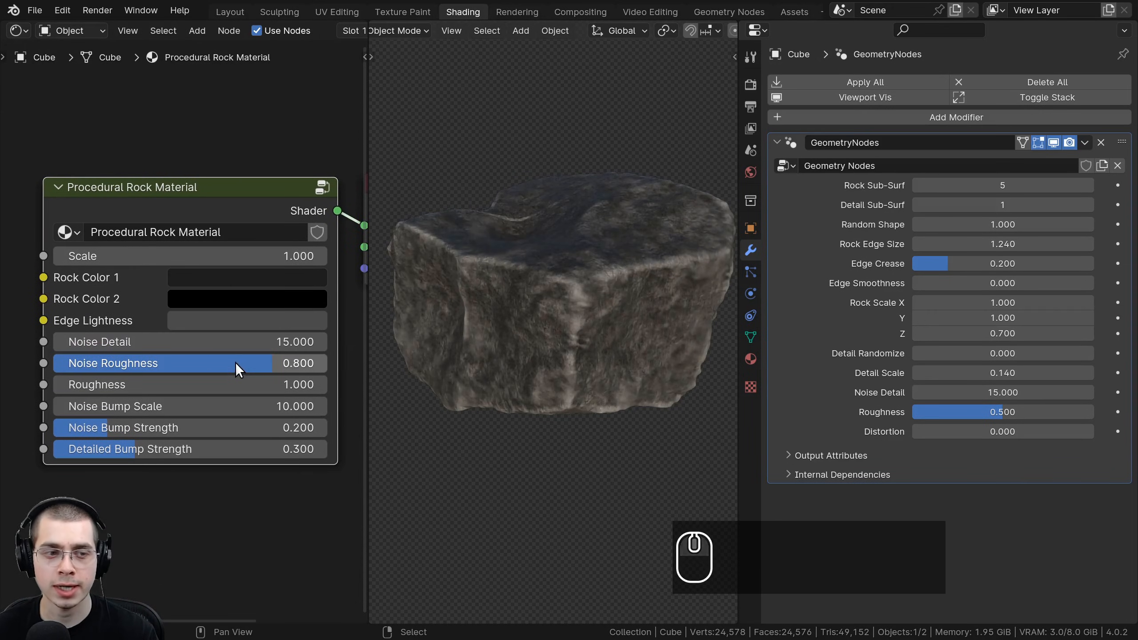
{"action": "mouse_move", "coordinate": [234, 363]}
{"action": "left_mouse_down"}
{"action": "mouse_move", "coordinate": [109, 363]}
{"action": "mouse_move", "coordinate": [327, 363]}
{"action": "mouse_move", "coordinate": [141, 363]}
{"action": "mouse_move", "coordinate": [327, 363]}
{"action": "mouse_move", "coordinate": [272, 363]}
{"action": "mouse_move", "coordinate": [265, 384]}
{"action": "mouse_move", "coordinate": [64, 384]}
{"action": "mouse_move", "coordinate": [327, 385]}
{"action": "left_mouse_up"}
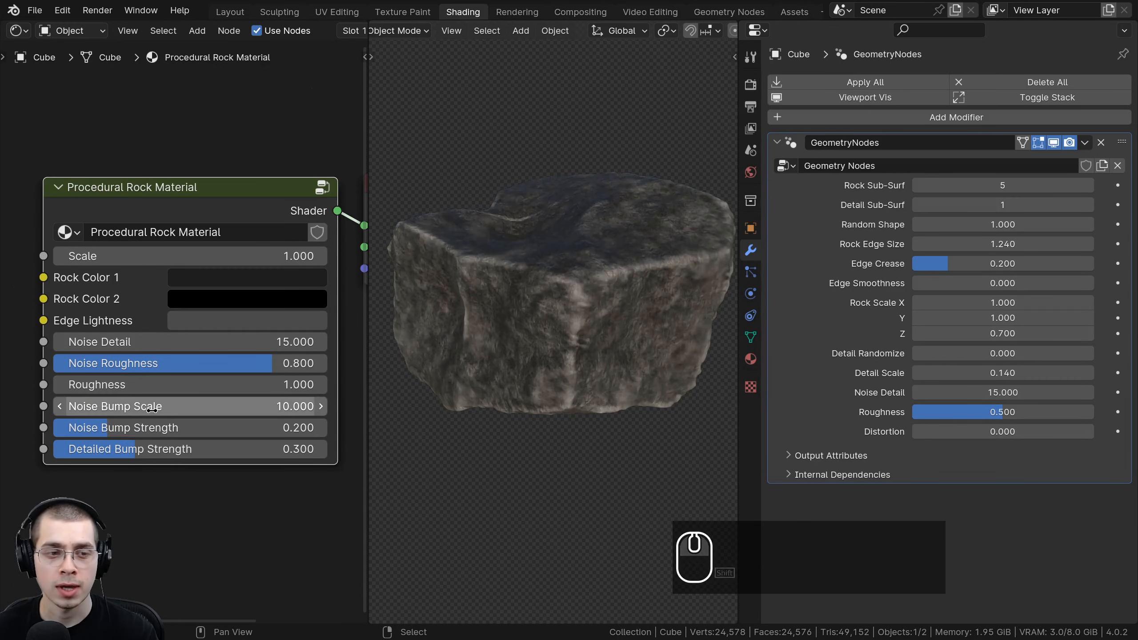
{"action": "left_click_drag", "start_coordinate": [153, 406], "coordinate": [296, 407]}
{"action": "right_click", "coordinate": [296, 406]}
- Try a Noise Bump Strength of about 0.753, restore it, and try a Detailed Bump Strength of about 0.577
{"action": "mouse_move", "coordinate": [108, 427]}
{"action": "left_mouse_down"}
{"action": "mouse_move", "coordinate": [265, 428]}
{"action": "mouse_move", "coordinate": [89, 428]}
{"action": "mouse_move", "coordinate": [258, 428]}
{"action": "left_mouse_up"}
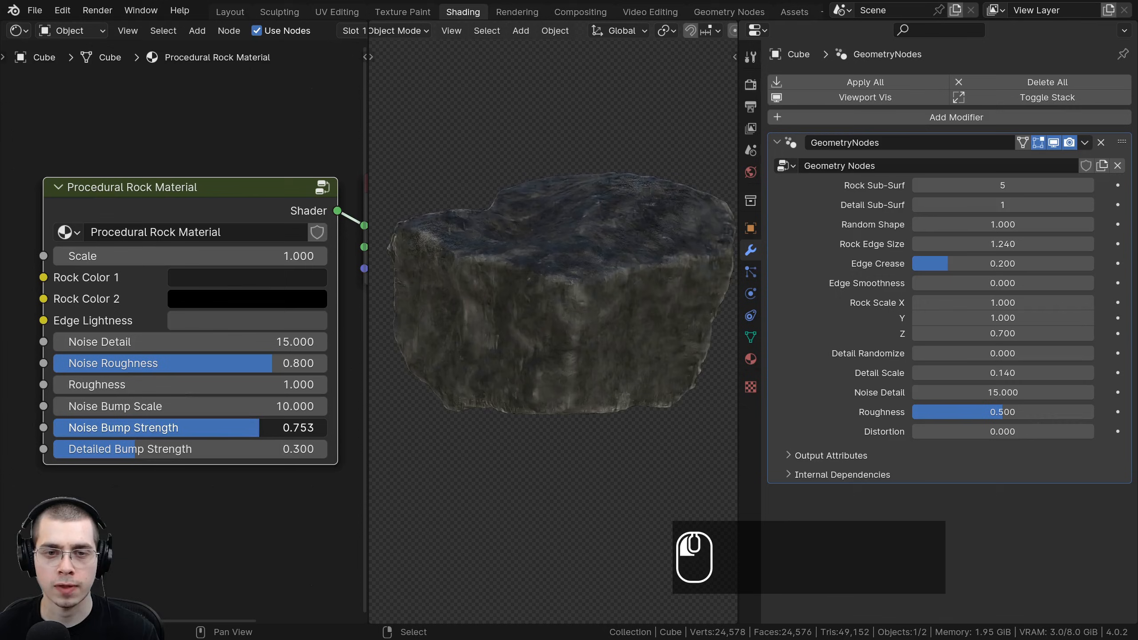
{"action": "right_click", "coordinate": [258, 427]}
{"action": "left_click_drag", "start_coordinate": [145, 445], "coordinate": [221, 445]}
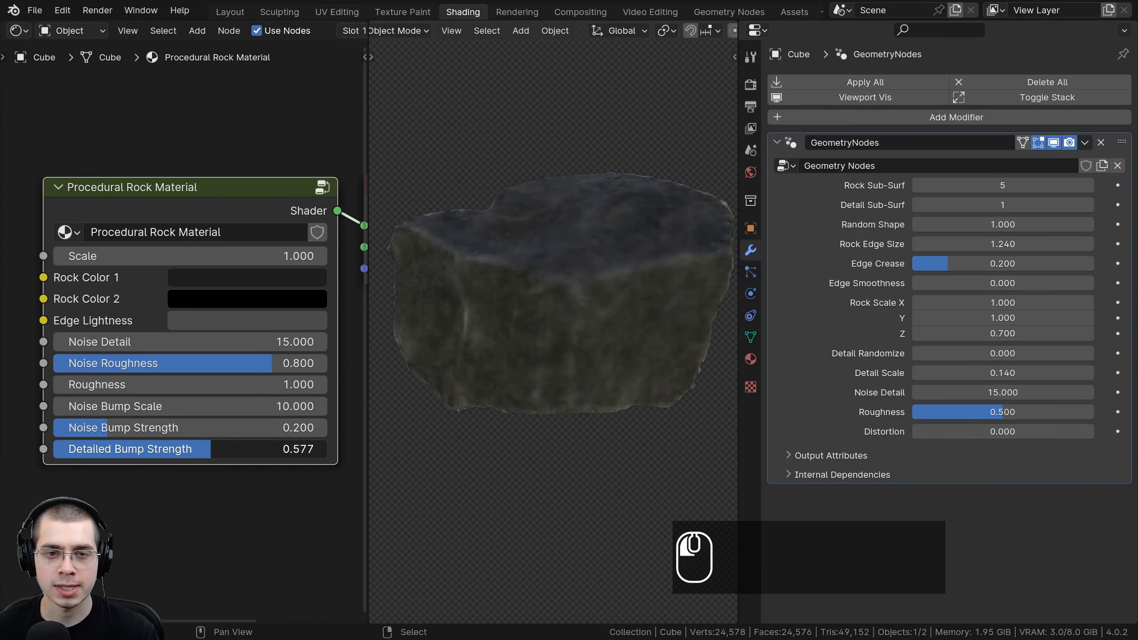
{"action": "right_click", "coordinate": [221, 446]}
- Try stronger Noise Bump Strength and Detailed Bump Strength values while viewing the rock surface close up, restoring each one
{"action": "scroll", "coordinate": [577, 292], "scroll_direction": "up", "scroll_amount": 4}
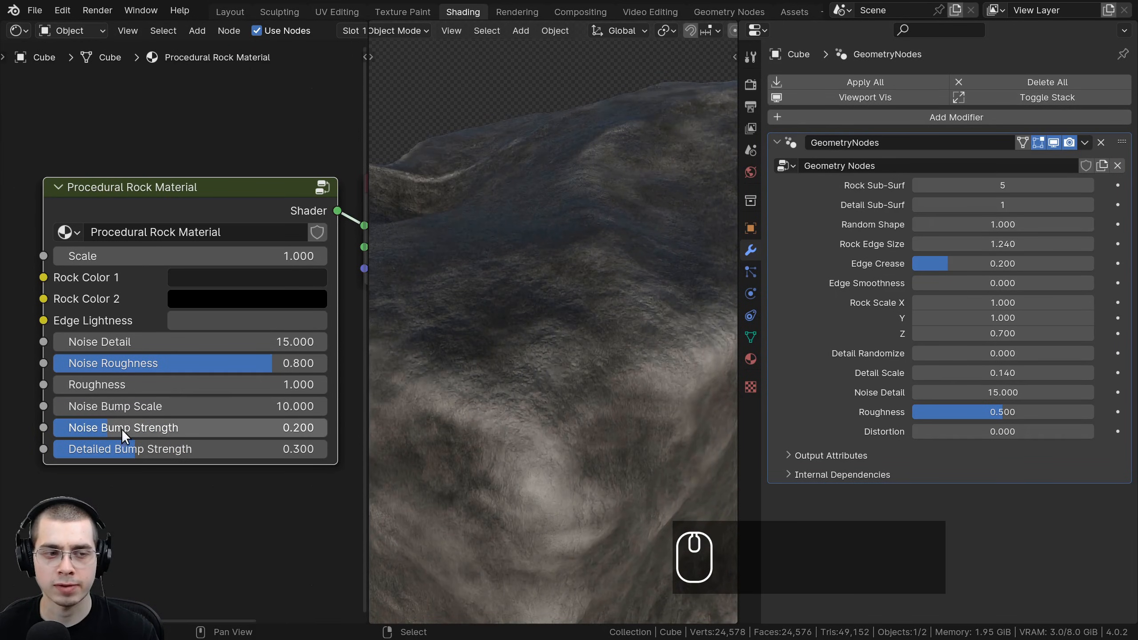
{"action": "mouse_move", "coordinate": [122, 427]}
{"action": "left_mouse_down"}
{"action": "mouse_move", "coordinate": [229, 427]}
{"action": "mouse_move", "coordinate": [342, 448]}
{"action": "mouse_move", "coordinate": [196, 449]}
{"action": "left_mouse_up"}
{"action": "right_click", "coordinate": [215, 428]}
{"action": "right_click", "coordinate": [196, 448]}
{"action": "scroll", "coordinate": [500, 367], "scroll_direction": "down", "scroll_amount": 8}
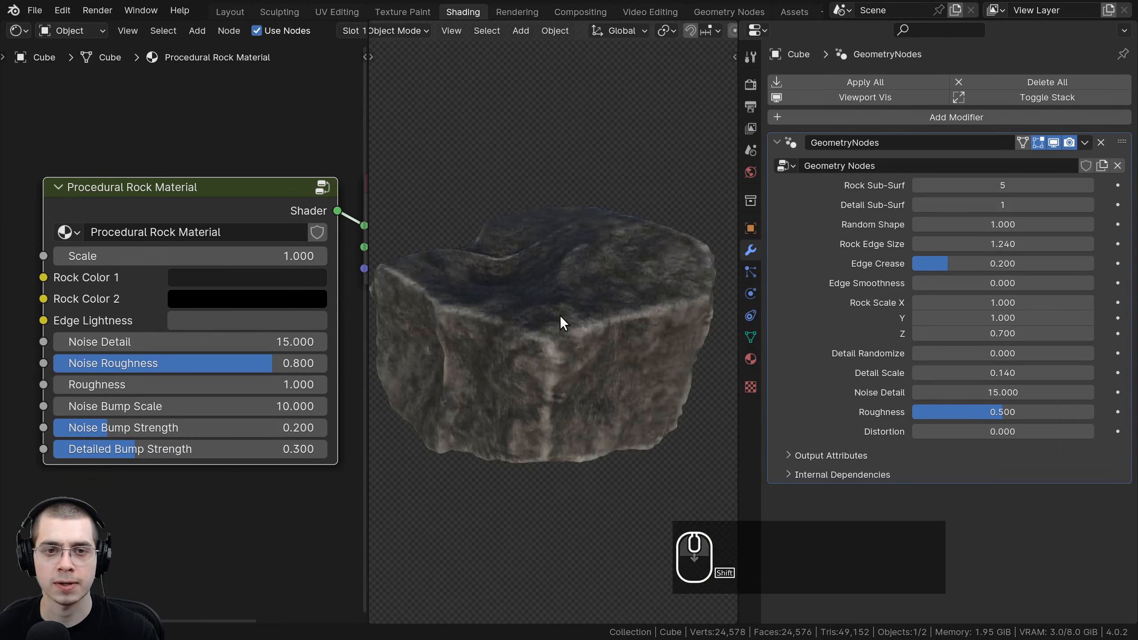
- Switch the viewport to solid shading and examine the rock's shape from other sides
{"action": "key", "text": "z"}
{"action": "mouse_move", "coordinate": [586, 314]}
{"action": "middle_mouse_down"}
{"action": "mouse_move", "coordinate": [624, 327]}
{"action": "mouse_move", "coordinate": [396, 418]}
{"action": "mouse_move", "coordinate": [397, 342]}
{"action": "middle_mouse_up"}
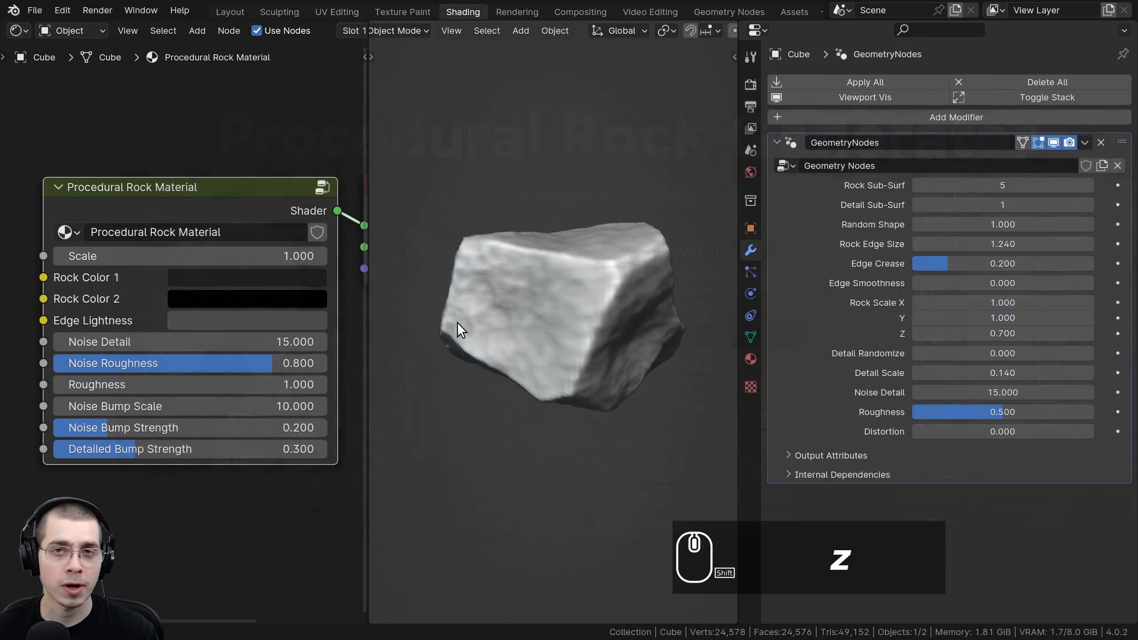
{"action": "middle_click_drag", "start_coordinate": [457, 322], "coordinate": [485, 356]}
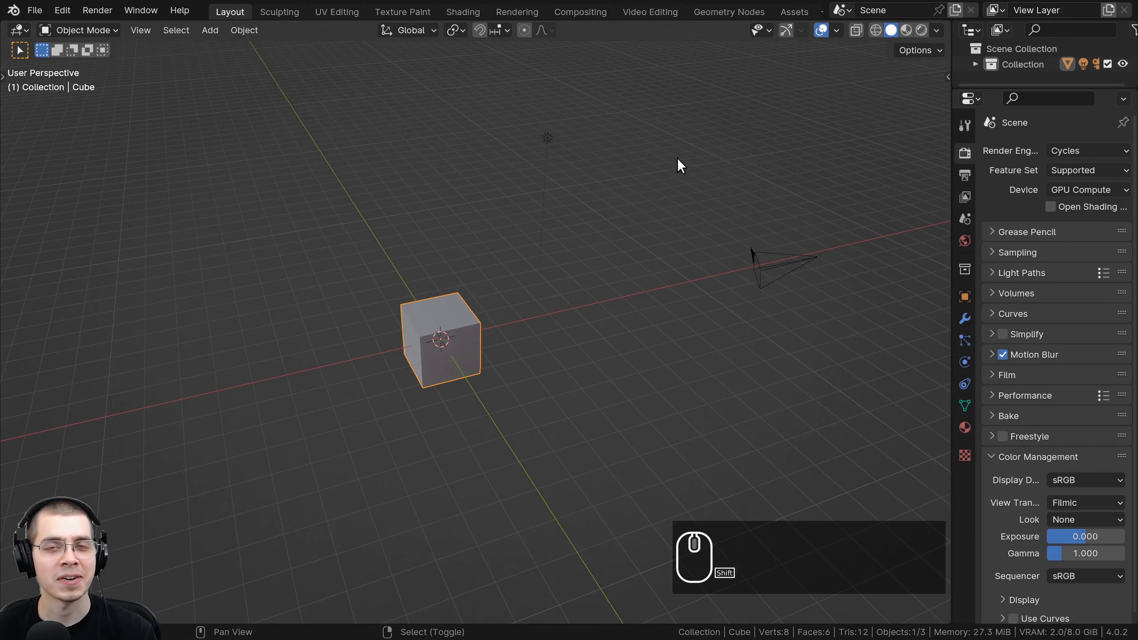
- Delete the default cube, camera and light to empty the new scene
{"action": "scroll", "coordinate": [665, 201], "scroll_direction": "up", "scroll_amount": 2}
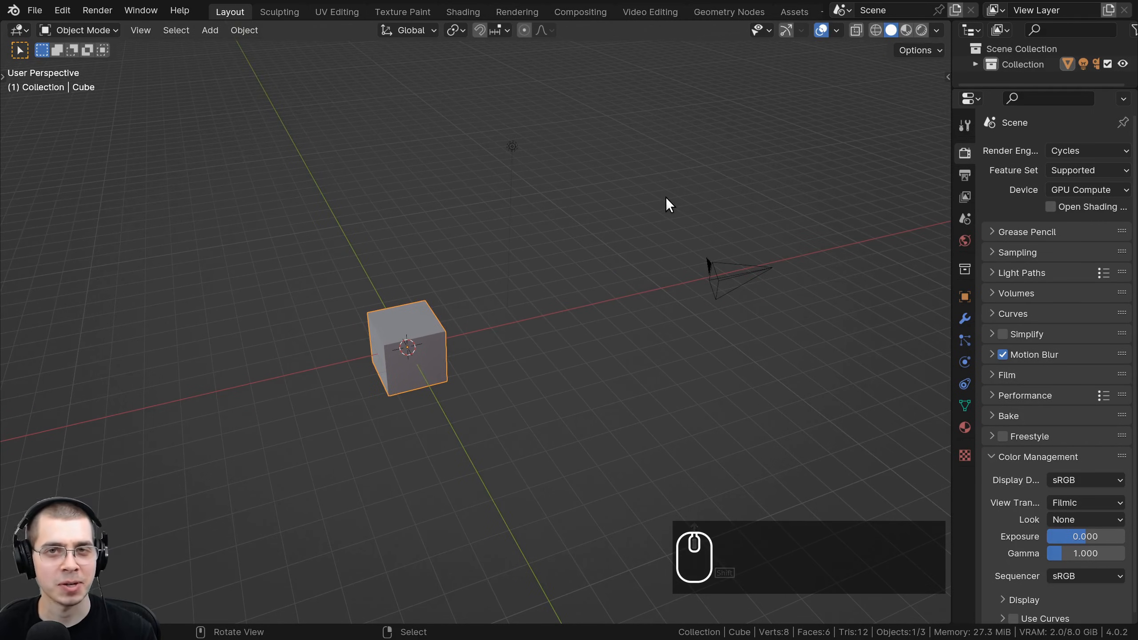
{"action": "scroll", "coordinate": [666, 205], "scroll_direction": "down", "scroll_amount": 3}
{"action": "scroll", "coordinate": [556, 367], "scroll_direction": "up", "scroll_amount": 1}
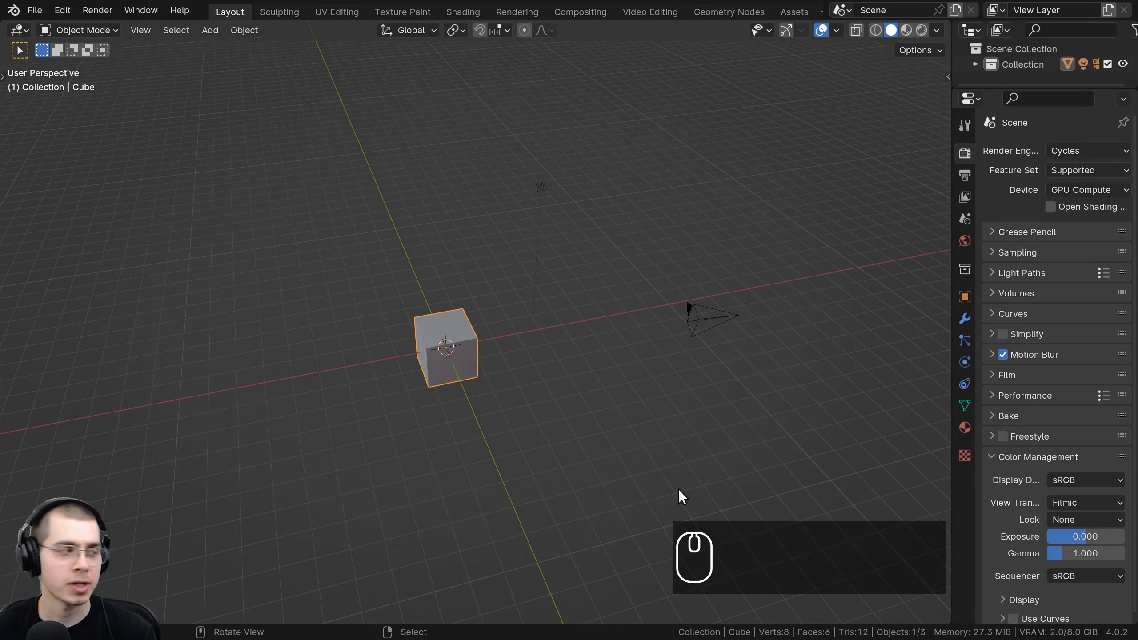
{"action": "middle_click_drag", "start_coordinate": [648, 385], "coordinate": [589, 265]}
{"action": "key", "text": "a"}
{"action": "key", "text": "a"}
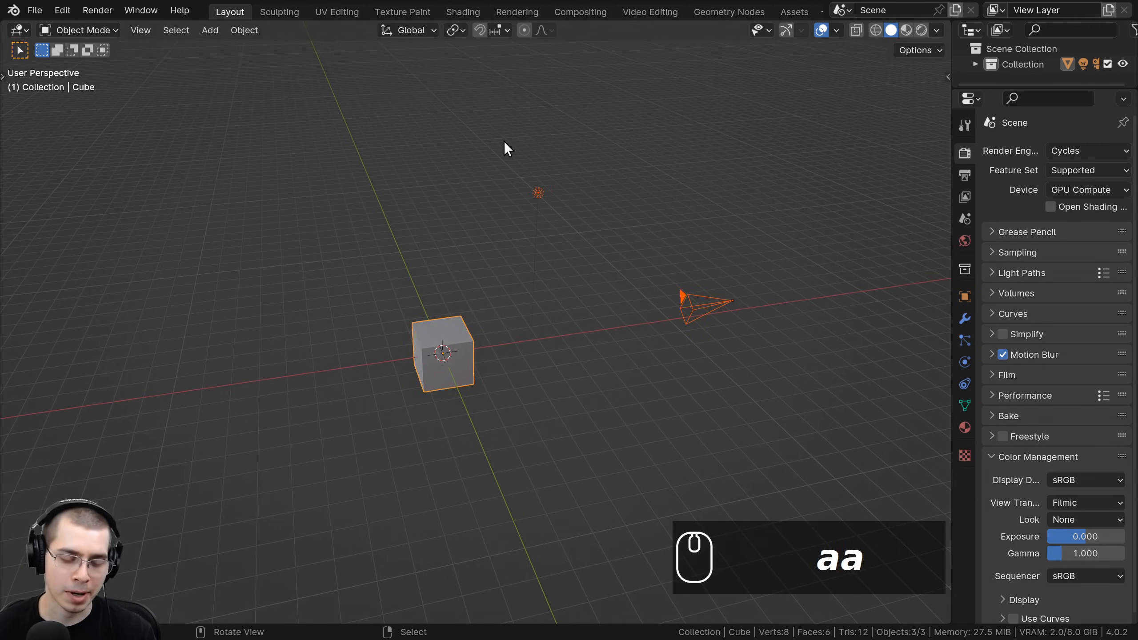
{"action": "key", "text": "x"}
{"action": "left_click", "coordinate": [503, 141]}
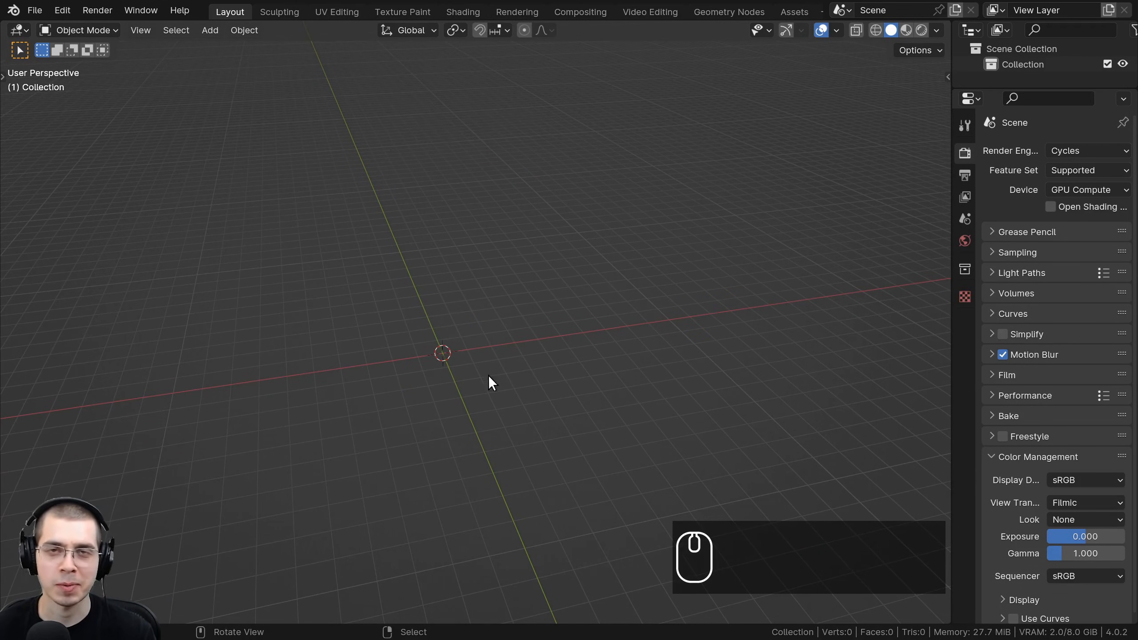
- Add a cube mesh at the origin of the empty scene
{"action": "middle_click_drag", "start_coordinate": [447, 369], "coordinate": [465, 235], "text": "shift"}
{"action": "scroll", "coordinate": [482, 319], "scroll_direction": "up", "scroll_amount": 2}
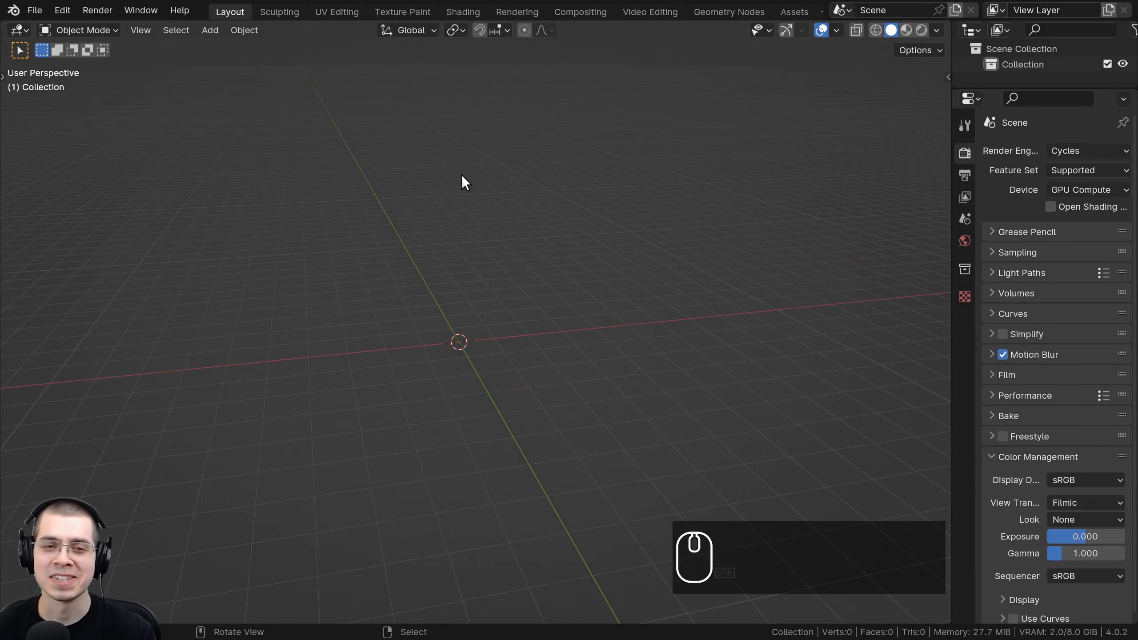
{"action": "key", "text": "shift+a"}
{"action": "mouse_move", "coordinate": [462, 196]}
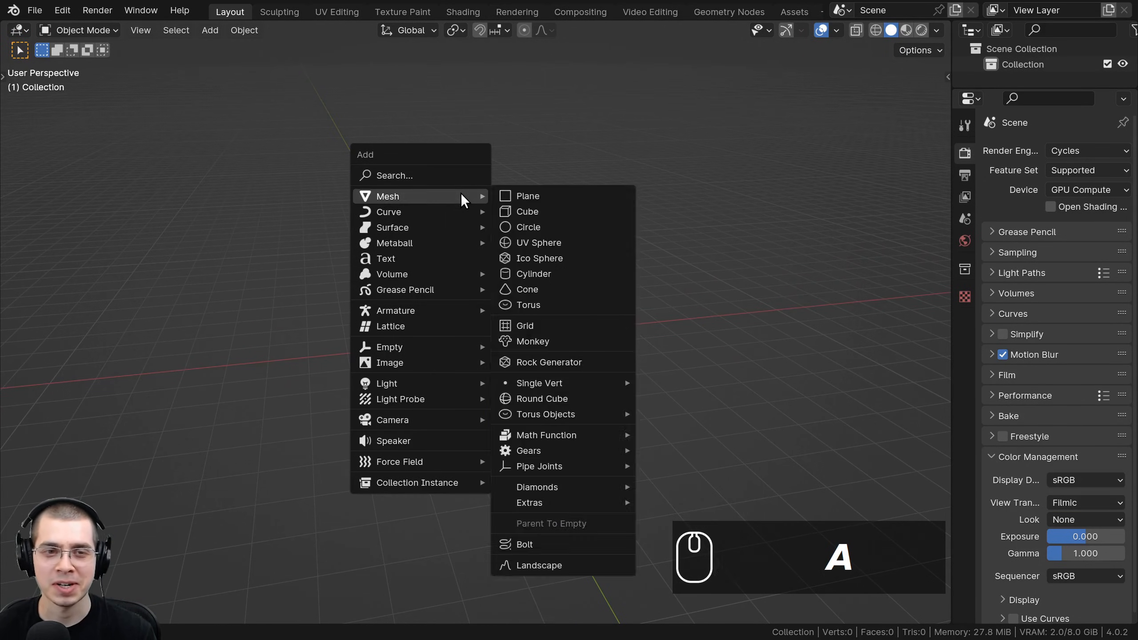
{"action": "left_click", "coordinate": [537, 211]}
{"action": "scroll", "coordinate": [521, 305], "scroll_direction": "up", "scroll_amount": 10}
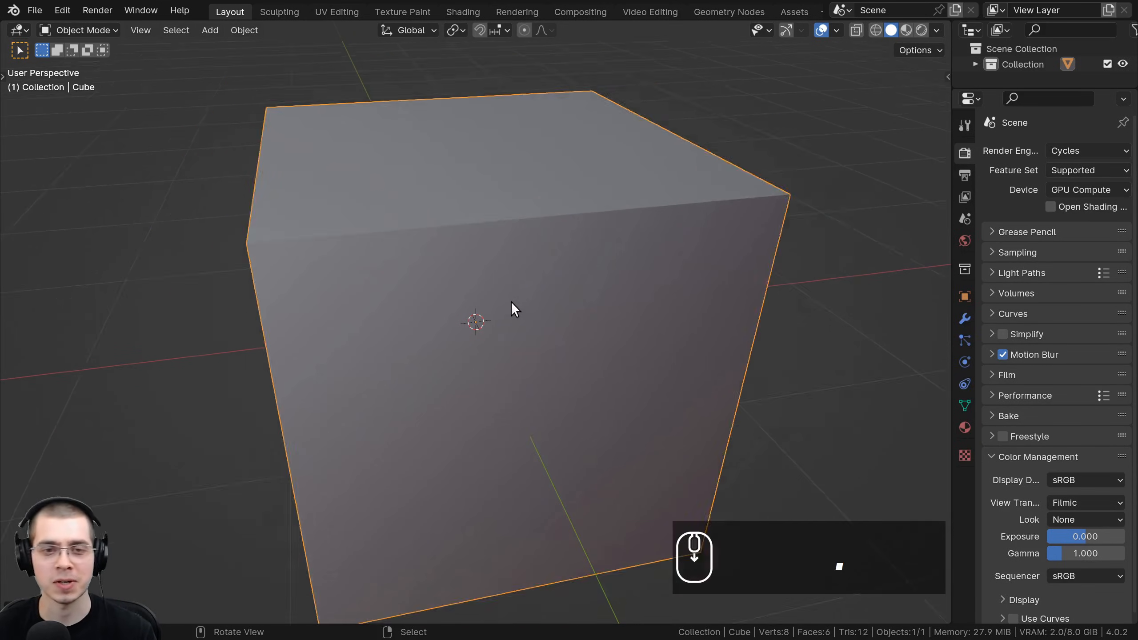
{"action": "scroll", "coordinate": [510, 302], "scroll_direction": "down", "scroll_amount": 5}
{"action": "middle_click_drag", "start_coordinate": [500, 211], "coordinate": [500, 368]}
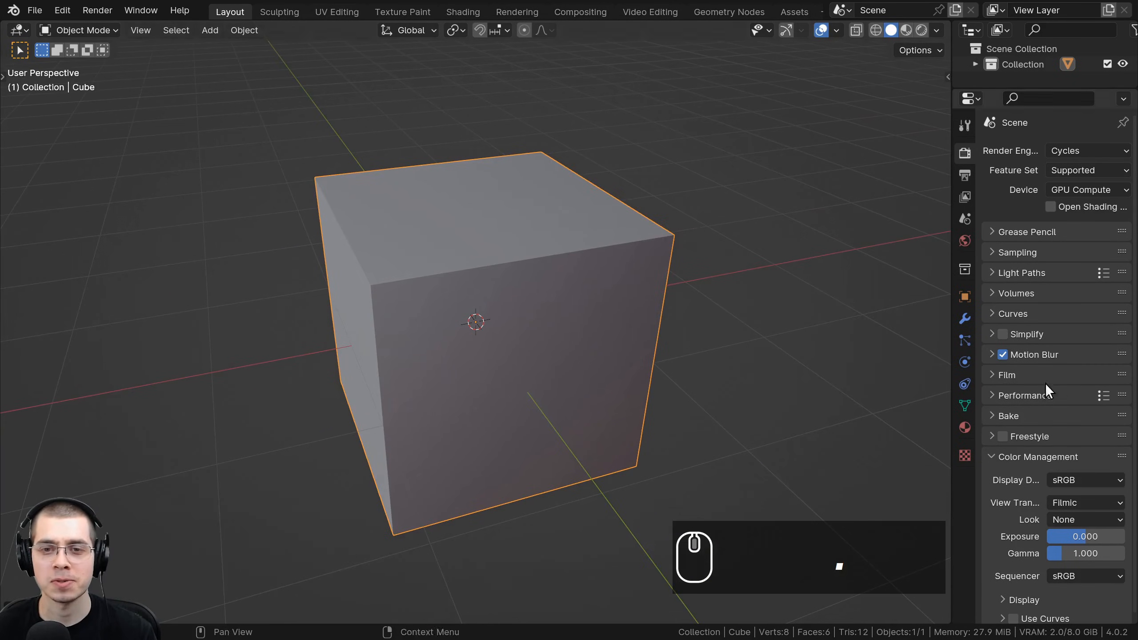
{"action": "middle_click_drag", "start_coordinate": [604, 185], "coordinate": [600, 186]}
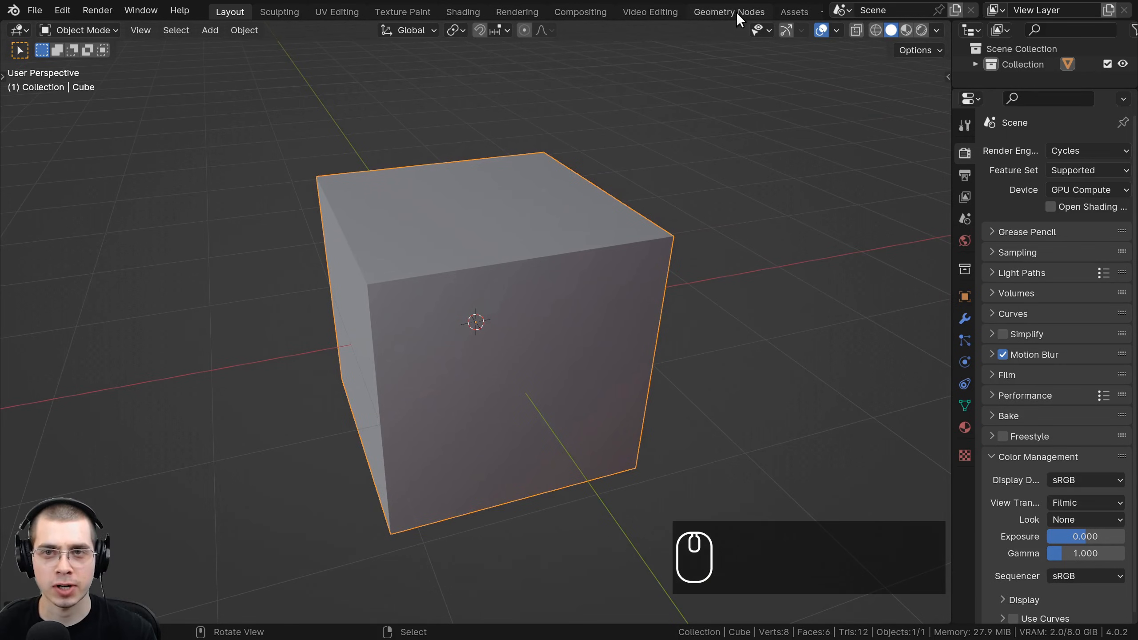
- Switch to the Geometry Nodes workspace and widen the node editor by narrowing the 3D viewport
{"action": "scroll", "coordinate": [730, 12], "scroll_direction": "down", "scroll_amount": 2}
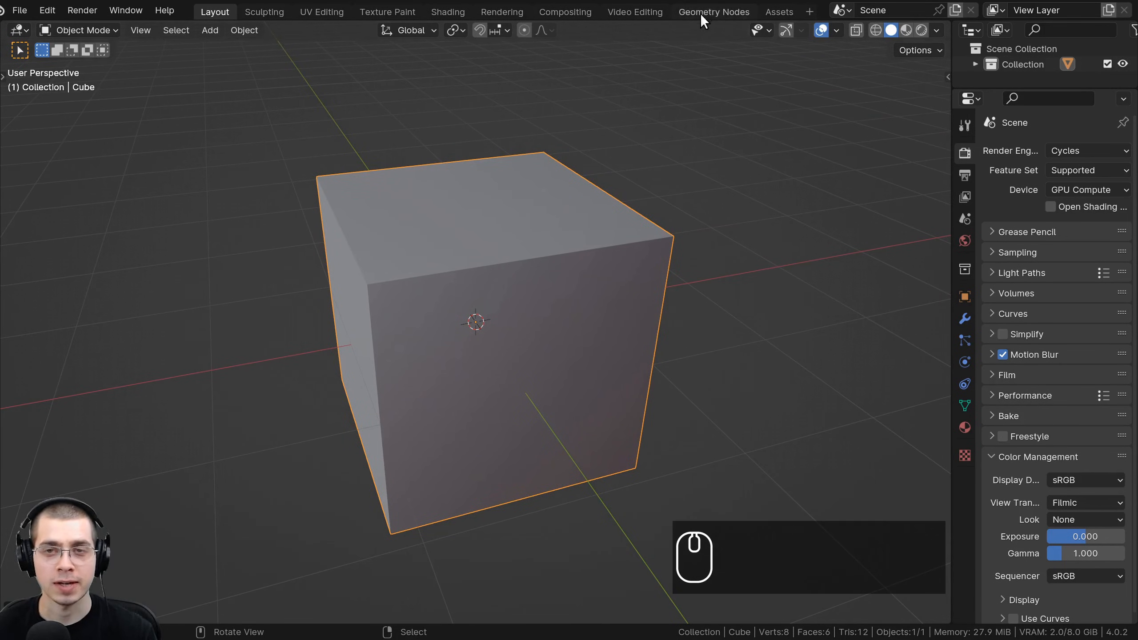
{"action": "left_click", "coordinate": [713, 12]}
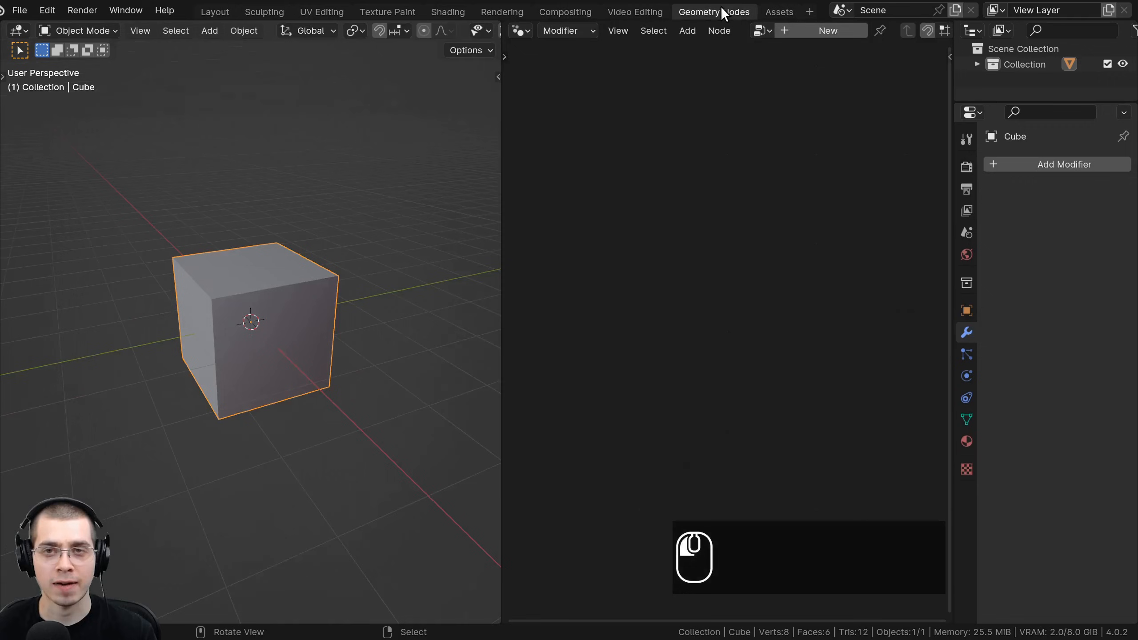
{"action": "left_click", "coordinate": [808, 12]}
{"action": "mouse_move", "coordinate": [805, 43]}
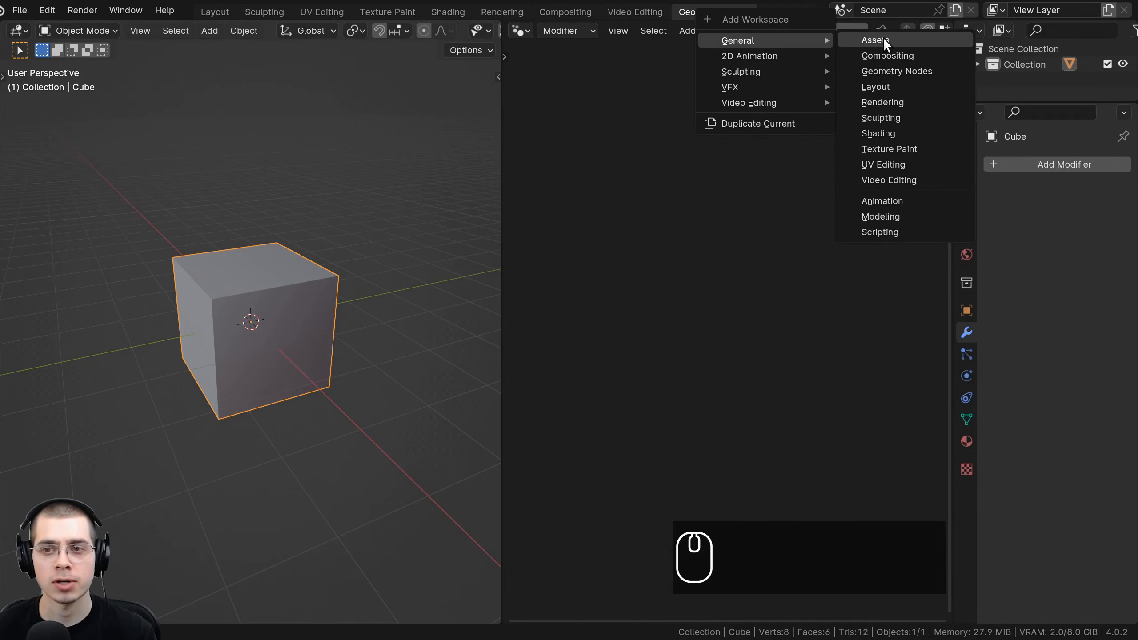
{"action": "scroll", "coordinate": [367, 273], "scroll_direction": "down", "scroll_amount": 1}
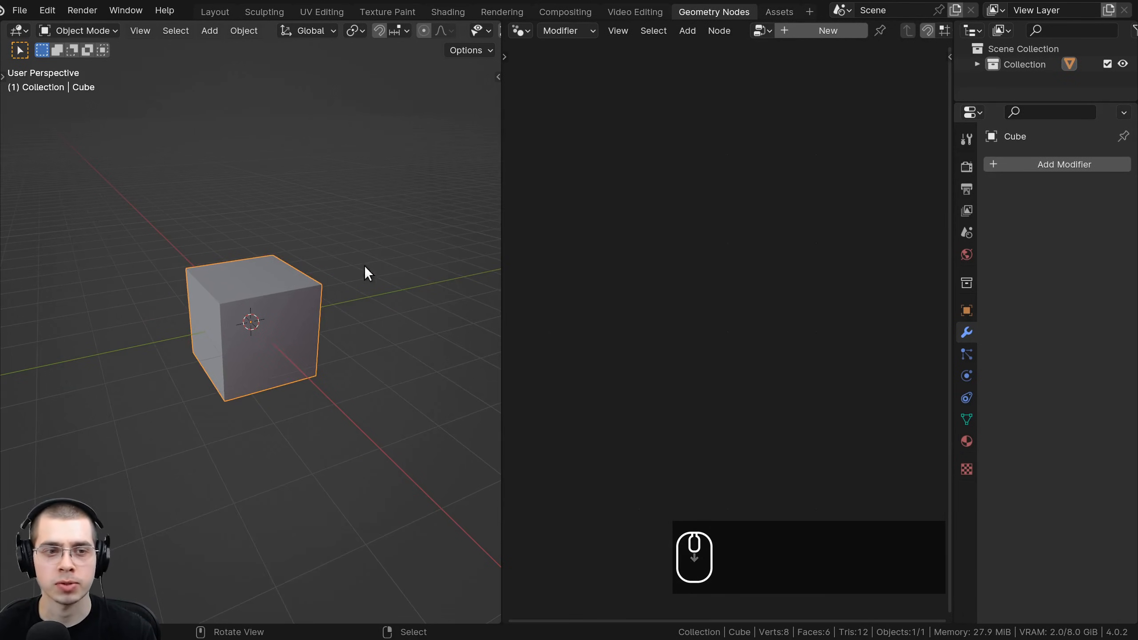
{"action": "scroll", "coordinate": [362, 237], "scroll_direction": "up", "scroll_amount": 2}
{"action": "left_click_drag", "start_coordinate": [505, 245], "coordinate": [317, 245]}
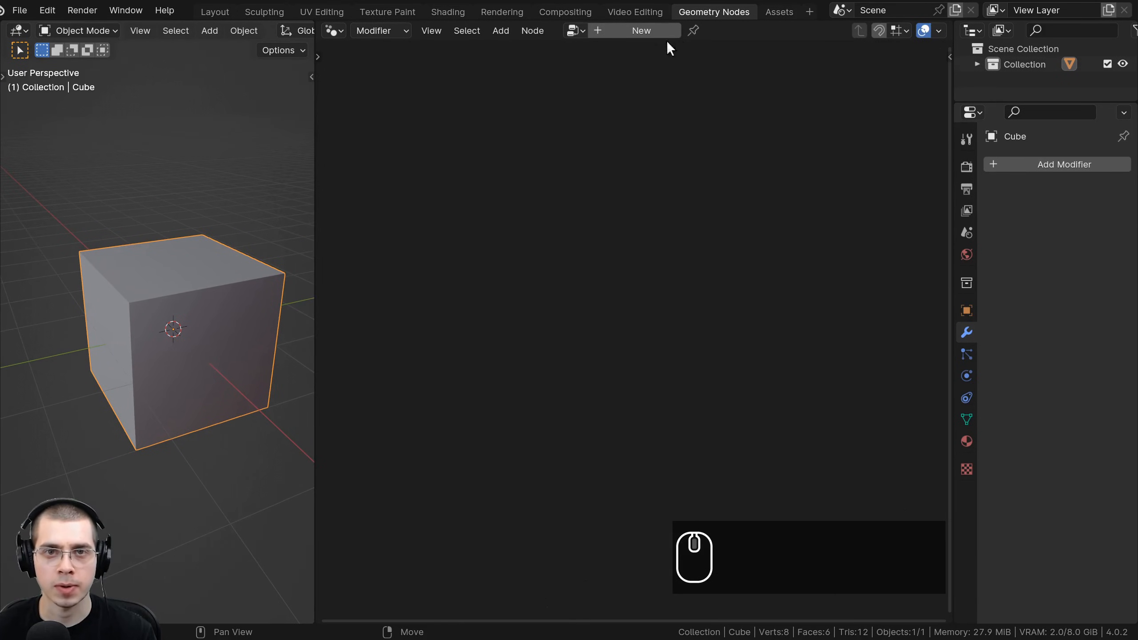
- Create a new geometry node tree on the cube and rename it Rock Generator Geometry Nodes
{"action": "left_click", "coordinate": [630, 31]}
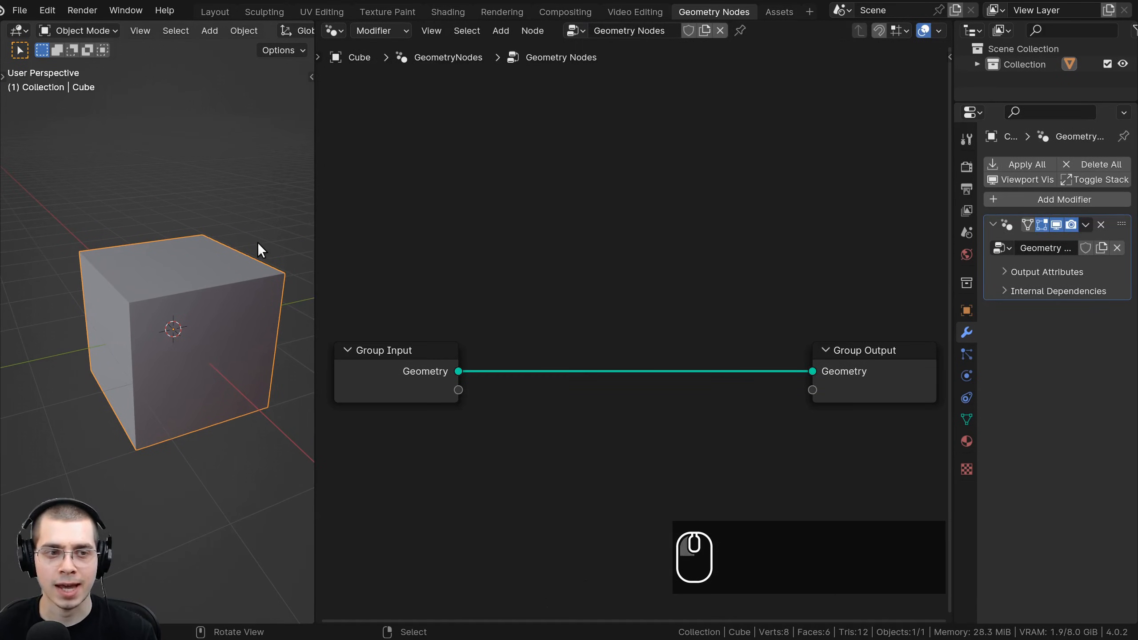
{"action": "double_click", "coordinate": [633, 32]}
{"action": "left_click", "coordinate": [596, 33]}
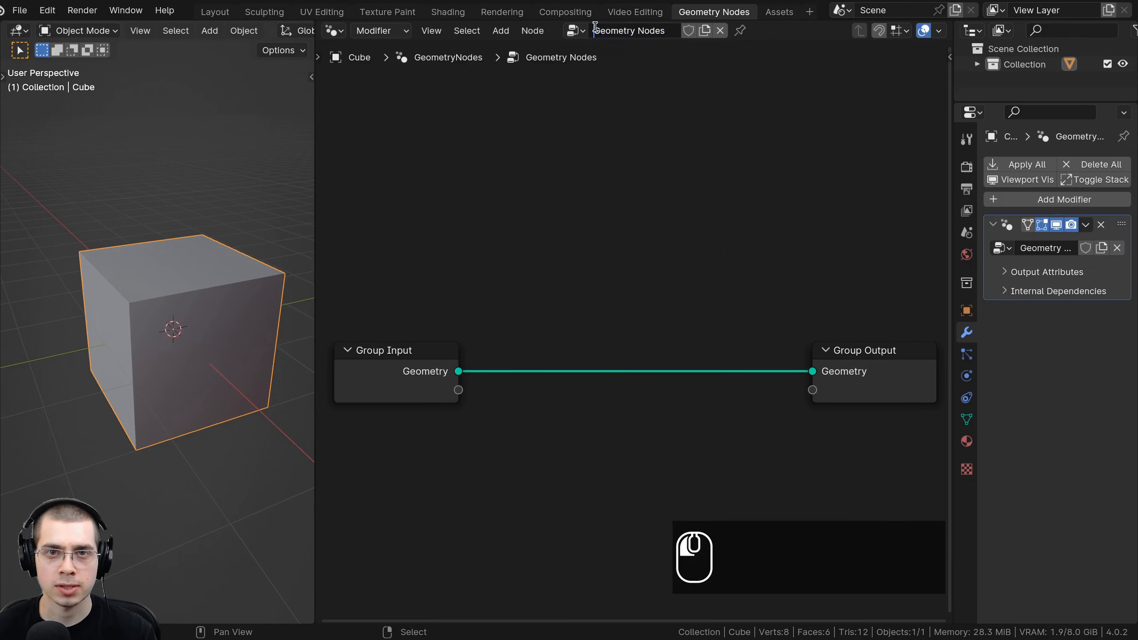
{"action": "type", "text": "Rock Generator"}
{"action": "key", "text": "Return"}
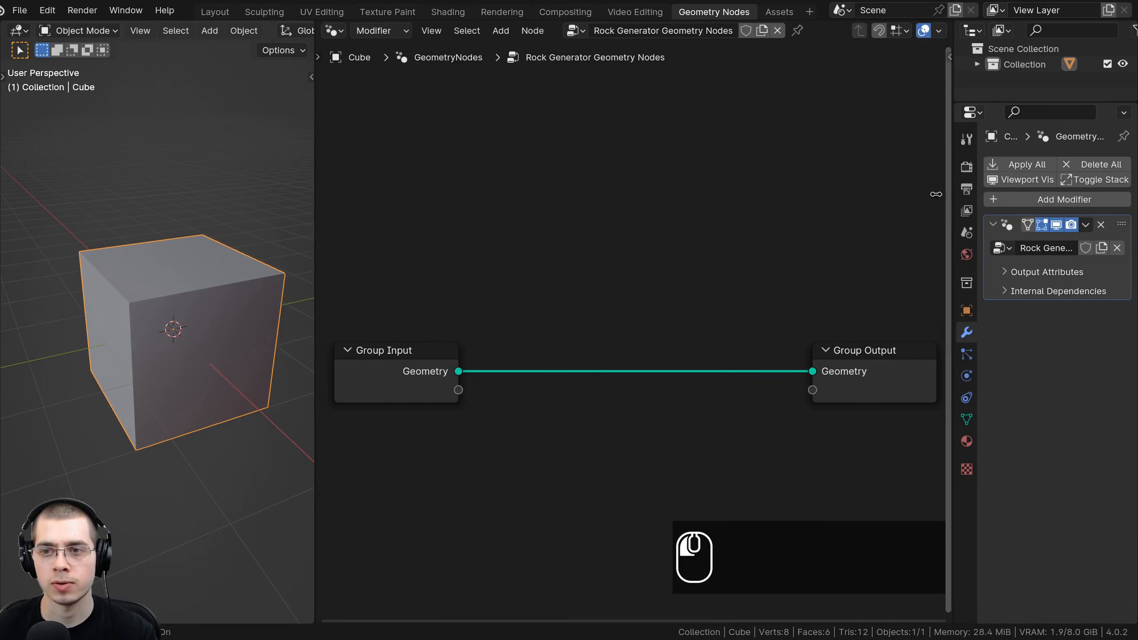
- Shrink the properties area to a narrow strip to give the node editor more room
{"action": "left_click_drag", "start_coordinate": [950, 198], "coordinate": [854, 286]}
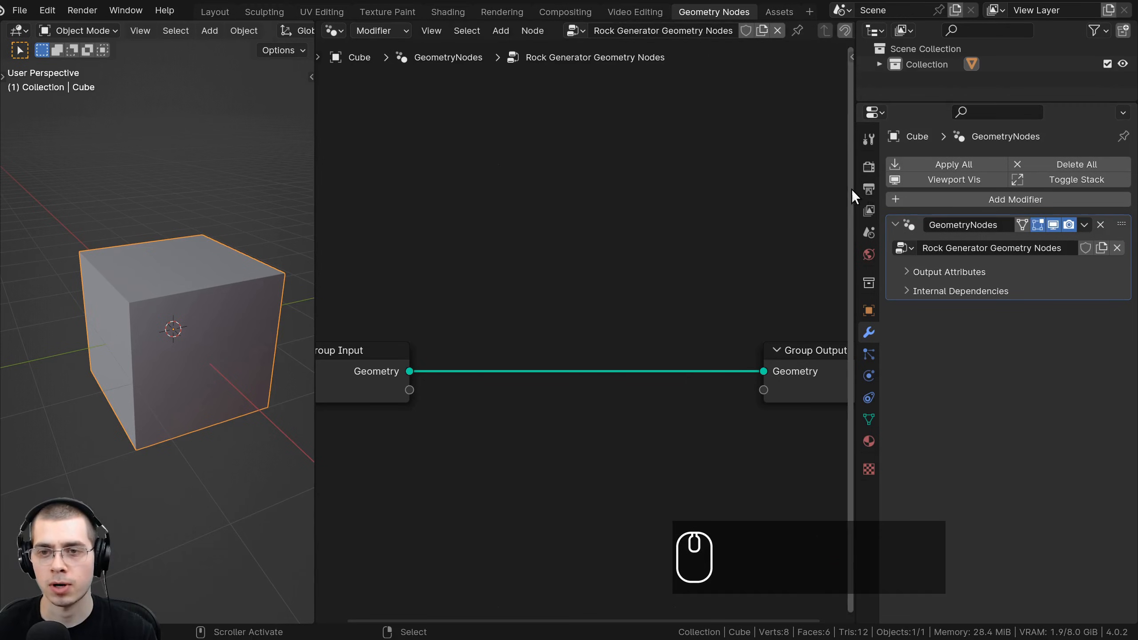
{"action": "left_click_drag", "start_coordinate": [852, 189], "coordinate": [1106, 190]}
{"action": "scroll", "coordinate": [579, 236], "scroll_direction": "down", "scroll_amount": 2}
{"action": "middle_click_drag", "start_coordinate": [144, 274], "coordinate": [269, 224]}
{"action": "scroll", "coordinate": [558, 198], "scroll_direction": "up", "scroll_amount": 2}
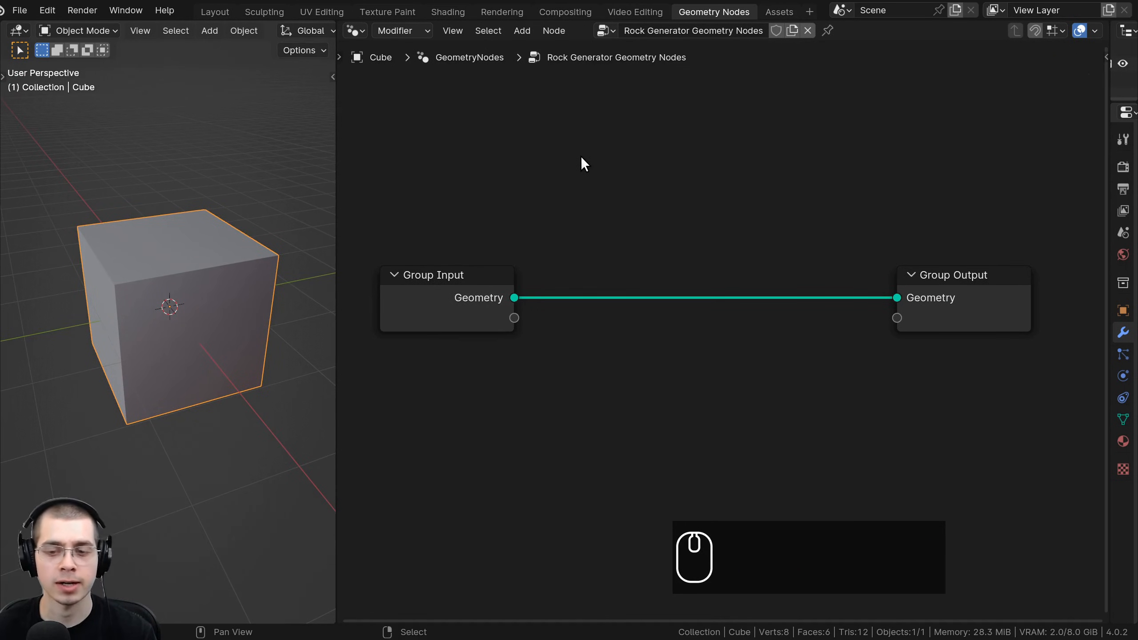
- Add a Subdivision Surface node on the link between Group Input and Group Output
{"action": "key", "text": "shift+a"}
{"action": "type", "text": "sub"}
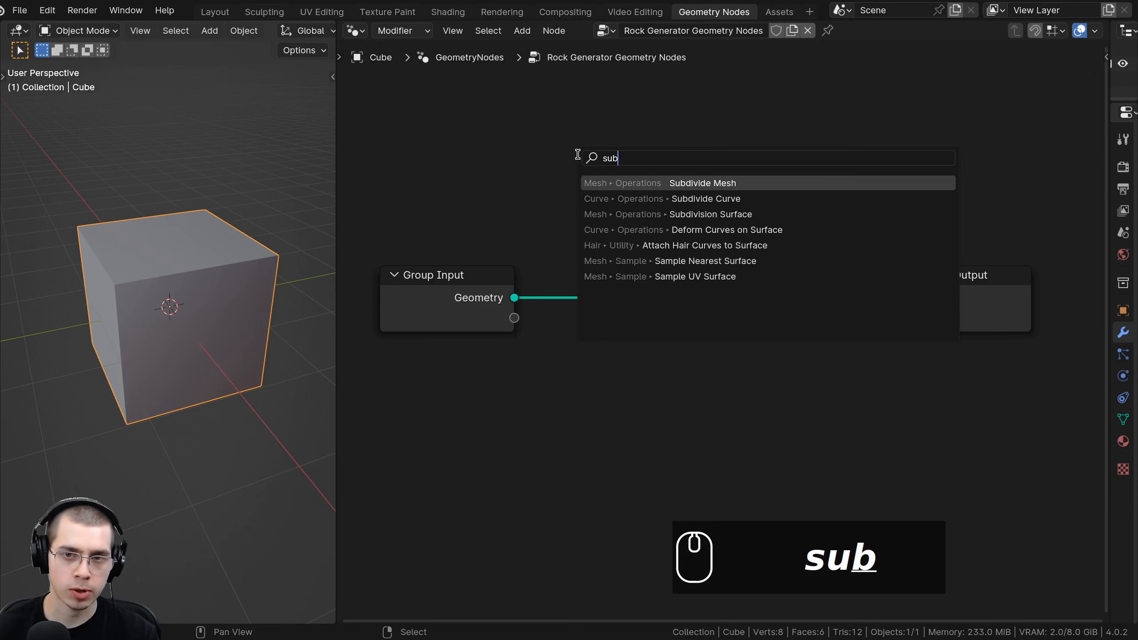
{"action": "left_click", "coordinate": [651, 215]}
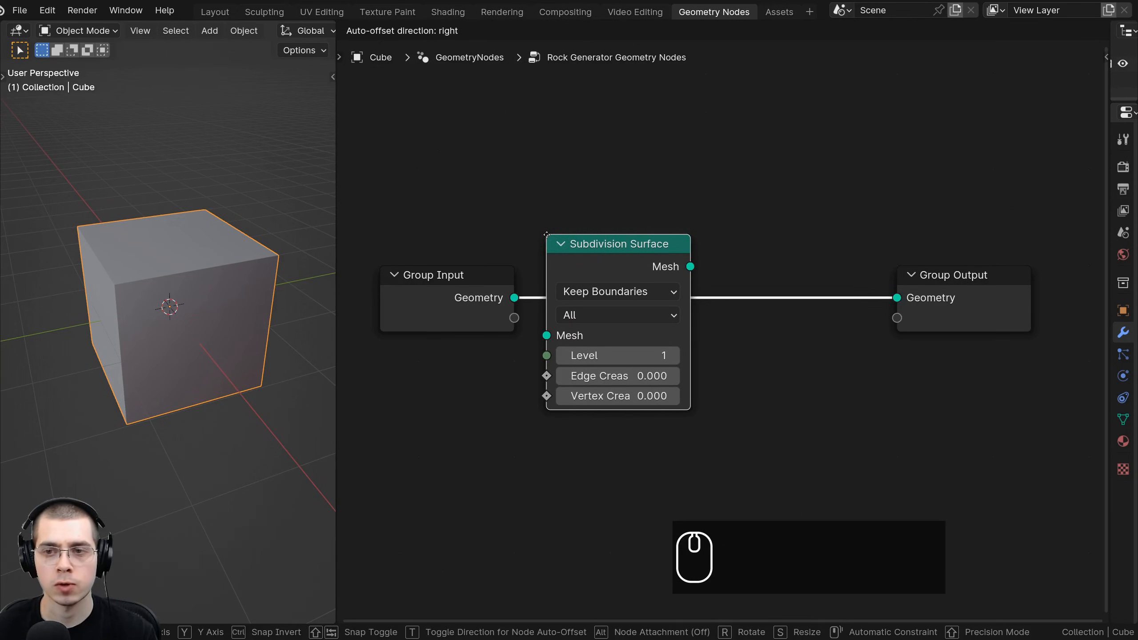
{"action": "left_click", "coordinate": [576, 238]}
{"action": "middle_click_drag", "start_coordinate": [195, 279], "coordinate": [210, 285], "text": "shift"}
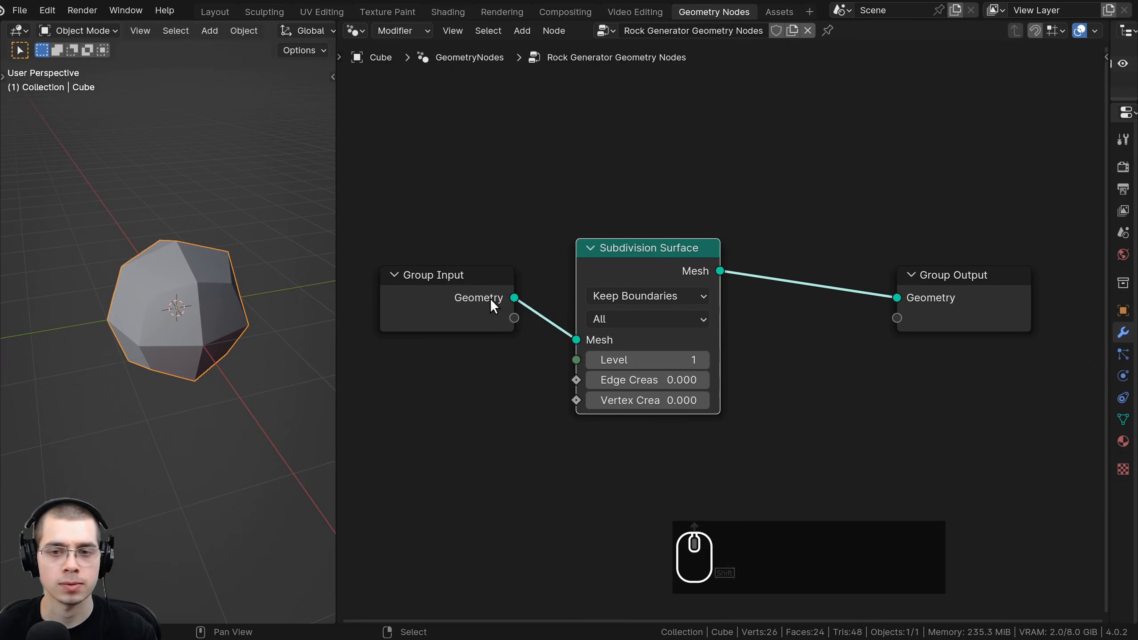
- Set the Subdivision Surface node's Level to 4 and its Edge Crease to 0.2
{"action": "left_click", "coordinate": [701, 353]}
{"action": "left_click", "coordinate": [700, 353]}
{"action": "left_click", "coordinate": [701, 353]}
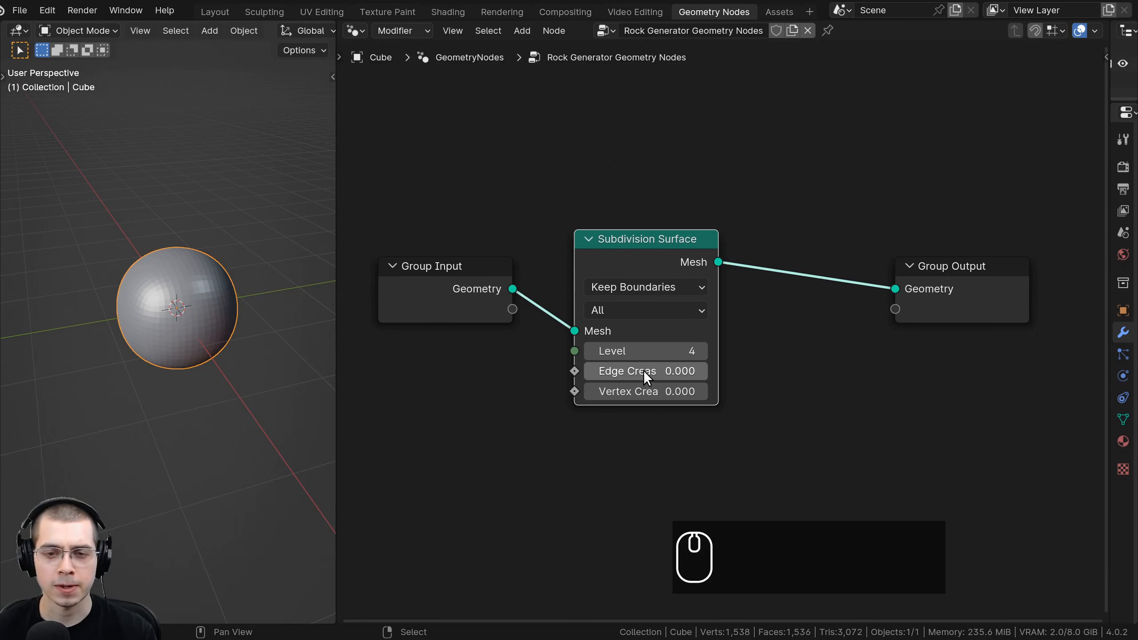
{"action": "left_click_drag", "start_coordinate": [644, 371], "coordinate": [683, 371]}
{"action": "right_click", "coordinate": [683, 370]}
{"action": "left_click", "coordinate": [624, 371]}
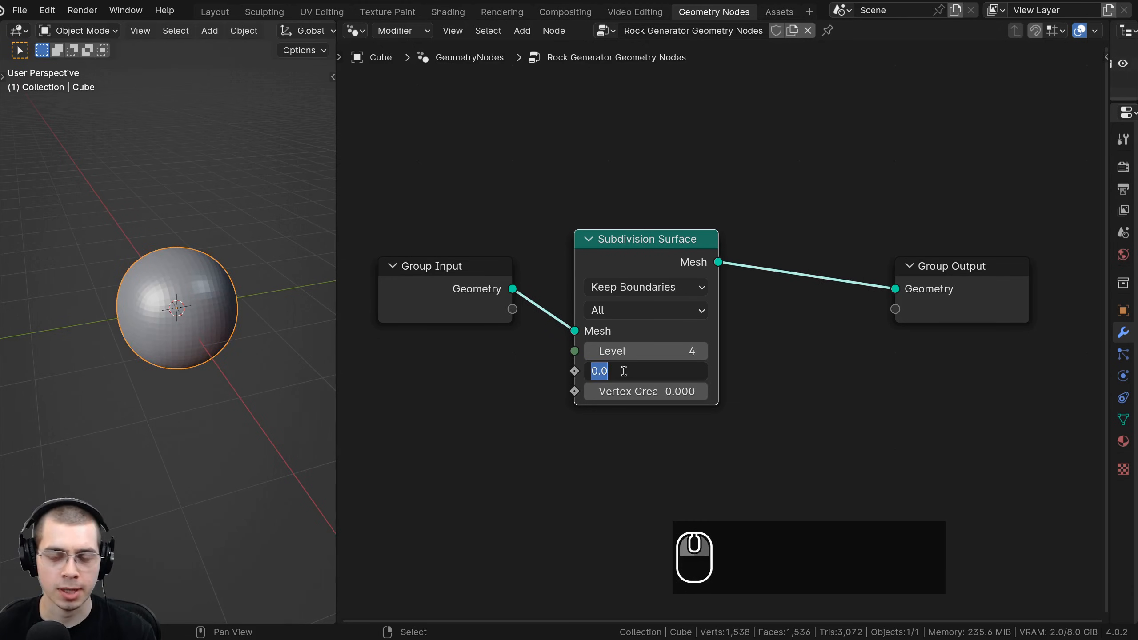
{"action": "type", "text": ".2"}
{"action": "key", "text": "Return"}
{"action": "scroll", "coordinate": [603, 226], "scroll_direction": "down", "scroll_amount": 2}
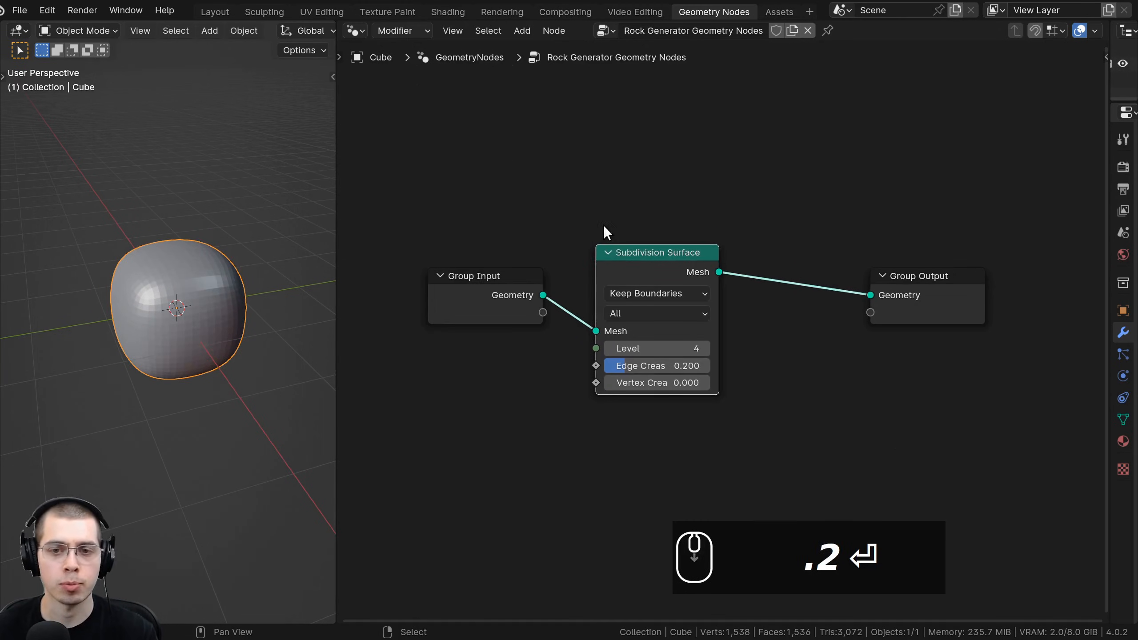
- Move the Subdivision Surface node slightly closer to Group Input and view the rounded cube from a lower angle
{"action": "left_click_drag", "start_coordinate": [616, 255], "coordinate": [603, 252]}
{"action": "middle_click_drag", "start_coordinate": [471, 331], "coordinate": [454, 331]}
{"action": "middle_click_drag", "start_coordinate": [193, 300], "coordinate": [202, 215]}
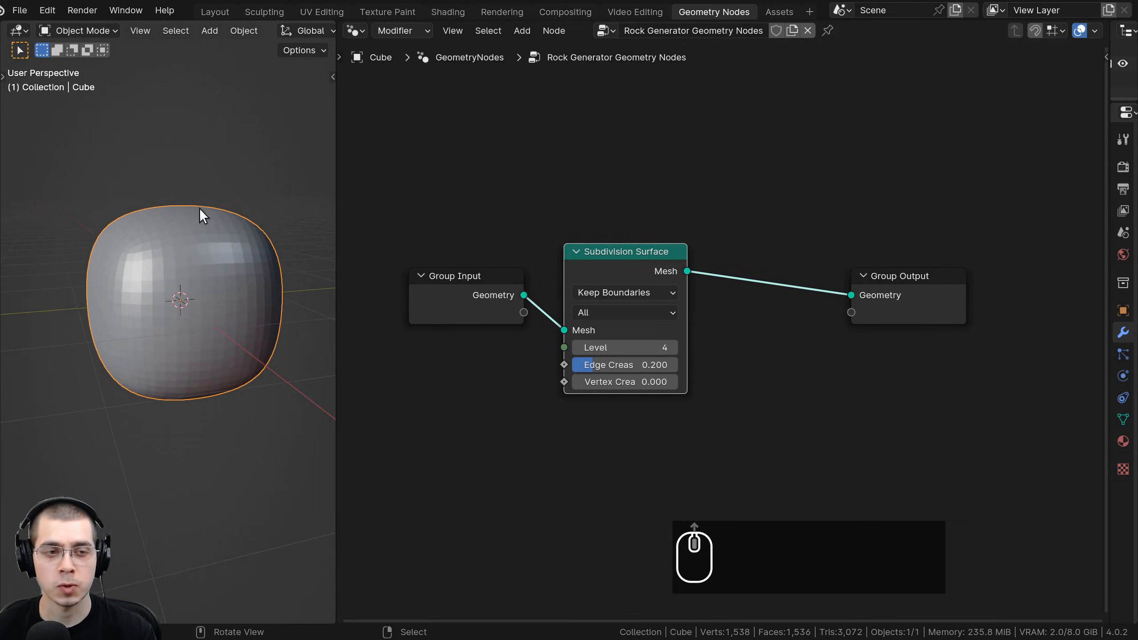
{"action": "middle_click_drag", "start_coordinate": [211, 294], "coordinate": [220, 286]}
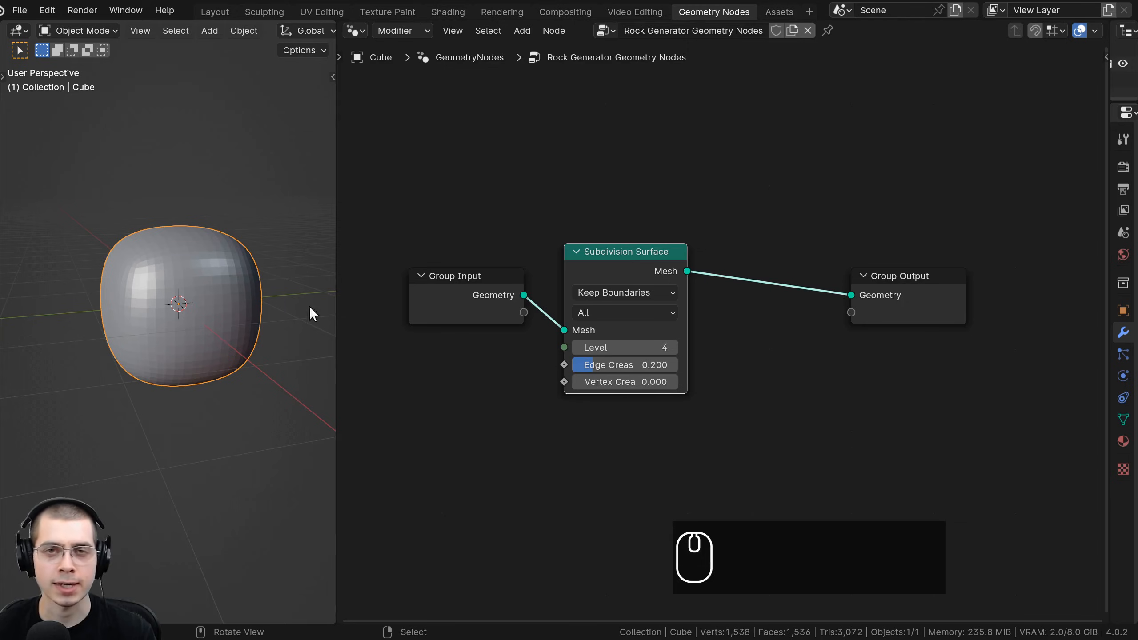
{"action": "middle_click_drag", "start_coordinate": [262, 291], "coordinate": [250, 285]}
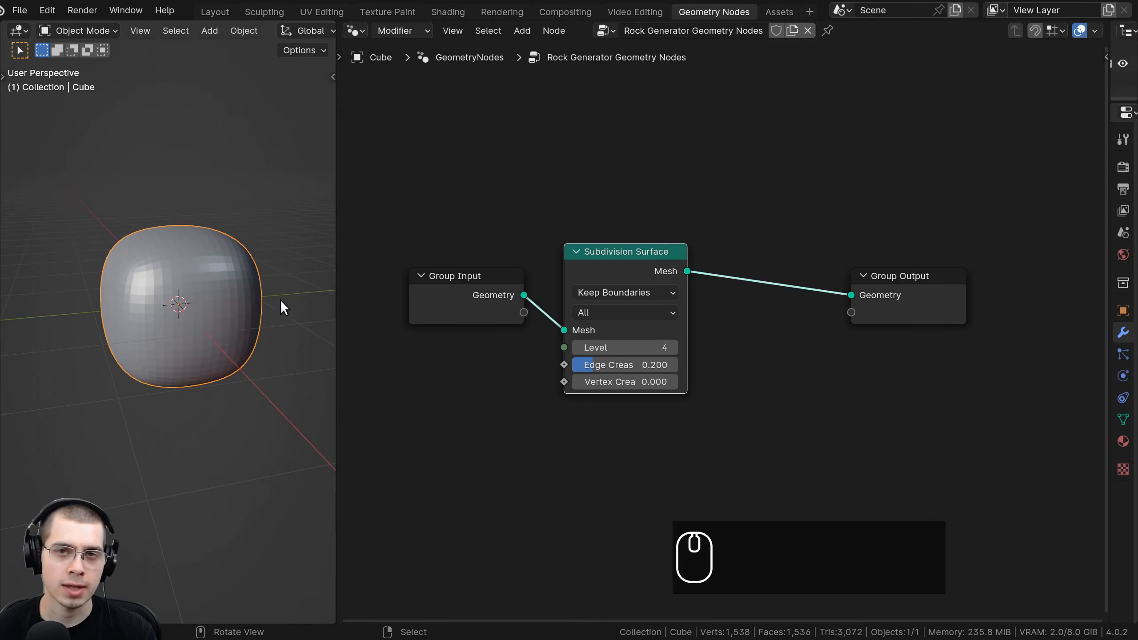
{"action": "mouse_move", "coordinate": [229, 354]}
{"action": "middle_mouse_down"}
{"action": "mouse_move", "coordinate": [221, 381]}
{"action": "mouse_move", "coordinate": [211, 244]}
{"action": "middle_mouse_up"}
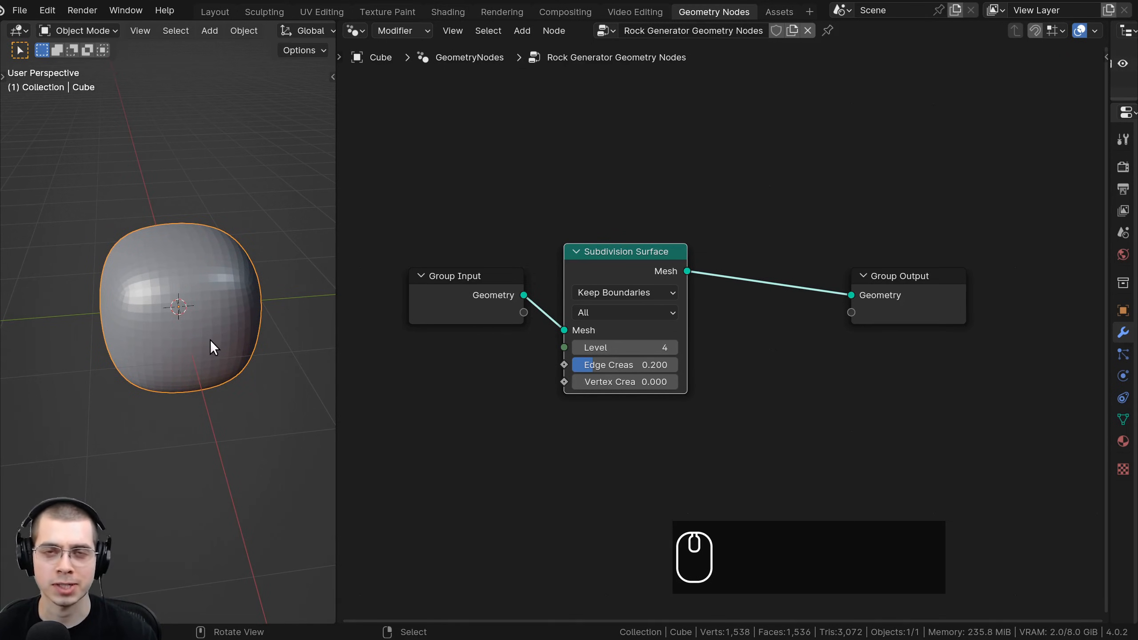
{"action": "middle_click_drag", "start_coordinate": [254, 372], "coordinate": [262, 329]}
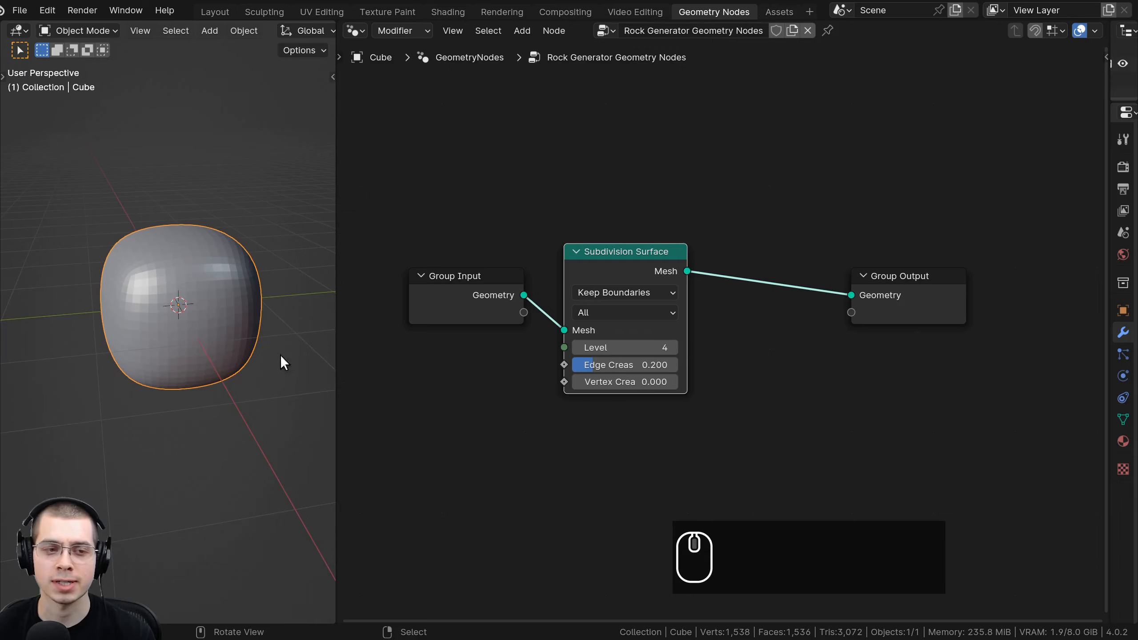
{"action": "left_click_drag", "start_coordinate": [603, 274], "coordinate": [600, 274]}
{"action": "middle_click_drag", "start_coordinate": [647, 222], "coordinate": [634, 224]}
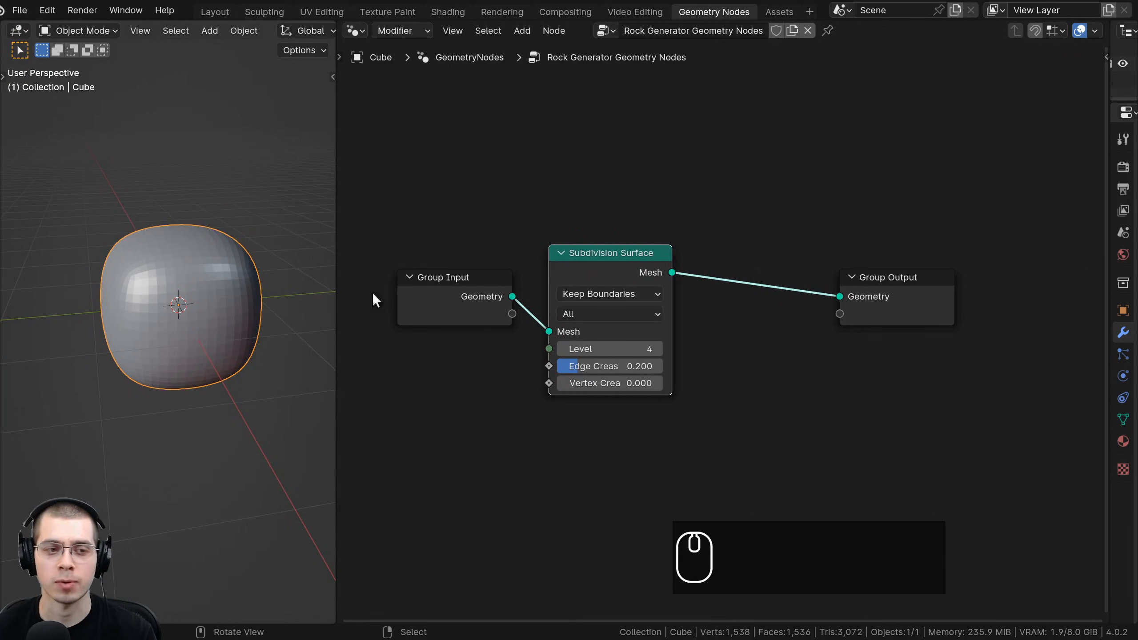
- Add a Transform Geometry node on the link between the Subdivision Surface node and Group Output
{"action": "middle_click_drag", "start_coordinate": [376, 299], "coordinate": [370, 303]}
{"action": "key", "text": "shift+a"}
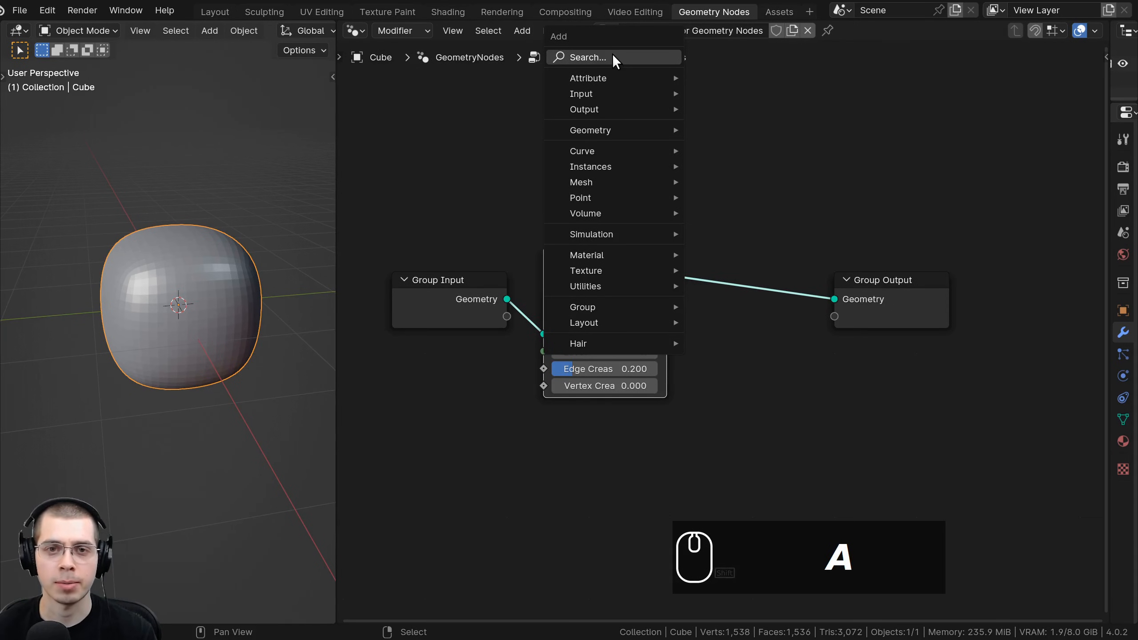
{"action": "left_click", "coordinate": [610, 56]}
{"action": "type", "text": "tra"}
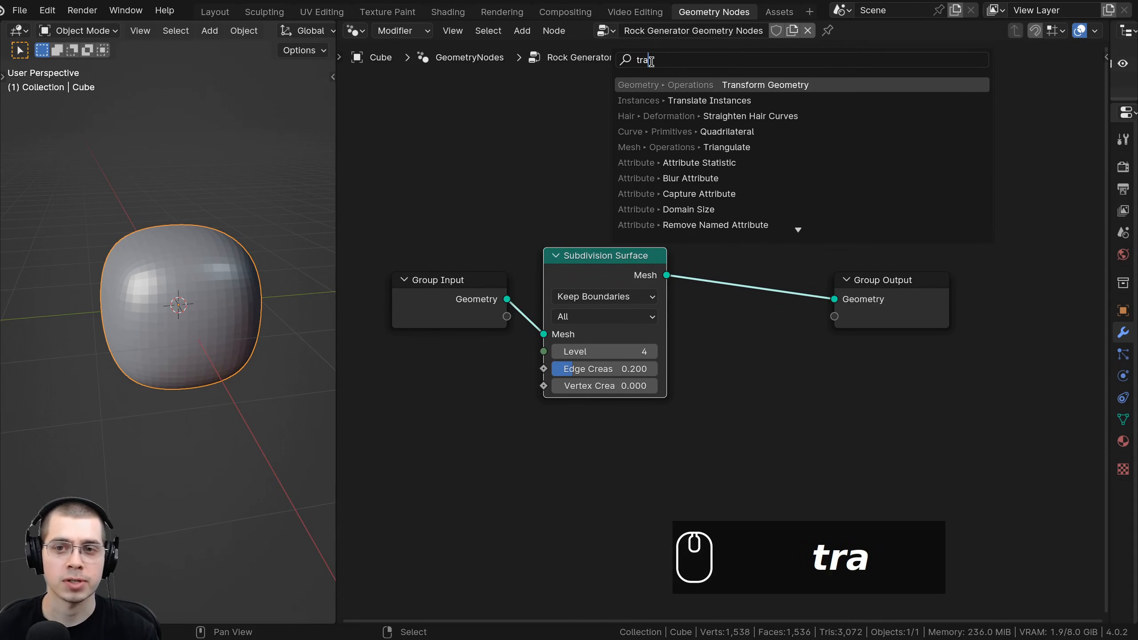
{"action": "left_click", "coordinate": [717, 85]}
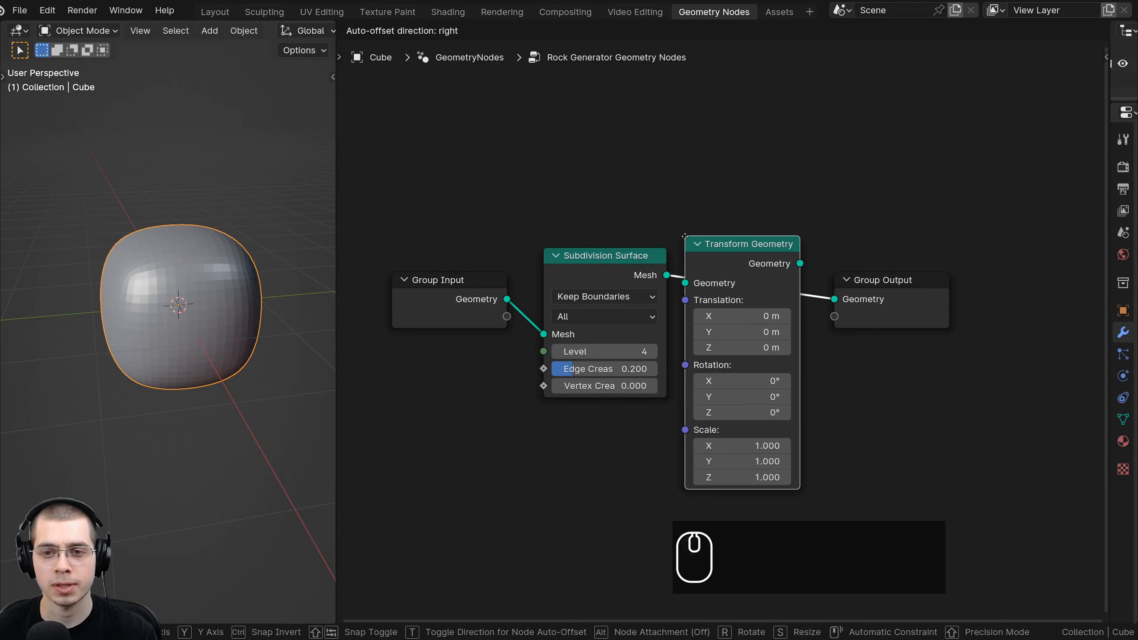
{"action": "left_click", "coordinate": [686, 235]}
{"action": "left_click_drag", "start_coordinate": [752, 245], "coordinate": [723, 243]}
{"action": "middle_click_drag", "start_coordinate": [752, 313], "coordinate": [735, 300]}
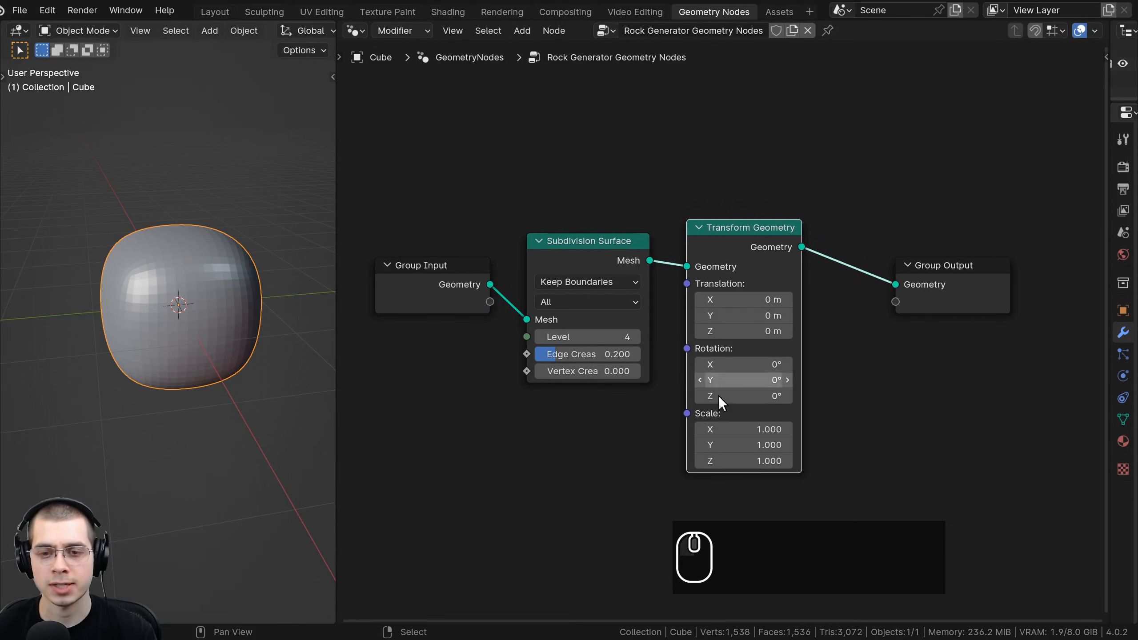
- Flatten the rounded cube by setting the Transform Geometry node's Z Scale to 0.7
{"action": "left_click_drag", "start_coordinate": [736, 462], "coordinate": [671, 461], "text": "shift"}
{"action": "right_click", "coordinate": [736, 461], "text": "shift"}
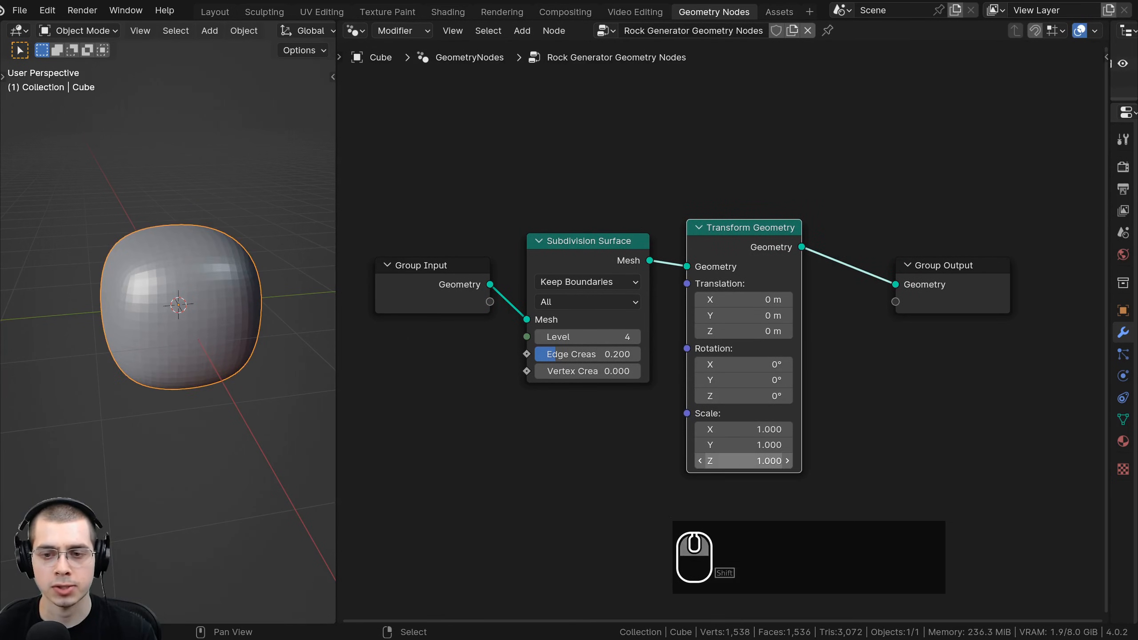
{"action": "left_click", "coordinate": [766, 467]}
{"action": "type", "text": ".7"}
{"action": "key", "text": "Return"}
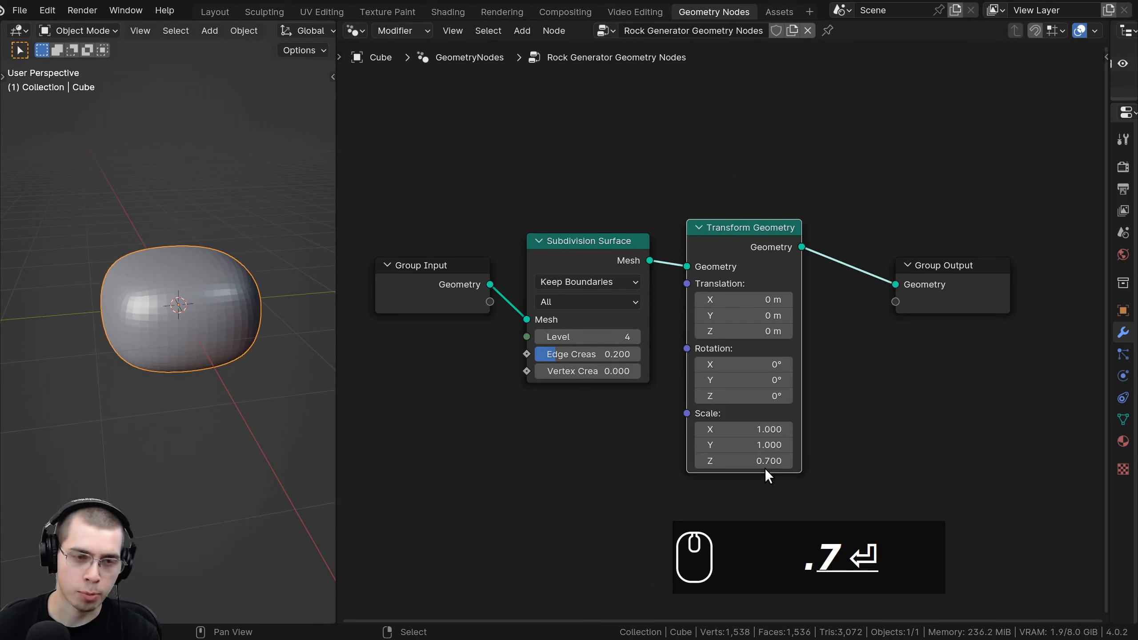
{"action": "middle_click_drag", "start_coordinate": [82, 380], "coordinate": [167, 146]}
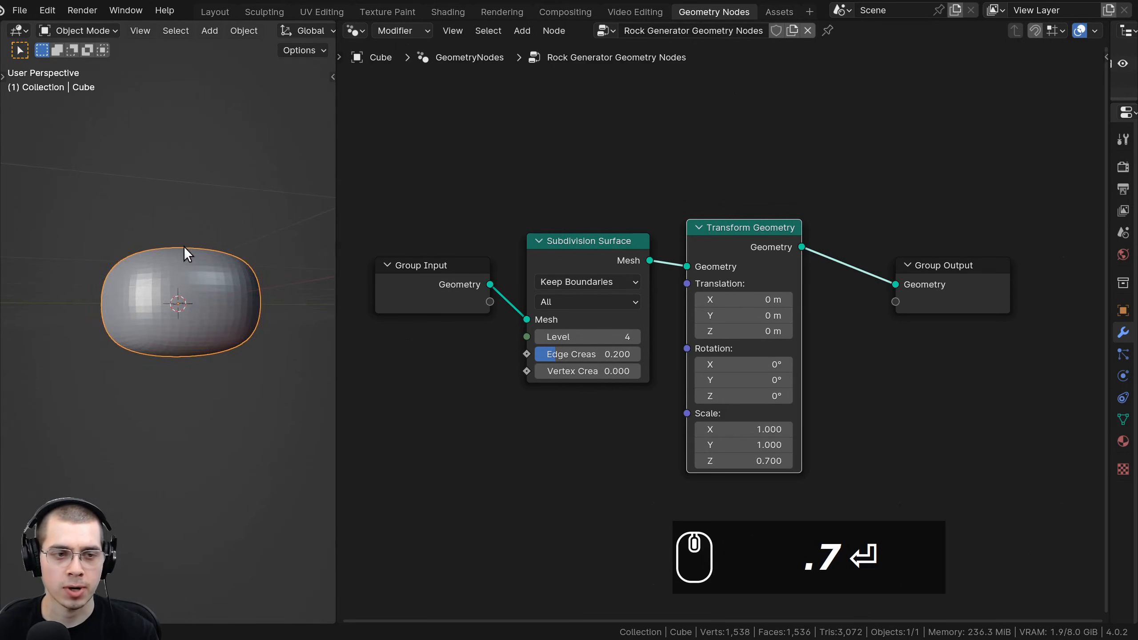
{"action": "scroll", "coordinate": [185, 253], "scroll_direction": "up", "scroll_amount": 2}
{"action": "left_click_drag", "start_coordinate": [714, 468], "coordinate": [699, 468], "text": "shift"}
{"action": "right_click", "coordinate": [714, 462]}
{"action": "scroll", "coordinate": [688, 493], "scroll_direction": "down", "scroll_amount": 1}
{"action": "middle_click_drag", "start_coordinate": [689, 493], "coordinate": [698, 496]}
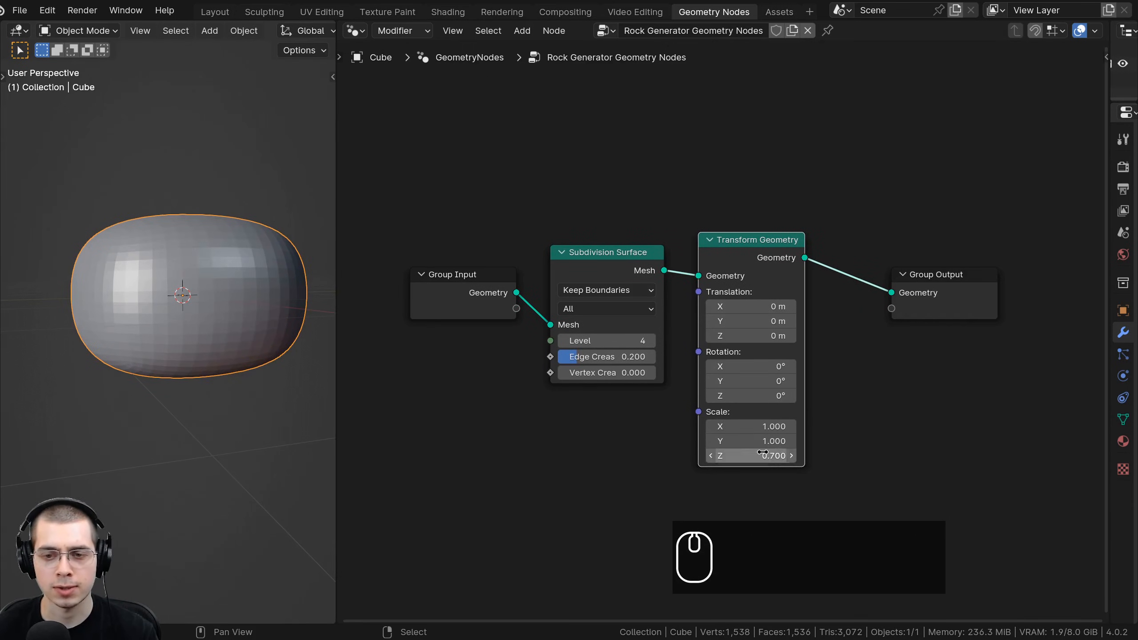
- Move the Transform Geometry node slightly closer to the Subdivision Surface node
{"action": "scroll", "coordinate": [650, 551], "scroll_direction": "up", "scroll_amount": 1}
{"action": "middle_click_drag", "start_coordinate": [608, 199], "coordinate": [595, 208]}
{"action": "left_click_drag", "start_coordinate": [734, 233], "coordinate": [719, 238]}
{"action": "scroll", "coordinate": [452, 113], "scroll_direction": "down", "scroll_amount": 1}
{"action": "middle_click_drag", "start_coordinate": [452, 113], "coordinate": [407, 159]}
{"action": "key", "text": "ctrl+b"}
{"action": "middle_click_drag", "start_coordinate": [278, 188], "coordinate": [278, 224]}
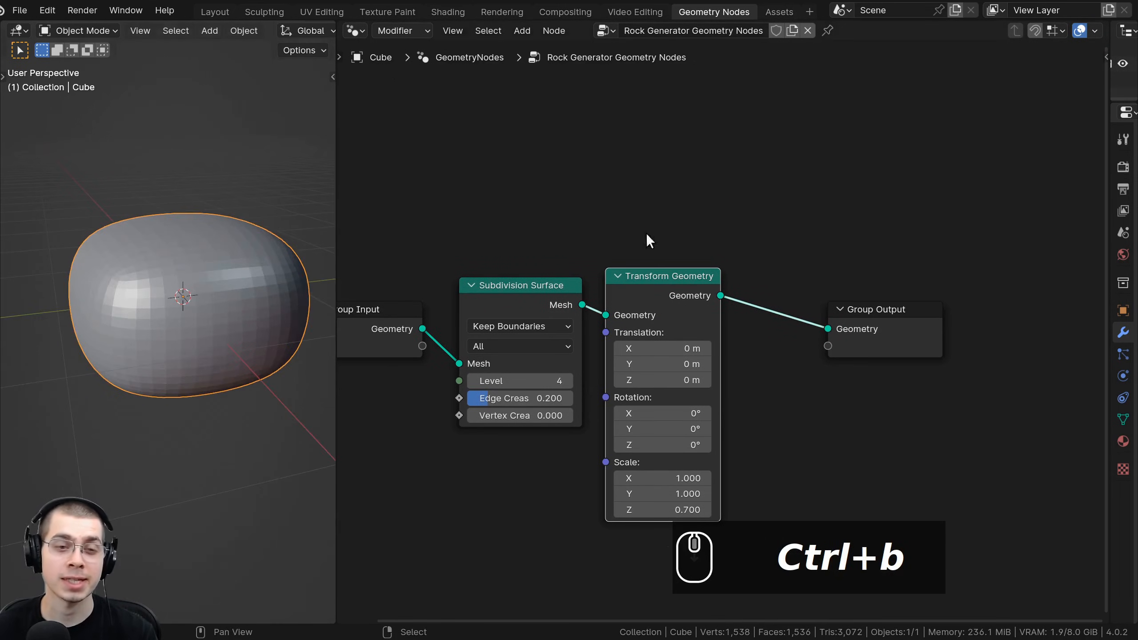
{"action": "scroll", "coordinate": [607, 303], "scroll_direction": "up", "scroll_amount": 1}
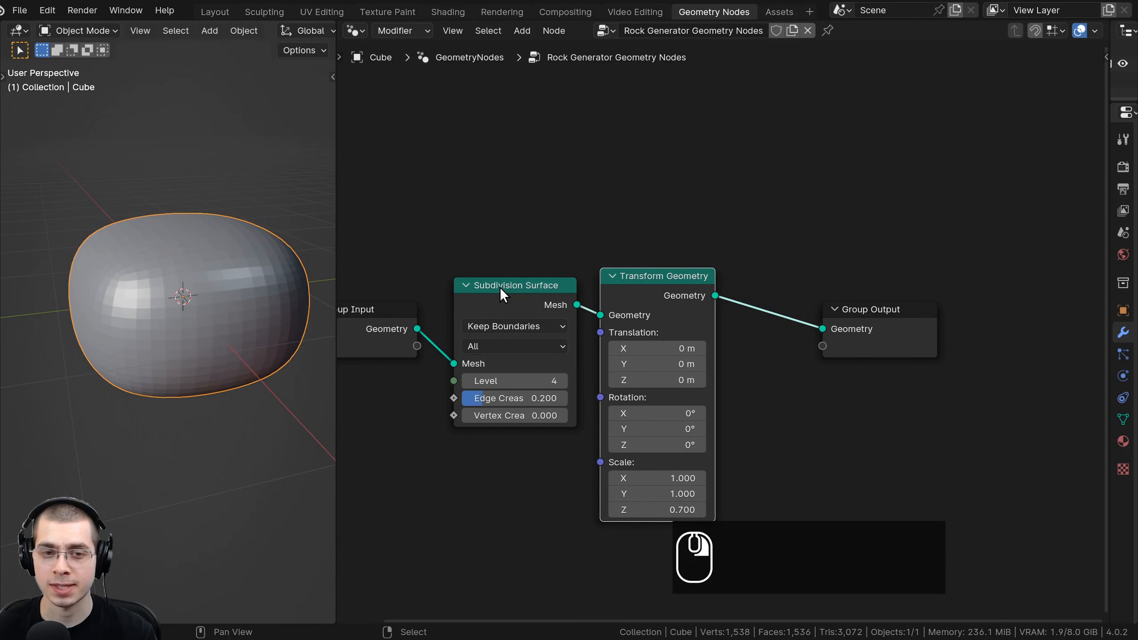
- Duplicate the Subdivision Surface node above the node chain and set the copy's Level to 0
{"action": "middle_click_drag", "start_coordinate": [500, 287], "coordinate": [469, 315]}
{"action": "key", "text": "shift+d"}
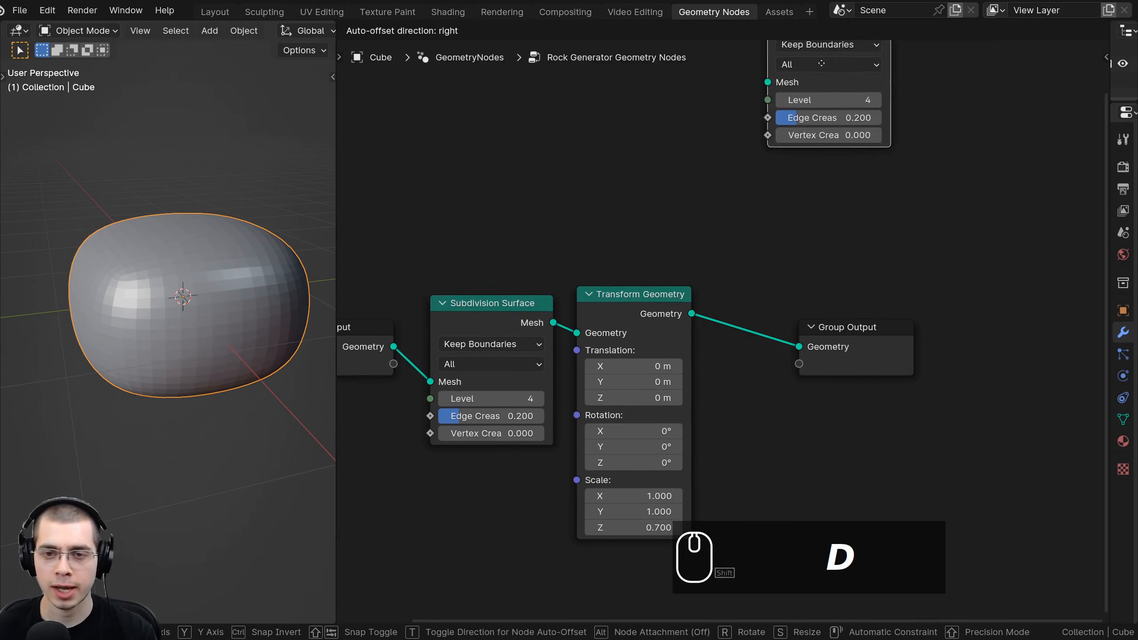
{"action": "left_click", "coordinate": [751, 188]}
{"action": "left_click", "coordinate": [718, 252]}
{"action": "left_click", "coordinate": [717, 251]}
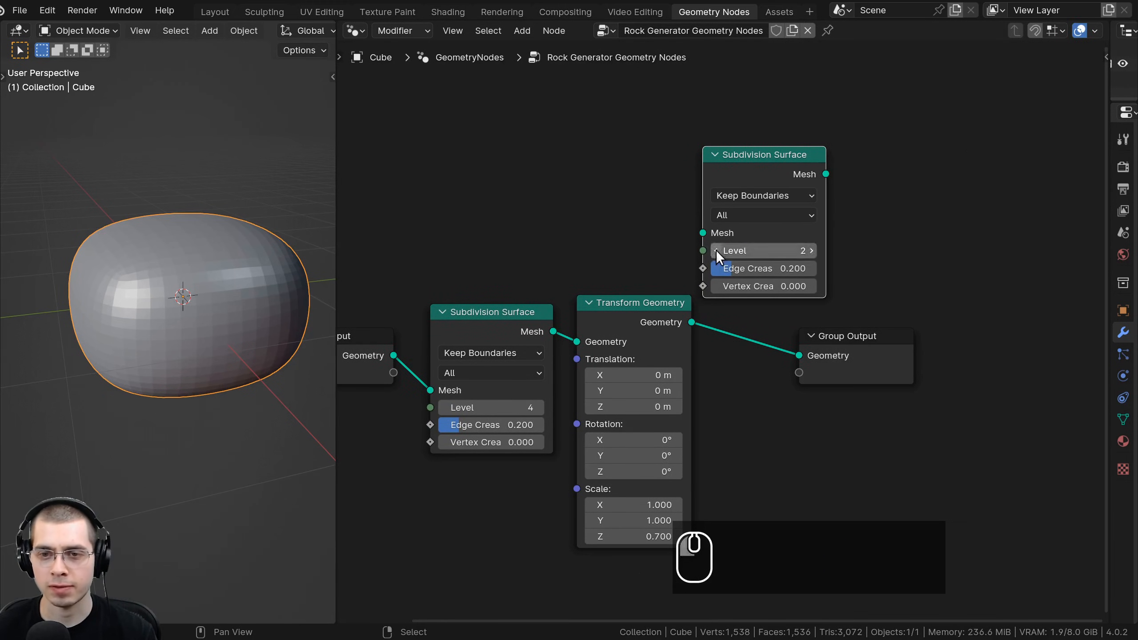
{"action": "left_click", "coordinate": [718, 251]}
{"action": "left_click", "coordinate": [717, 252]}
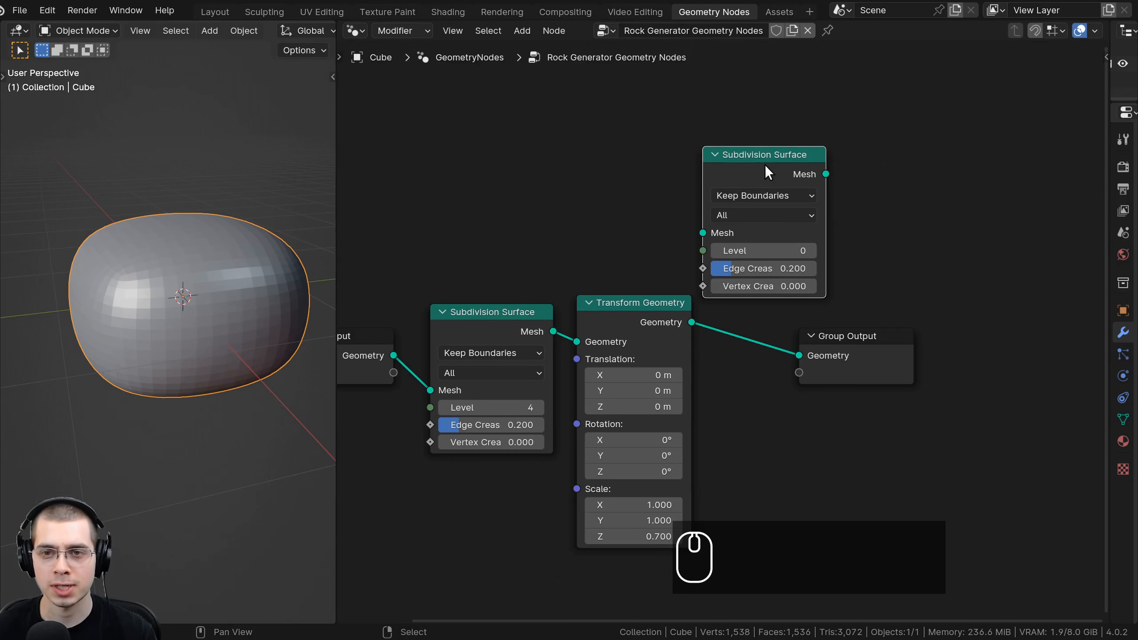
- Insert the duplicated Subdivision Surface node into the link between Transform Geometry and Group Output
{"action": "left_click_drag", "start_coordinate": [764, 165], "coordinate": [917, 393]}
{"action": "key", "text": "g"}
{"action": "left_click", "coordinate": [877, 379]}
{"action": "middle_click_drag", "start_coordinate": [841, 359], "coordinate": [822, 332]}
{"action": "key", "text": "a"}
{"action": "scroll", "coordinate": [726, 326], "scroll_direction": "up", "scroll_amount": 3}
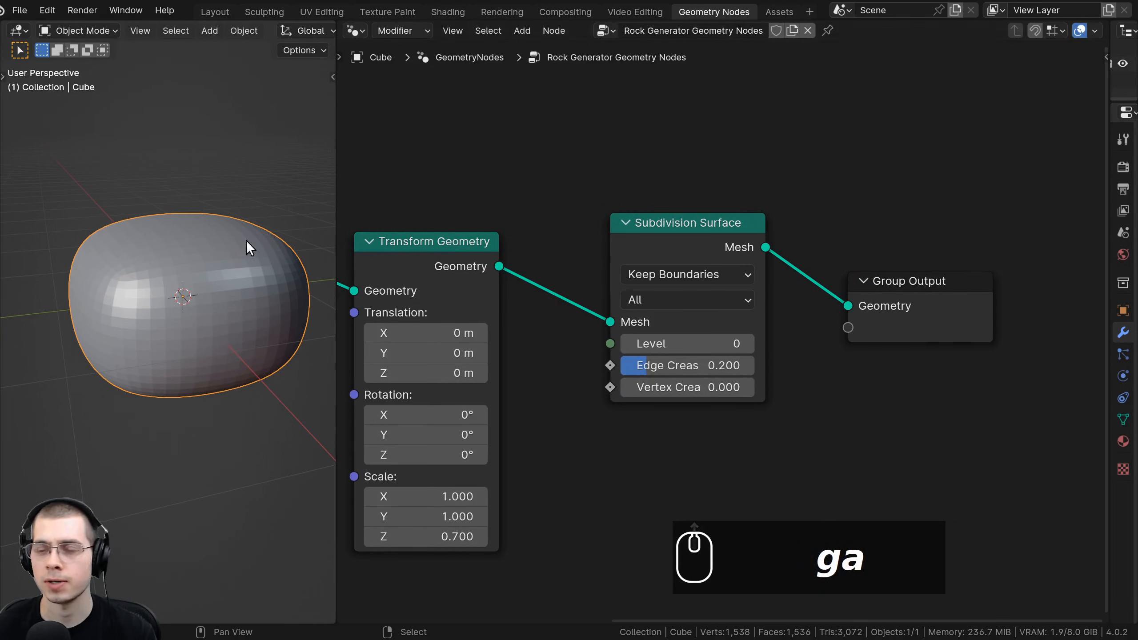
- Set the second Subdivision Surface node's Level to 1 and its Edge Crease to 0
{"action": "left_click", "coordinate": [748, 343]}
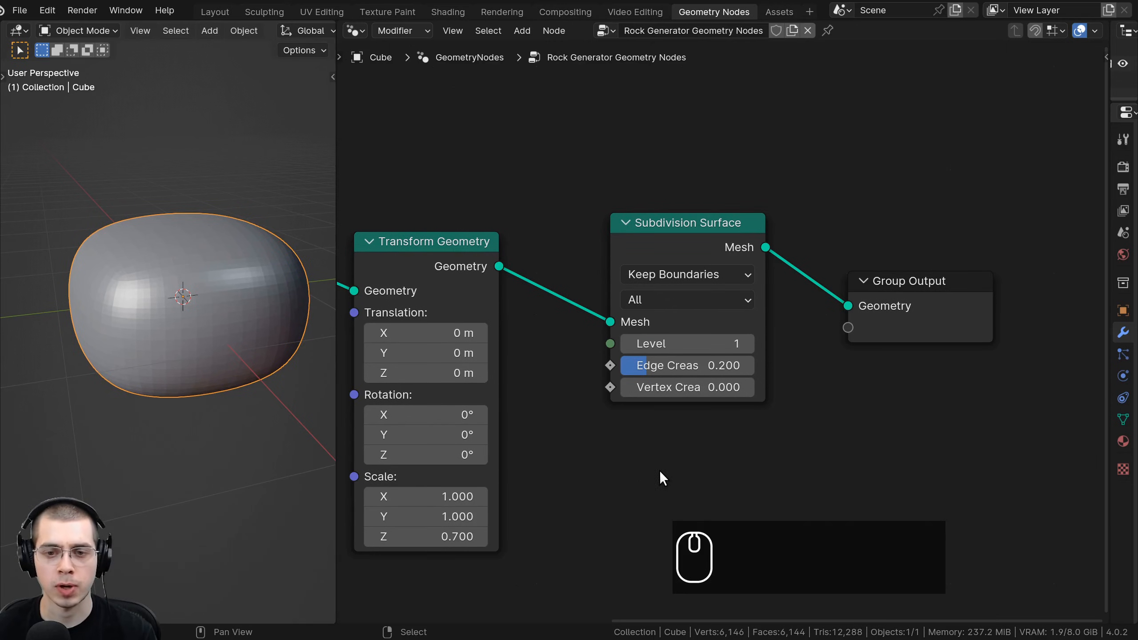
{"action": "middle_click_drag", "start_coordinate": [660, 469], "coordinate": [674, 474]}
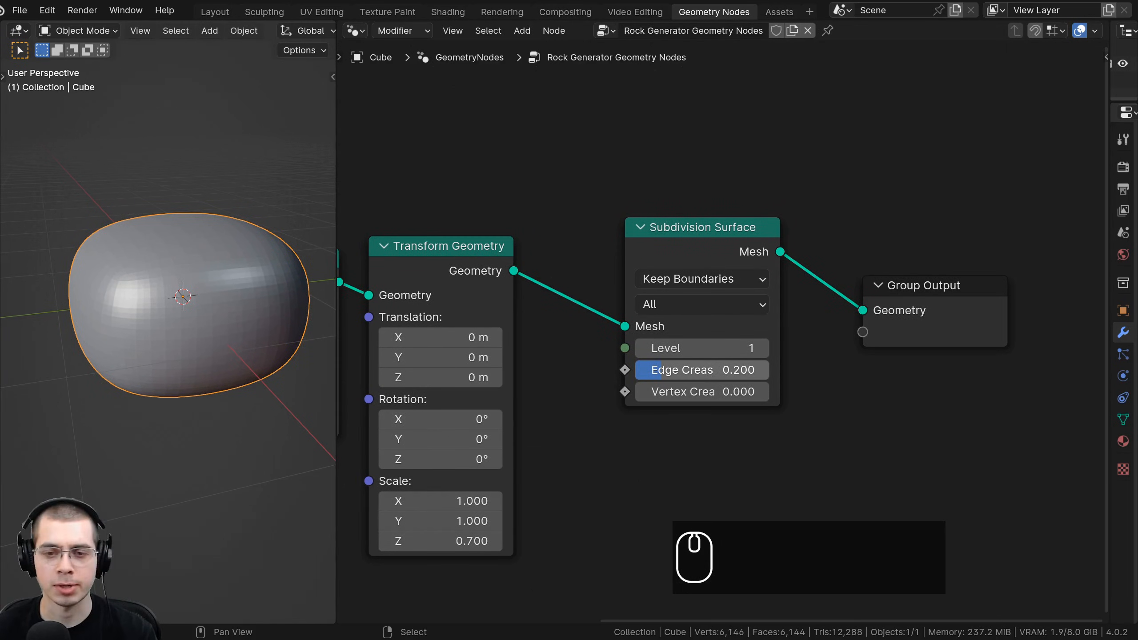
{"action": "left_click_drag", "start_coordinate": [699, 370], "coordinate": [281, 461]}
{"action": "left_click_drag", "start_coordinate": [623, 228], "coordinate": [626, 238]}
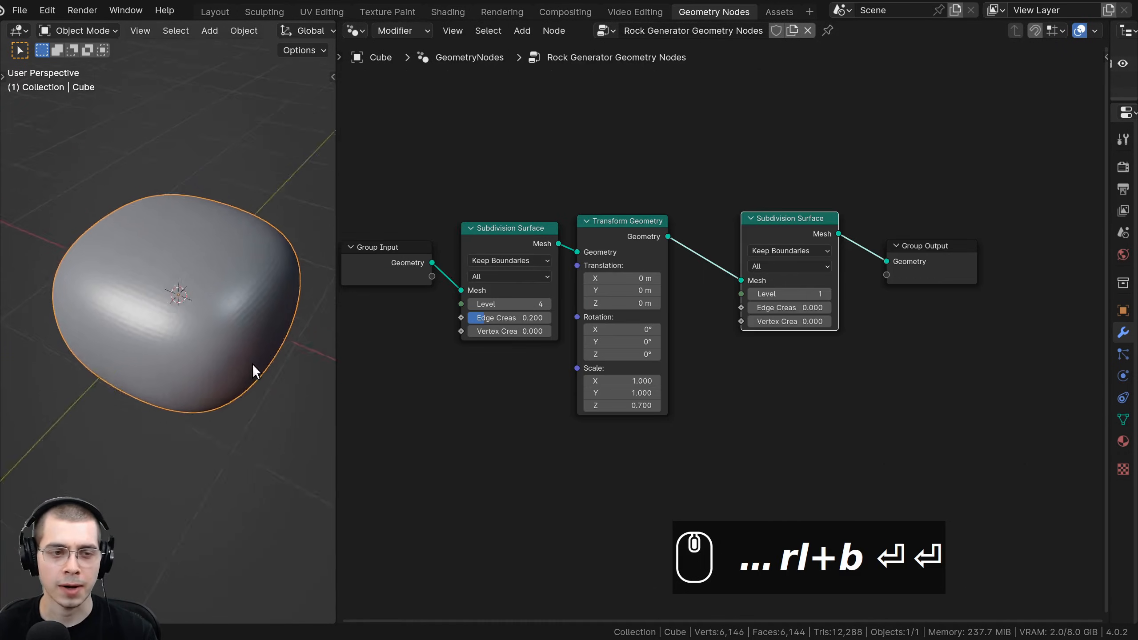
{"action": "middle_click_drag", "start_coordinate": [252, 364], "coordinate": [160, 272]}
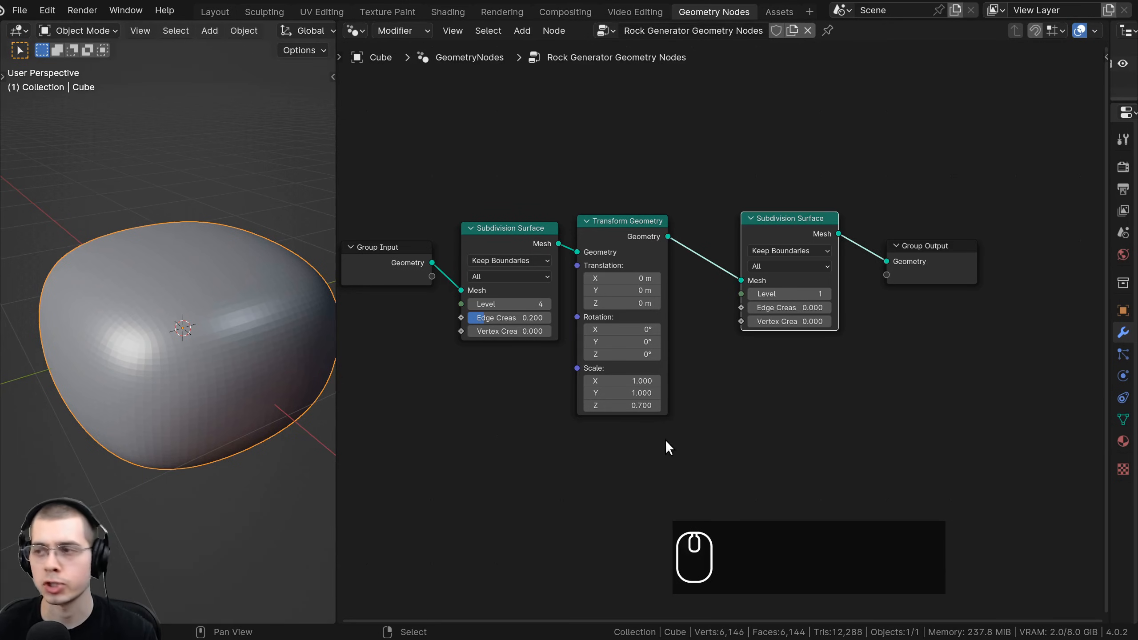
- Add a Set Position node in the empty space below the second Subdivision Surface node
{"action": "middle_click_drag", "start_coordinate": [625, 355], "coordinate": [673, 312]}
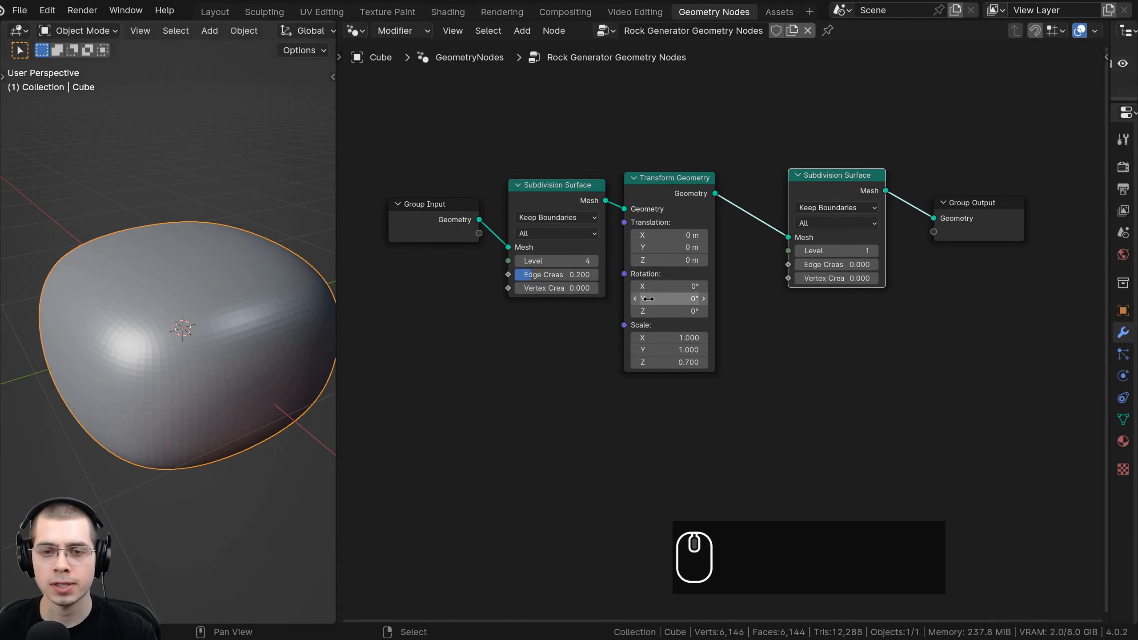
{"action": "key", "text": "shift+a"}
{"action": "left_click", "coordinate": [632, 369]}
{"action": "type", "text": "set po"}
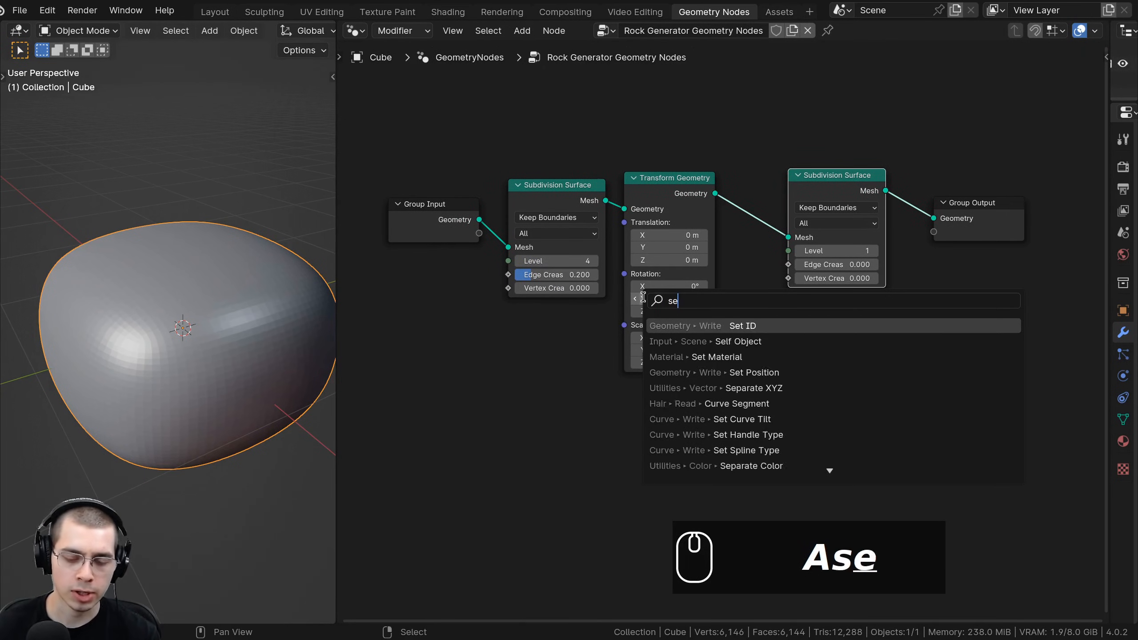
{"action": "left_click", "coordinate": [673, 324]}
{"action": "left_click", "coordinate": [771, 329]}
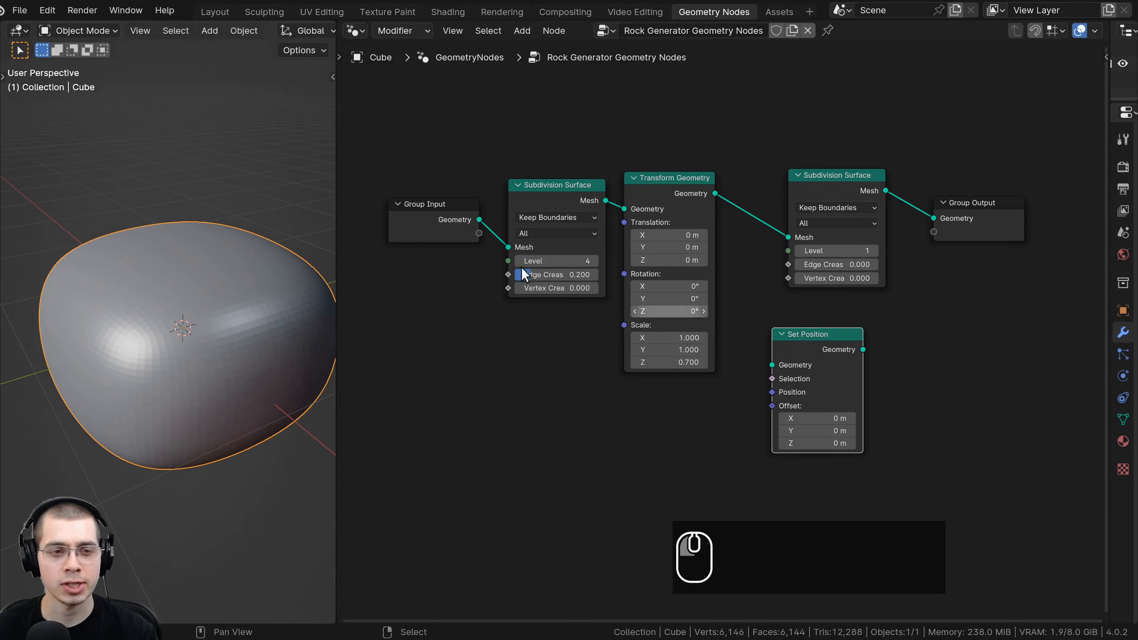
- Insert the Set Position node between the second Subdivision Surface and Group Output, and shift Group Output closer to it
{"action": "middle_click_drag", "start_coordinate": [768, 326], "coordinate": [511, 373]}
{"action": "scroll", "coordinate": [608, 411], "scroll_direction": "up", "scroll_amount": 1}
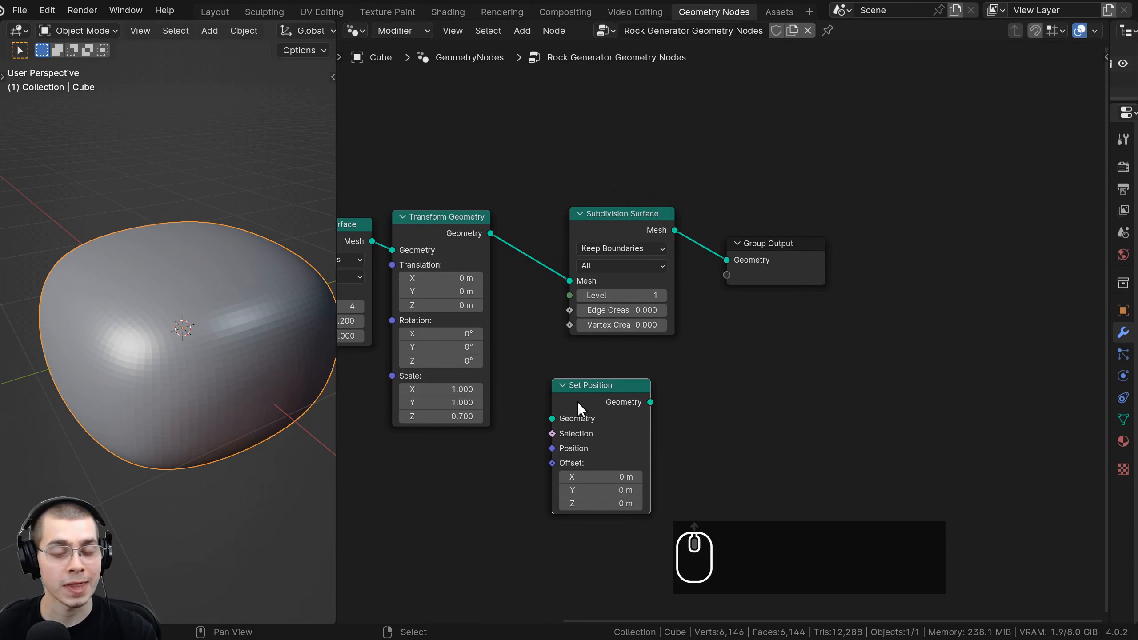
{"action": "left_click_drag", "start_coordinate": [578, 402], "coordinate": [727, 226]}
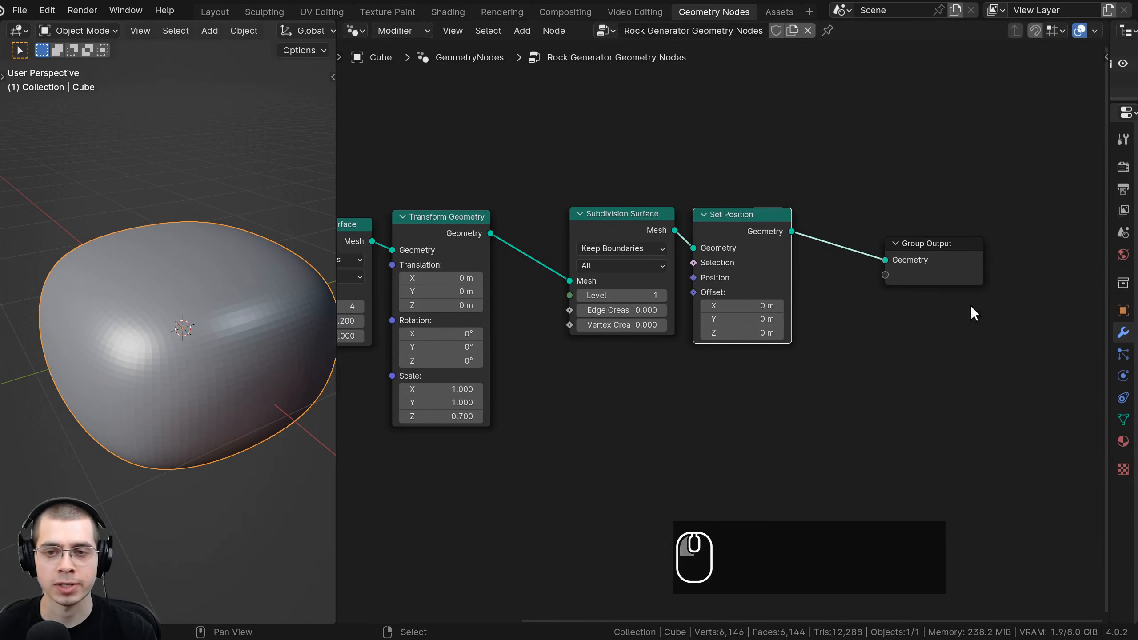
{"action": "left_click_drag", "start_coordinate": [953, 254], "coordinate": [945, 248]}
{"action": "left_click_drag", "start_coordinate": [946, 248], "coordinate": [944, 247]}
{"action": "scroll", "coordinate": [943, 247], "scroll_direction": "up", "scroll_amount": 2}
{"action": "left_click_drag", "start_coordinate": [724, 271], "coordinate": [729, 236]}
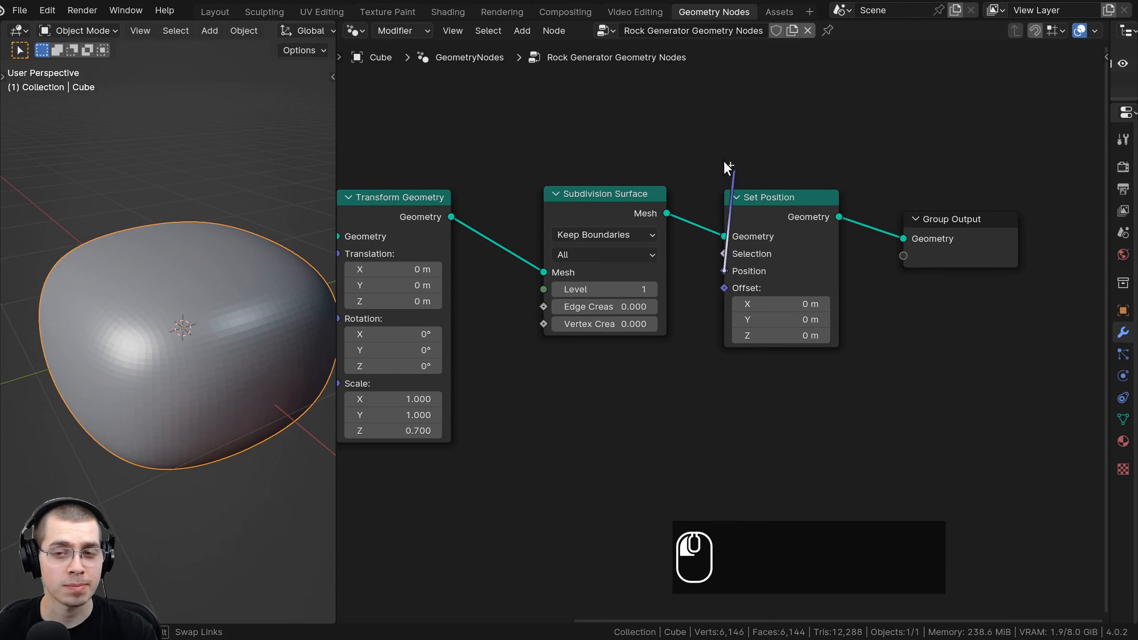
{"action": "left_click_drag", "start_coordinate": [728, 168], "coordinate": [711, 160]}
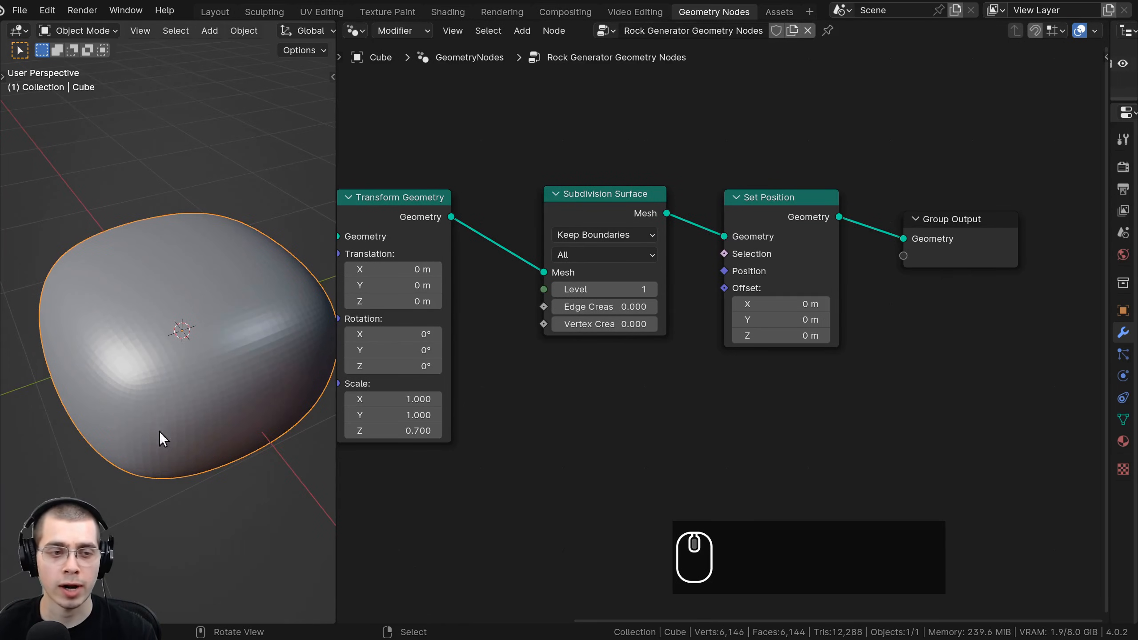
- Add a Voronoi Texture node below the second Subdivision Surface node
{"action": "middle_click_drag", "start_coordinate": [571, 389], "coordinate": [640, 316]}
{"action": "key", "text": "shift+a"}
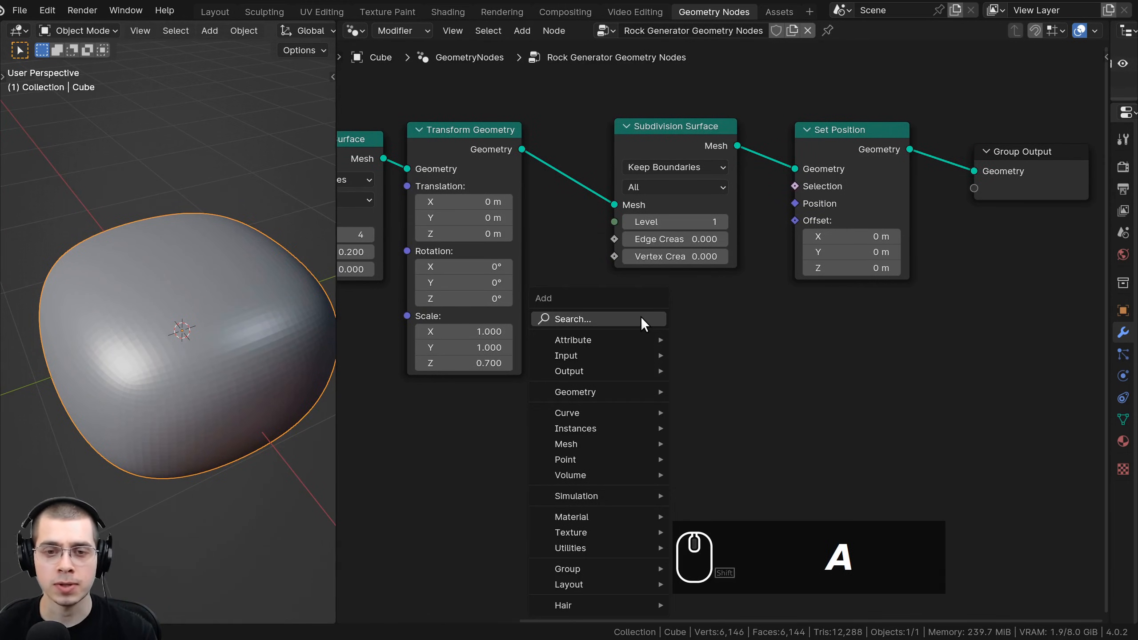
{"action": "type", "text": "vor"}
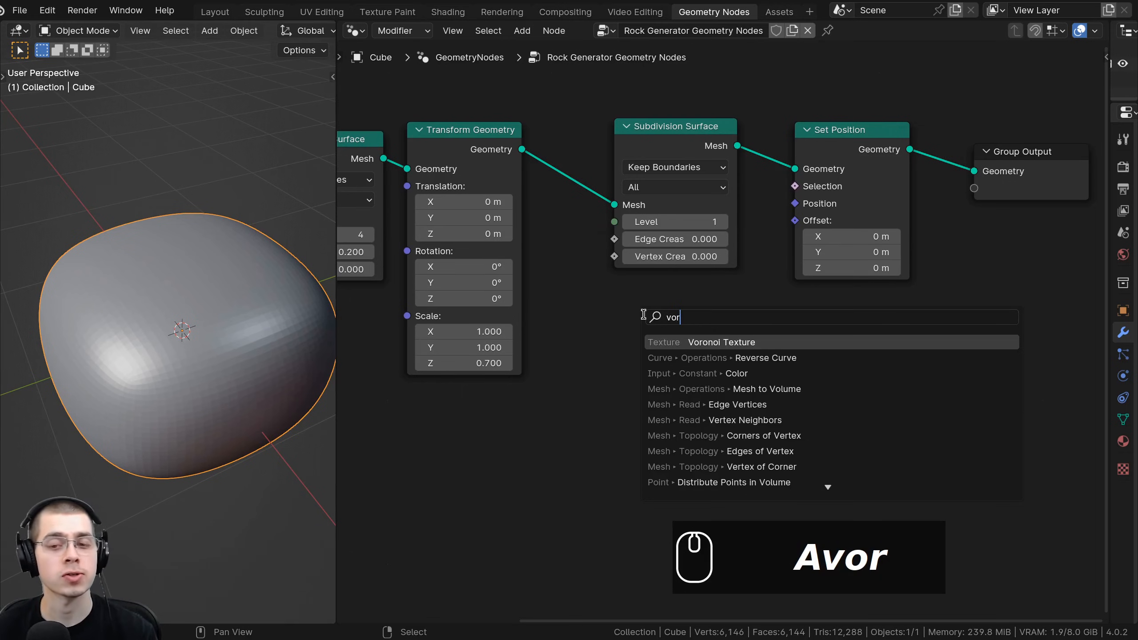
{"action": "left_click", "coordinate": [676, 342]}
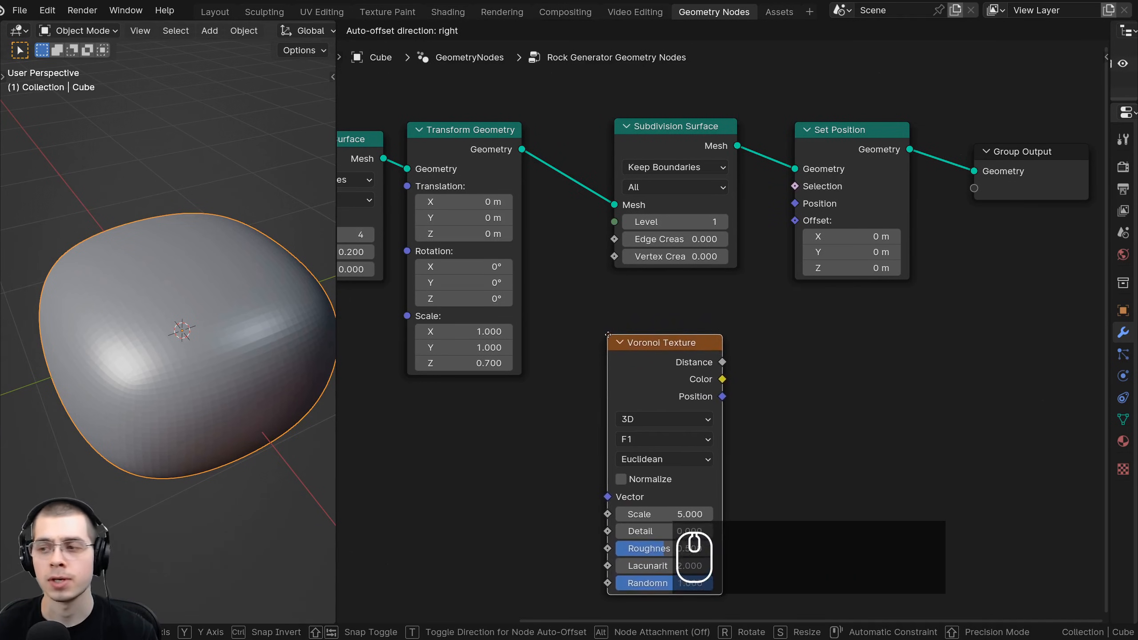
{"action": "left_click", "coordinate": [604, 314]}
{"action": "scroll", "coordinate": [605, 314], "scroll_direction": "down", "scroll_amount": 2}
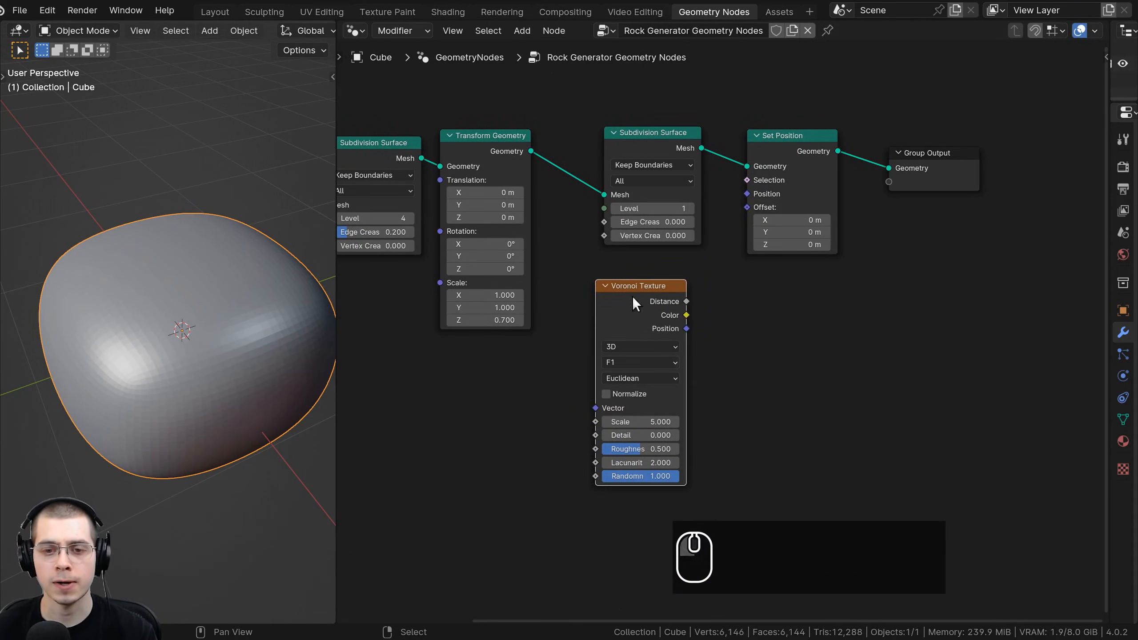
{"action": "scroll", "coordinate": [670, 333], "scroll_direction": "up", "scroll_amount": 2}
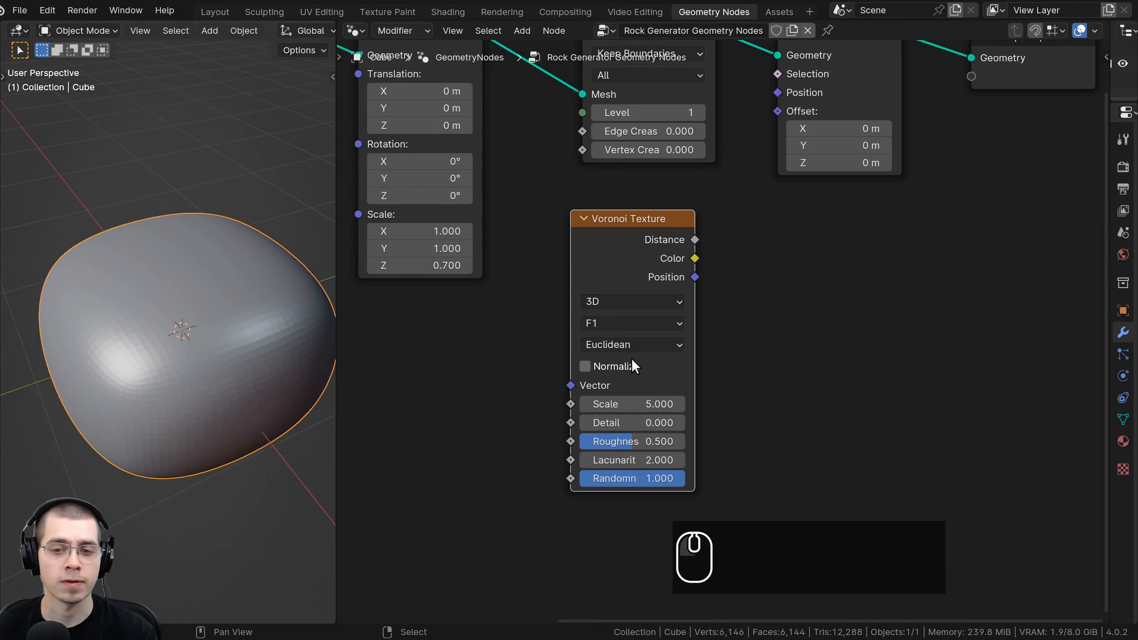
- Switch the Voronoi Texture node to 4D and its feature output to Smooth F1
{"action": "middle_click_drag", "start_coordinate": [631, 358], "coordinate": [641, 302]}
{"action": "left_click", "coordinate": [638, 257]}
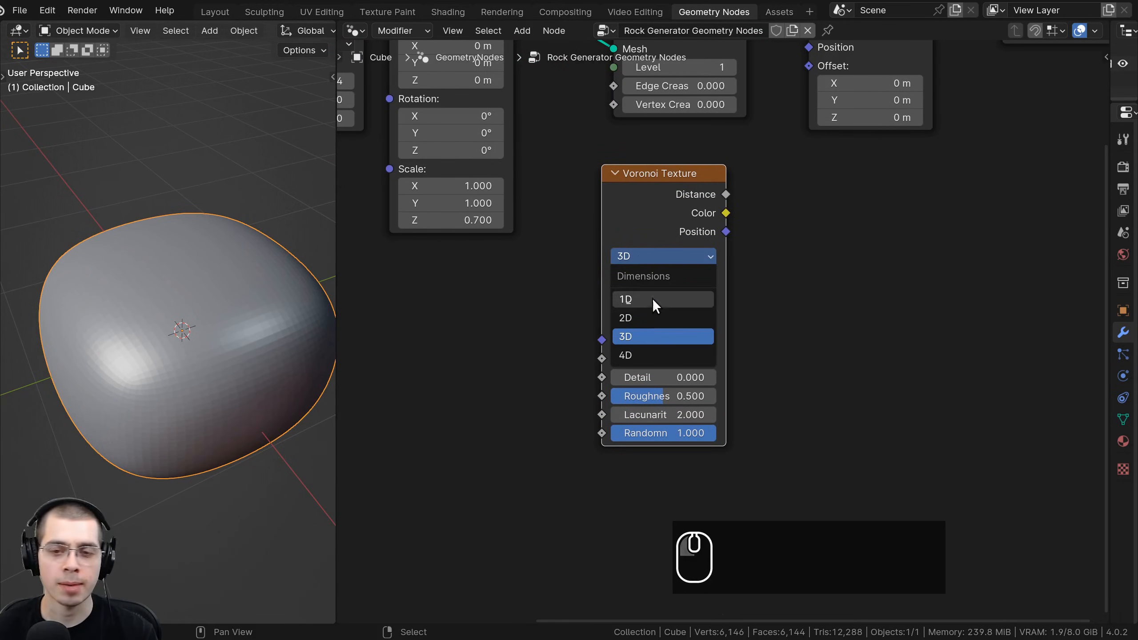
{"action": "left_click", "coordinate": [643, 350]}
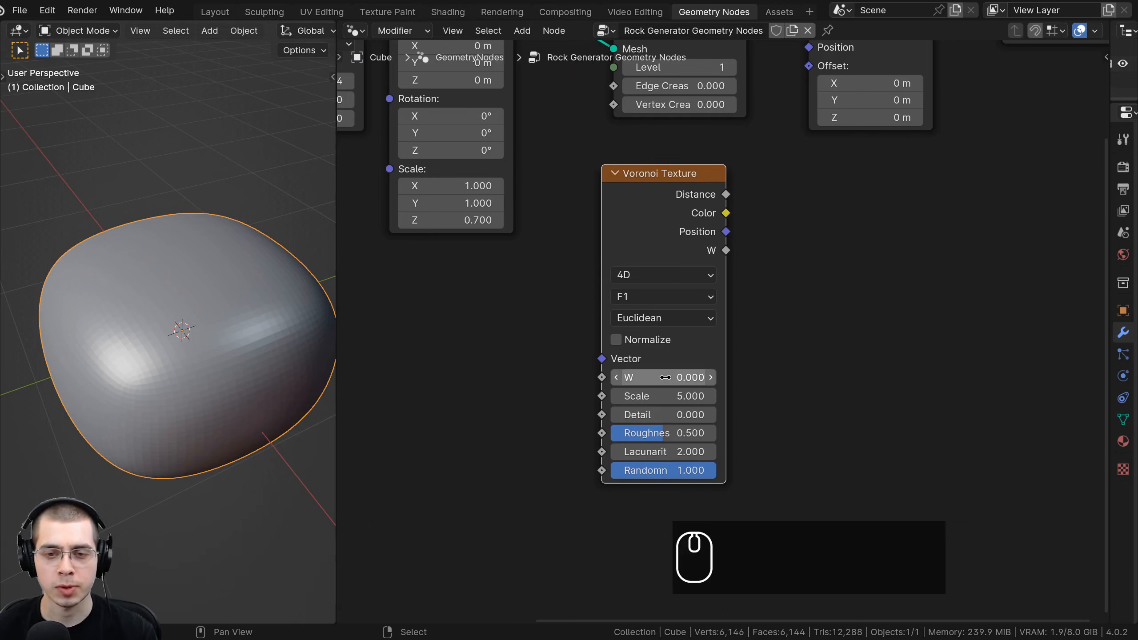
{"action": "left_click_drag", "start_coordinate": [665, 377], "coordinate": [638, 380]}
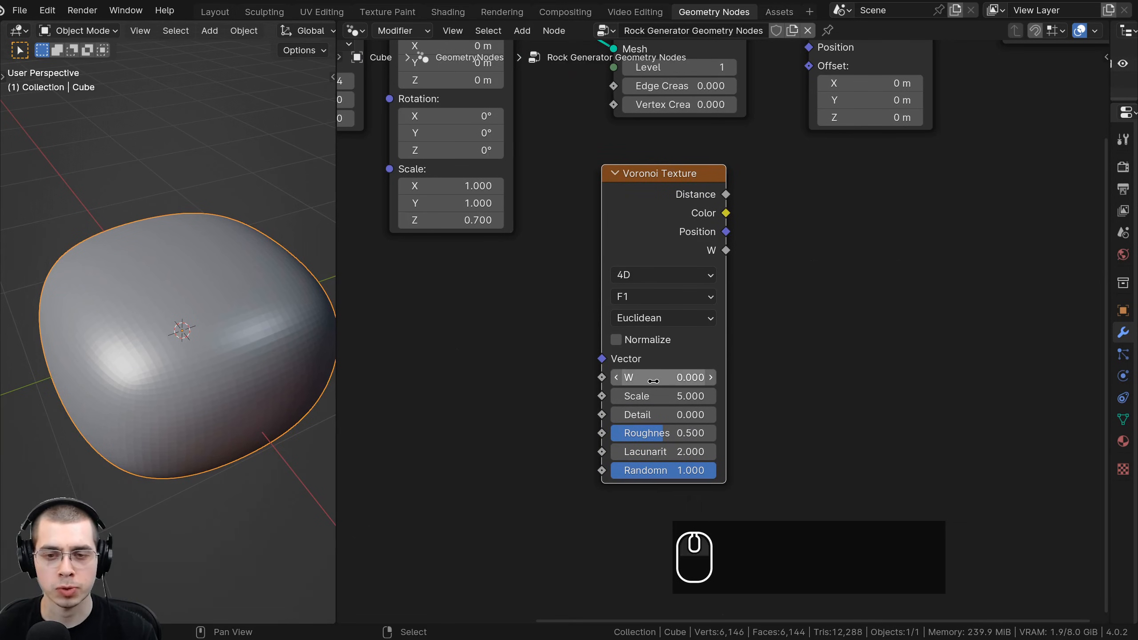
{"action": "middle_click_drag", "start_coordinate": [679, 379], "coordinate": [670, 368]}
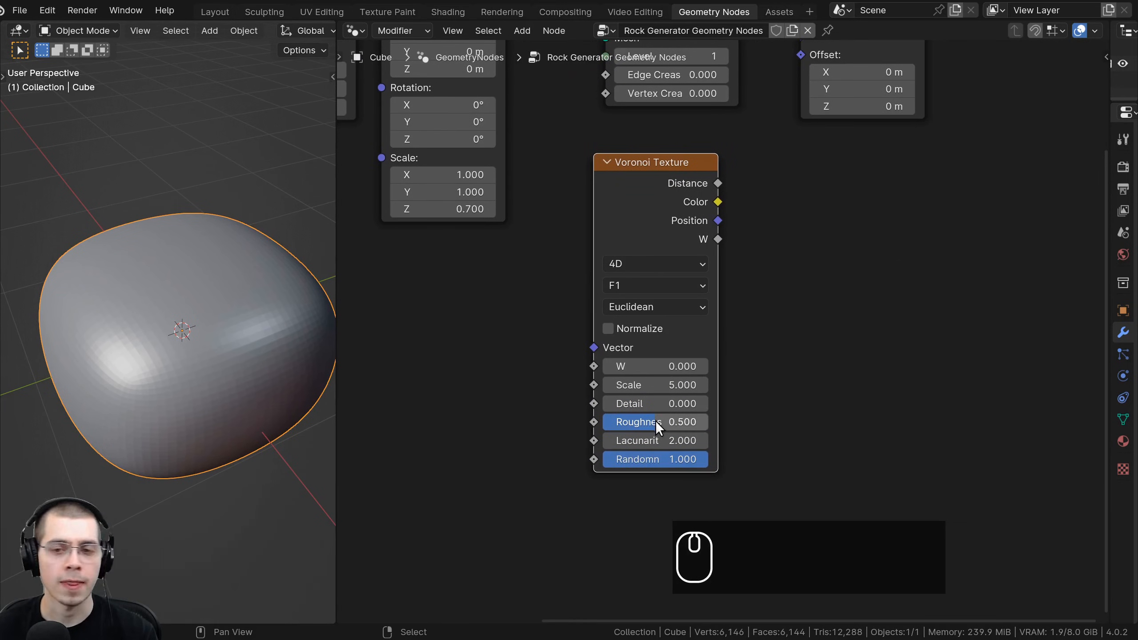
{"action": "left_click", "coordinate": [642, 289]}
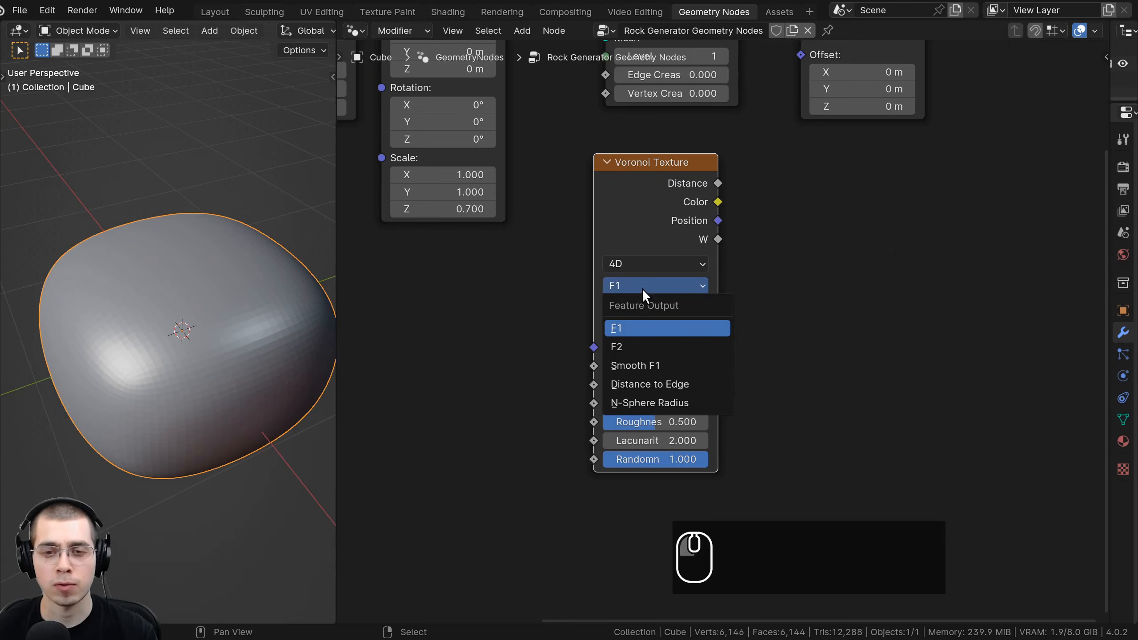
{"action": "left_click", "coordinate": [644, 365]}
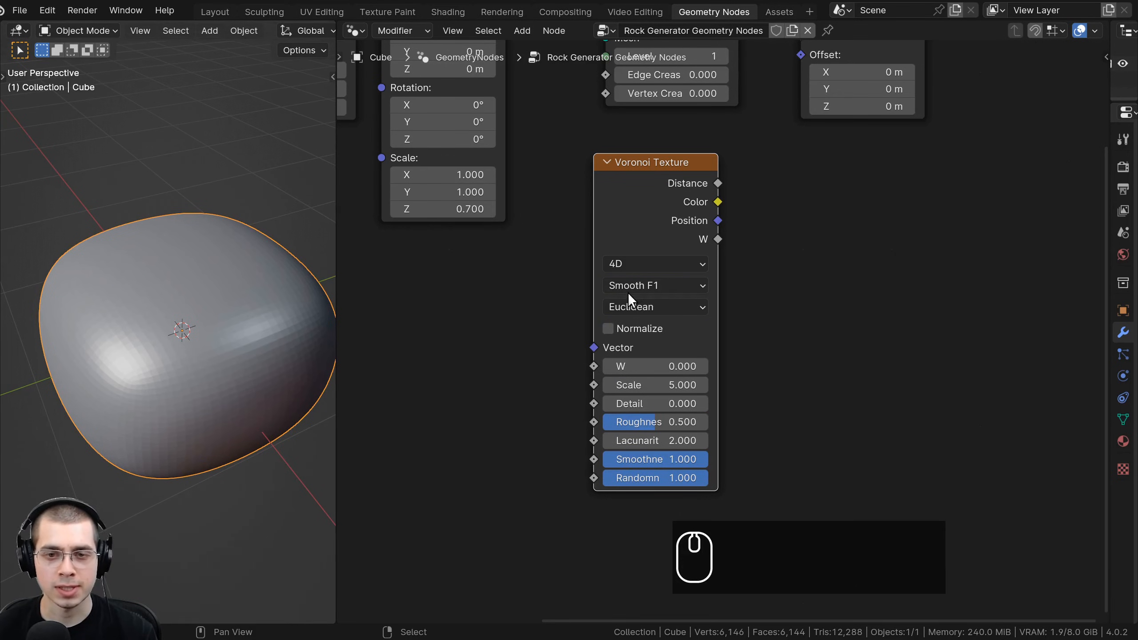
{"action": "mouse_move", "coordinate": [658, 457]}
{"action": "left_mouse_down"}
{"action": "mouse_move", "coordinate": [569, 459]}
{"action": "mouse_move", "coordinate": [658, 459]}
{"action": "left_mouse_up"}
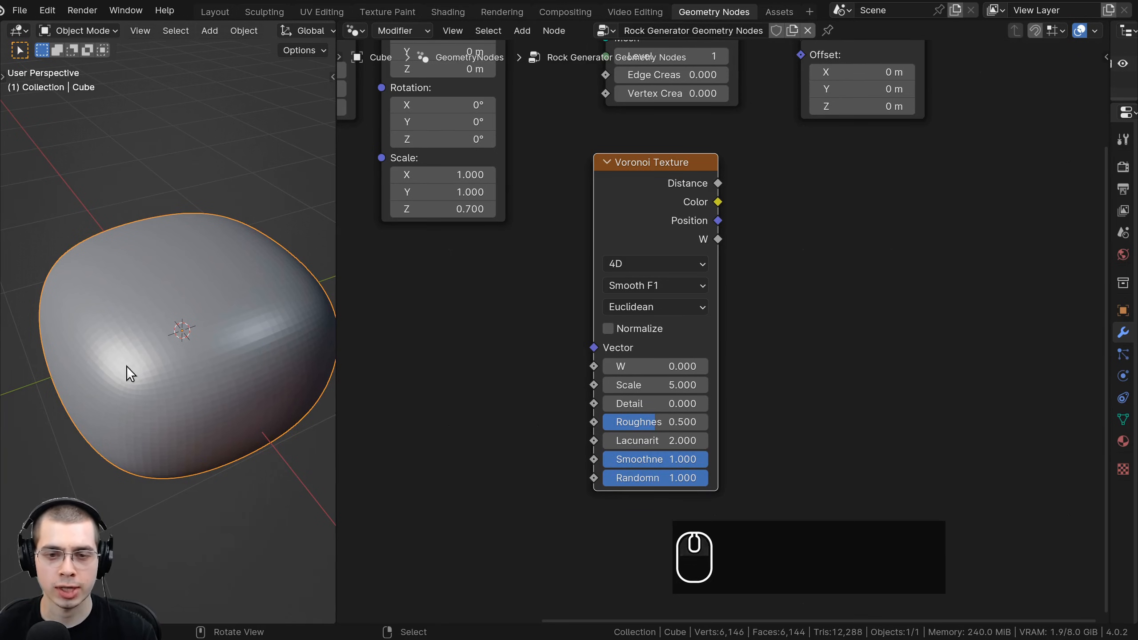
- Set the Voronoi Texture's W to 1 and its Scale to 1.24
{"action": "scroll", "coordinate": [642, 333], "scroll_direction": "up", "scroll_amount": 3}
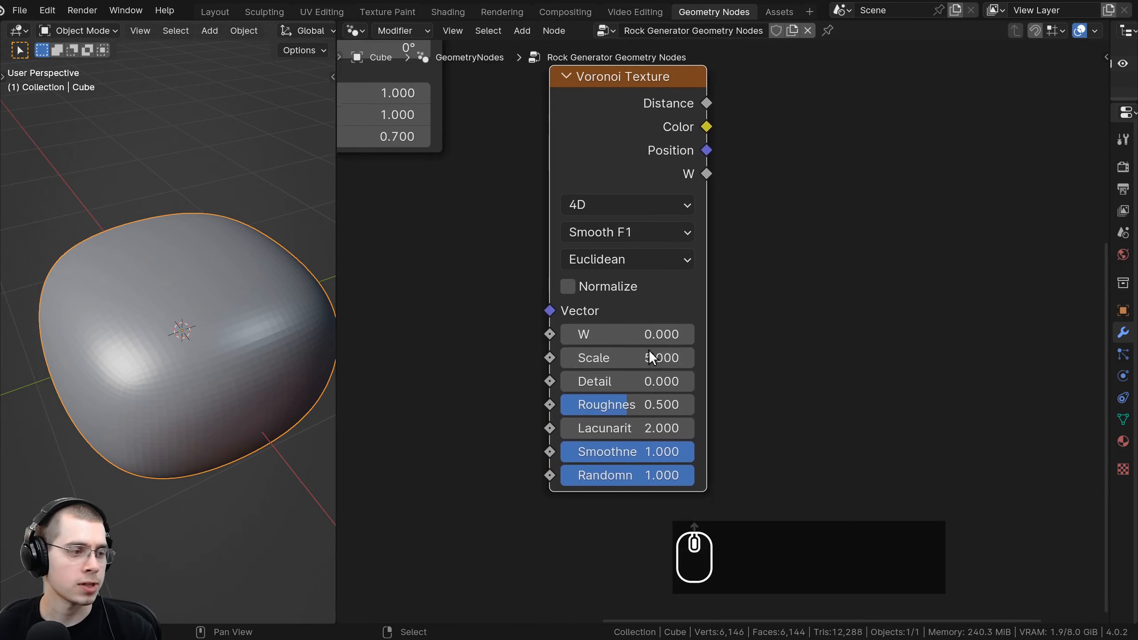
{"action": "left_click", "coordinate": [628, 316]}
{"action": "type", "text": "1"}
{"action": "left_click", "coordinate": [726, 316]}
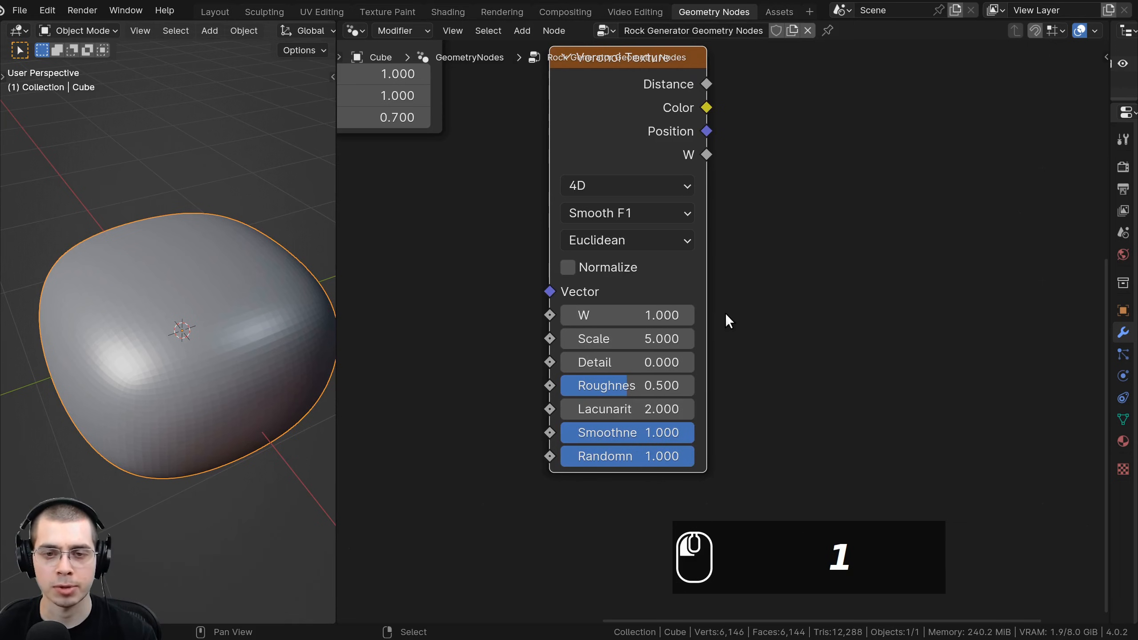
{"action": "left_click", "coordinate": [609, 341]}
{"action": "type", "text": "1."}
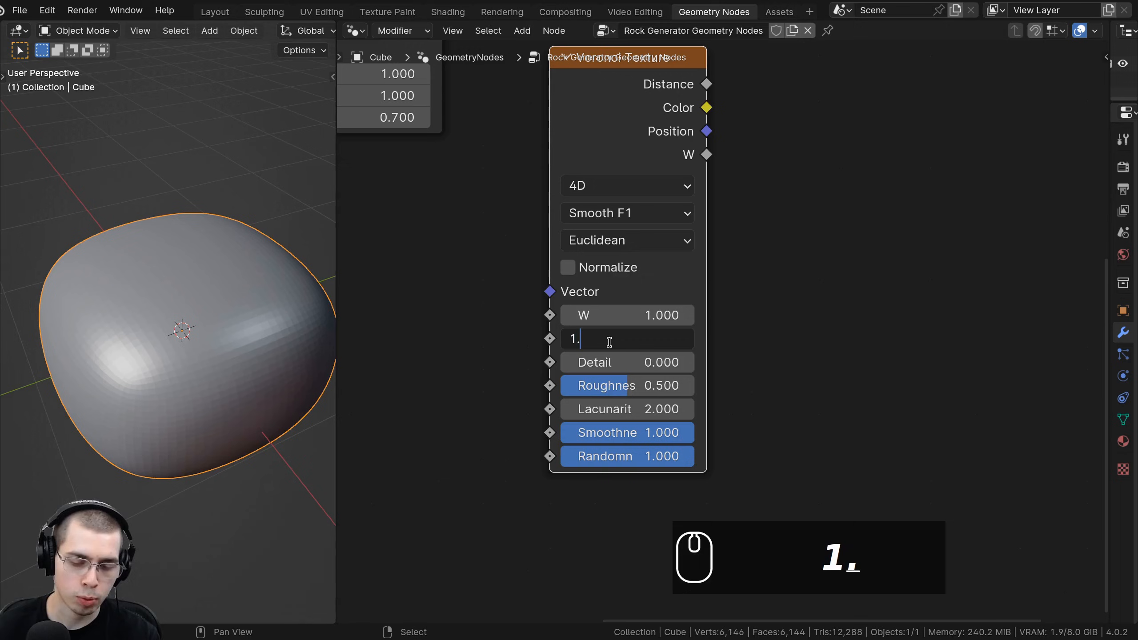
{"action": "type", "text": "24"}
{"action": "key", "text": "Return"}
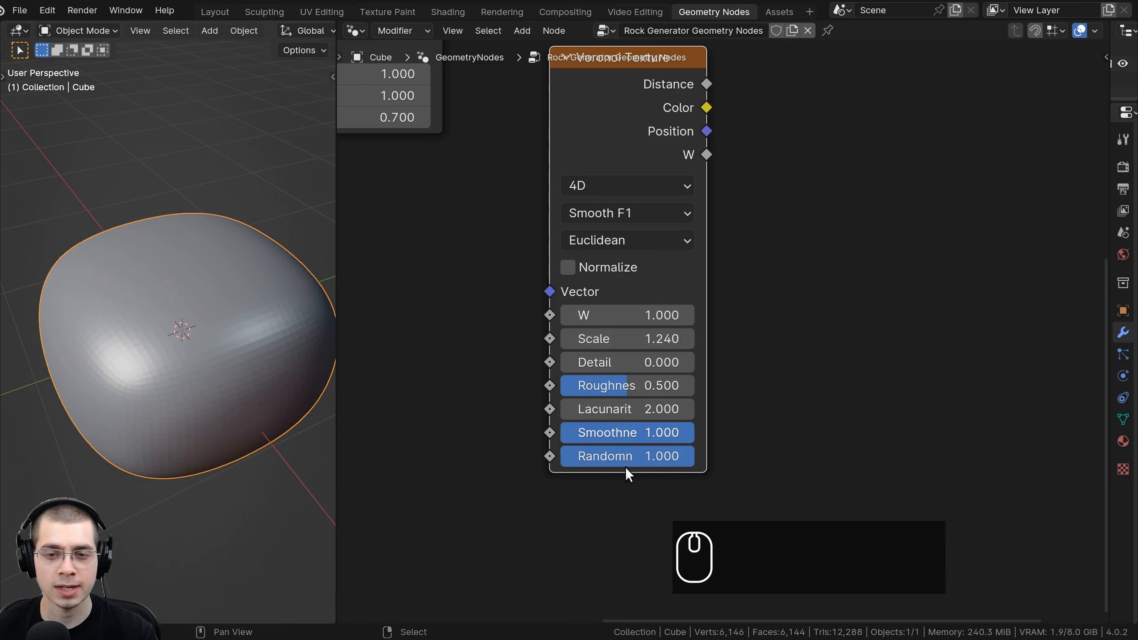
- Reposition the Voronoi Texture node just below the second Subdivision Surface node
{"action": "scroll", "coordinate": [610, 193], "scroll_direction": "down", "scroll_amount": 3}
{"action": "middle_click_drag", "start_coordinate": [631, 166], "coordinate": [602, 265]}
{"action": "left_click_drag", "start_coordinate": [602, 264], "coordinate": [588, 264]}
{"action": "scroll", "coordinate": [604, 269], "scroll_direction": "up", "scroll_amount": 1}
{"action": "middle_click_drag", "start_coordinate": [627, 273], "coordinate": [618, 336]}
{"action": "left_click_drag", "start_coordinate": [603, 322], "coordinate": [608, 325]}
{"action": "middle_click_drag", "start_coordinate": [657, 334], "coordinate": [646, 393]}
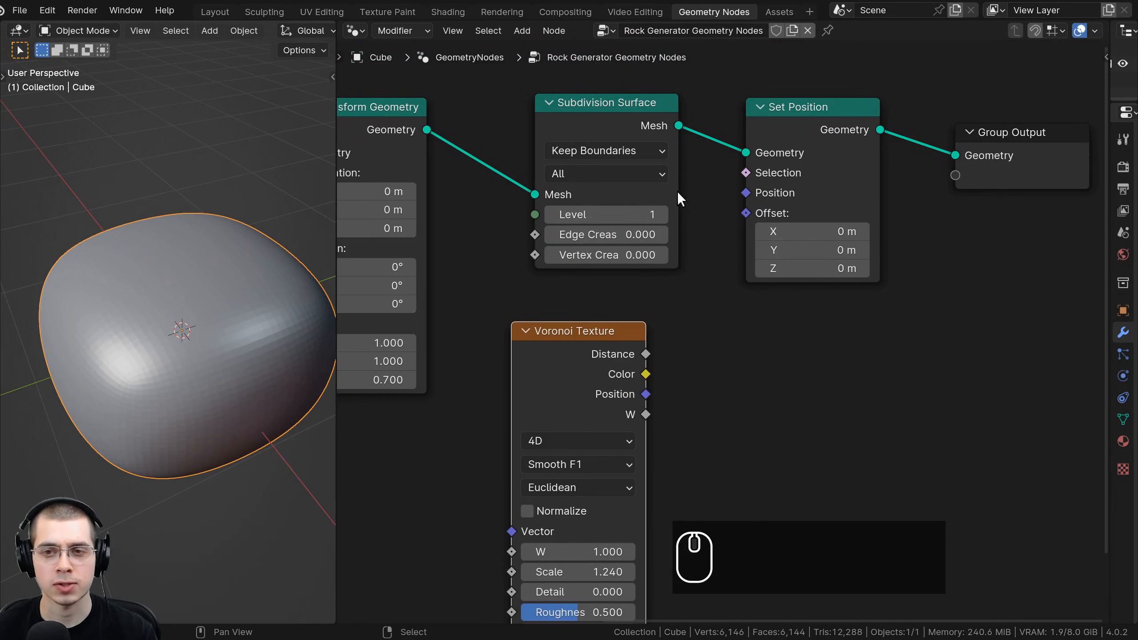
- Try connecting the Voronoi Texture's Distance output directly to the Set Position node's Position input
{"action": "middle_click_drag", "start_coordinate": [129, 231], "coordinate": [236, 310]}
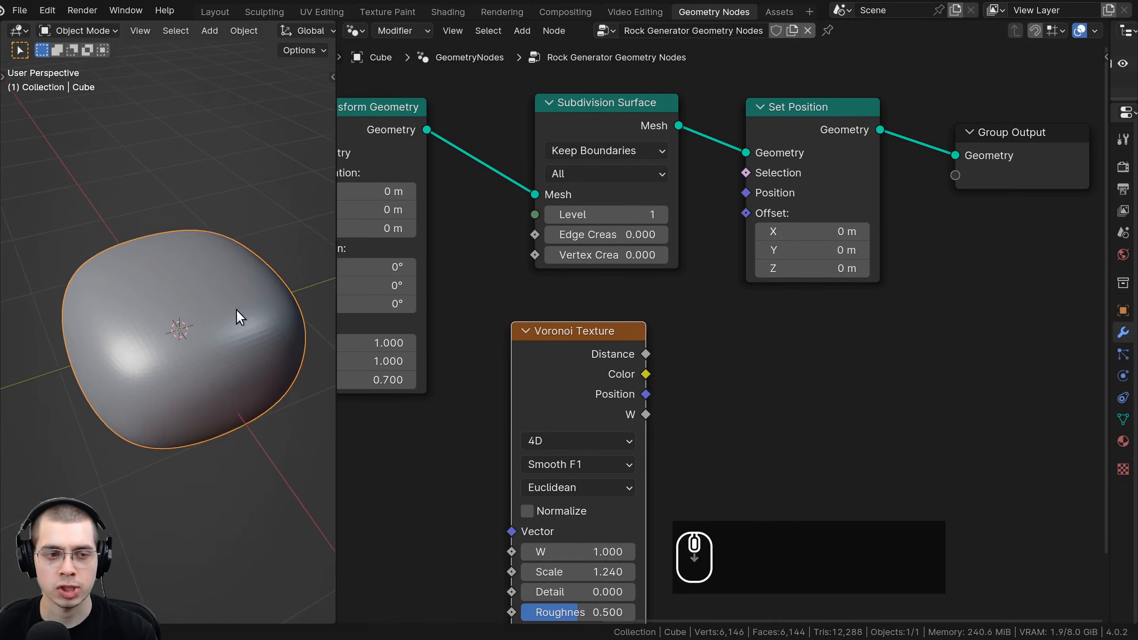
{"action": "middle_click_drag", "start_coordinate": [678, 427], "coordinate": [680, 418]}
{"action": "left_click_drag", "start_coordinate": [654, 344], "coordinate": [629, 349]}
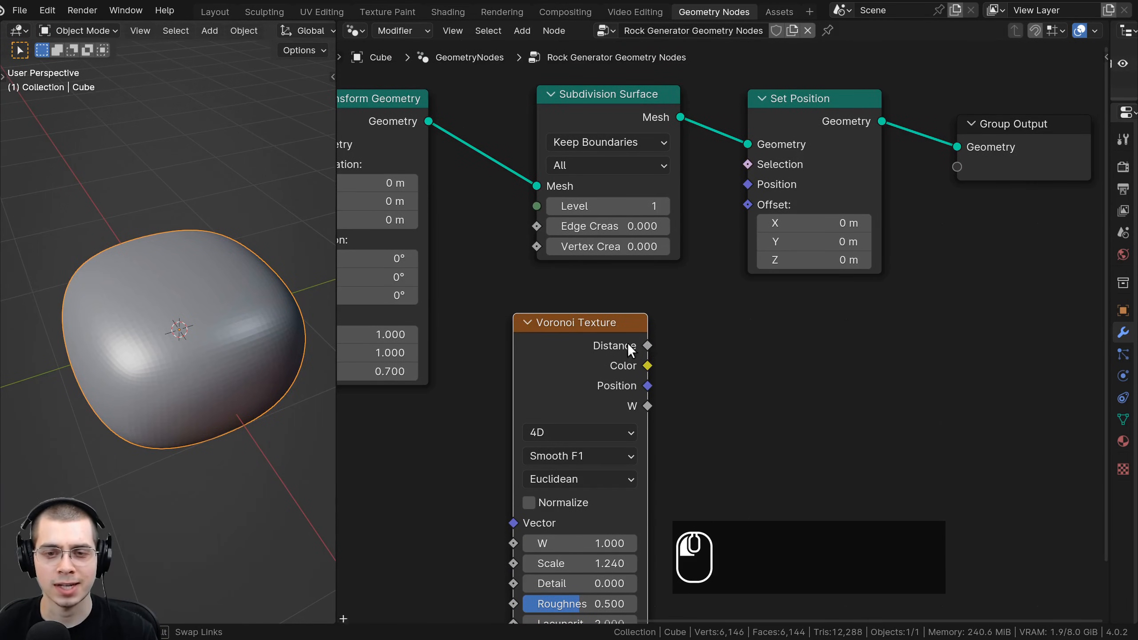
{"action": "left_click_drag", "start_coordinate": [760, 172], "coordinate": [750, 182]}
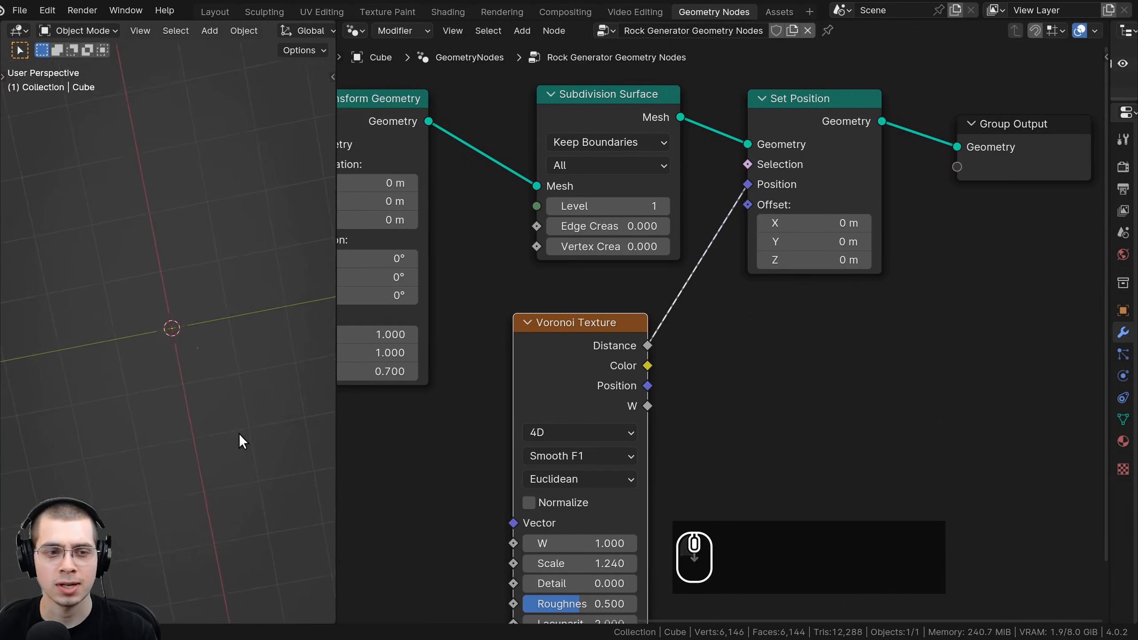
{"action": "middle_click_drag", "start_coordinate": [270, 279], "coordinate": [299, 300]}
{"action": "scroll", "coordinate": [632, 341], "scroll_direction": "up", "scroll_amount": 2}
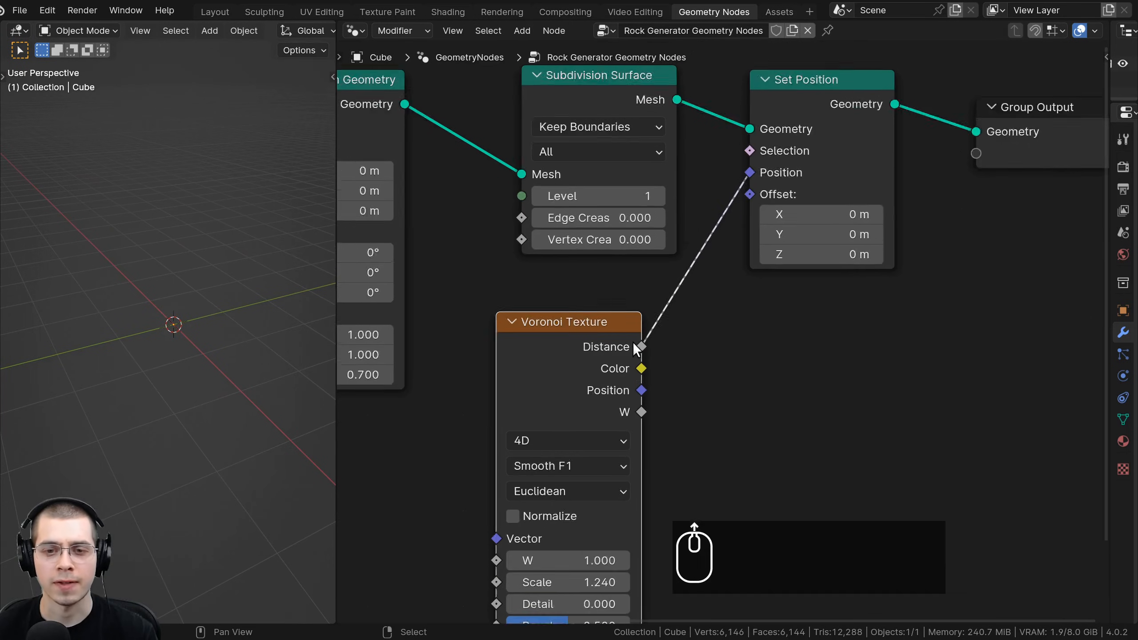
{"action": "left_click", "coordinate": [611, 344]}
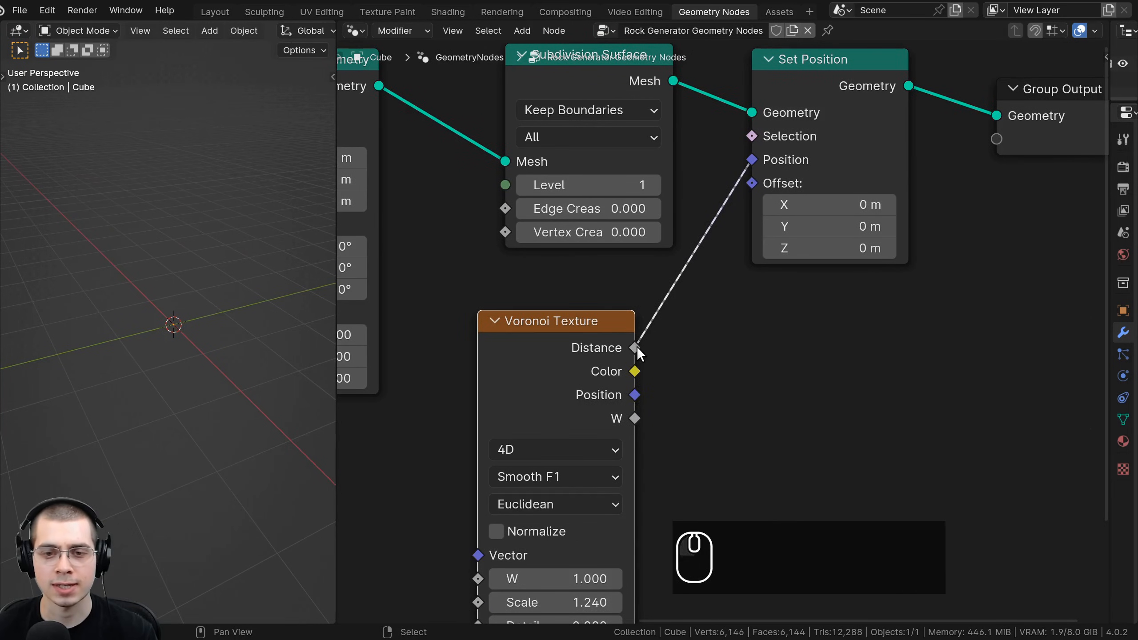
- Remove the link between the Voronoi Distance output and the Position input of Set Position
{"action": "left_click_drag", "start_coordinate": [636, 347], "coordinate": [686, 344]}
{"action": "left_click_drag", "start_coordinate": [574, 331], "coordinate": [554, 294]}
{"action": "middle_click_drag", "start_coordinate": [601, 263], "coordinate": [507, 339]}
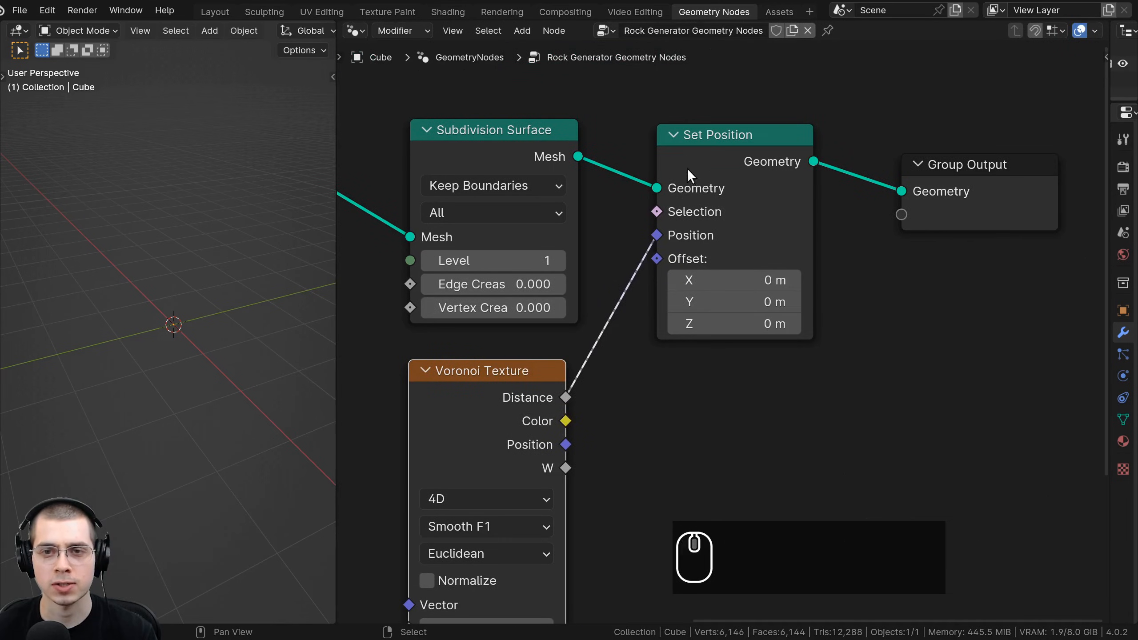
{"action": "left_click_drag", "start_coordinate": [686, 169], "coordinate": [717, 169]}
{"action": "left_click_drag", "start_coordinate": [671, 234], "coordinate": [625, 353]}
{"action": "scroll", "coordinate": [544, 401], "scroll_direction": "down", "scroll_amount": 1}
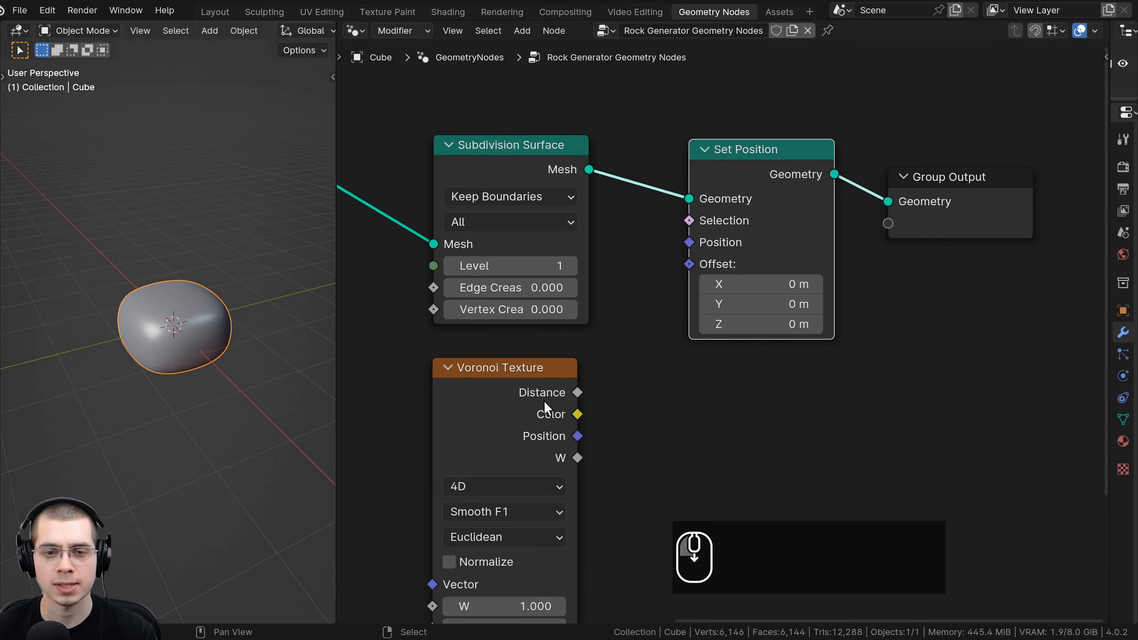
- Add a Vector Math node between the Voronoi Texture and the Set Position node
{"action": "left_click", "coordinate": [460, 388]}
{"action": "scroll", "coordinate": [560, 349], "scroll_direction": "down", "scroll_amount": 1}
{"action": "middle_click_drag", "start_coordinate": [565, 347], "coordinate": [569, 327]}
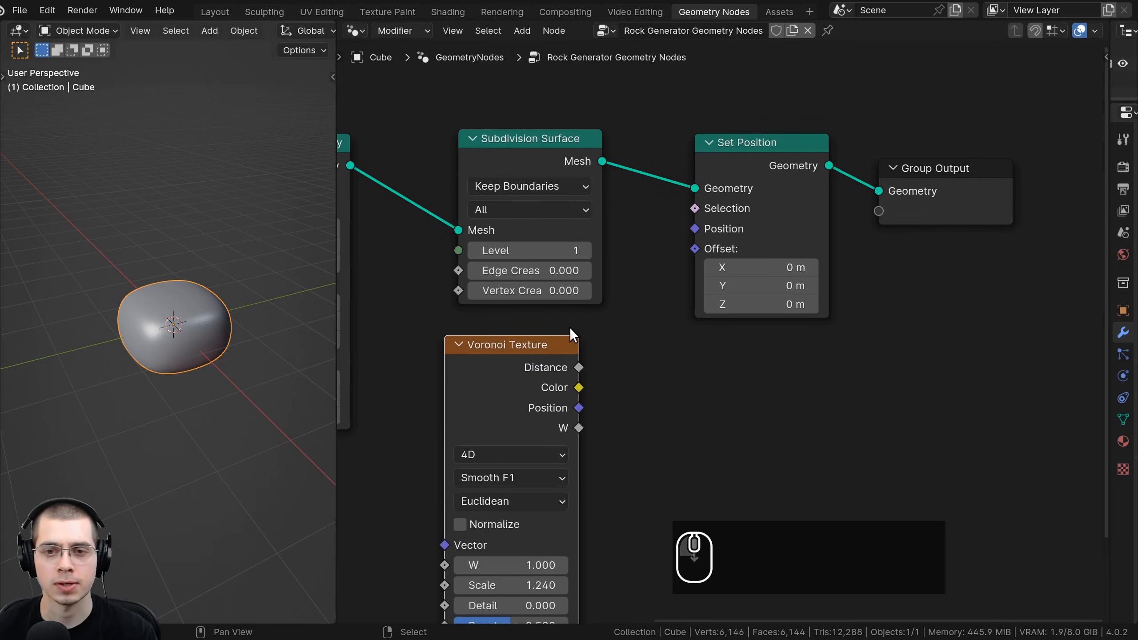
{"action": "key", "text": "shift+a"}
{"action": "left_click", "coordinate": [636, 217]}
{"action": "type", "text": "voec"}
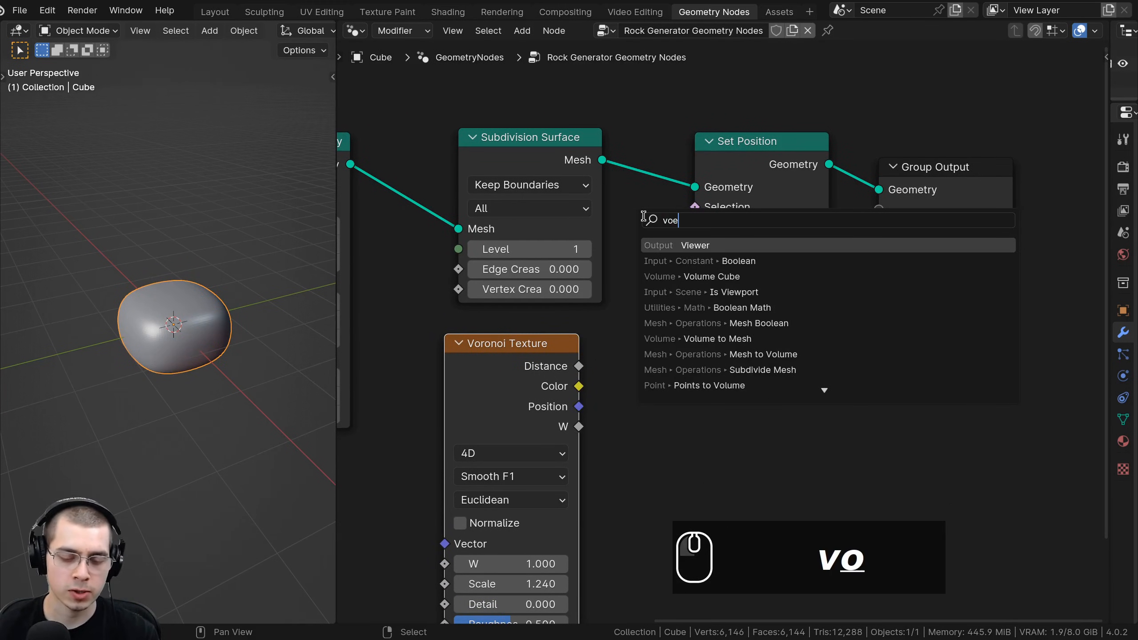
{"action": "key", "text": "BackSpace"}
{"action": "key", "text": "BackSpace"}
{"action": "key", "text": "BackSpace"}
{"action": "type", "text": "ec"}
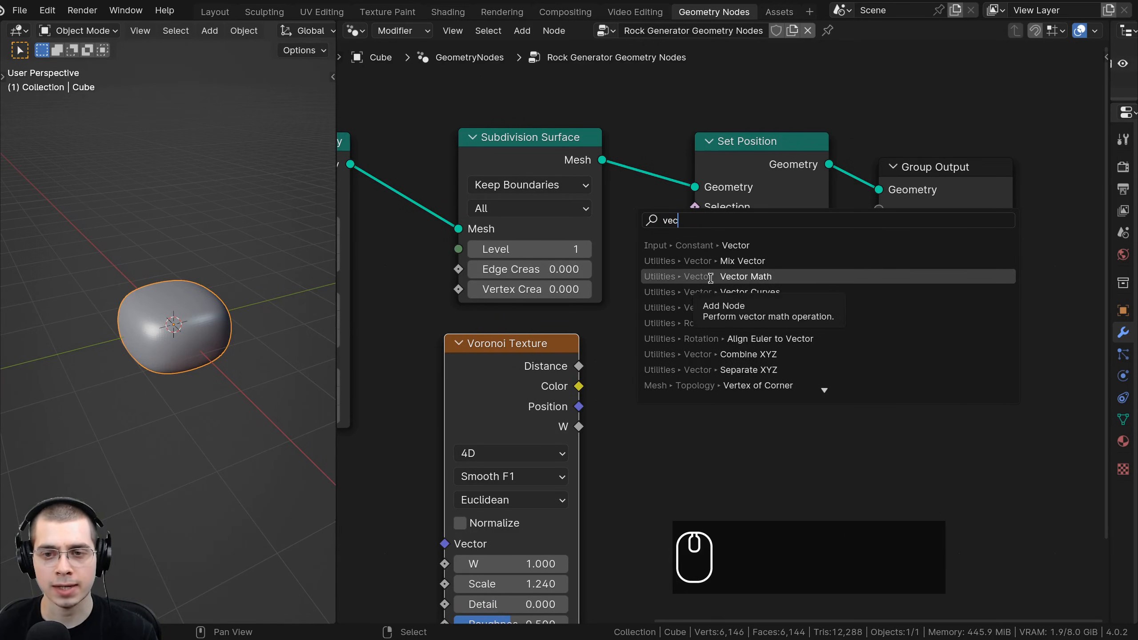
{"action": "left_click", "coordinate": [690, 276]}
{"action": "left_click", "coordinate": [609, 345]}
- Move Set Position and Group Output farther from the second Subdivision Surface, and place the Voronoi Texture beside the Vector Math node
{"action": "left_click_drag", "start_coordinate": [734, 64], "coordinate": [975, 229]}
{"action": "key", "text": "g"}
{"action": "left_click", "coordinate": [909, 230]}
{"action": "key", "text": "a"}
{"action": "left_click_drag", "start_coordinate": [631, 385], "coordinate": [632, 361]}
{"action": "middle_click_drag", "start_coordinate": [632, 360], "coordinate": [677, 262]}
{"action": "left_click_drag", "start_coordinate": [584, 256], "coordinate": [586, 310]}
{"action": "middle_click_drag", "start_coordinate": [585, 309], "coordinate": [603, 313]}
{"action": "left_click_drag", "start_coordinate": [607, 342], "coordinate": [601, 356]}
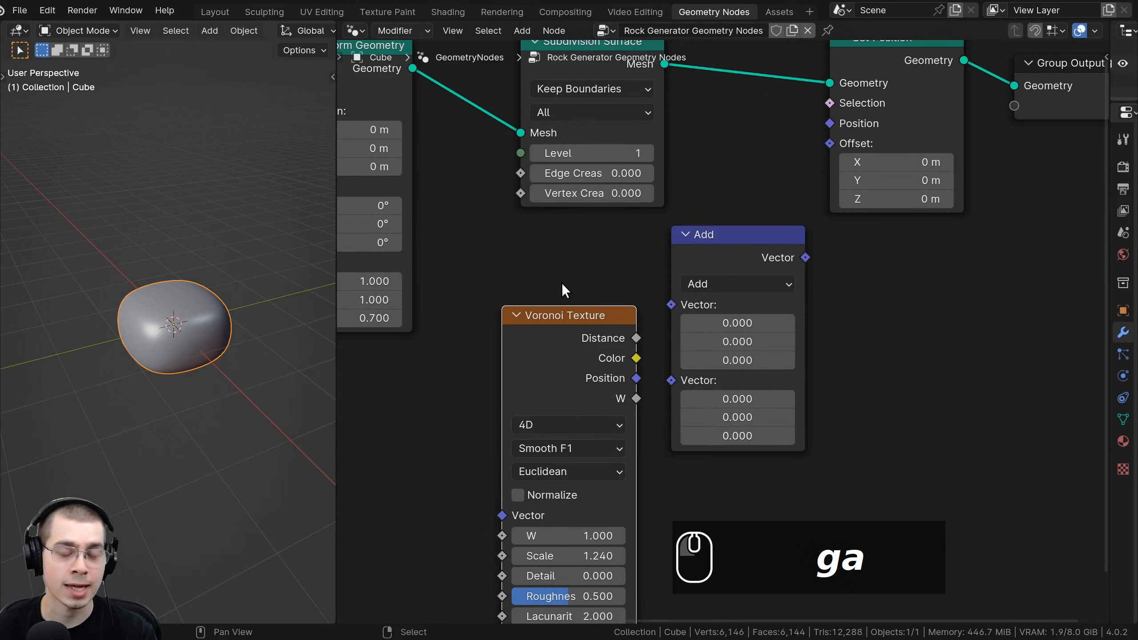
- Add a Position node in the space above the Voronoi Texture
{"action": "middle_click_drag", "start_coordinate": [563, 286], "coordinate": [565, 287]}
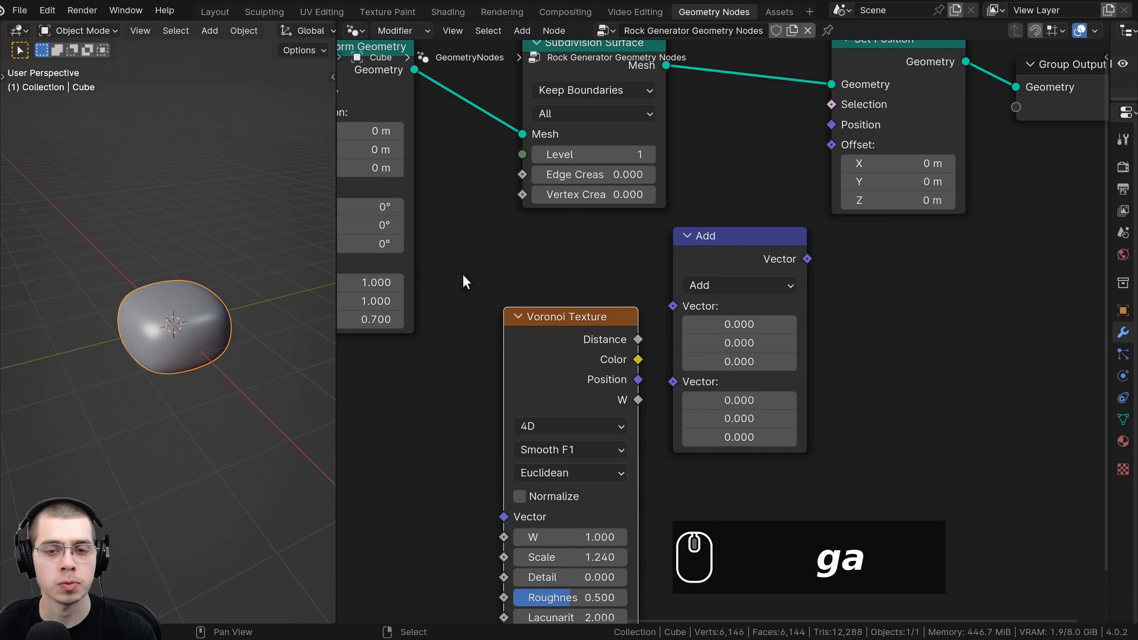
{"action": "key", "text": "shift+a"}
{"action": "left_click", "coordinate": [569, 254]}
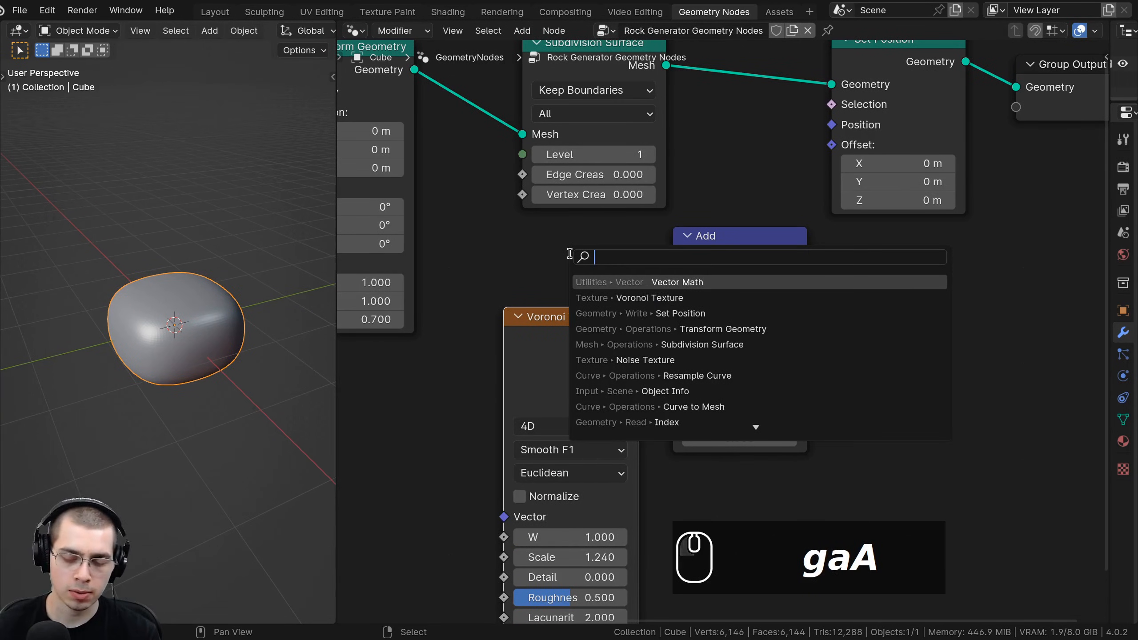
{"action": "type", "text": "pos"}
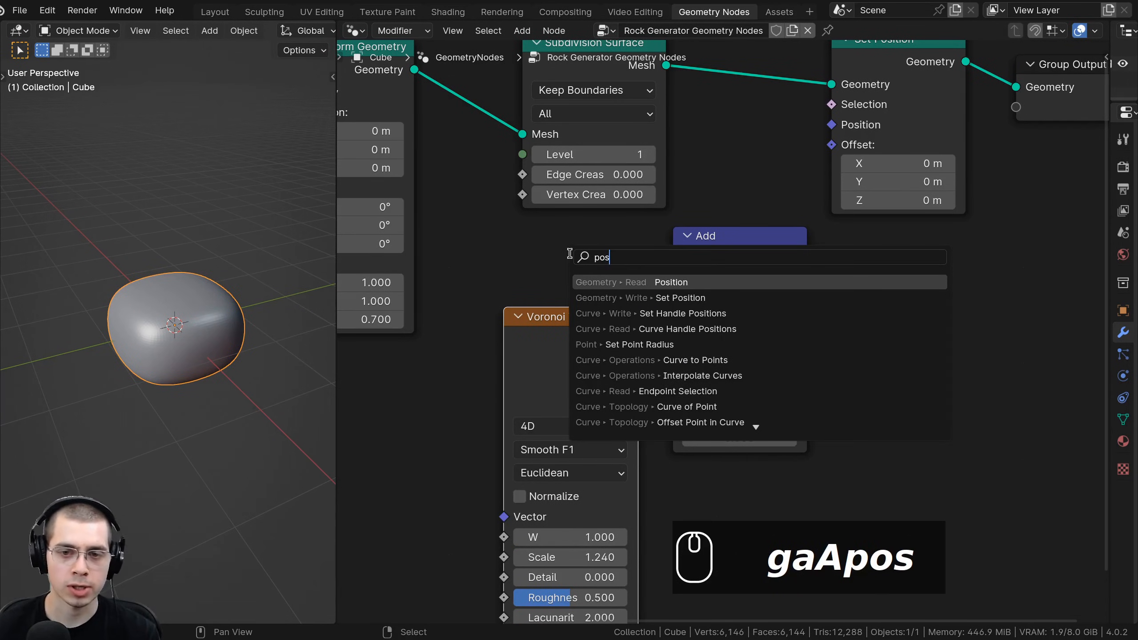
{"action": "left_click", "coordinate": [584, 282]}
{"action": "left_click", "coordinate": [535, 317]}
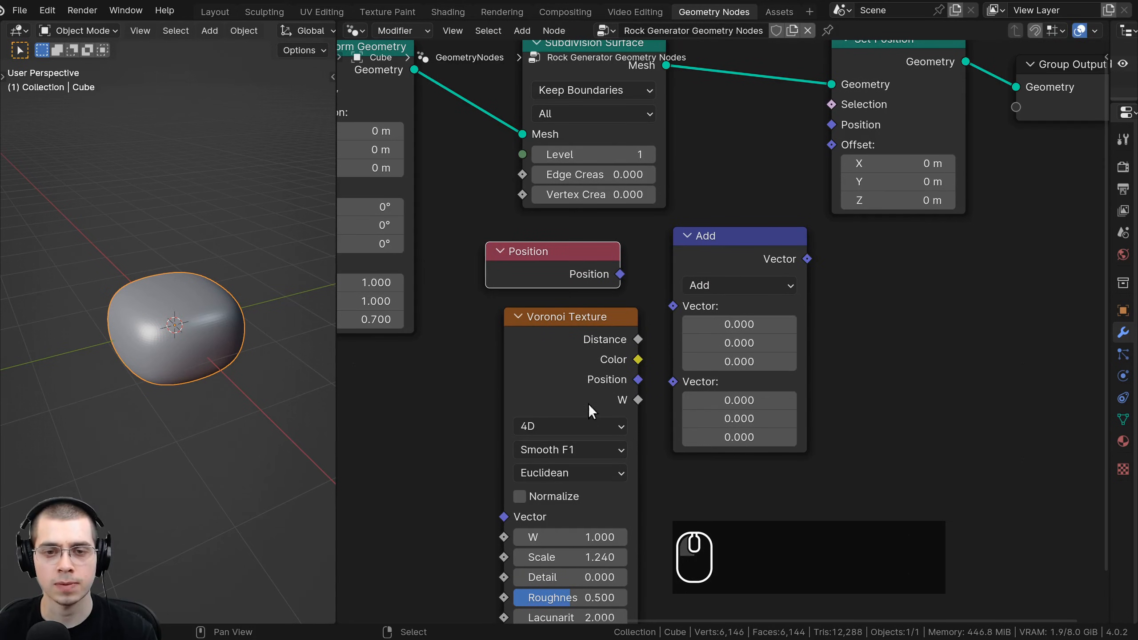
- Connect Position to the Vector Math node's first Vector input and the Voronoi Distance to its second
{"action": "left_click_drag", "start_coordinate": [619, 274], "coordinate": [673, 306]}
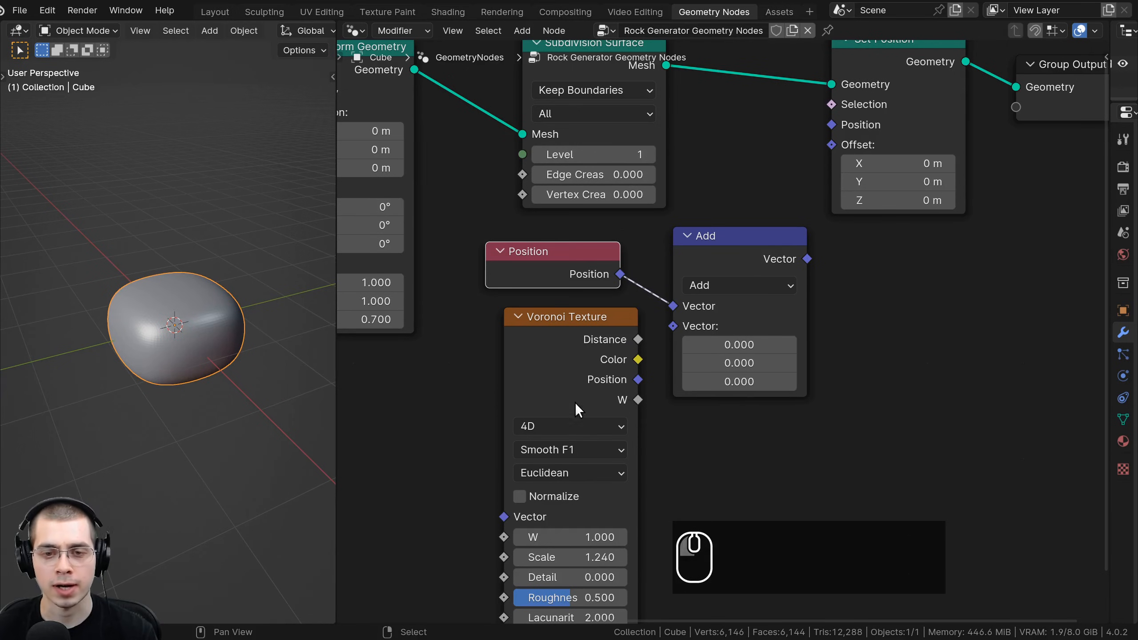
{"action": "left_click_drag", "start_coordinate": [554, 377], "coordinate": [549, 380]}
{"action": "left_click_drag", "start_coordinate": [633, 342], "coordinate": [617, 291]}
{"action": "left_click_drag", "start_coordinate": [674, 327], "coordinate": [673, 327]}
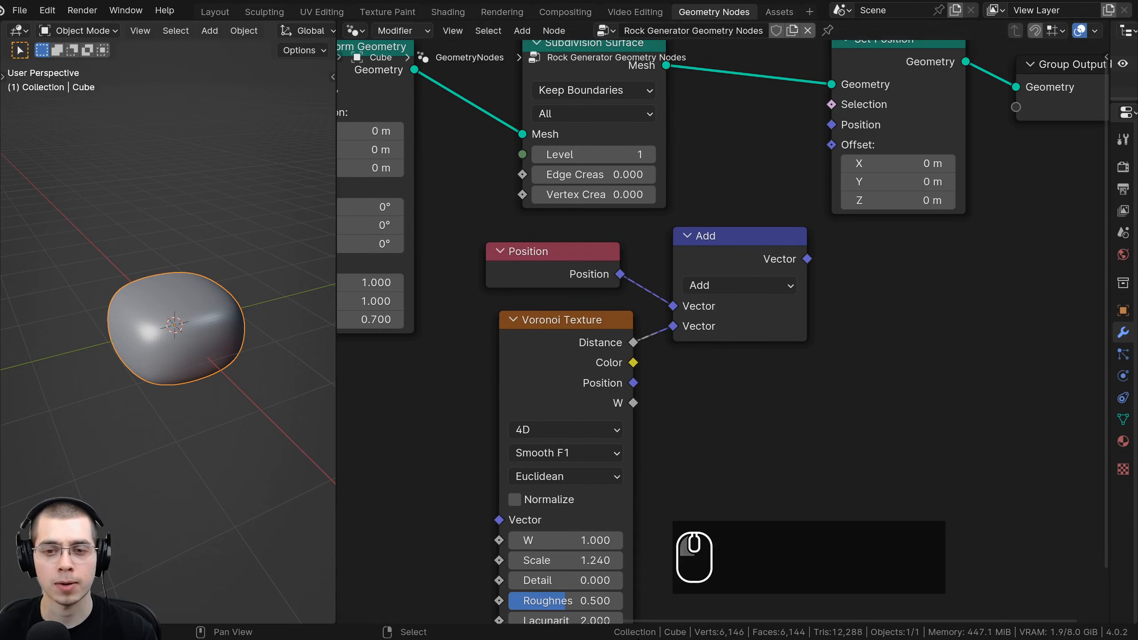
- Set the Vector Math operation to Multiply and shift the node slightly toward the Position node
{"action": "left_click", "coordinate": [760, 286]}
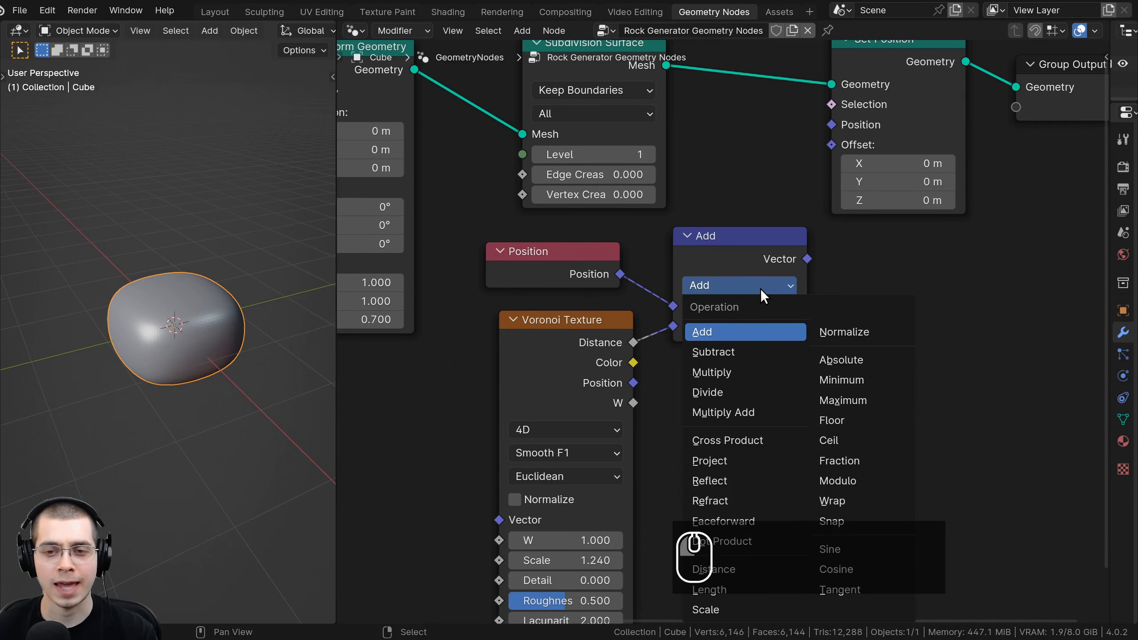
{"action": "left_click", "coordinate": [738, 371]}
{"action": "left_click_drag", "start_coordinate": [716, 267], "coordinate": [705, 267]}
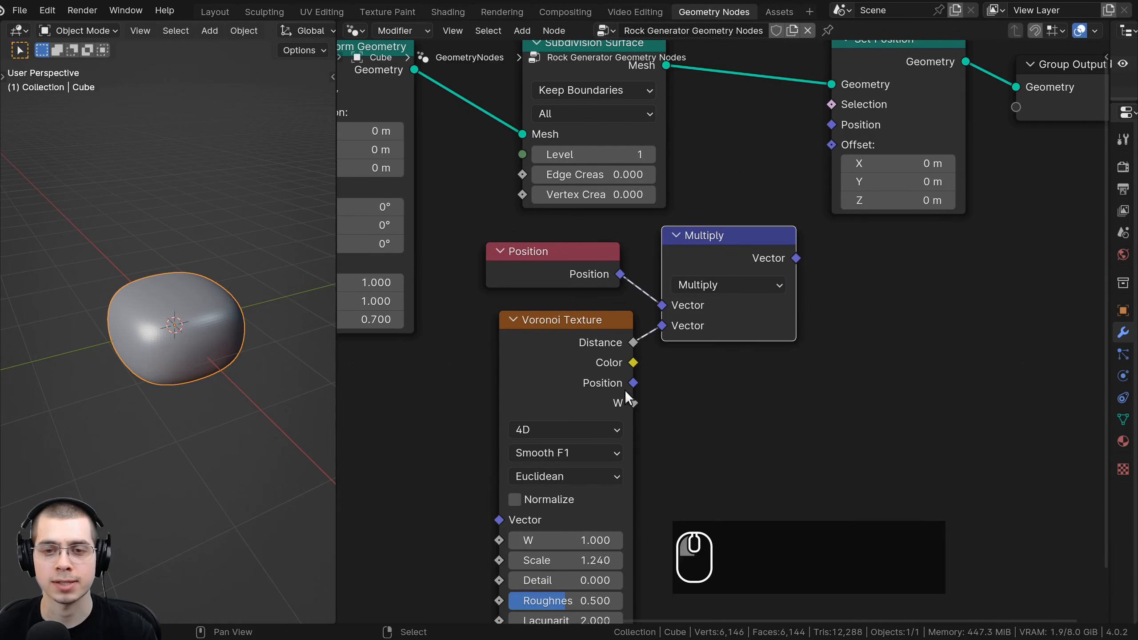
- Move the Position, Voronoi Texture and Multiply nodes slightly lower as a group and tighten the spacing between them
{"action": "left_click_drag", "start_coordinate": [683, 406], "coordinate": [572, 269]}
{"action": "key", "text": "g"}
{"action": "left_click", "coordinate": [571, 287]}
{"action": "key", "text": "a"}
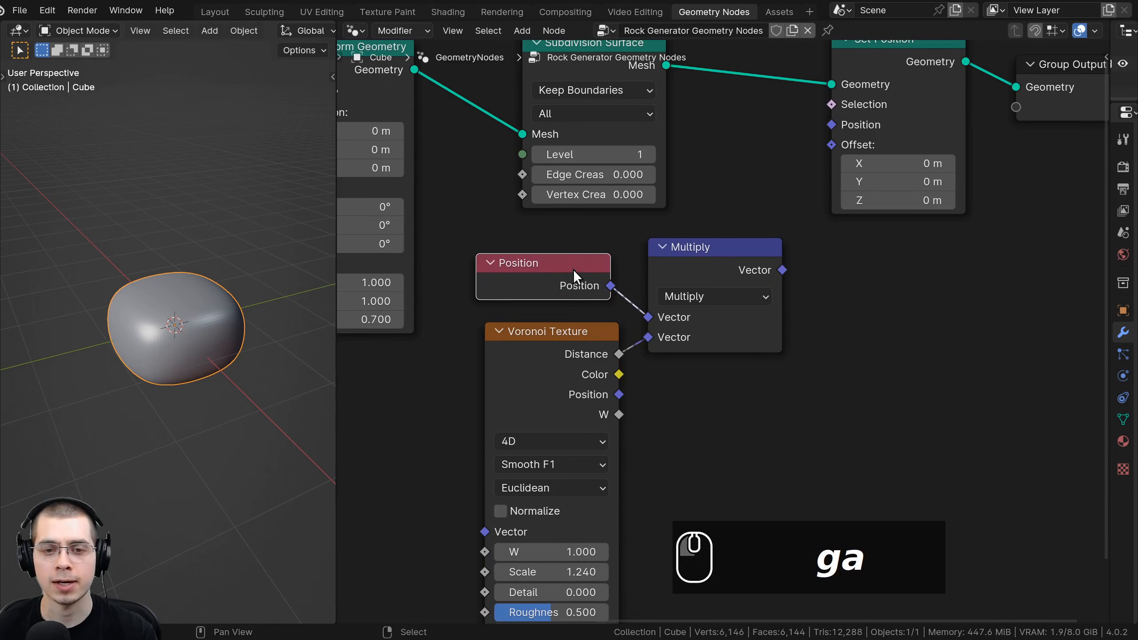
{"action": "left_click_drag", "start_coordinate": [552, 341], "coordinate": [548, 337]}
{"action": "left_click_drag", "start_coordinate": [652, 263], "coordinate": [634, 265]}
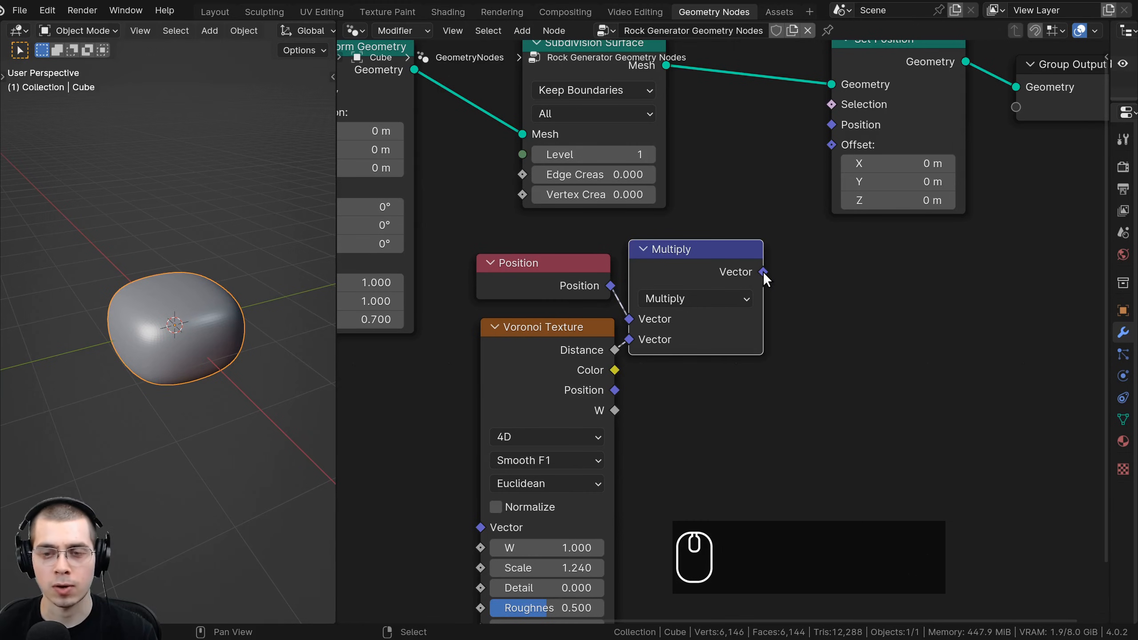
- Connect the Multiply node's Vector output to the Position input of Set Position
{"action": "left_click_drag", "start_coordinate": [762, 272], "coordinate": [832, 125]}
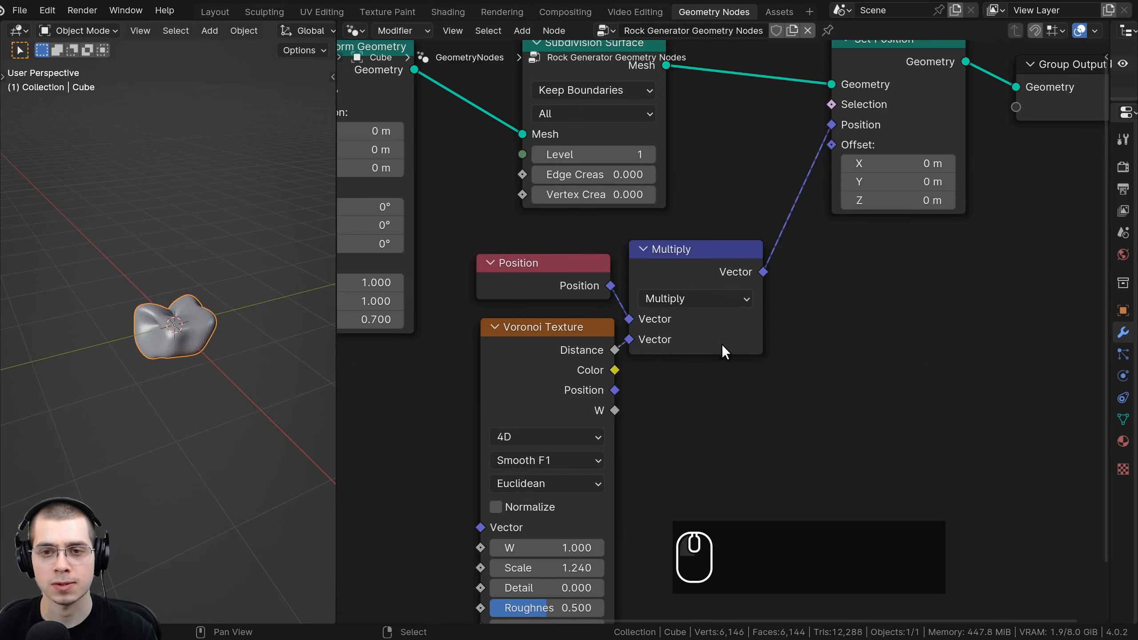
{"action": "left_click", "coordinate": [708, 276]}
{"action": "scroll", "coordinate": [194, 375], "scroll_direction": "down", "scroll_amount": 2}
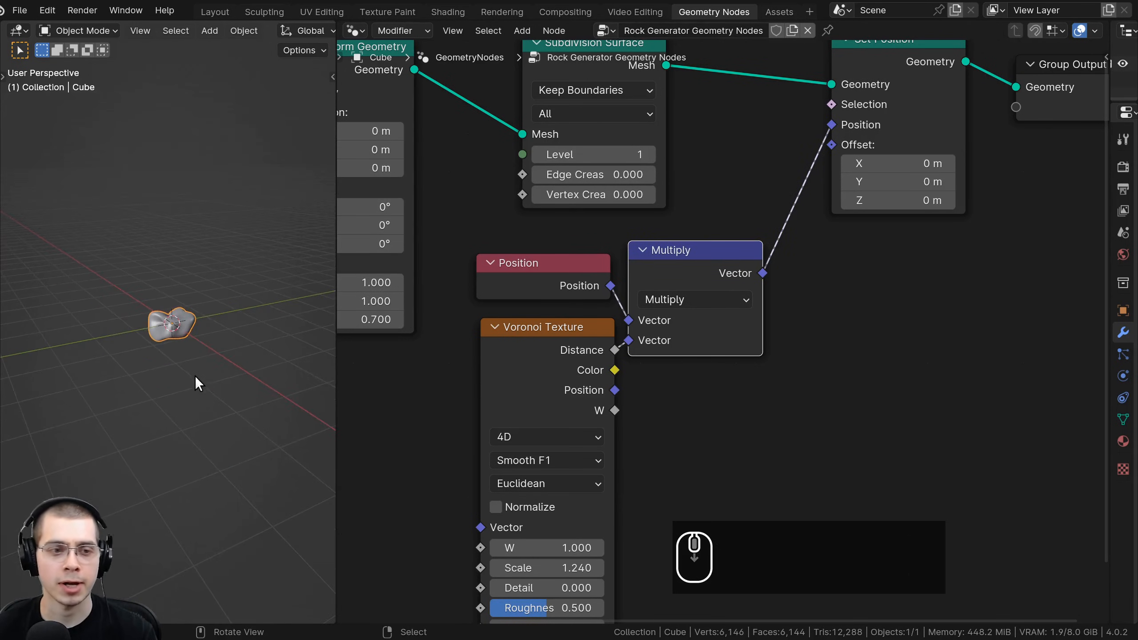
- Try different W, Scale, Detail, Roughness and Lacunarity values on the Voronoi Texture node, discarding each change
{"action": "scroll", "coordinate": [201, 332], "scroll_direction": "up", "scroll_amount": 2}
{"action": "scroll", "coordinate": [184, 374], "scroll_direction": "up", "scroll_amount": 3}
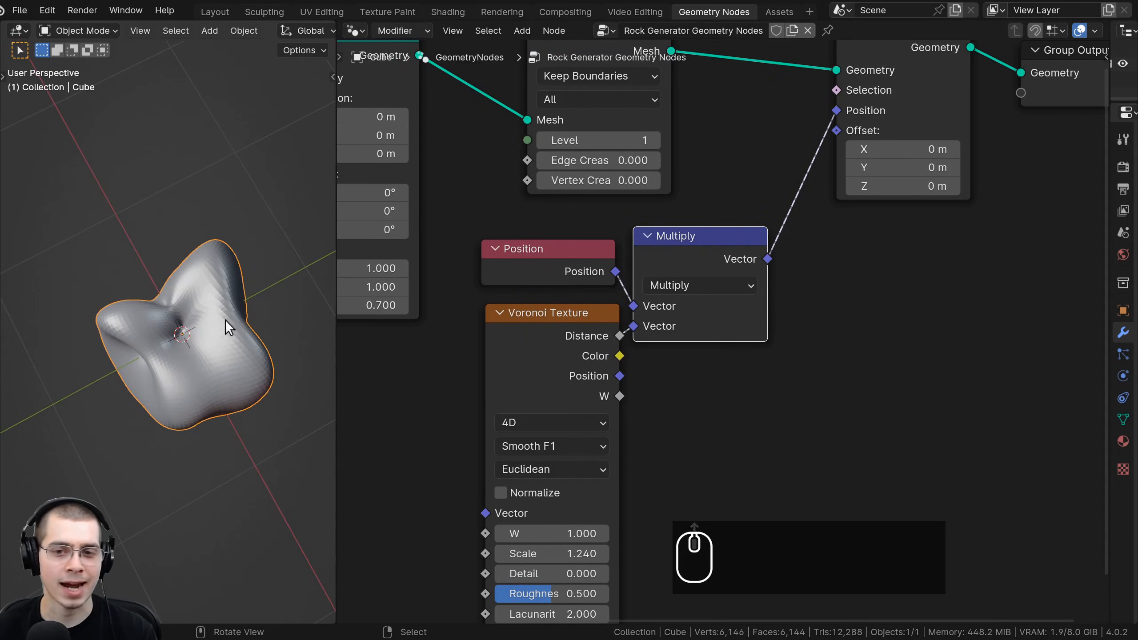
{"action": "middle_click_drag", "start_coordinate": [553, 427], "coordinate": [566, 288]}
{"action": "left_click_drag", "start_coordinate": [537, 393], "coordinate": [484, 394]}
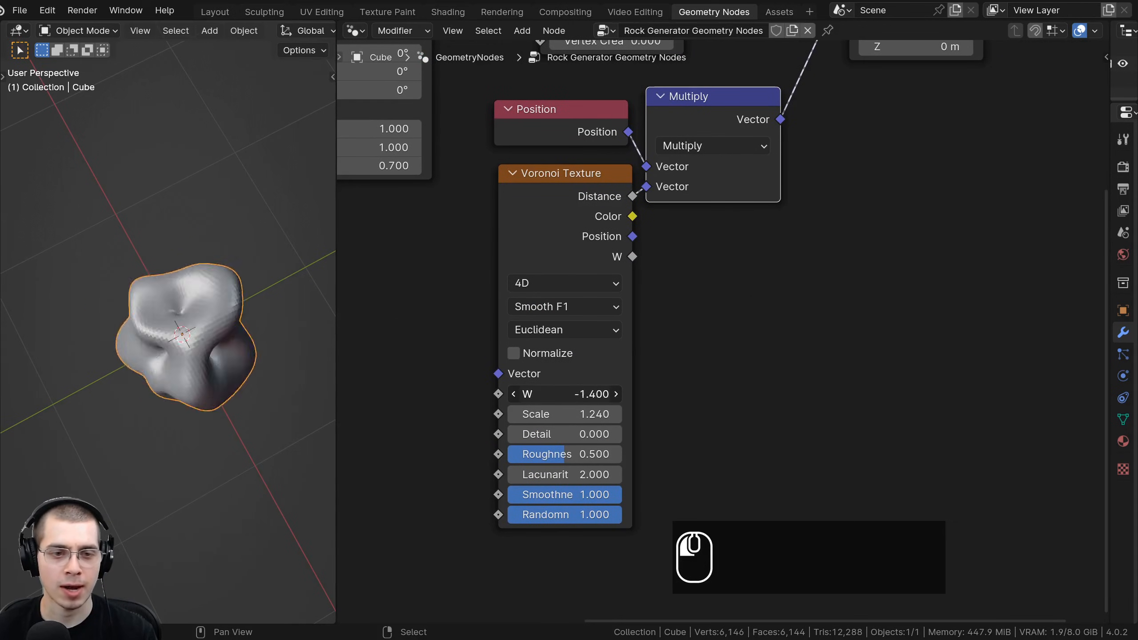
{"action": "right_click", "coordinate": [484, 394]}
{"action": "left_click_drag", "start_coordinate": [560, 413], "coordinate": [595, 474]}
{"action": "right_click", "coordinate": [596, 414]}
{"action": "right_click", "coordinate": [602, 433]}
{"action": "right_click", "coordinate": [510, 453]}
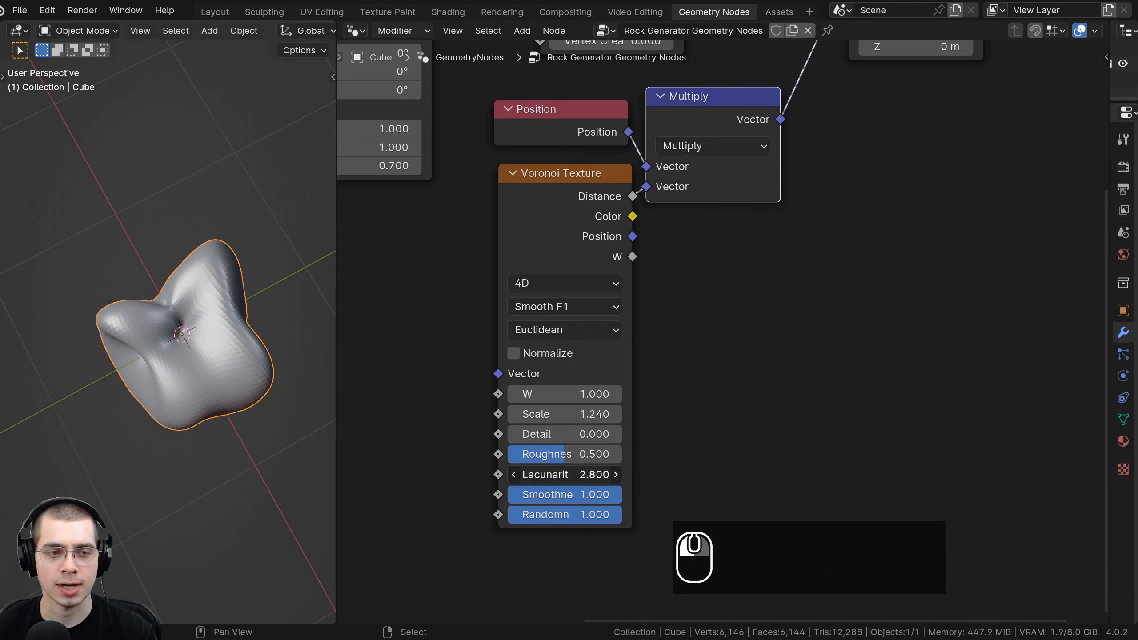
{"action": "right_click", "coordinate": [596, 474]}
- Widen the Voronoi Texture node toward the Transform Geometry node so its setting names show in full
{"action": "middle_click_drag", "start_coordinate": [247, 407], "coordinate": [245, 313]}
{"action": "scroll", "coordinate": [157, 290], "scroll_direction": "up", "scroll_amount": 4}
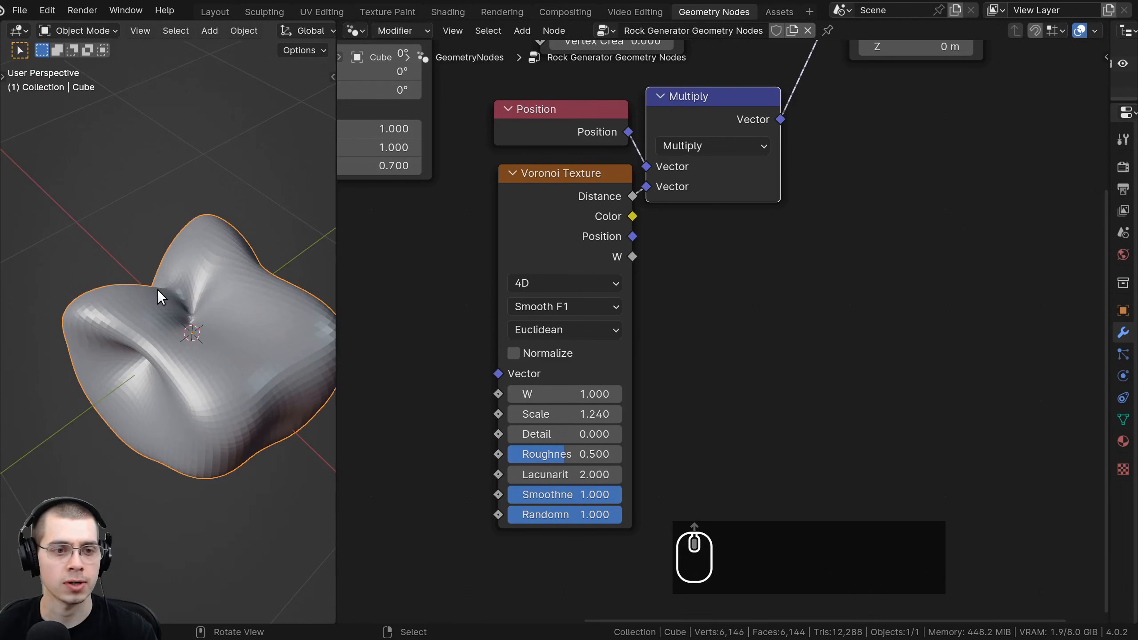
{"action": "scroll", "coordinate": [157, 290], "scroll_direction": "down", "scroll_amount": 1}
{"action": "middle_click_drag", "start_coordinate": [587, 492], "coordinate": [628, 444]}
{"action": "scroll", "coordinate": [628, 444], "scroll_direction": "up", "scroll_amount": 1}
{"action": "mouse_move", "coordinate": [628, 443]}
{"action": "left_mouse_down"}
{"action": "mouse_move", "coordinate": [511, 444]}
{"action": "mouse_move", "coordinate": [627, 443]}
{"action": "left_mouse_up"}
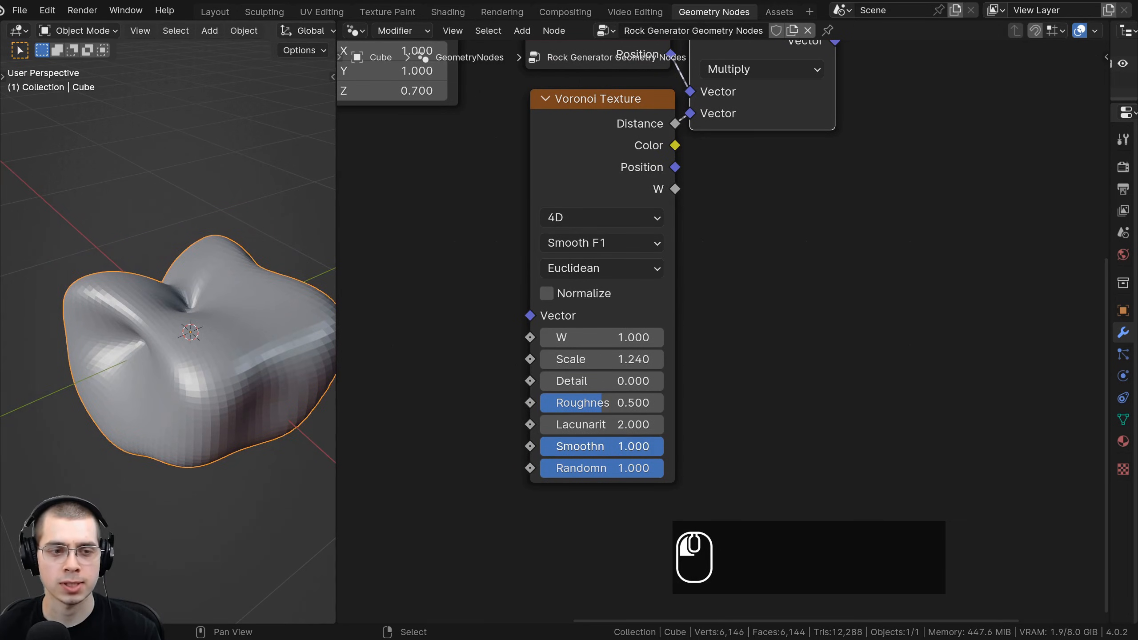
{"action": "left_click_drag", "start_coordinate": [530, 178], "coordinate": [468, 178]}
{"action": "scroll", "coordinate": [160, 305], "scroll_direction": "down", "scroll_amount": 1}
{"action": "middle_click_drag", "start_coordinate": [155, 298], "coordinate": [157, 312]}
{"action": "scroll", "coordinate": [539, 204], "scroll_direction": "down", "scroll_amount": 2}
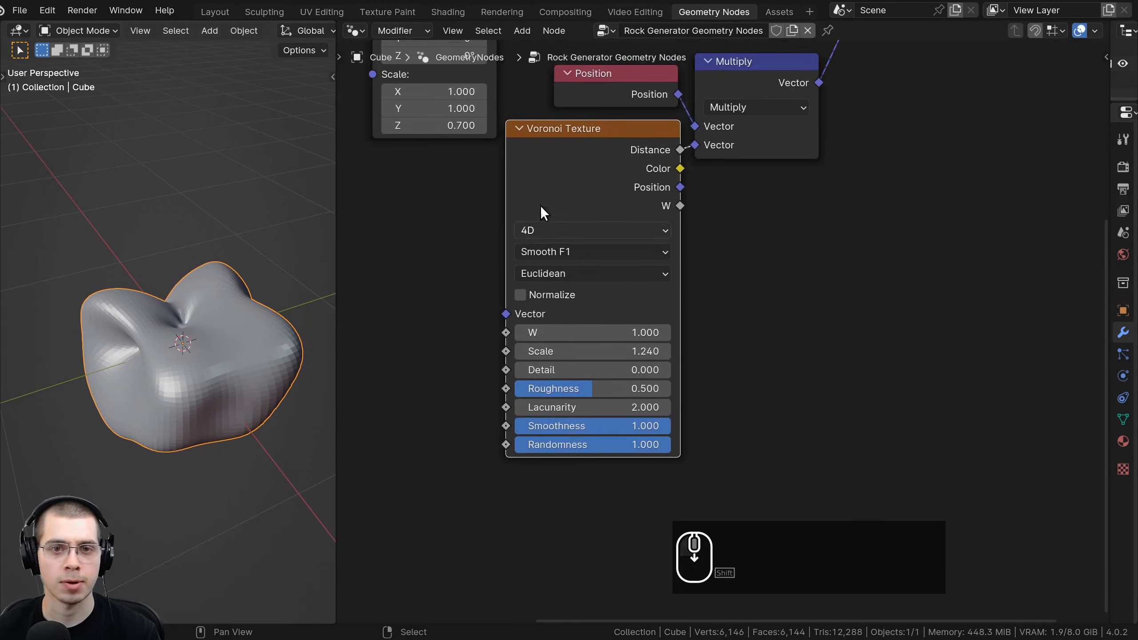
- Shift the Position node slightly away from the Multiply node and set the Voronoi Texture's Smoothness to 0
{"action": "middle_click_drag", "start_coordinate": [569, 210], "coordinate": [558, 264]}
{"action": "key", "text": "a"}
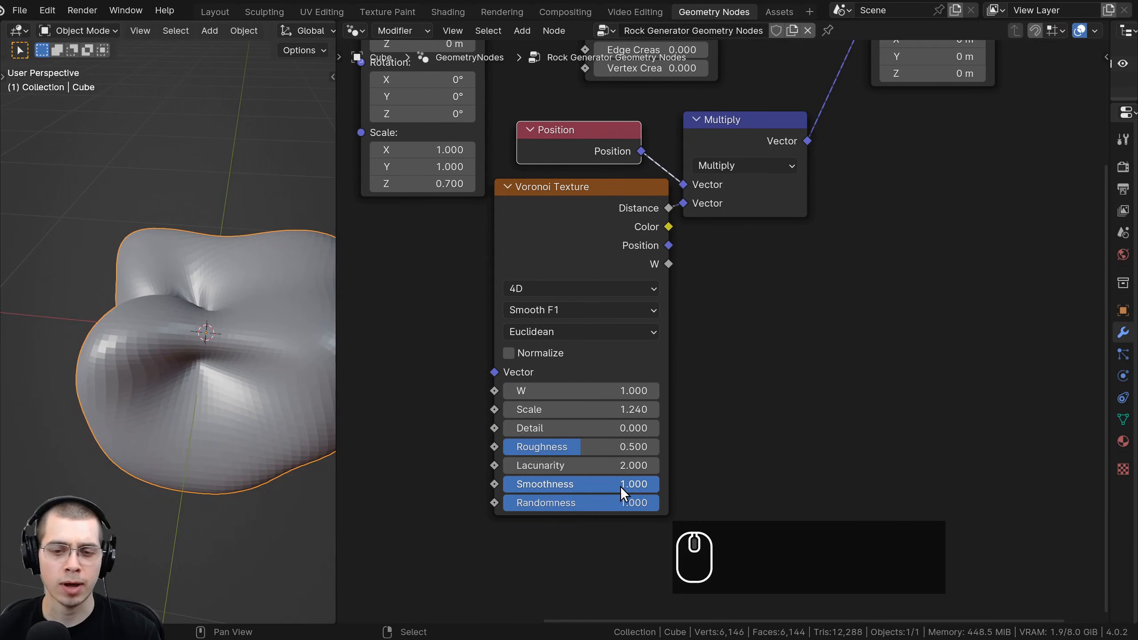
{"action": "left_click_drag", "start_coordinate": [624, 494], "coordinate": [504, 494]}
- Examine the rock's surface and creases in the viewport, both close up and from farther away
{"action": "scroll", "coordinate": [139, 370], "scroll_direction": "down", "scroll_amount": 1}
{"action": "mouse_move", "coordinate": [139, 363]}
{"action": "middle_mouse_down"}
{"action": "mouse_move", "coordinate": [32, 406]}
{"action": "mouse_move", "coordinate": [98, 336]}
{"action": "mouse_move", "coordinate": [152, 356]}
{"action": "middle_mouse_up"}
{"action": "scroll", "coordinate": [146, 359], "scroll_direction": "up", "scroll_amount": 3}
{"action": "scroll", "coordinate": [146, 359], "scroll_direction": "up", "scroll_amount": 2}
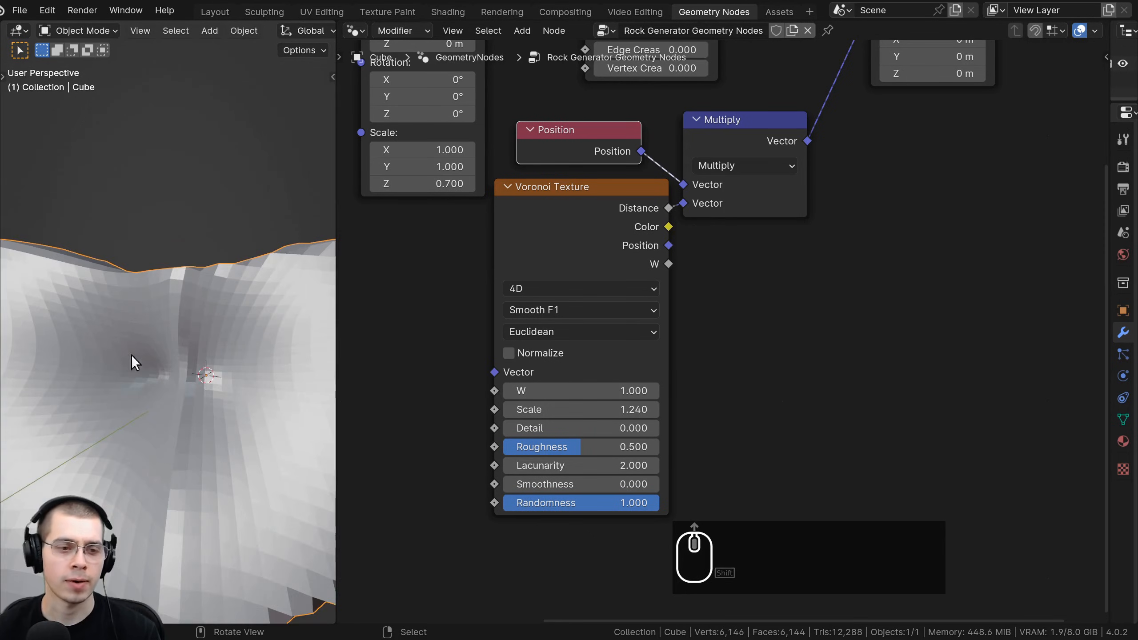
{"action": "middle_click_drag", "start_coordinate": [119, 311], "coordinate": [256, 341], "text": "shift"}
{"action": "scroll", "coordinate": [222, 375], "scroll_direction": "down", "scroll_amount": 3}
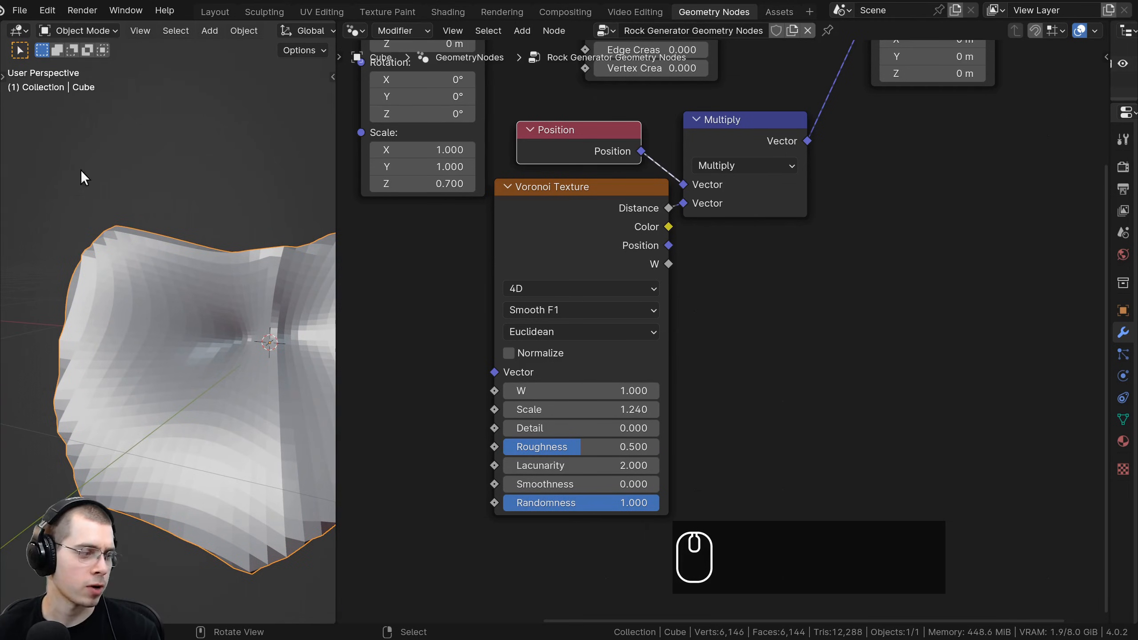
{"action": "middle_click_drag", "start_coordinate": [111, 182], "coordinate": [148, 235]}
{"action": "scroll", "coordinate": [674, 235], "scroll_direction": "down", "scroll_amount": 4}
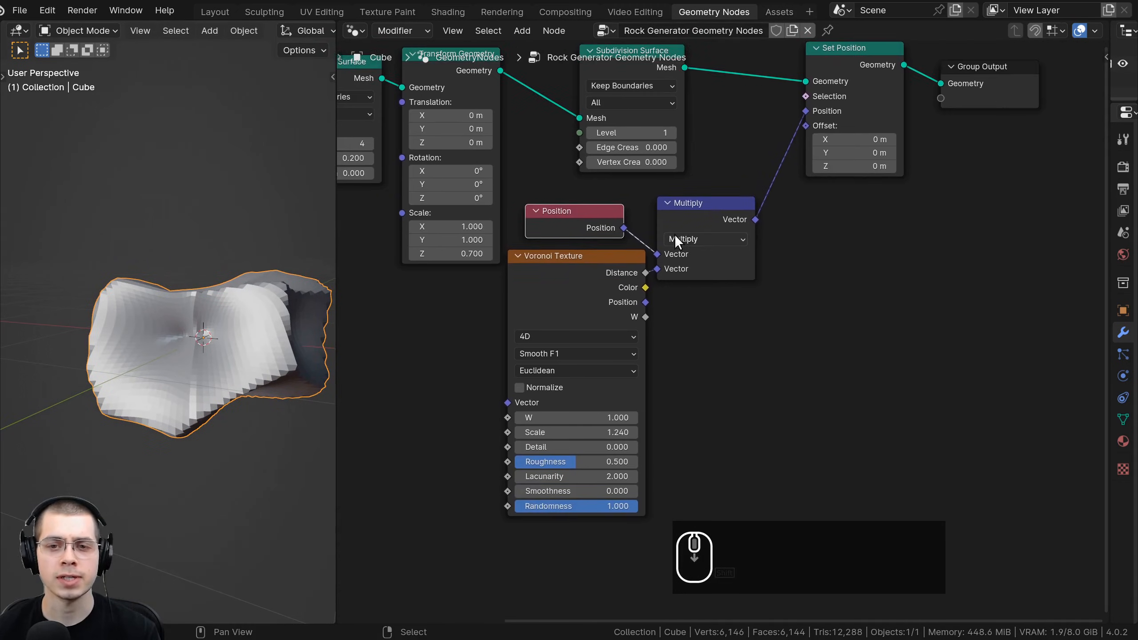
- Move the Multiply, Set Position and Group Output nodes away from the Voronoi Texture to make room for another node
{"action": "mouse_move", "coordinate": [600, 305]}
{"action": "left_mouse_down"}
{"action": "mouse_move", "coordinate": [538, 294]}
{"action": "mouse_move", "coordinate": [539, 336]}
{"action": "mouse_move", "coordinate": [592, 313]}
{"action": "left_mouse_up"}
{"action": "scroll", "coordinate": [686, 228], "scroll_direction": "down", "scroll_amount": 2}
{"action": "middle_click_drag", "start_coordinate": [686, 229], "coordinate": [606, 288]}
{"action": "left_click_drag", "start_coordinate": [634, 85], "coordinate": [891, 424]}
{"action": "key", "text": "g"}
{"action": "left_click", "coordinate": [782, 294]}
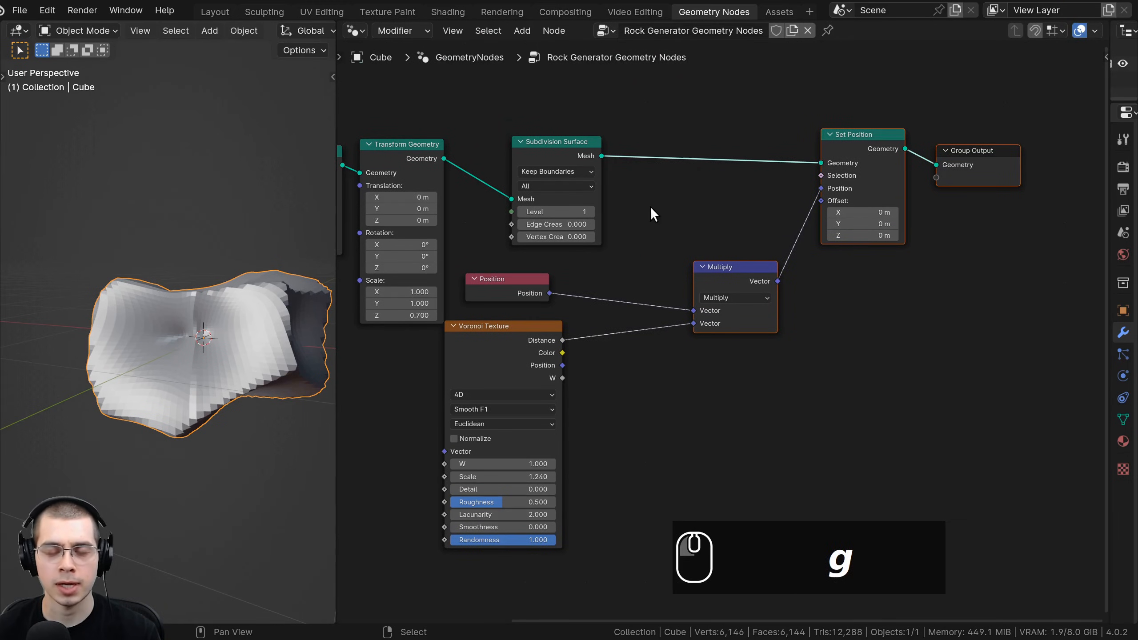
- Insert a Map Range node between the Voronoi Distance output and Multiply's second Vector input, close beside the Voronoi Texture
{"action": "key", "text": "shift+a"}
{"action": "left_click", "coordinate": [650, 206]}
{"action": "key", "text": "BackSpace"}
{"action": "type", "text": "map"}
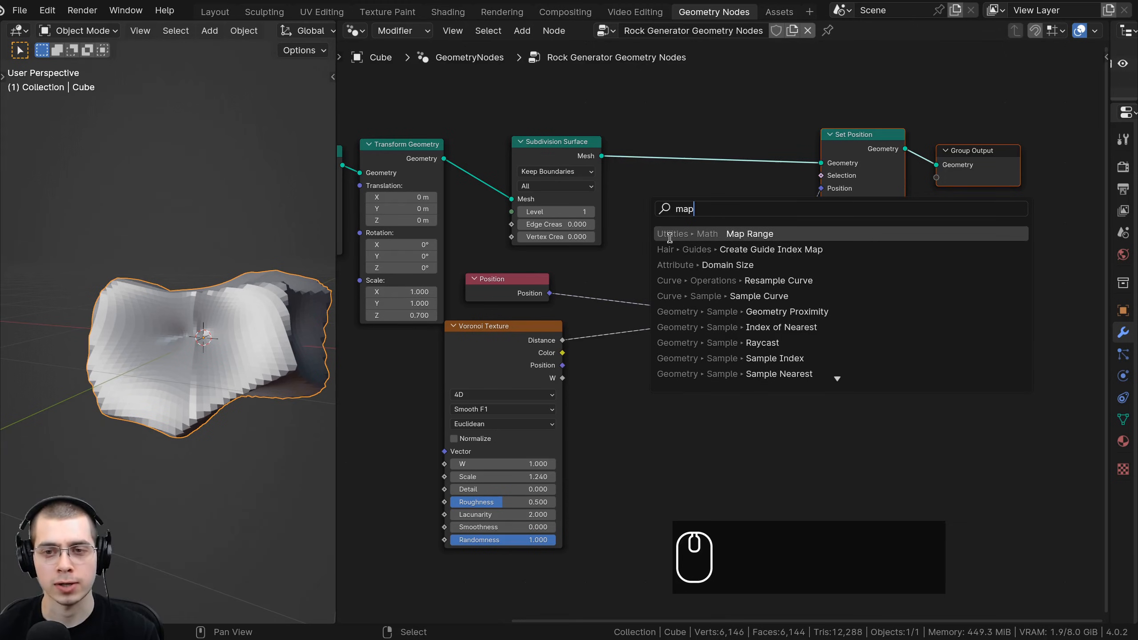
{"action": "left_click", "coordinate": [668, 236]}
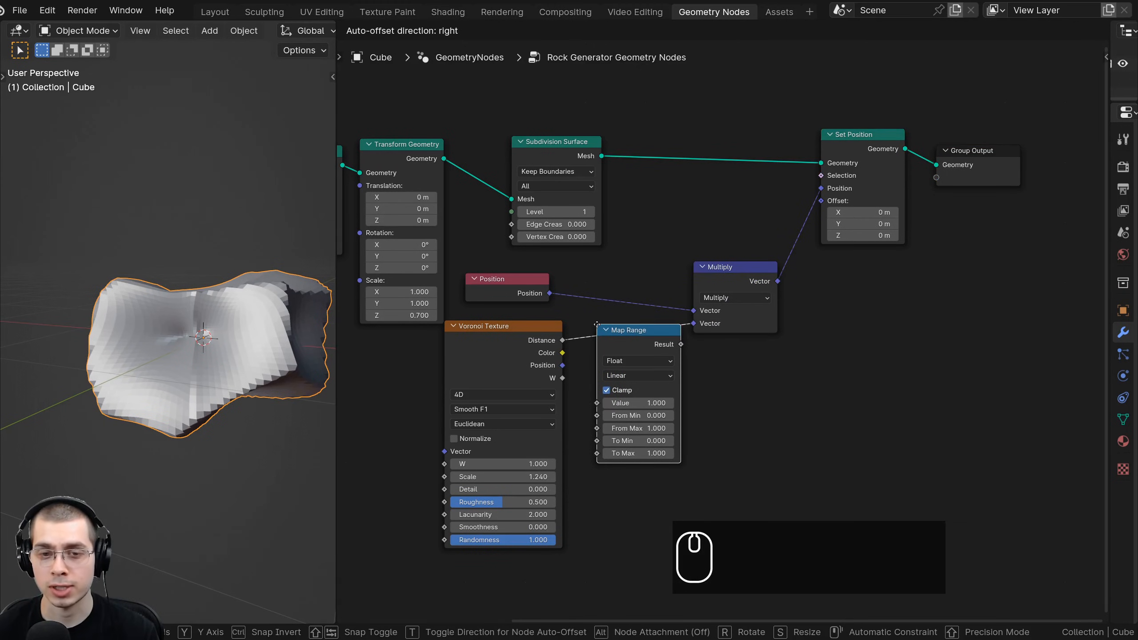
{"action": "left_click", "coordinate": [593, 323]}
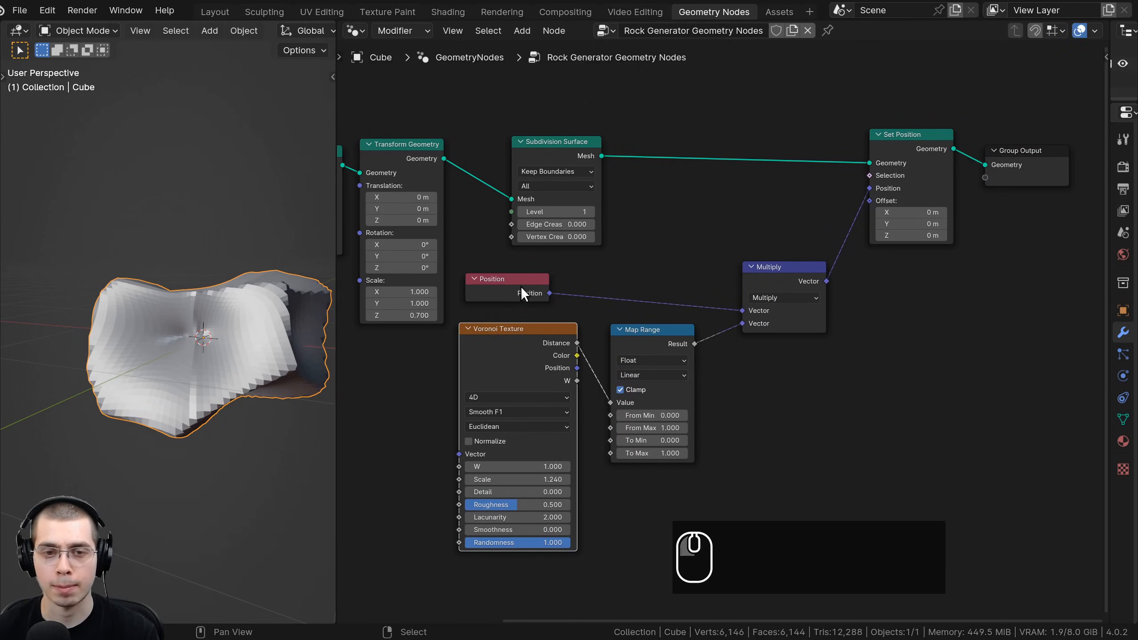
{"action": "scroll", "coordinate": [652, 332], "scroll_direction": "up", "scroll_amount": 1}
{"action": "scroll", "coordinate": [665, 305], "scroll_direction": "up", "scroll_amount": 2}
{"action": "left_click_drag", "start_coordinate": [665, 305], "coordinate": [643, 303]}
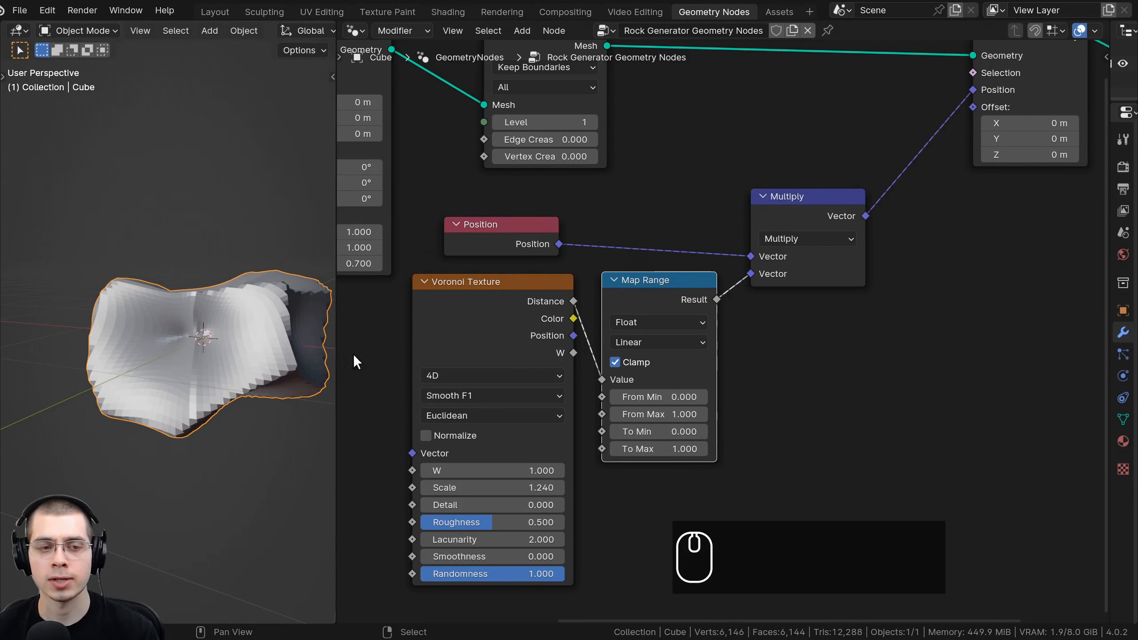
- Try fine adjustments of the Map Range node's From Min, From Max and To Min while viewing the rock
{"action": "middle_click_drag", "start_coordinate": [327, 368], "coordinate": [122, 356]}
{"action": "scroll", "coordinate": [219, 361], "scroll_direction": "up", "scroll_amount": 2}
{"action": "middle_click_drag", "start_coordinate": [216, 354], "coordinate": [197, 381]}
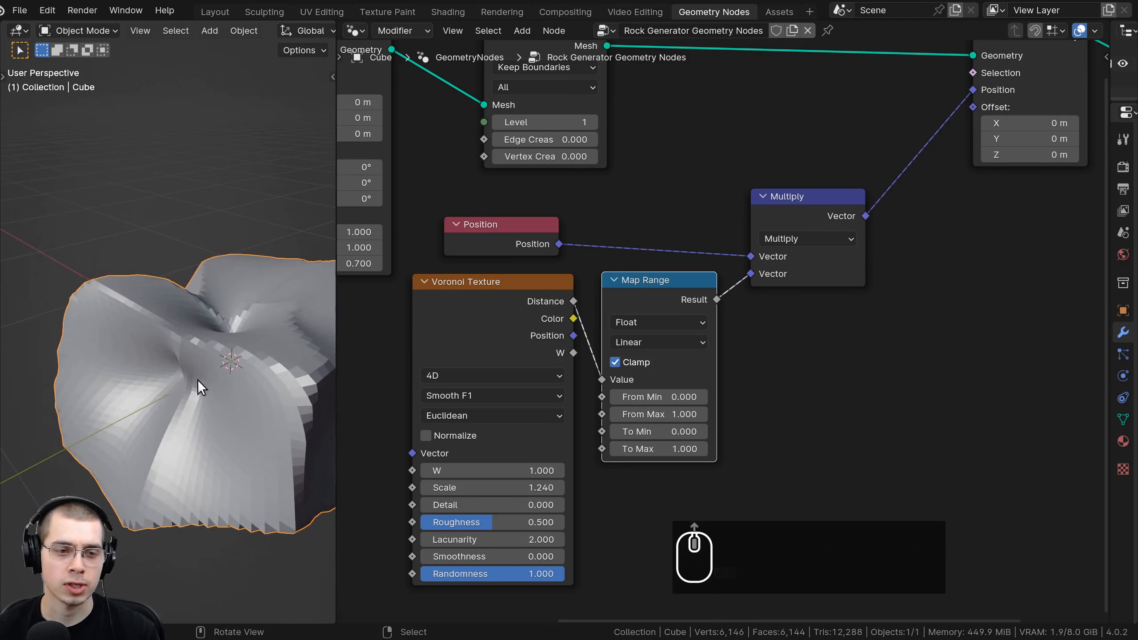
{"action": "scroll", "coordinate": [614, 323], "scroll_direction": "up", "scroll_amount": 2}
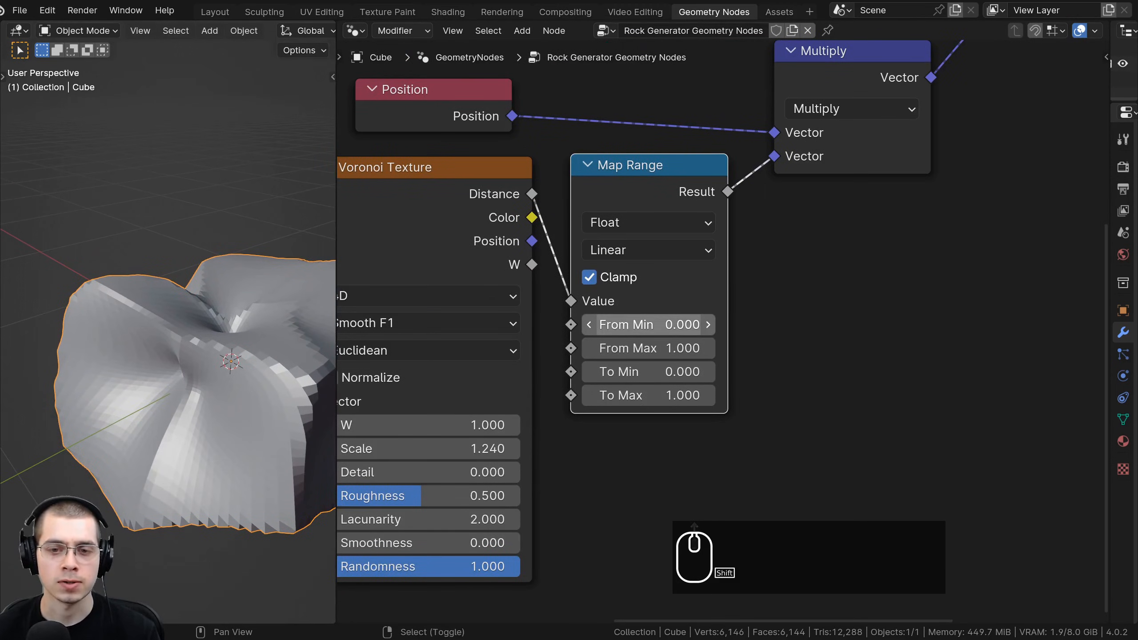
{"action": "left_click_drag", "start_coordinate": [624, 325], "coordinate": [635, 371], "text": "shift"}
{"action": "right_click", "coordinate": [626, 348], "text": "shift"}
{"action": "right_click", "coordinate": [635, 371], "text": "shift"}
{"action": "key", "text": "BackSpace"}
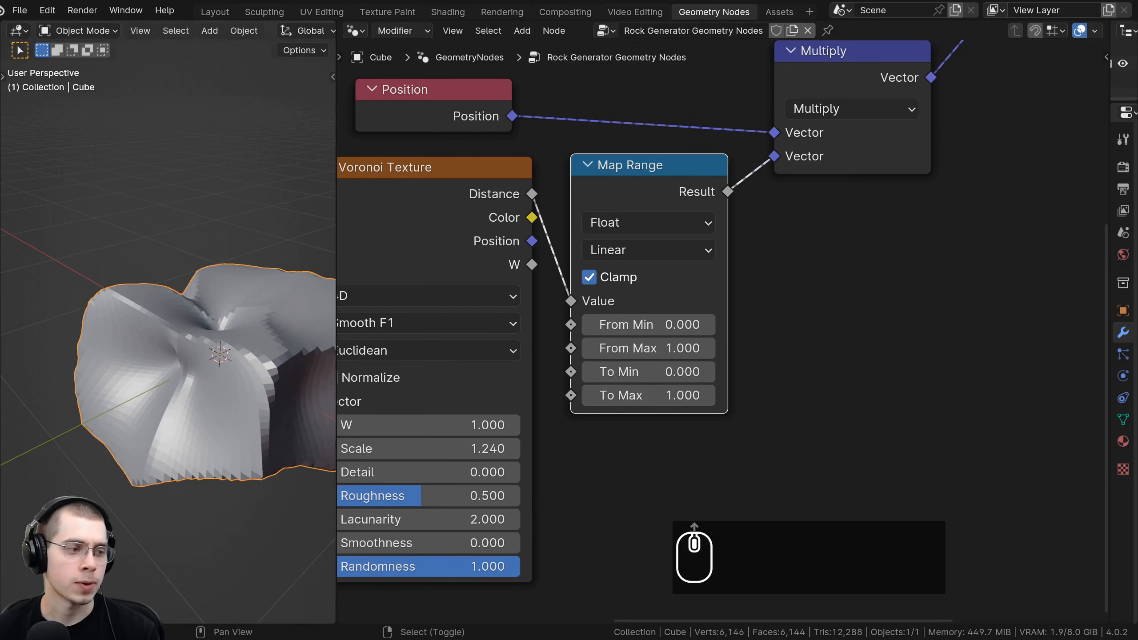
{"action": "mouse_move", "coordinate": [311, 325]}
{"action": "middle_mouse_down"}
{"action": "mouse_move", "coordinate": [265, 384]}
{"action": "mouse_move", "coordinate": [311, 323]}
{"action": "middle_mouse_up"}
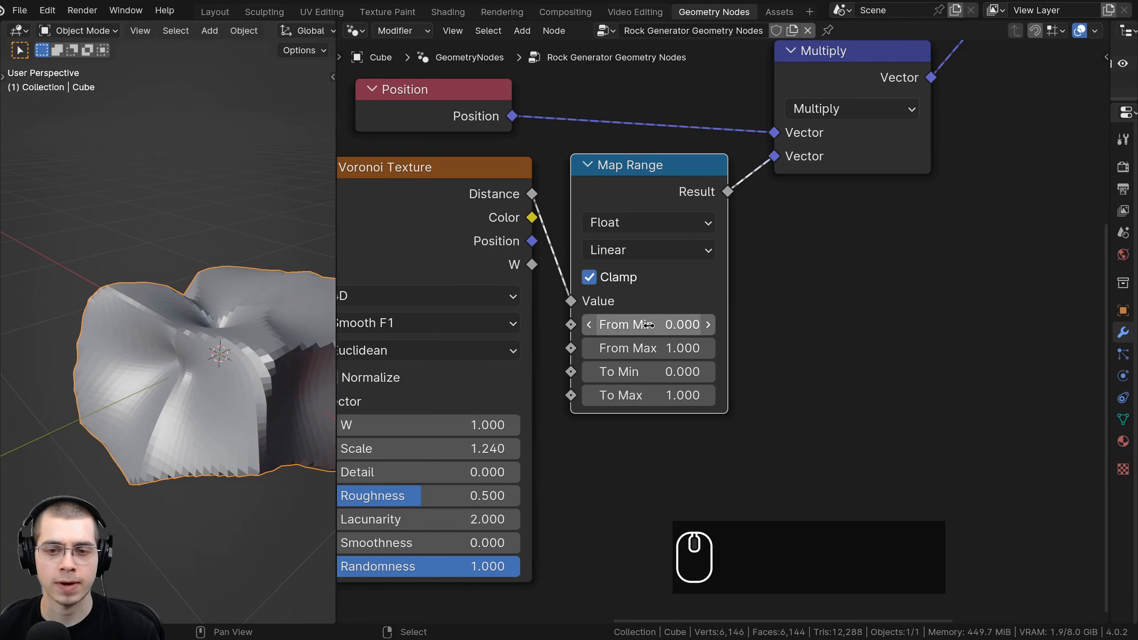
- Widen the Map Range node, shift it toward the Voronoi Texture and set its From Min to -0.24
{"action": "left_click_drag", "start_coordinate": [727, 209], "coordinate": [771, 204]}
{"action": "left_click_drag", "start_coordinate": [638, 194], "coordinate": [618, 192]}
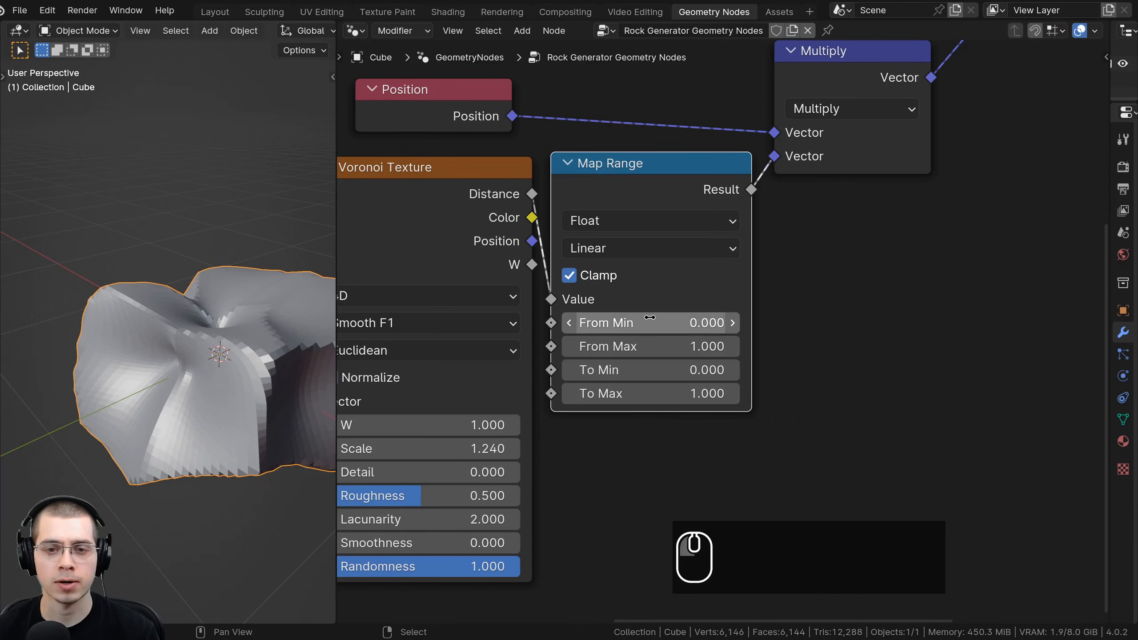
{"action": "left_click", "coordinate": [646, 324]}
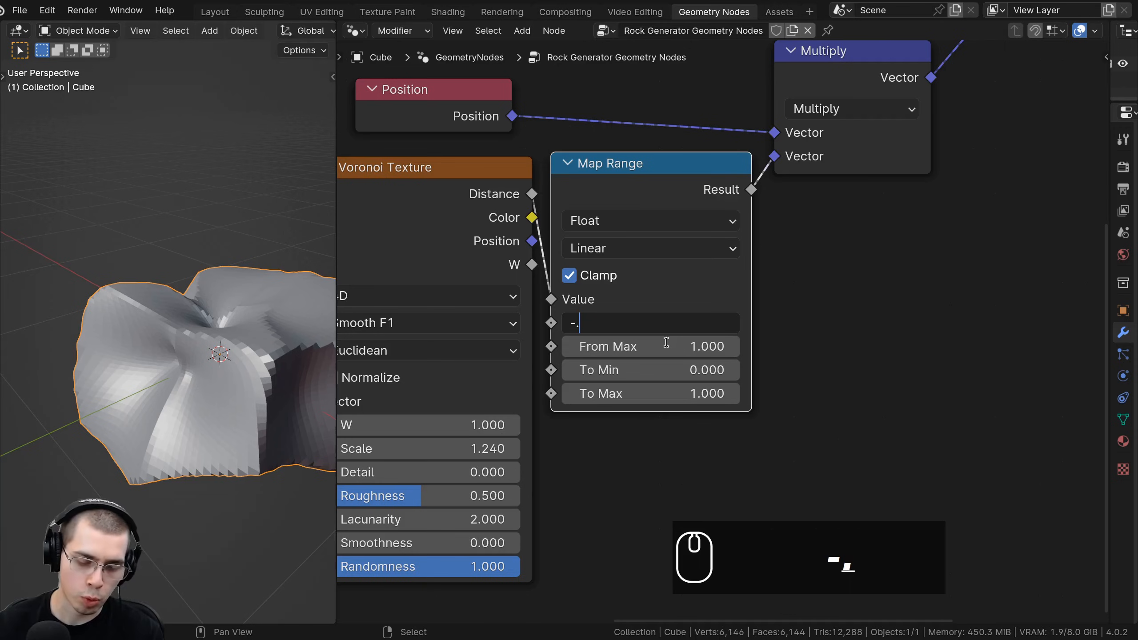
{"action": "type", "text": "-0.24"}
{"action": "key", "text": "Return"}
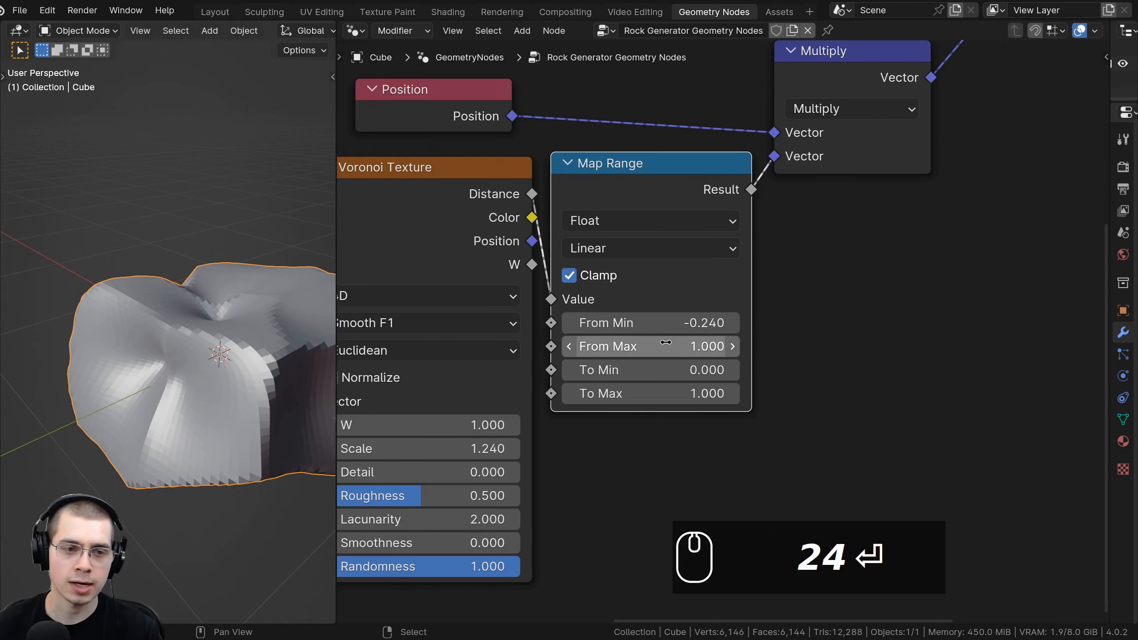
- Set the Map Range node's From Max to 0.91 and its To Min to 0.22
{"action": "left_click", "coordinate": [666, 343]}
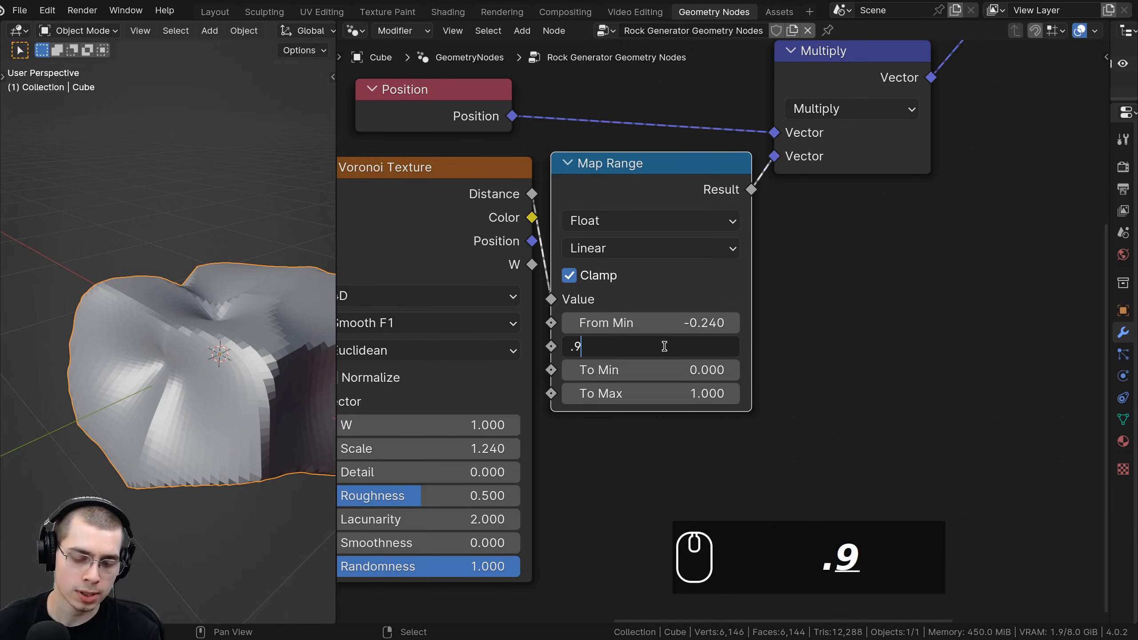
{"action": "type", "text": ".91"}
{"action": "key", "text": "Return"}
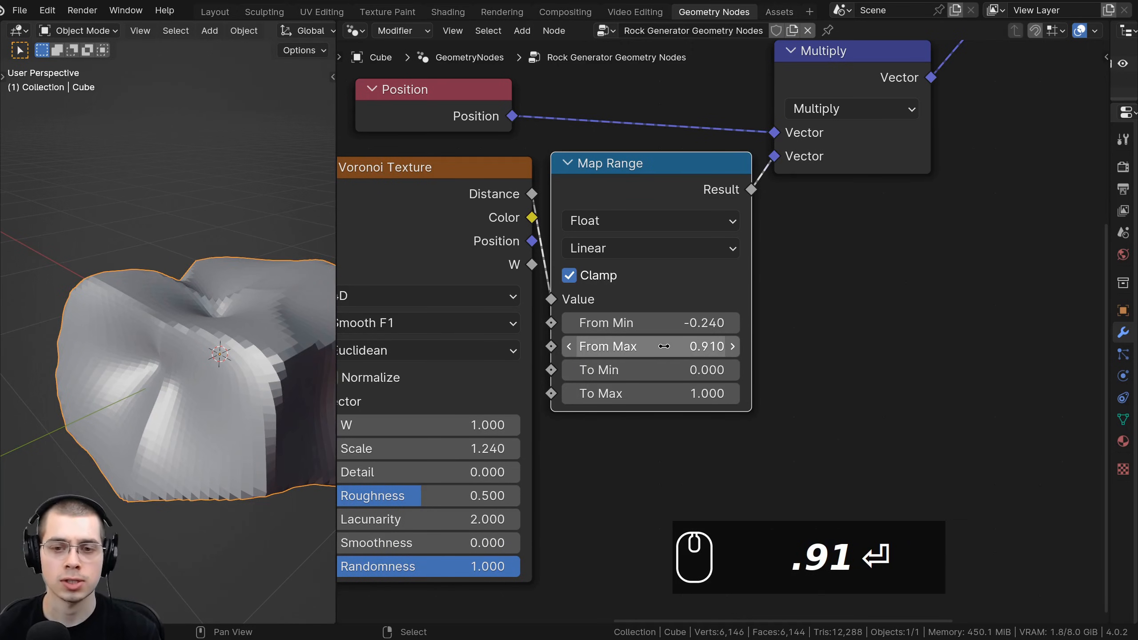
{"action": "left_click", "coordinate": [632, 375]}
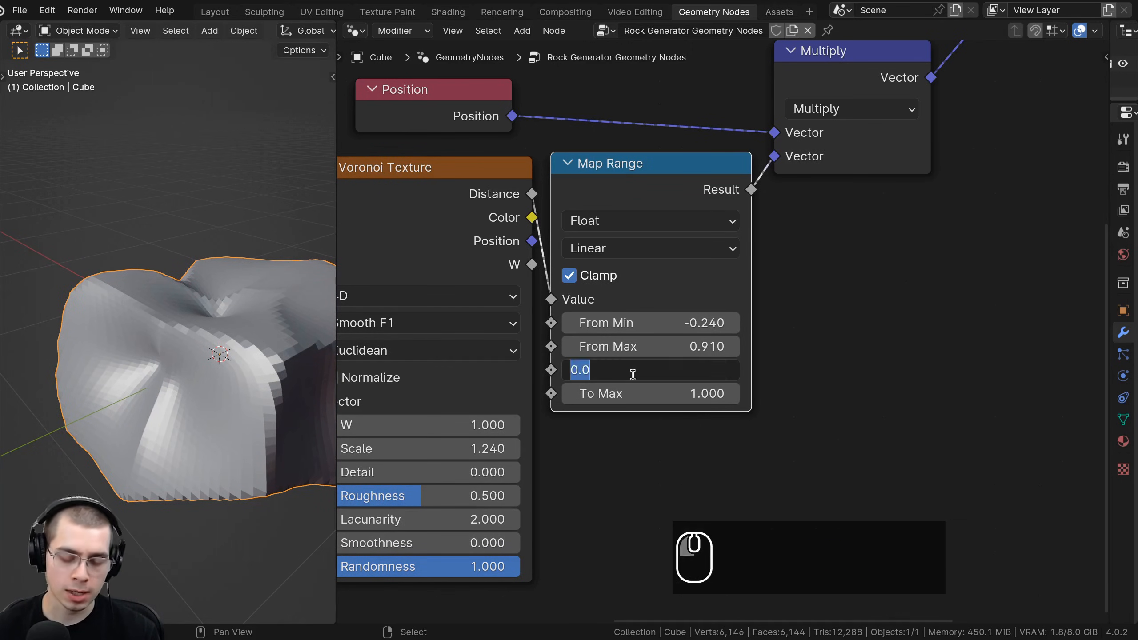
{"action": "type", "text": ".22"}
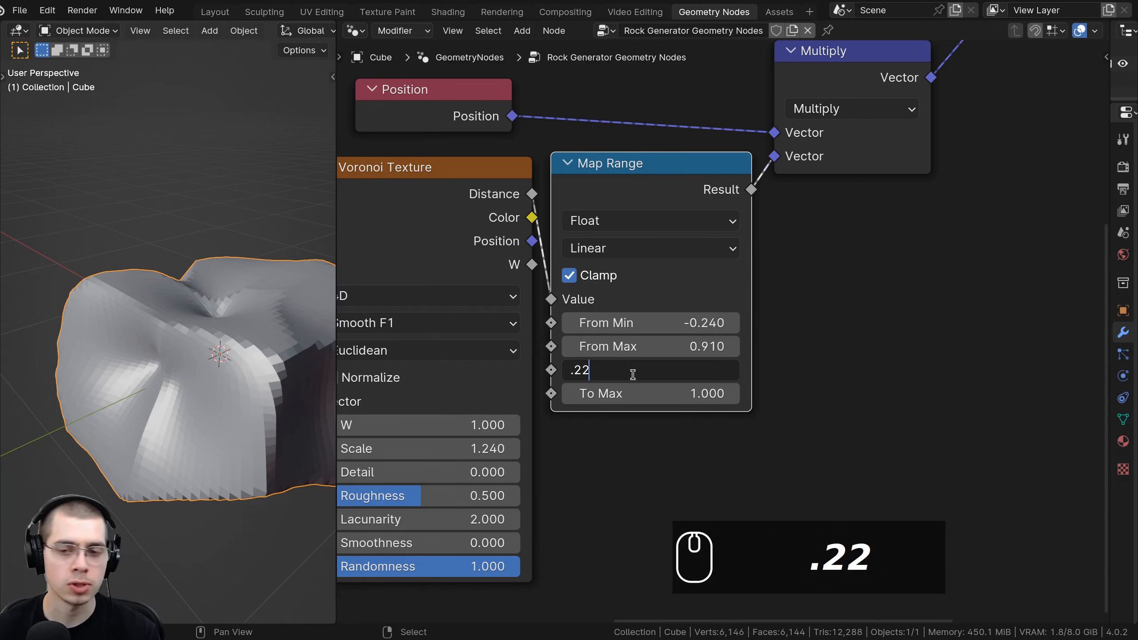
{"action": "key", "text": "Return"}
- Try a different To Max value on the Map Range node and discard the change
{"action": "mouse_move", "coordinate": [632, 393]}
{"action": "left_mouse_down", "text": "shift"}
{"action": "mouse_move", "coordinate": [654, 393]}
{"action": "mouse_move", "coordinate": [599, 393]}
{"action": "mouse_move", "coordinate": [648, 394]}
{"action": "mouse_move", "coordinate": [632, 393]}
{"action": "left_mouse_up", "text": "shift"}
{"action": "scroll", "coordinate": [432, 385], "scroll_direction": "down", "scroll_amount": 1}
{"action": "scroll", "coordinate": [268, 385], "scroll_direction": "down", "scroll_amount": 2}
{"action": "middle_click_drag", "start_coordinate": [251, 377], "coordinate": [269, 399]}
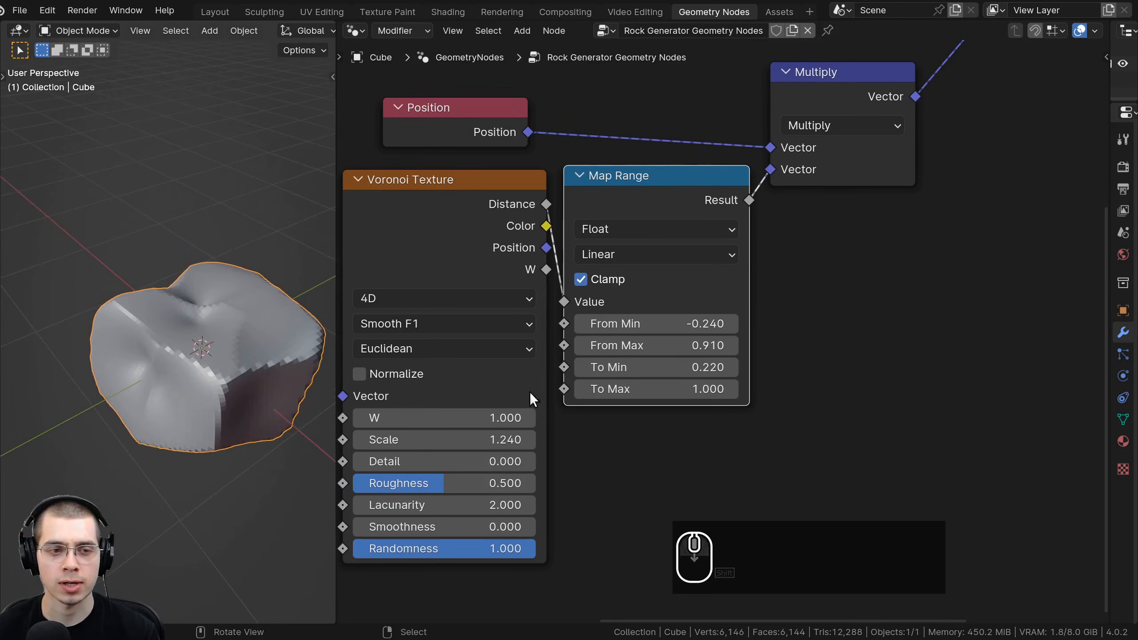
{"action": "left_click_drag", "start_coordinate": [636, 389], "coordinate": [703, 389]}
{"action": "right_click", "coordinate": [703, 389]}
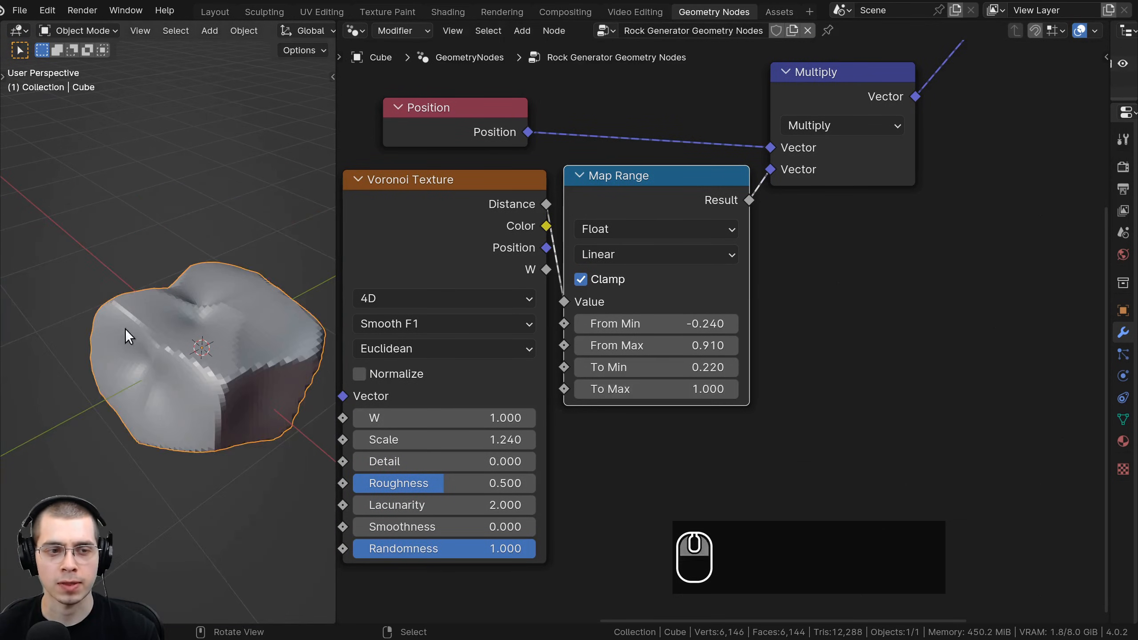
- Examine how the remapped Voronoi distances shape the rock, orbiting around it and viewing its edges up close
{"action": "scroll", "coordinate": [125, 328], "scroll_direction": "down", "scroll_amount": 4}
{"action": "left_click_drag", "start_coordinate": [662, 185], "coordinate": [663, 184]}
{"action": "middle_click_drag", "start_coordinate": [166, 314], "coordinate": [269, 350]}
{"action": "scroll", "coordinate": [269, 349], "scroll_direction": "up", "scroll_amount": 3}
{"action": "left_click_drag", "start_coordinate": [670, 344], "coordinate": [670, 343], "text": "shift"}
{"action": "scroll", "coordinate": [268, 327], "scroll_direction": "up", "scroll_amount": 2}
{"action": "middle_click_drag", "start_coordinate": [250, 318], "coordinate": [151, 252]}
{"action": "scroll", "coordinate": [211, 322], "scroll_direction": "up", "scroll_amount": 2}
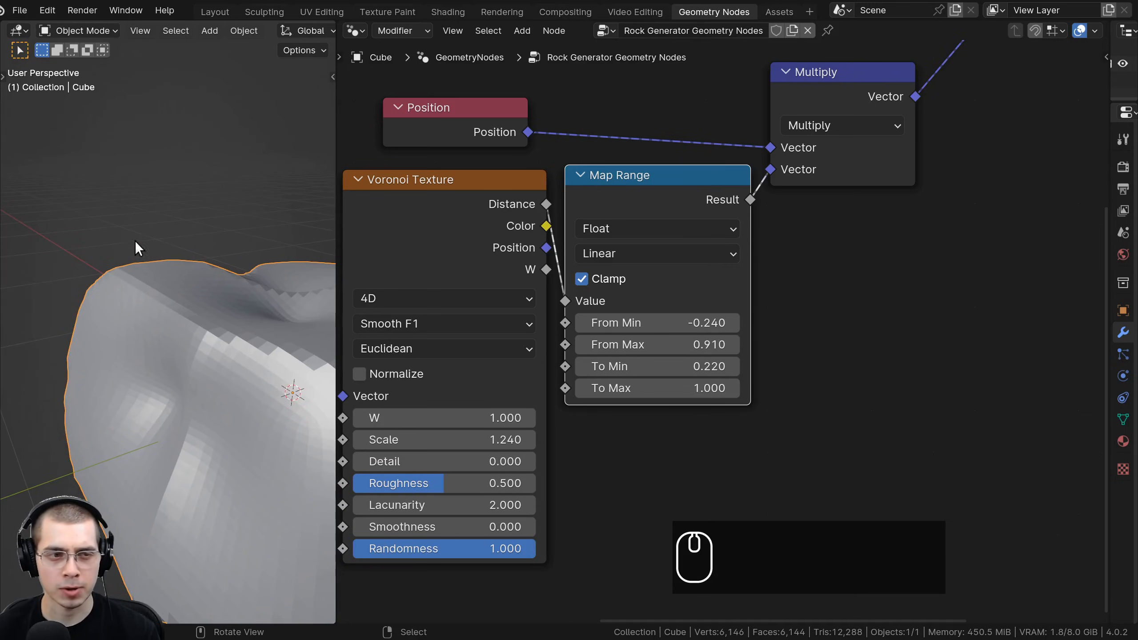
{"action": "scroll", "coordinate": [135, 241], "scroll_direction": "down", "scroll_amount": 3}
{"action": "middle_click_drag", "start_coordinate": [127, 363], "coordinate": [233, 359]}
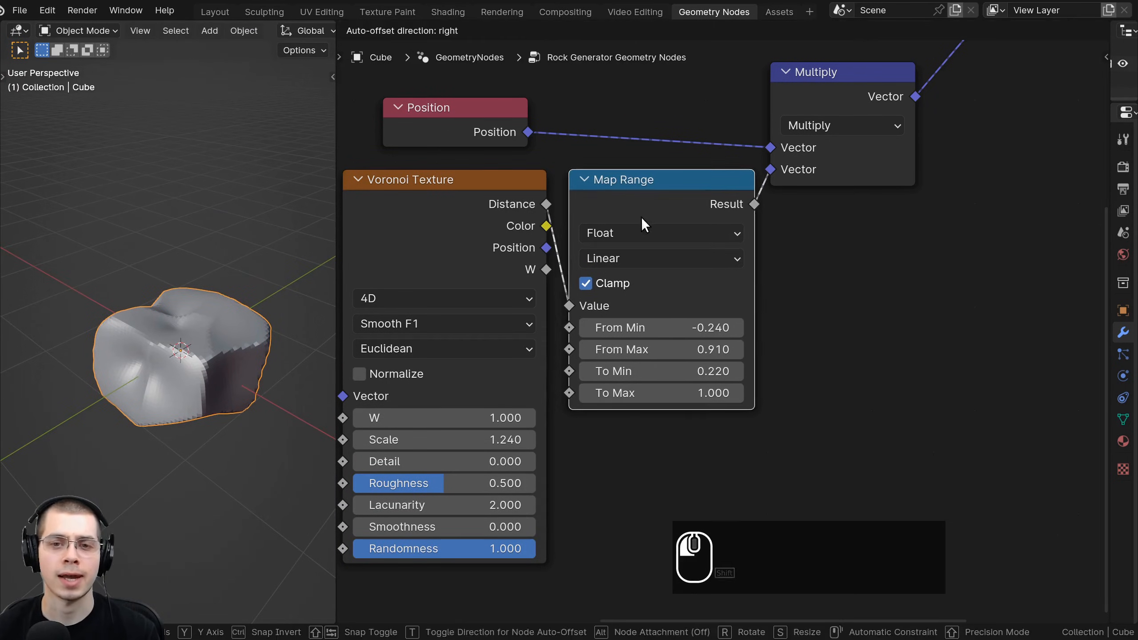
- Join the second Subdivision Surface, Position, Voronoi Texture, Map Range, Multiply and Set Position nodes into one frame
{"action": "scroll", "coordinate": [562, 290], "scroll_direction": "down", "scroll_amount": 5}
{"action": "key", "text": "a"}
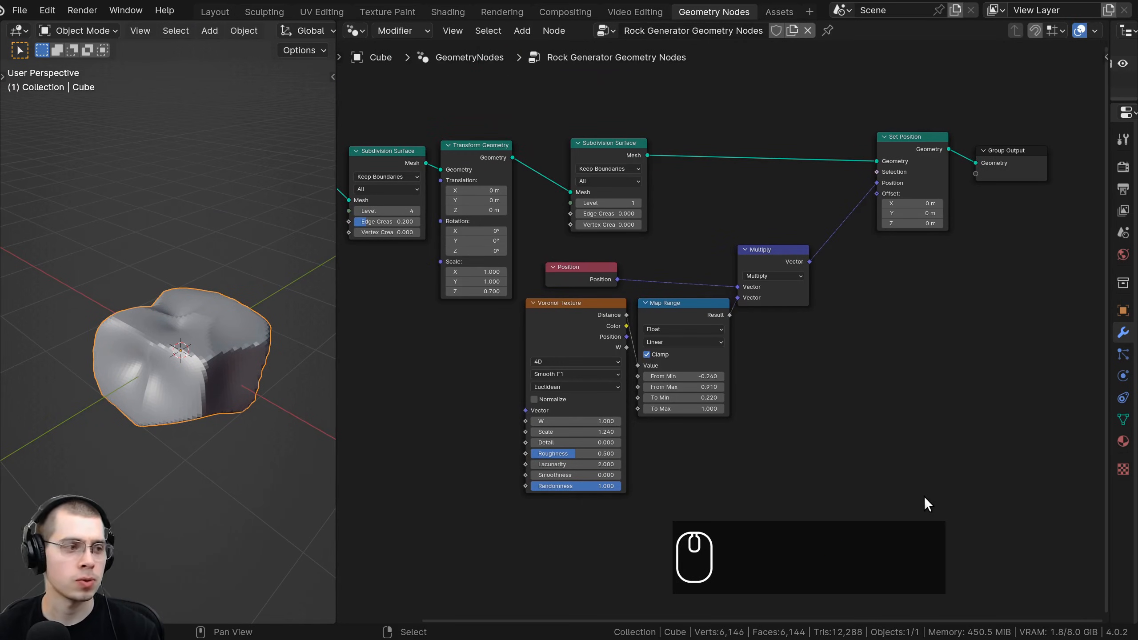
{"action": "left_click_drag", "start_coordinate": [920, 491], "coordinate": [555, 109]}
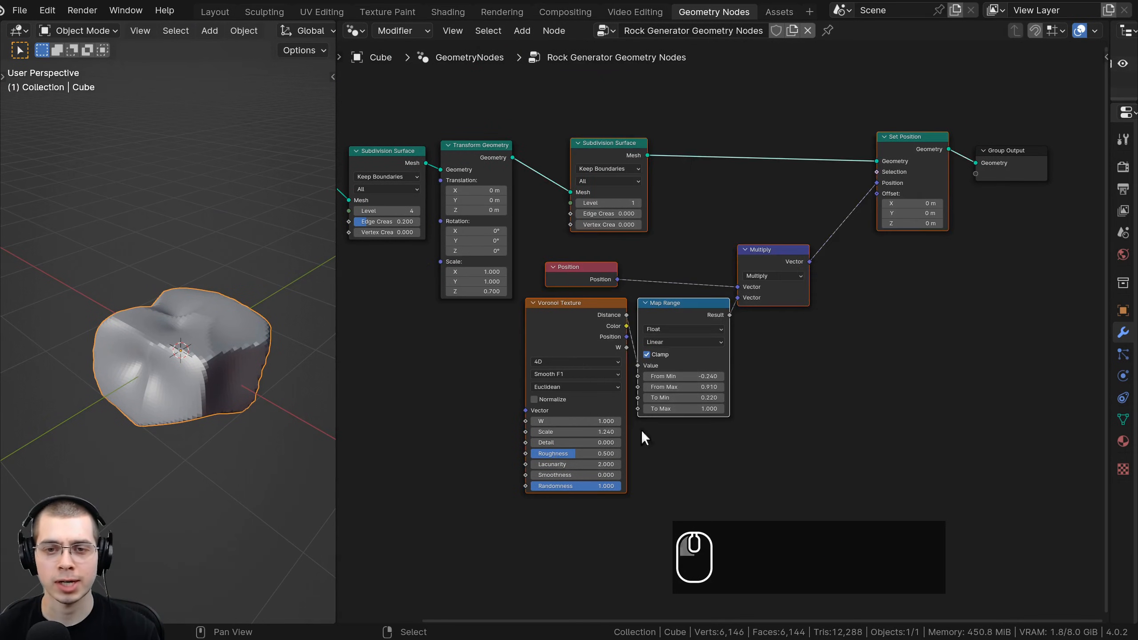
{"action": "left_click_drag", "start_coordinate": [893, 504], "coordinate": [572, 127]}
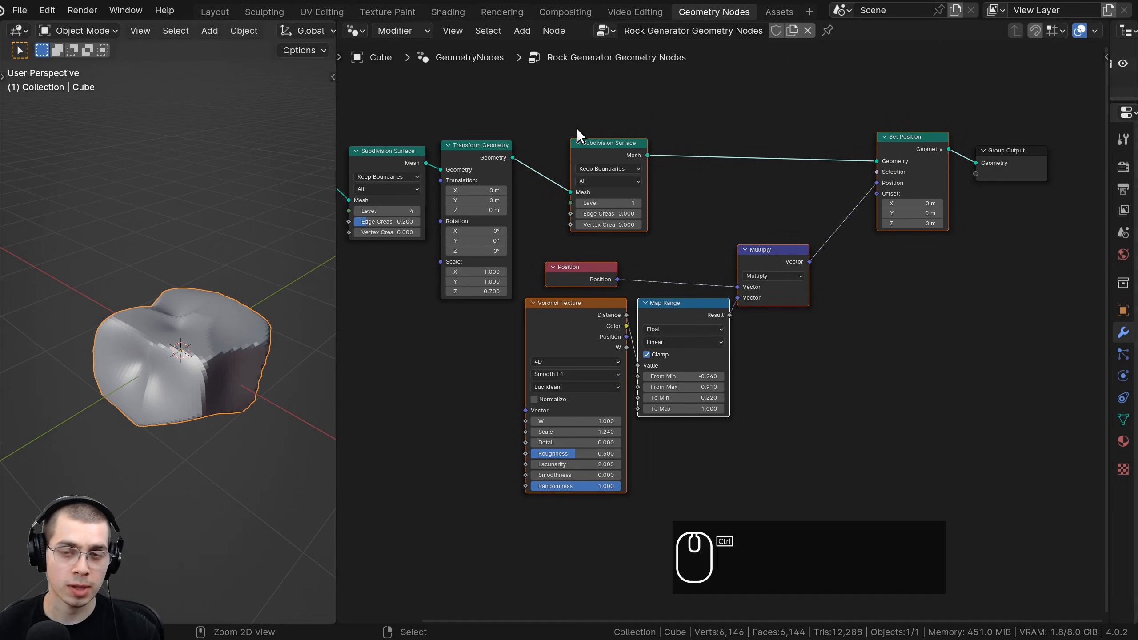
{"action": "key", "text": "ctrl+j"}
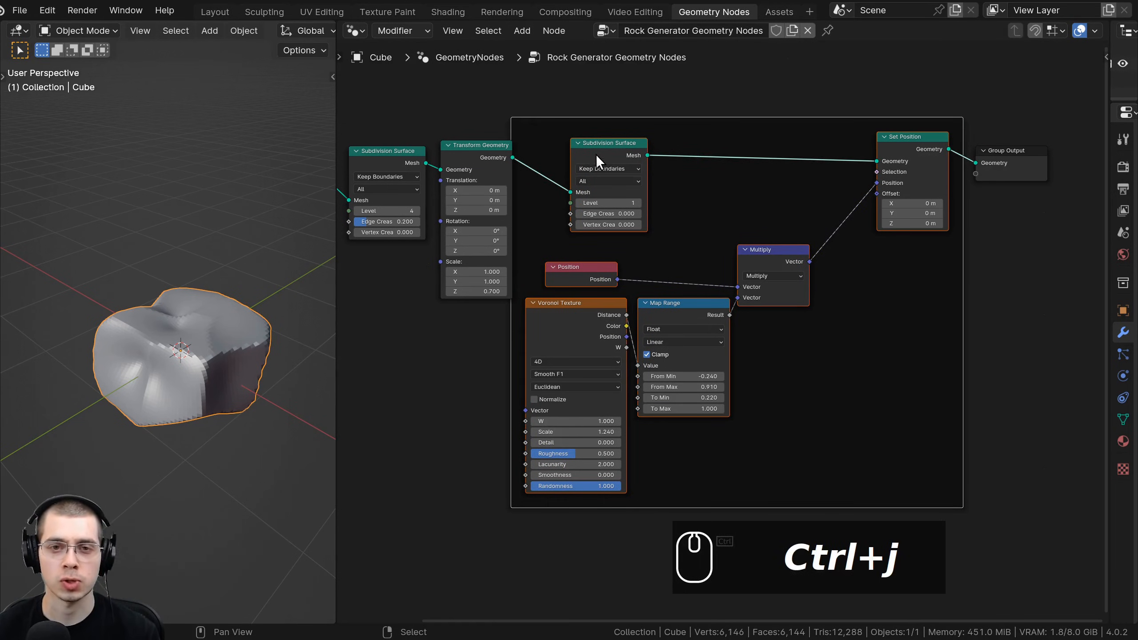
- Arrange the framed nodes more compactly and shift the Group Output node clear of the frame
{"action": "left_click_drag", "start_coordinate": [572, 268], "coordinate": [621, 233]}
{"action": "left_click", "coordinate": [600, 251]}
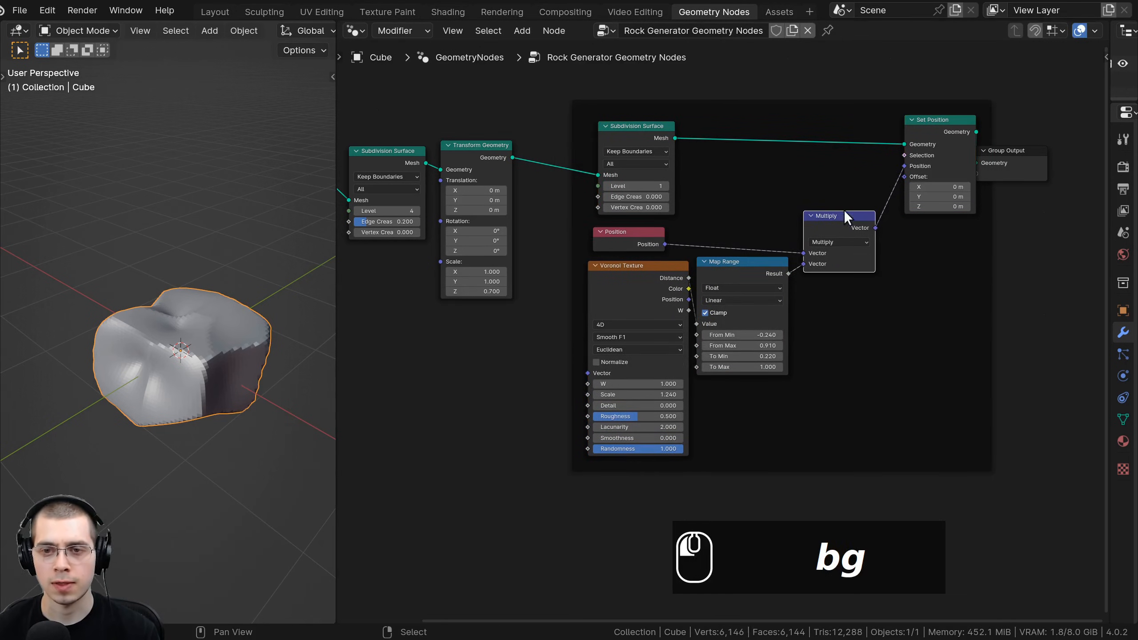
{"action": "left_click_drag", "start_coordinate": [925, 126], "coordinate": [904, 149]}
{"action": "left_click_drag", "start_coordinate": [1001, 149], "coordinate": [1015, 153]}
{"action": "left_click", "coordinate": [771, 117]}
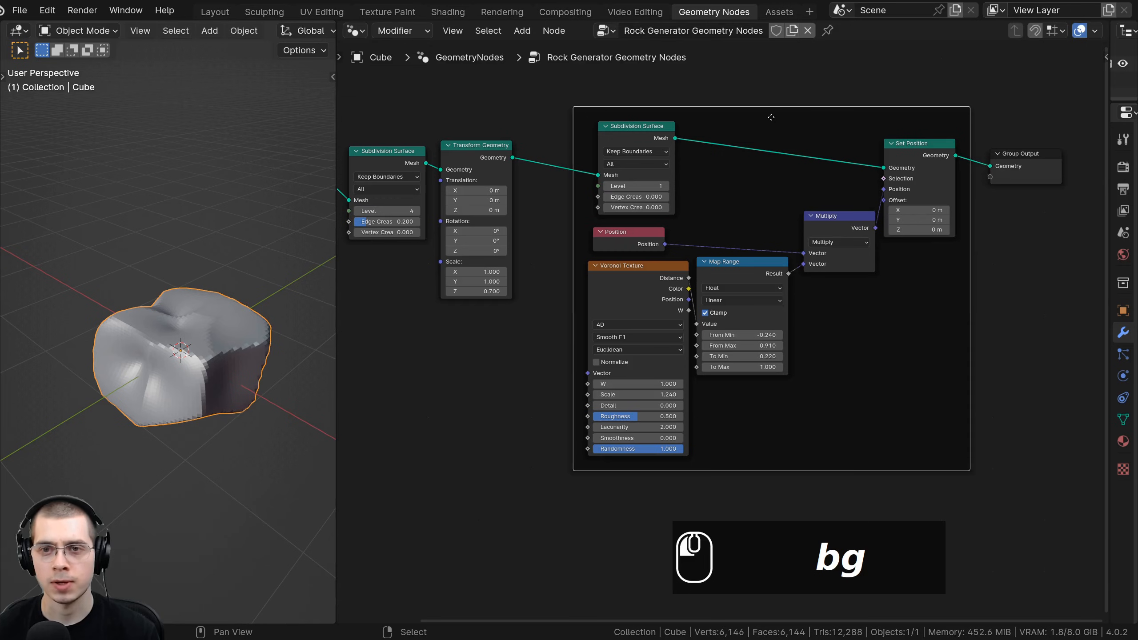
{"action": "mouse_move", "coordinate": [771, 117]}
{"action": "left_mouse_down"}
{"action": "mouse_move", "coordinate": [815, 117]}
{"action": "mouse_move", "coordinate": [736, 114]}
{"action": "mouse_move", "coordinate": [764, 117]}
{"action": "mouse_move", "coordinate": [753, 109]}
{"action": "left_mouse_up"}
{"action": "middle_click_drag", "start_coordinate": [757, 113], "coordinate": [693, 172]}
{"action": "scroll", "coordinate": [666, 186], "scroll_direction": "up", "scroll_amount": 2}
{"action": "mouse_move", "coordinate": [650, 131]}
{"action": "left_mouse_down"}
{"action": "mouse_move", "coordinate": [674, 117]}
{"action": "mouse_move", "coordinate": [658, 117]}
{"action": "left_mouse_up"}
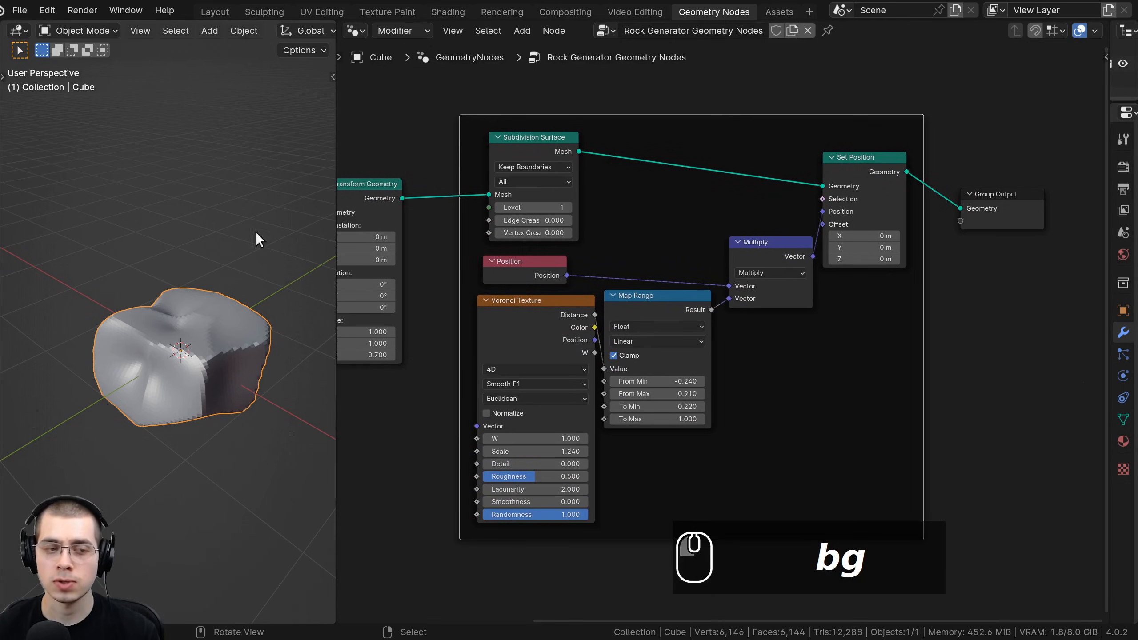
- Label the new node frame "Base Shape"
{"action": "middle_click_drag", "start_coordinate": [256, 231], "coordinate": [335, 337]}
{"action": "left_click_drag", "start_coordinate": [666, 124], "coordinate": [673, 123]}
{"action": "key", "text": "F2"}
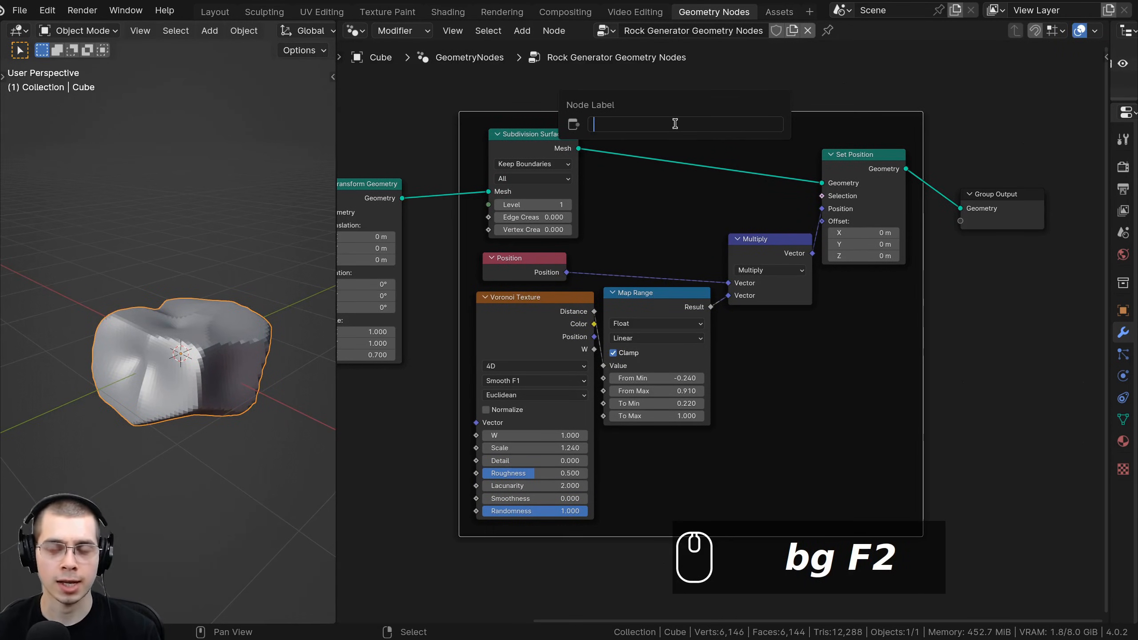
{"action": "type", "text": "Base "}
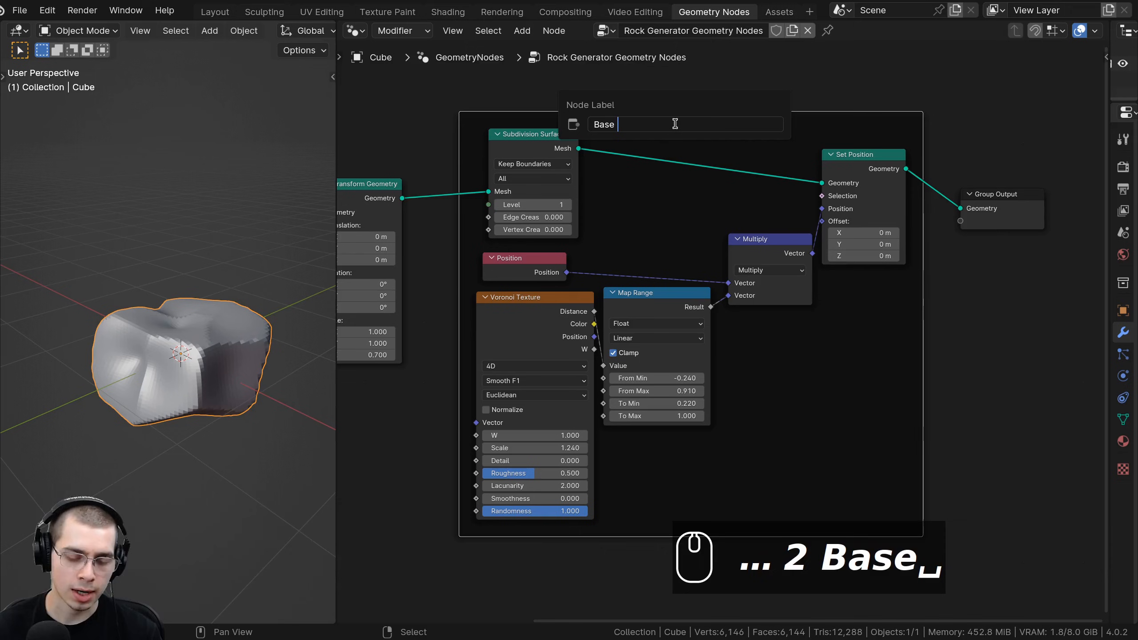
{"action": "type", "text": "Shape"}
{"action": "key", "text": "Return"}
{"action": "key", "text": "a"}
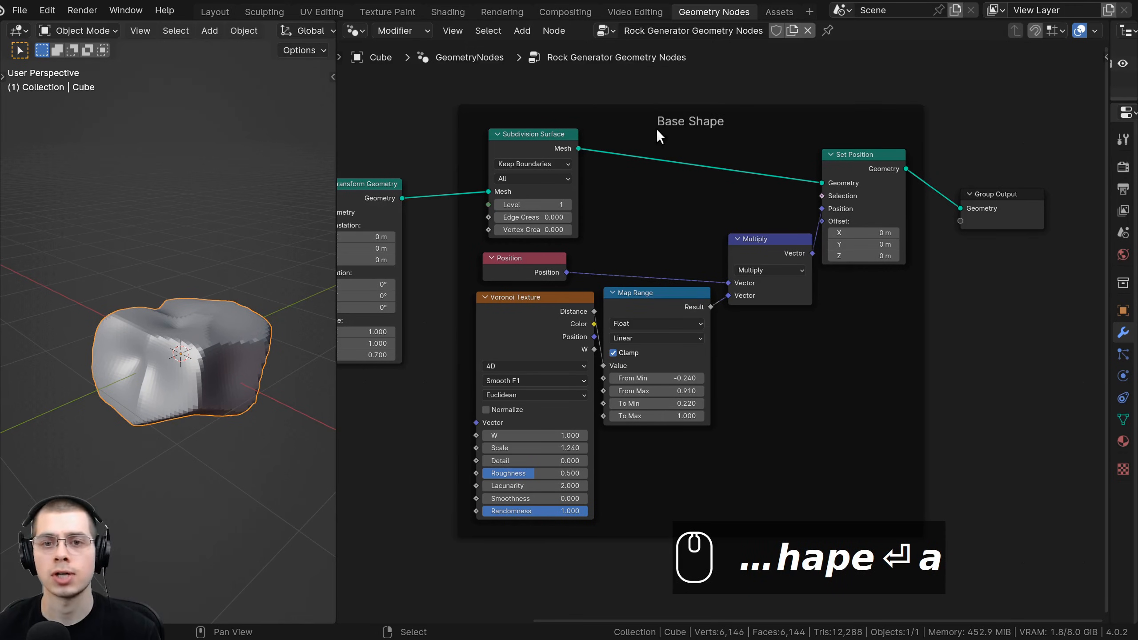
- Examine the rock's faceted surface up close from several angles
{"action": "scroll", "coordinate": [1088, 290], "scroll_direction": "down", "scroll_amount": 3}
{"action": "middle_click_drag", "start_coordinate": [637, 286], "coordinate": [675, 282]}
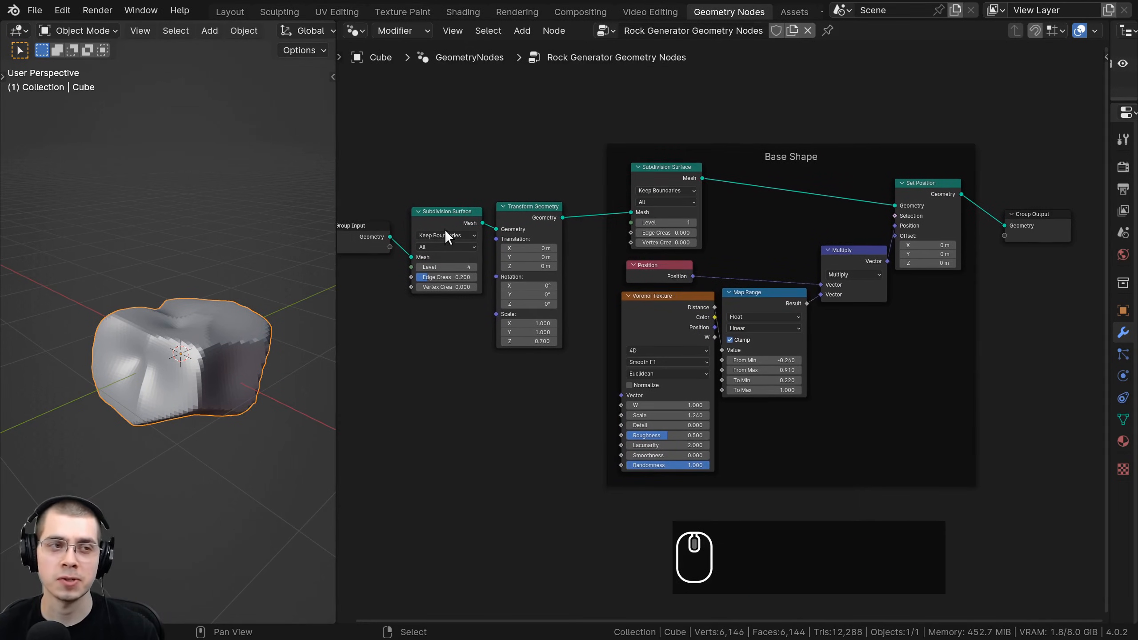
{"action": "left_click", "coordinate": [35, 10]}
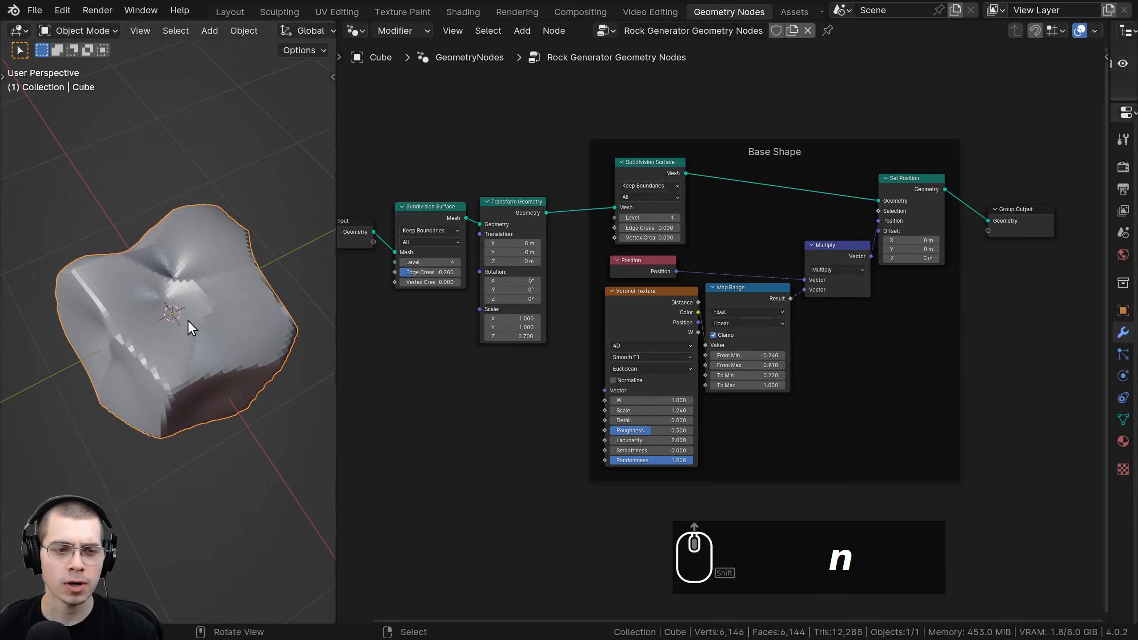
{"action": "scroll", "coordinate": [231, 237], "scroll_direction": "up", "scroll_amount": 2}
{"action": "scroll", "coordinate": [153, 276], "scroll_direction": "up", "scroll_amount": 4}
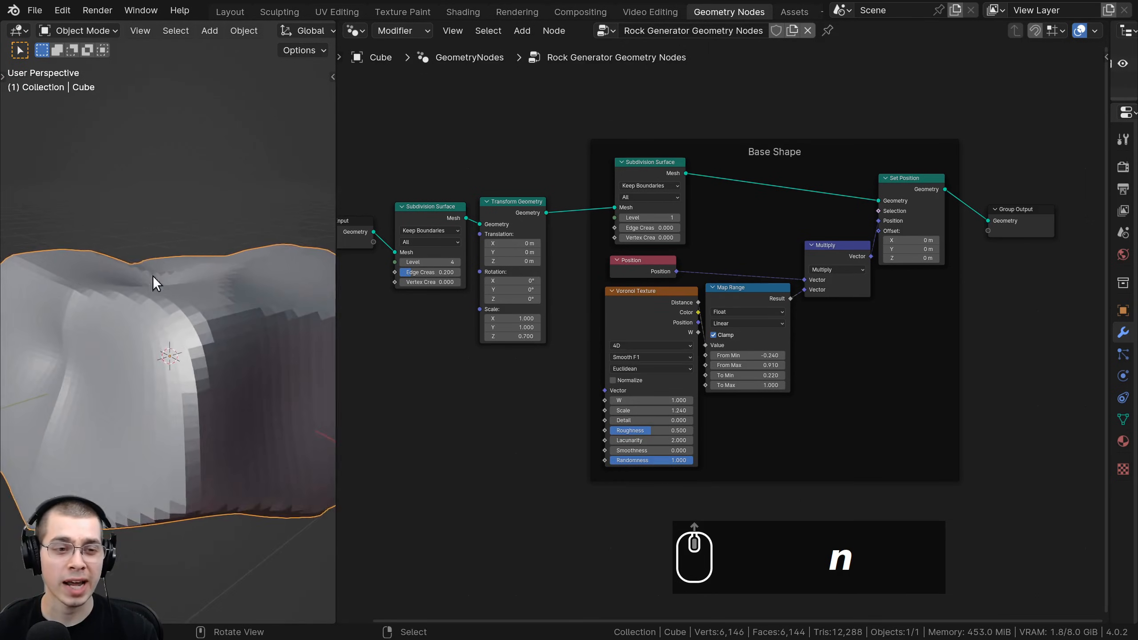
{"action": "middle_click_drag", "start_coordinate": [163, 258], "coordinate": [238, 281]}
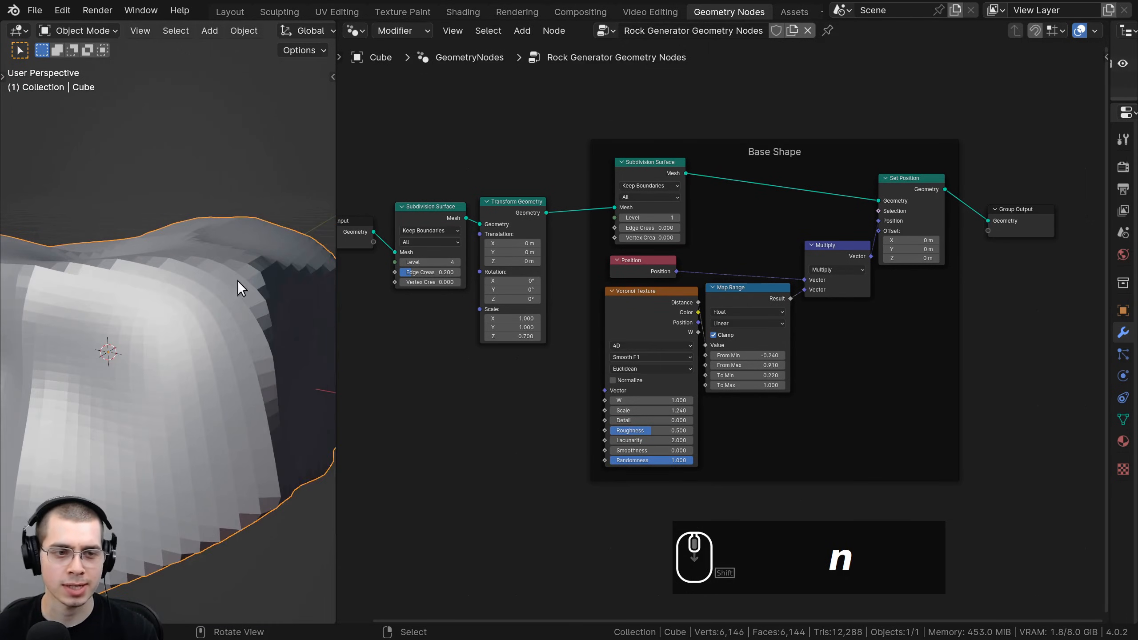
{"action": "scroll", "coordinate": [182, 396], "scroll_direction": "down", "scroll_amount": 4}
{"action": "mouse_move", "coordinate": [182, 396]}
{"action": "middle_mouse_down"}
{"action": "mouse_move", "coordinate": [151, 399]}
{"action": "mouse_move", "coordinate": [165, 399]}
{"action": "middle_mouse_up"}
{"action": "scroll", "coordinate": [941, 310], "scroll_direction": "down", "scroll_amount": 2}
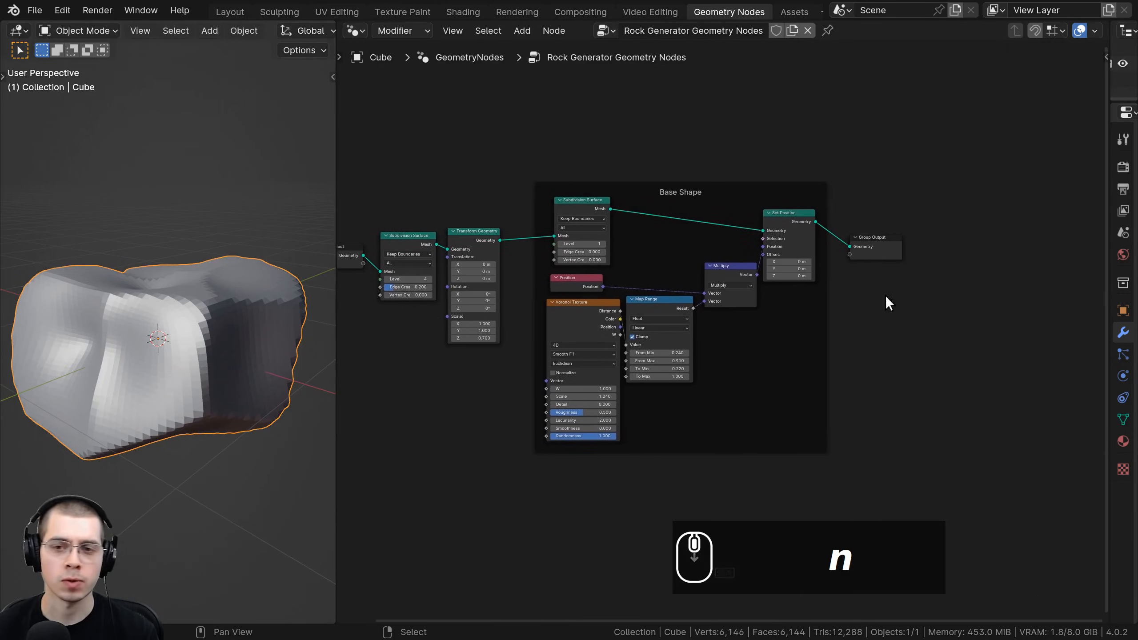
- Move the Group Output node farther from the Base Shape frame to make room for more nodes
{"action": "middle_click_drag", "start_coordinate": [721, 243], "coordinate": [704, 230]}
{"action": "scroll", "coordinate": [704, 230], "scroll_direction": "up", "scroll_amount": 2}
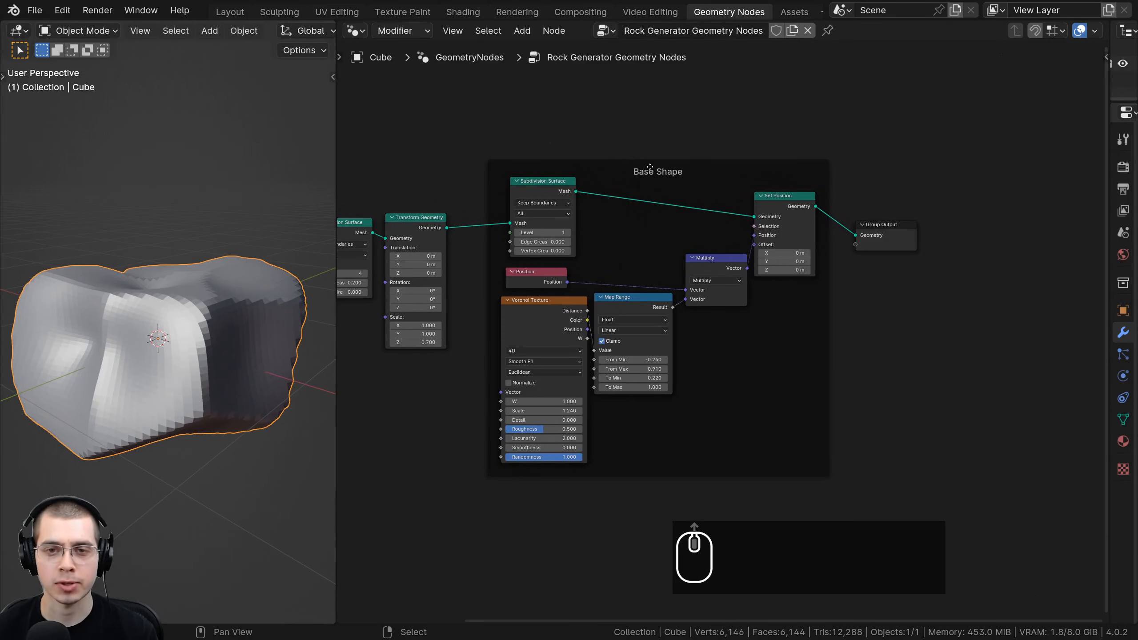
{"action": "middle_click_drag", "start_coordinate": [823, 213], "coordinate": [786, 232]}
{"action": "left_click_drag", "start_coordinate": [820, 200], "coordinate": [831, 291]}
{"action": "key", "text": "g"}
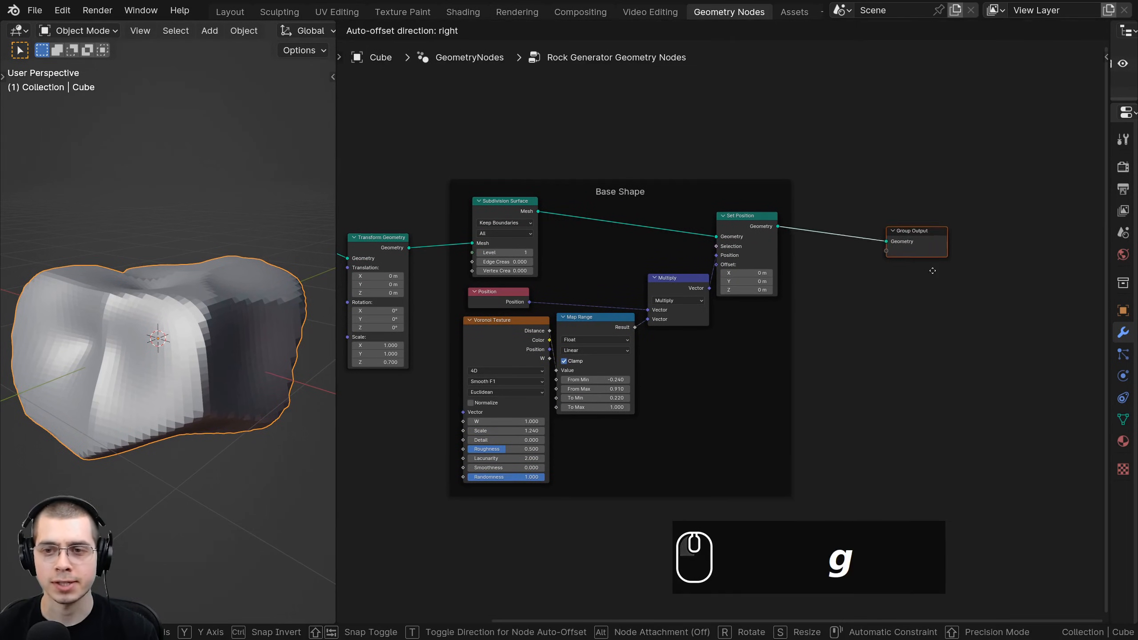
{"action": "left_click", "coordinate": [980, 272]}
{"action": "key", "text": "a"}
{"action": "scroll", "coordinate": [709, 326], "scroll_direction": "up", "scroll_amount": 1}
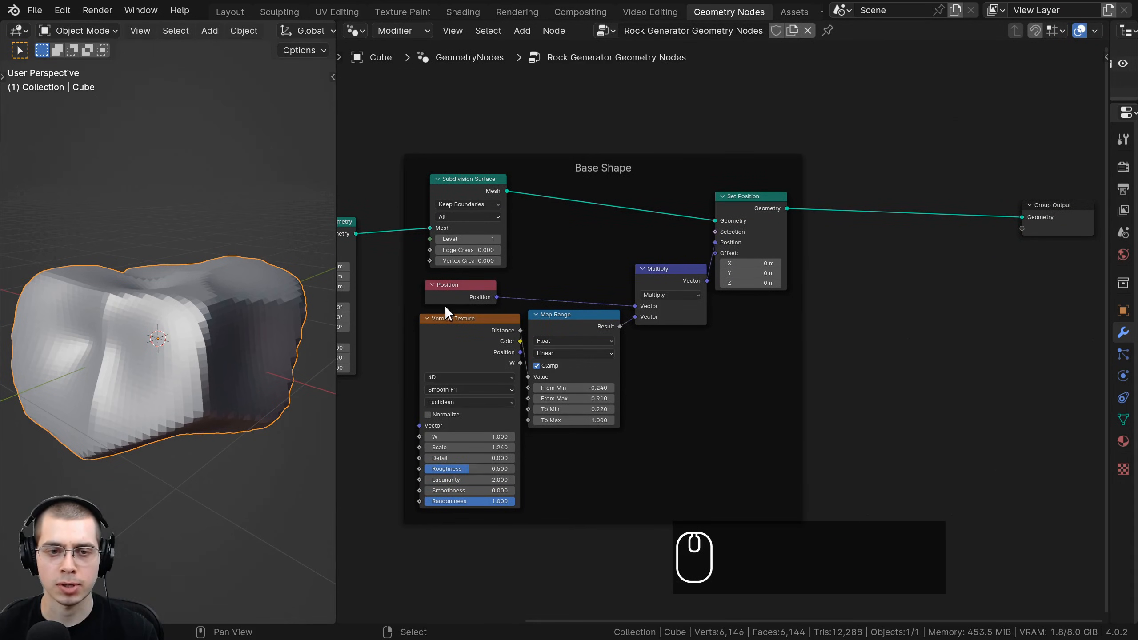
- Duplicate the Base Shape frame's Position, Multiply and Set Position nodes together
{"action": "left_click", "coordinate": [744, 203]}
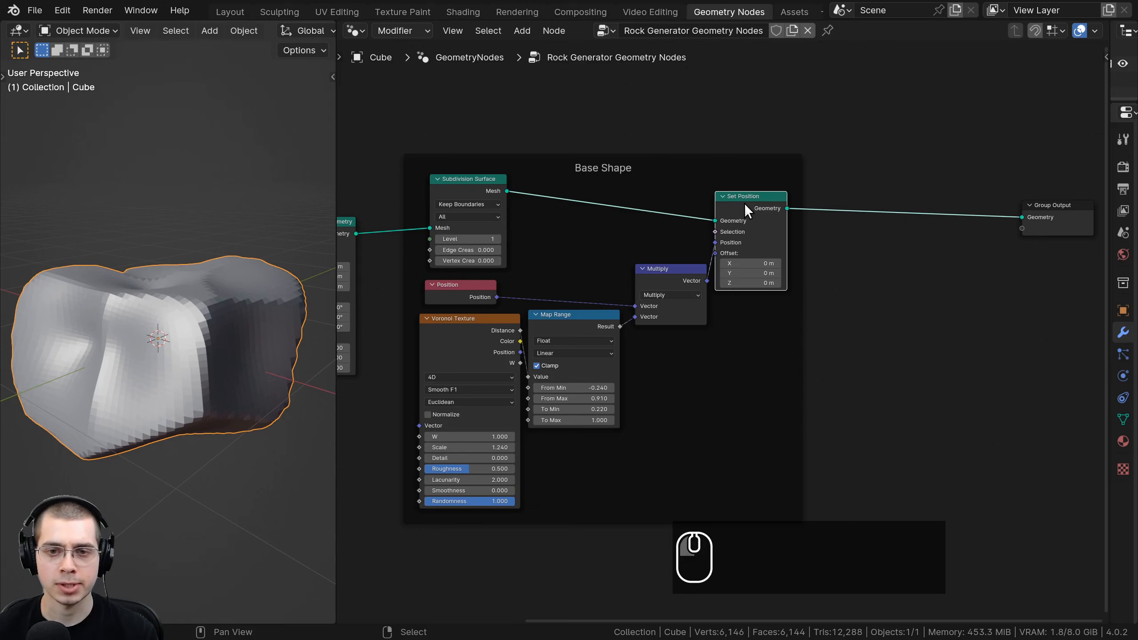
{"action": "left_click", "coordinate": [674, 274], "text": "shift"}
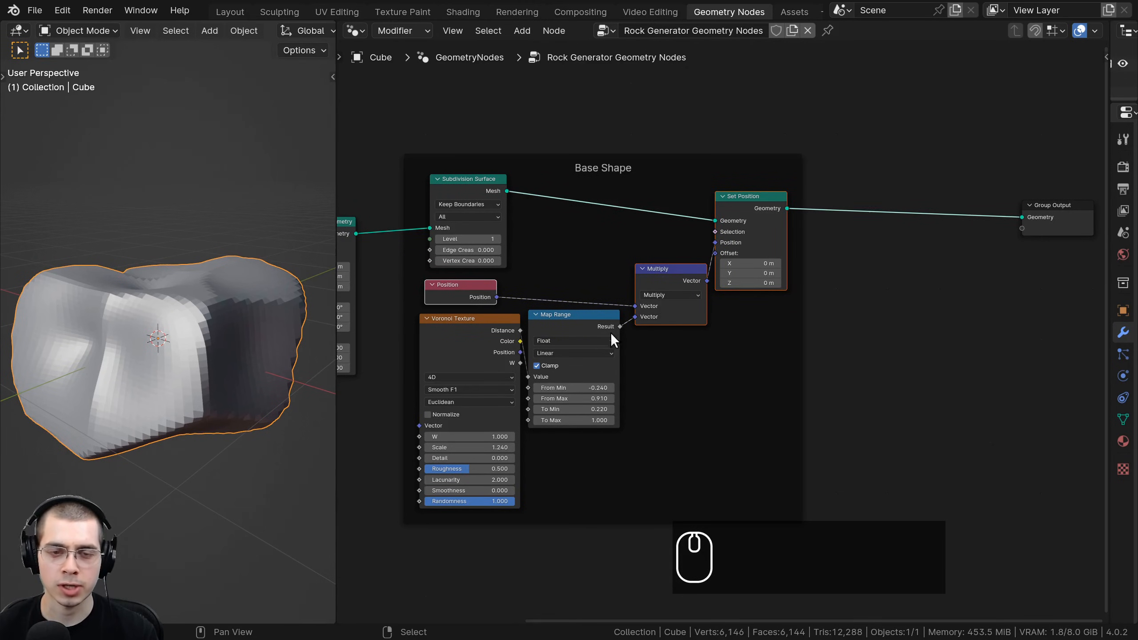
{"action": "middle_click_drag", "start_coordinate": [609, 332], "coordinate": [628, 319]}
{"action": "middle_click_drag", "start_coordinate": [170, 358], "coordinate": [211, 315]}
{"action": "scroll", "coordinate": [211, 315], "scroll_direction": "up", "scroll_amount": 2}
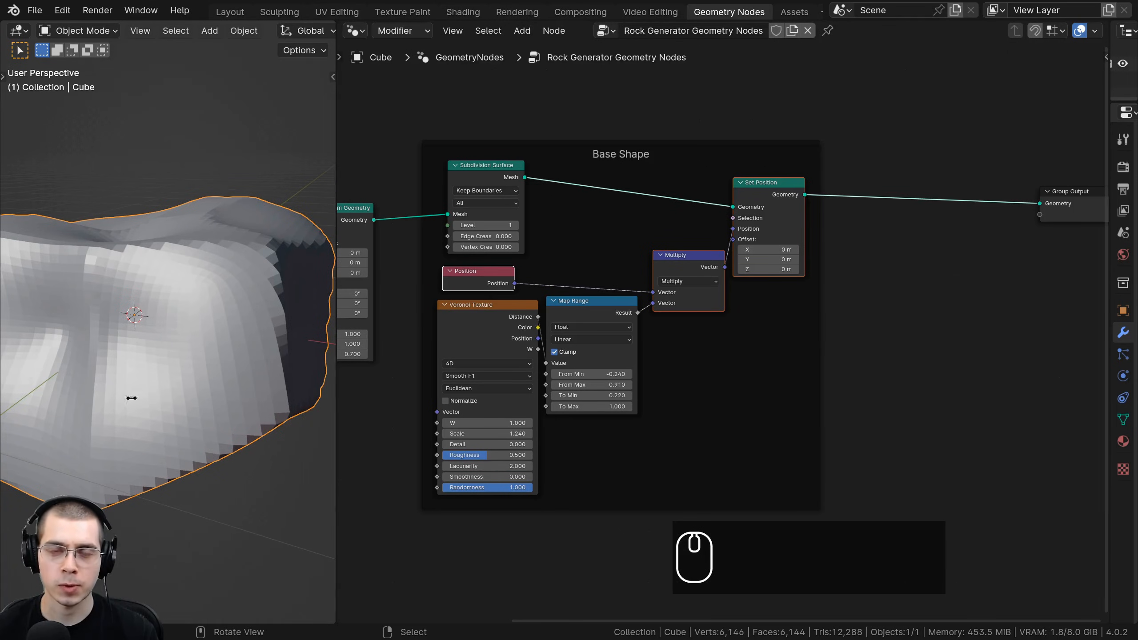
{"action": "scroll", "coordinate": [600, 287], "scroll_direction": "down", "scroll_amount": 2}
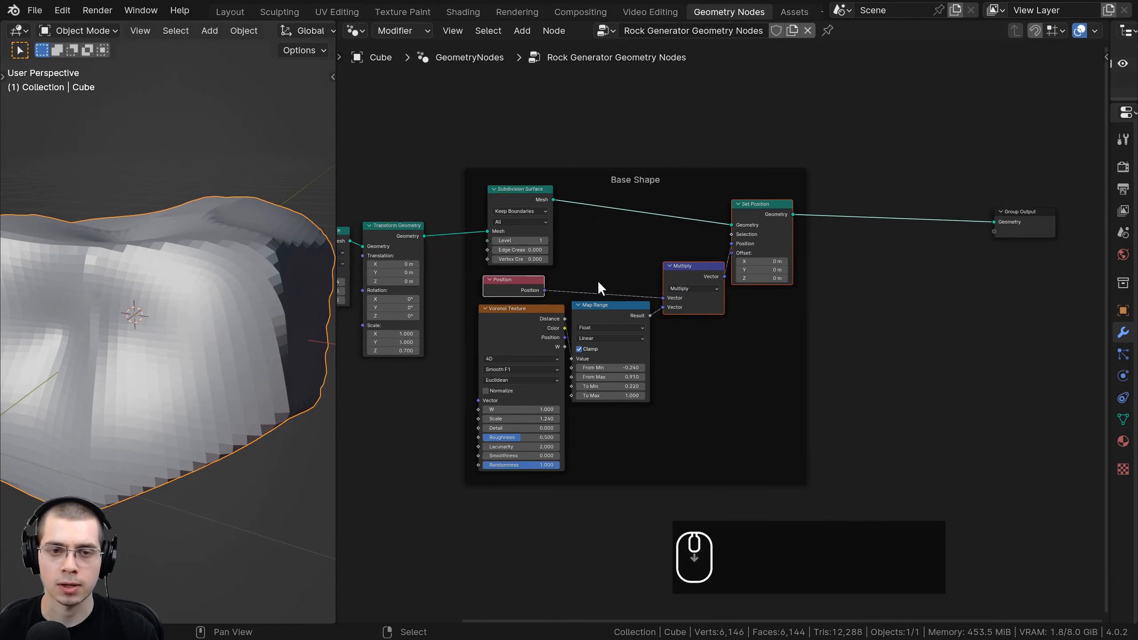
{"action": "left_click", "coordinate": [528, 289]}
{"action": "left_click", "coordinate": [689, 279], "text": "shift"}
{"action": "left_click", "coordinate": [754, 219], "text": "shift"}
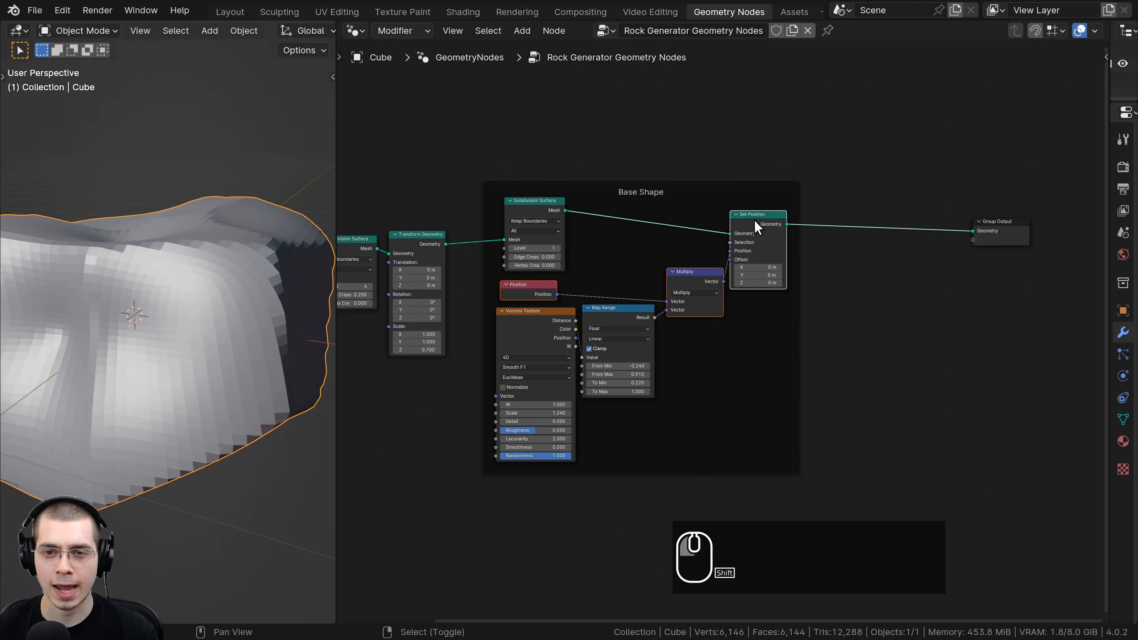
{"action": "middle_click_drag", "start_coordinate": [668, 321], "coordinate": [608, 340]}
{"action": "key", "text": "shift+d"}
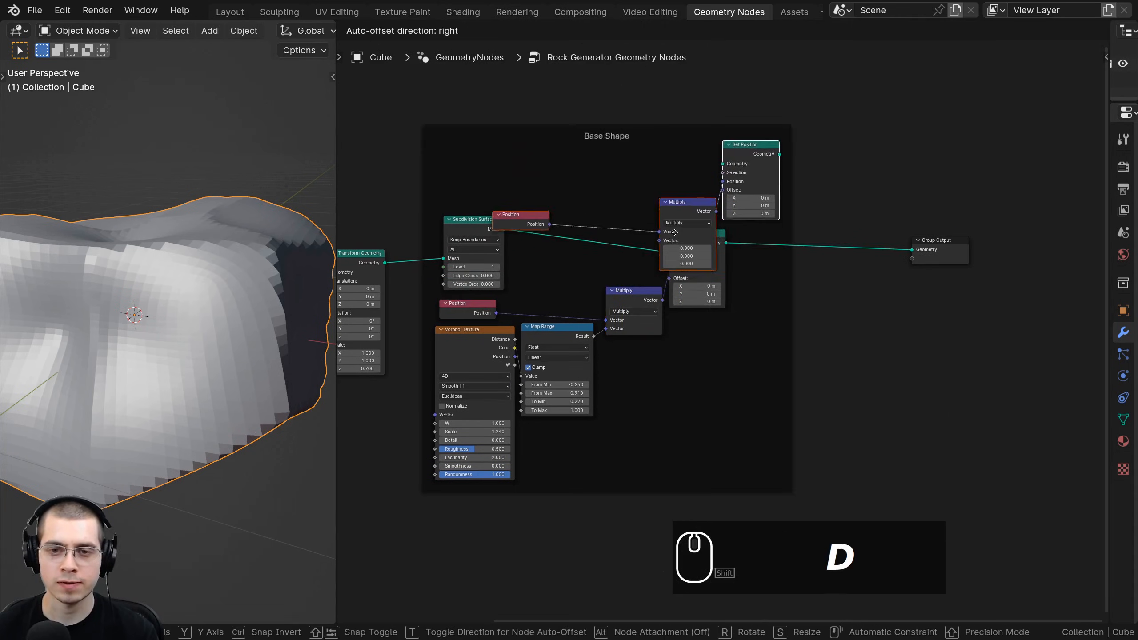
{"action": "left_click", "coordinate": [689, 174]}
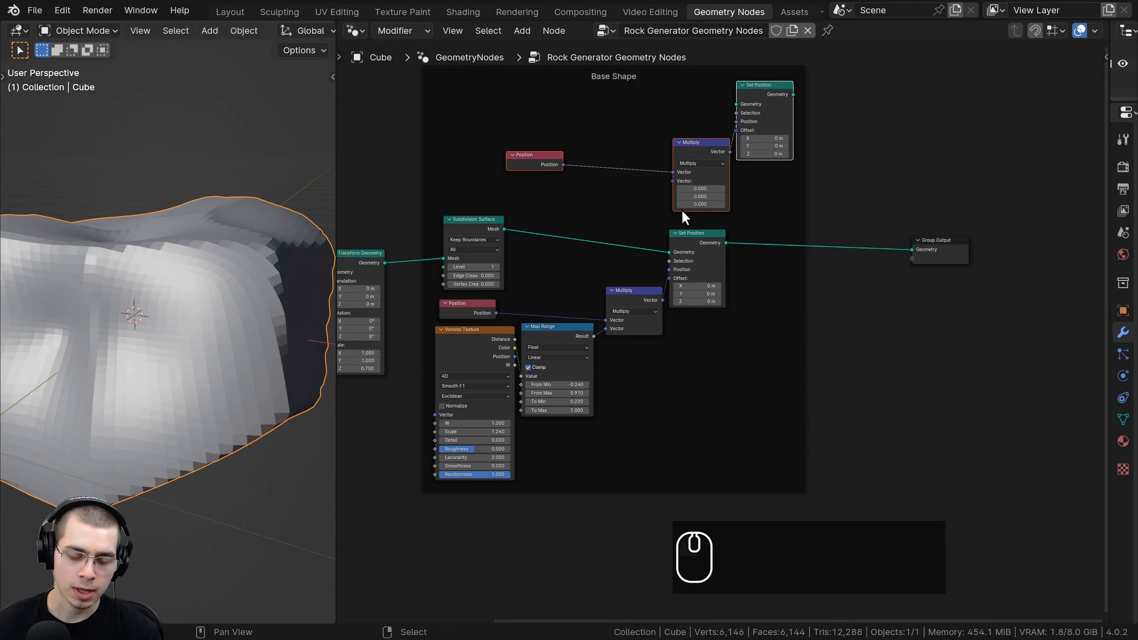
- Detach the duplicated nodes from the Base Shape frame and place them in the empty area beyond it
{"action": "key", "text": "alt+p"}
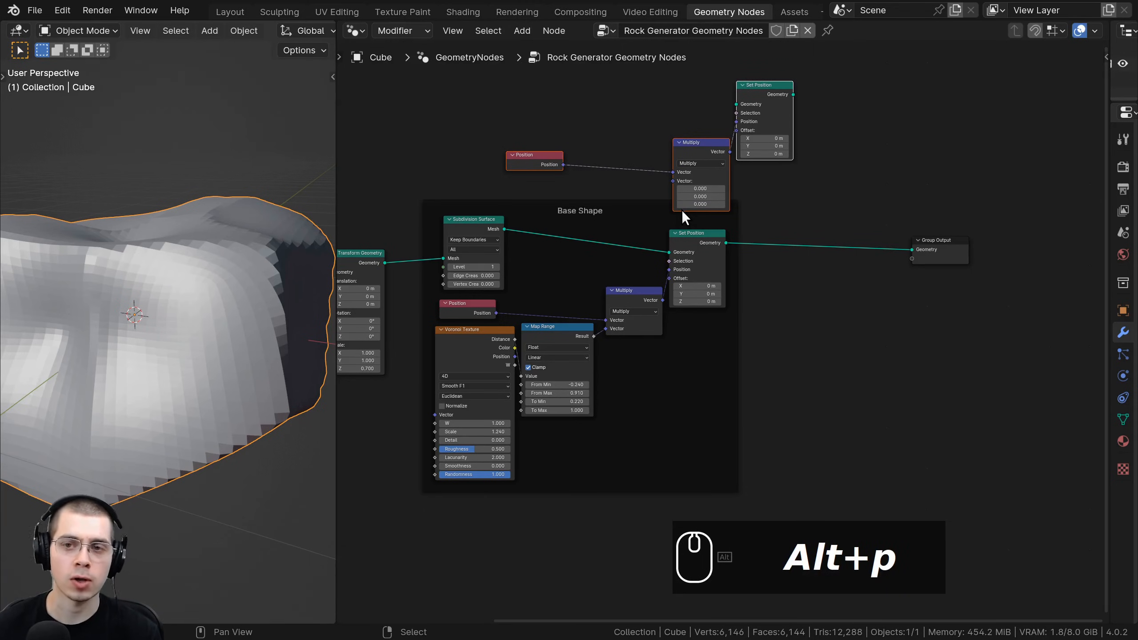
{"action": "key", "text": "g"}
{"action": "middle_click_drag", "start_coordinate": [914, 136], "coordinate": [809, 149]}
{"action": "key", "text": "g"}
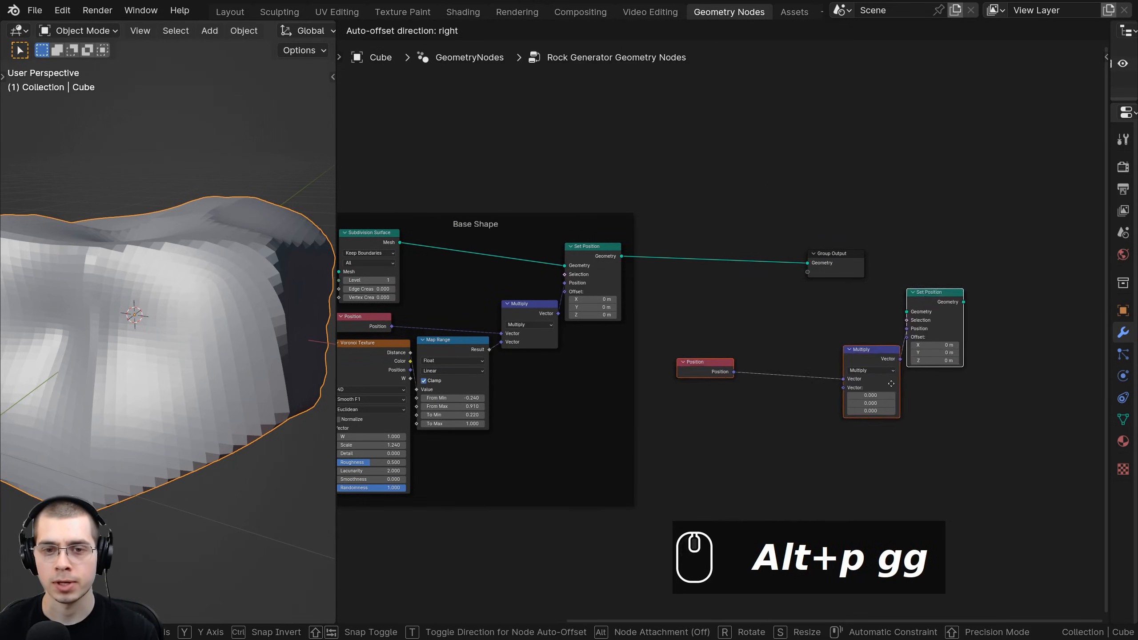
{"action": "left_click", "coordinate": [902, 423]}
- Move the Group Output node farther out and place the duplicated Set Position node just before it
{"action": "left_click", "coordinate": [700, 353]}
{"action": "middle_click_drag", "start_coordinate": [744, 341], "coordinate": [651, 396]}
{"action": "scroll", "coordinate": [732, 326], "scroll_direction": "up", "scroll_amount": 2}
{"action": "left_click_drag", "start_coordinate": [743, 318], "coordinate": [941, 297]}
{"action": "middle_click_drag", "start_coordinate": [830, 335], "coordinate": [890, 328]}
{"action": "left_click", "coordinate": [894, 322]}
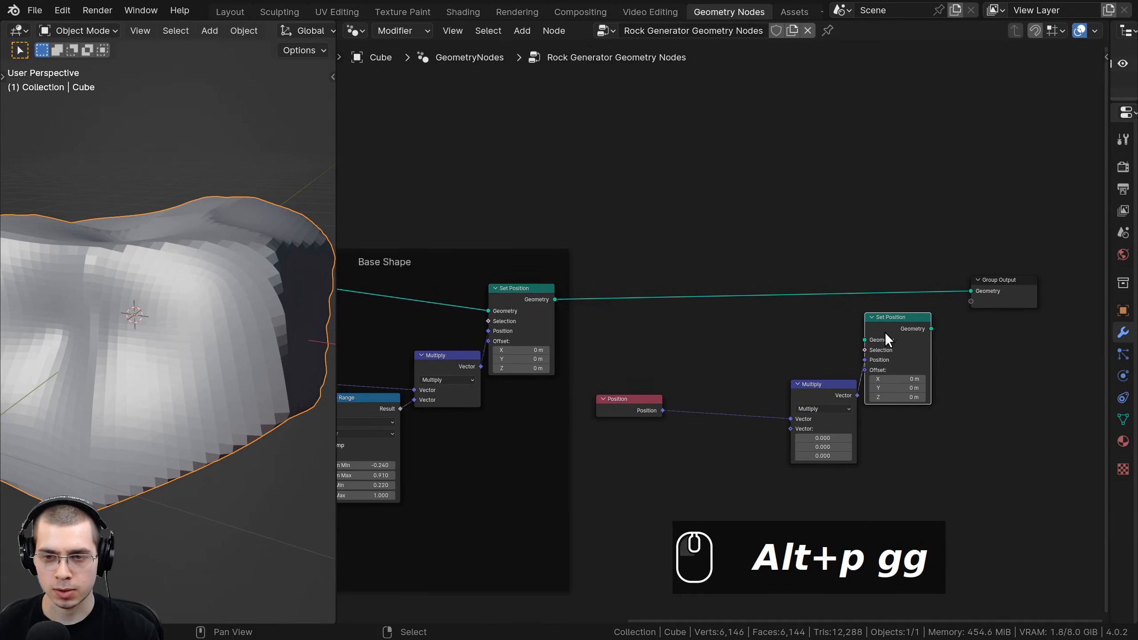
{"action": "mouse_move", "coordinate": [888, 323]}
{"action": "left_mouse_down"}
{"action": "mouse_move", "coordinate": [867, 271]}
{"action": "mouse_move", "coordinate": [894, 308]}
{"action": "left_mouse_up"}
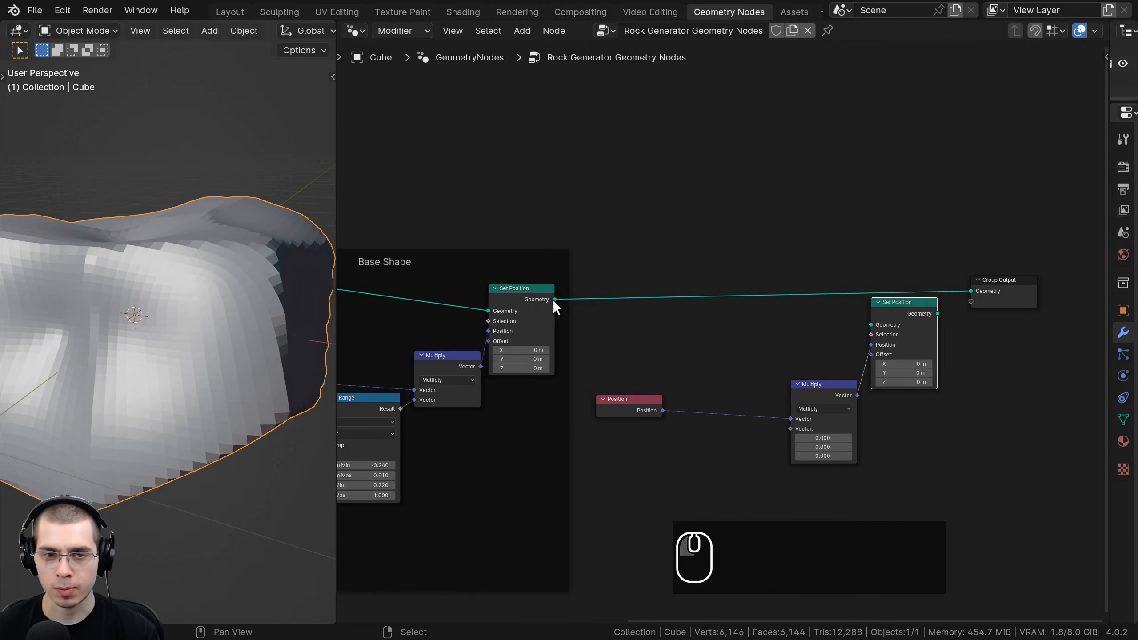
- Connect the Base Shape Set Position geometry through the duplicated Set Position node to the Group Output
{"action": "left_click_drag", "start_coordinate": [555, 299], "coordinate": [903, 302]}
{"action": "scroll", "coordinate": [914, 310], "scroll_direction": "up", "scroll_amount": 1}
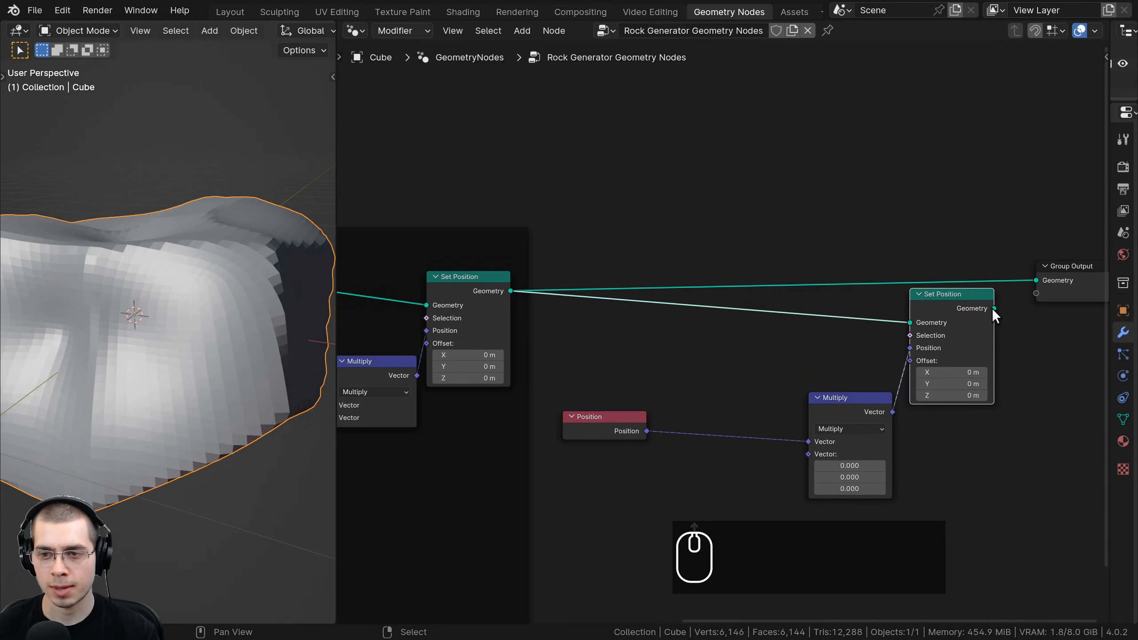
{"action": "left_click_drag", "start_coordinate": [993, 308], "coordinate": [928, 224]}
{"action": "left_click_drag", "start_coordinate": [1028, 279], "coordinate": [1032, 280]}
- Bring the duplicated Position and Multiply nodes closer to their Set Position node and shift all three toward the Base Shape frame
{"action": "left_click_drag", "start_coordinate": [628, 412], "coordinate": [820, 432]}
{"action": "key", "text": "b"}
{"action": "key", "text": "g"}
{"action": "left_click", "coordinate": [822, 415]}
{"action": "key", "text": "b"}
{"action": "left_click_drag", "start_coordinate": [843, 306], "coordinate": [917, 354]}
{"action": "key", "text": "g"}
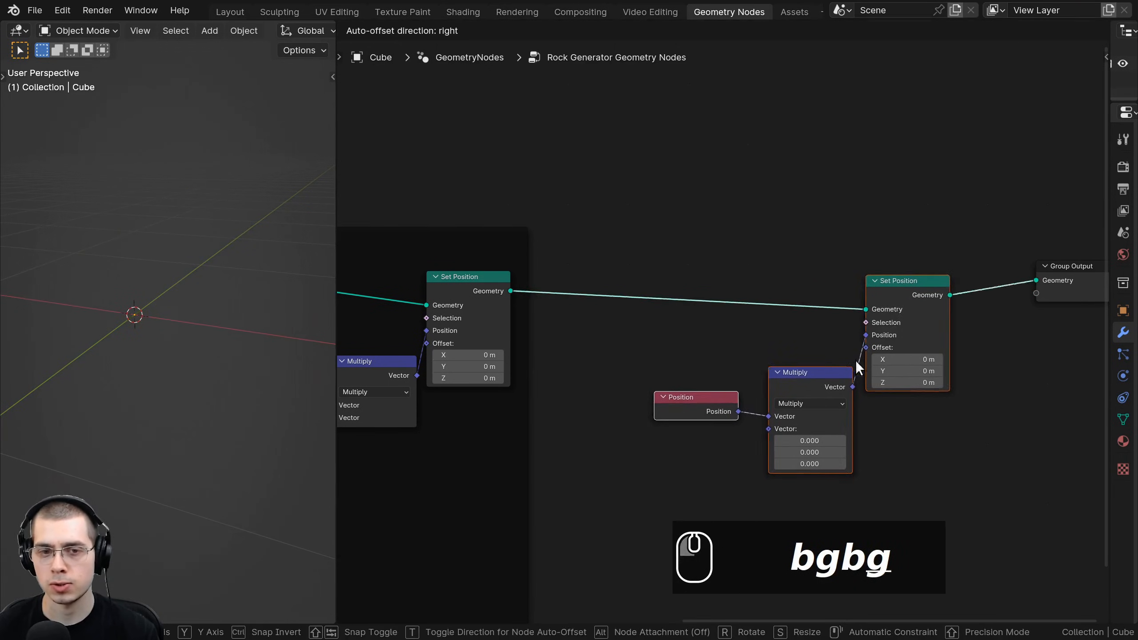
{"action": "left_click", "coordinate": [787, 342]}
- Move the Group Output node closer to the duplicated Set Position node
{"action": "middle_click_drag", "start_coordinate": [1022, 259], "coordinate": [835, 267]}
{"action": "key", "text": "b"}
{"action": "left_click_drag", "start_coordinate": [815, 223], "coordinate": [897, 367]}
{"action": "key", "text": "g"}
{"action": "left_click", "coordinate": [846, 364]}
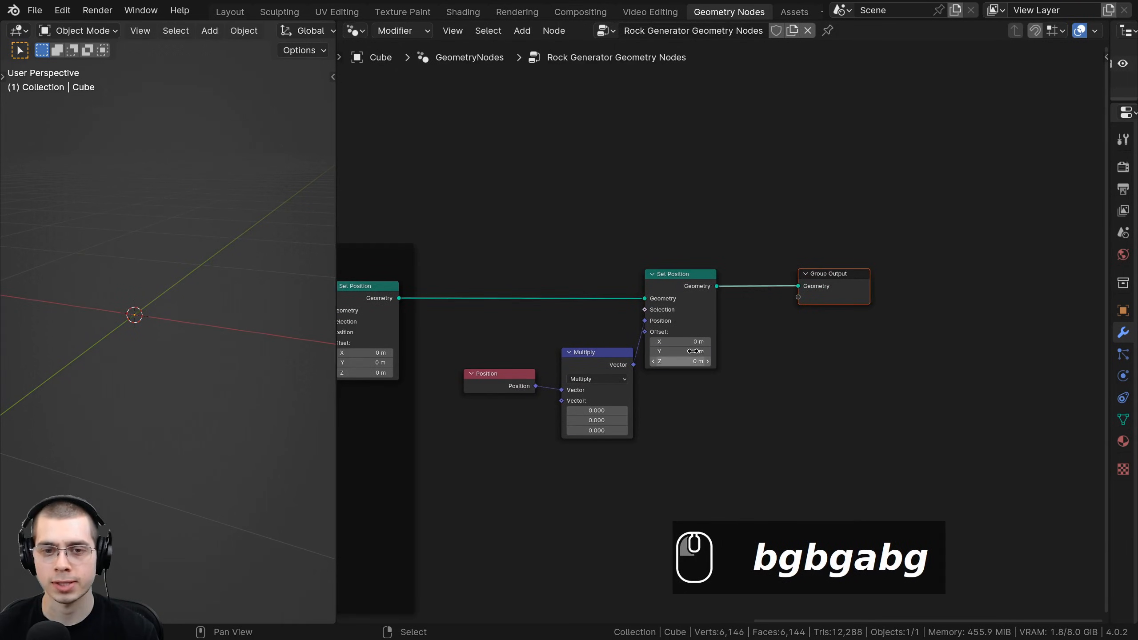
- Reposition the duplicated Position and Multiply nodes to leave more space before the new Set Position node
{"action": "key", "text": "a"}
{"action": "middle_click_drag", "start_coordinate": [627, 359], "coordinate": [819, 300]}
{"action": "left_click_drag", "start_coordinate": [692, 319], "coordinate": [782, 327]}
{"action": "key", "text": "g"}
{"action": "left_click", "coordinate": [750, 319]}
{"action": "key", "text": "a"}
{"action": "middle_click_drag", "start_coordinate": [658, 325], "coordinate": [716, 305]}
{"action": "scroll", "coordinate": [717, 305], "scroll_direction": "up", "scroll_amount": 3}
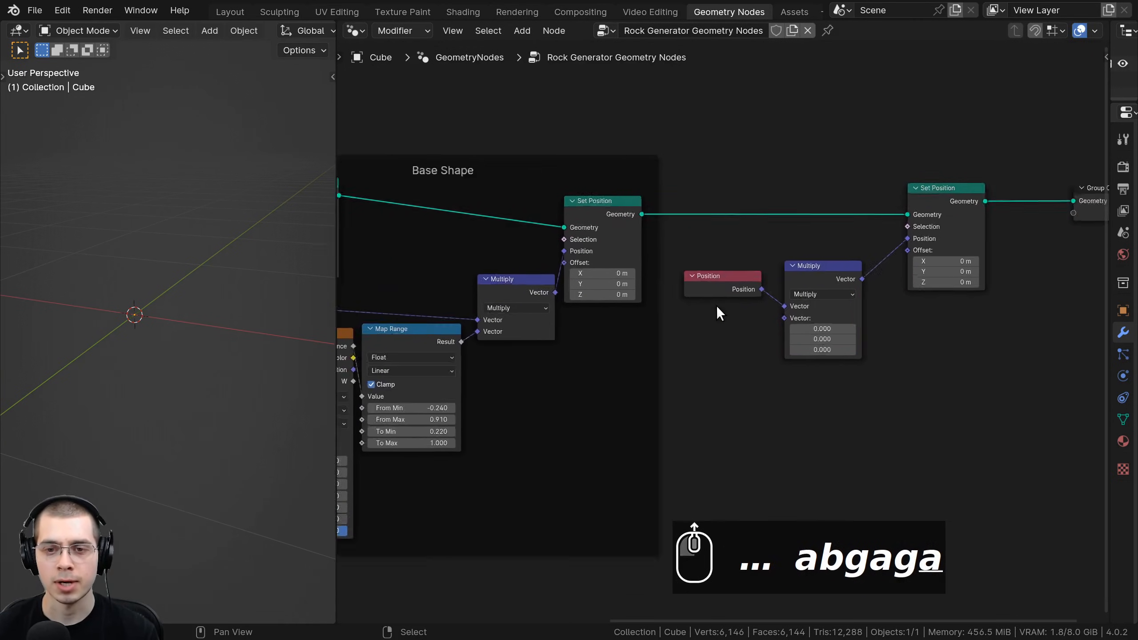
{"action": "left_click", "coordinate": [722, 272]}
{"action": "left_click", "coordinate": [850, 268]}
{"action": "left_click_drag", "start_coordinate": [878, 428], "coordinate": [703, 260]}
{"action": "key", "text": "g"}
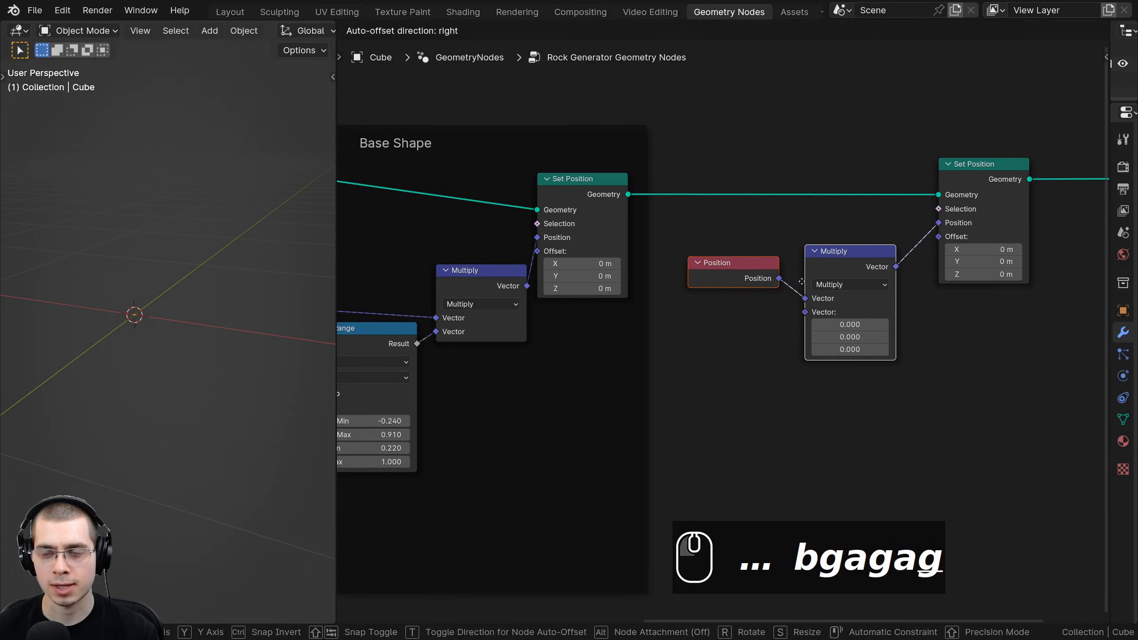
{"action": "right_click", "coordinate": [843, 306]}
- Add a Noise Texture node below the Position node of the second displacement stage
{"action": "left_click", "coordinate": [970, 168]}
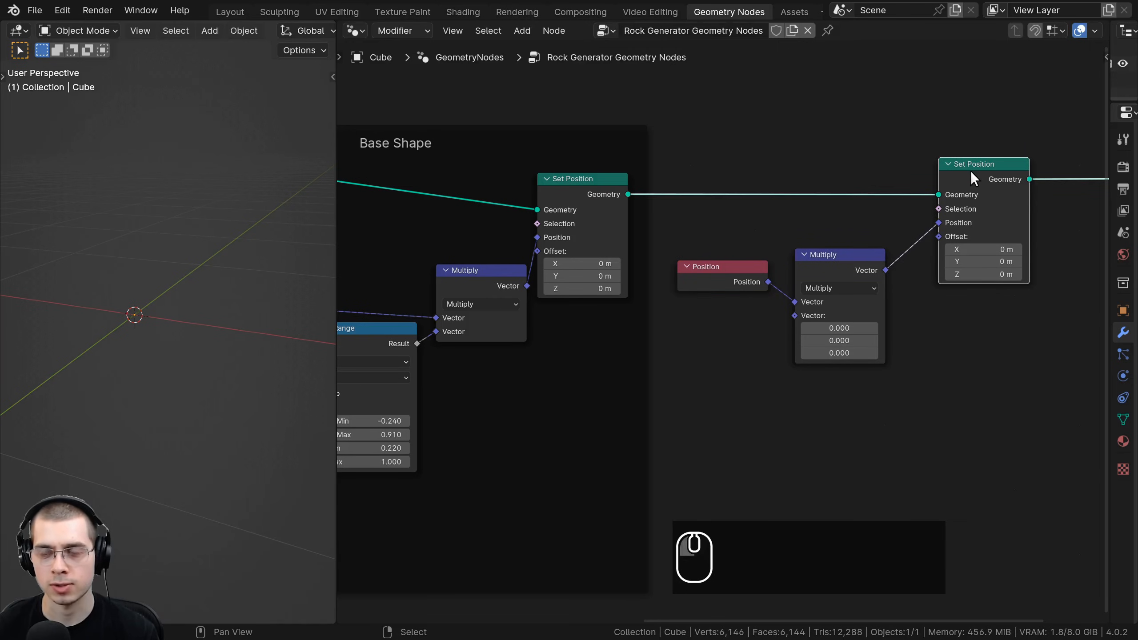
{"action": "scroll", "coordinate": [706, 352], "scroll_direction": "down", "scroll_amount": 1}
{"action": "middle_click_drag", "start_coordinate": [706, 353], "coordinate": [824, 308]}
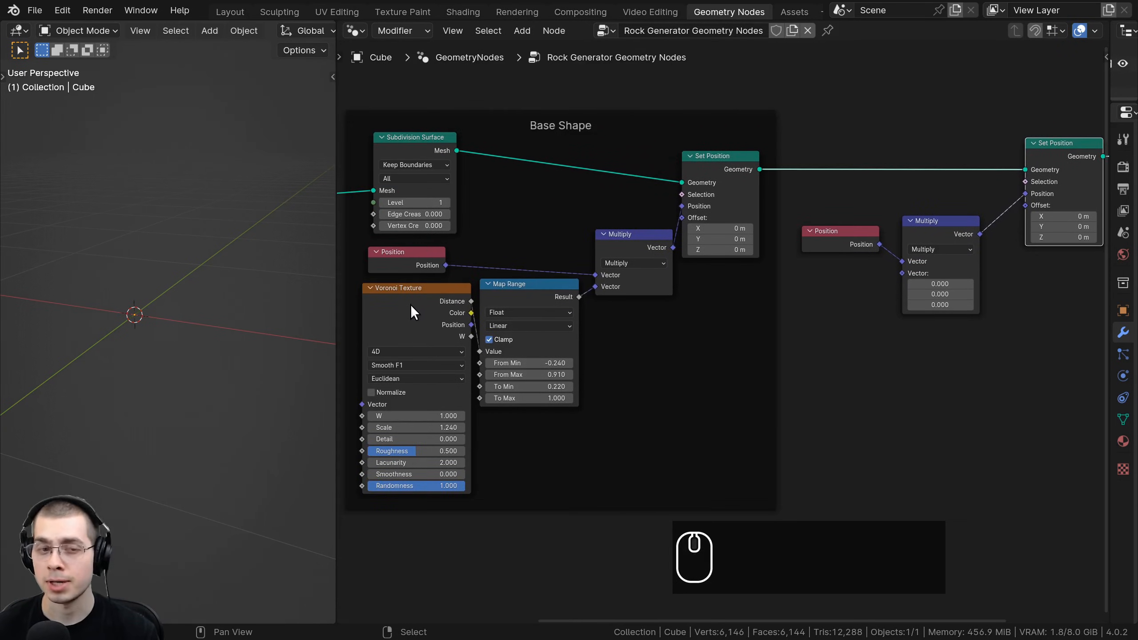
{"action": "scroll", "coordinate": [881, 342], "scroll_direction": "up", "scroll_amount": 1}
{"action": "middle_click_drag", "start_coordinate": [998, 315], "coordinate": [828, 326]}
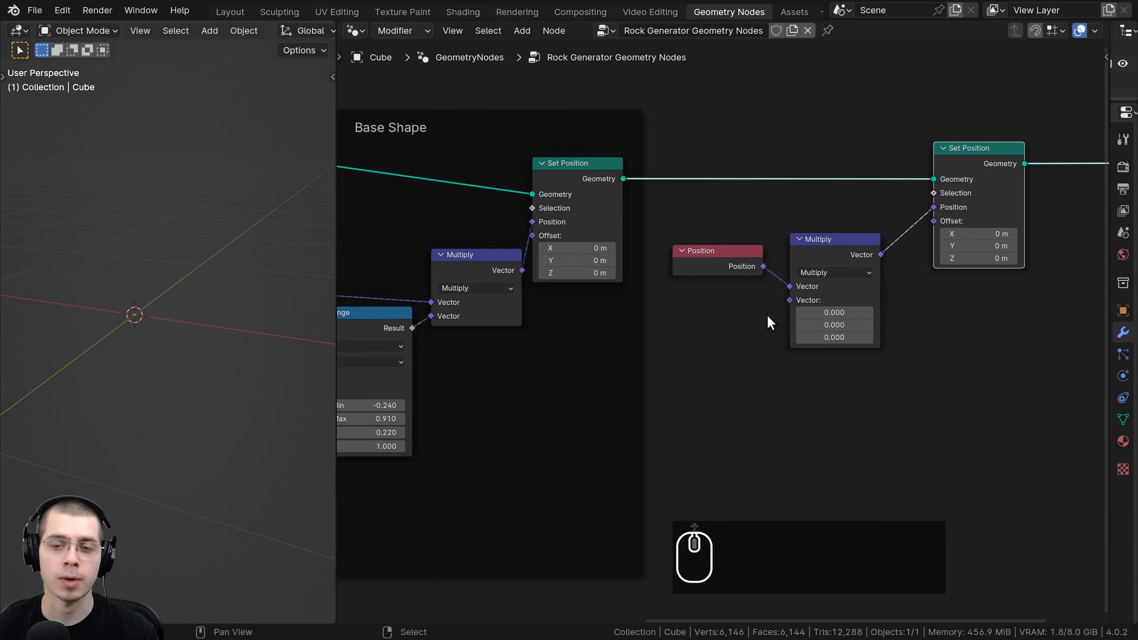
{"action": "middle_click_drag", "start_coordinate": [749, 291], "coordinate": [738, 290]}
{"action": "key", "text": "shift+a"}
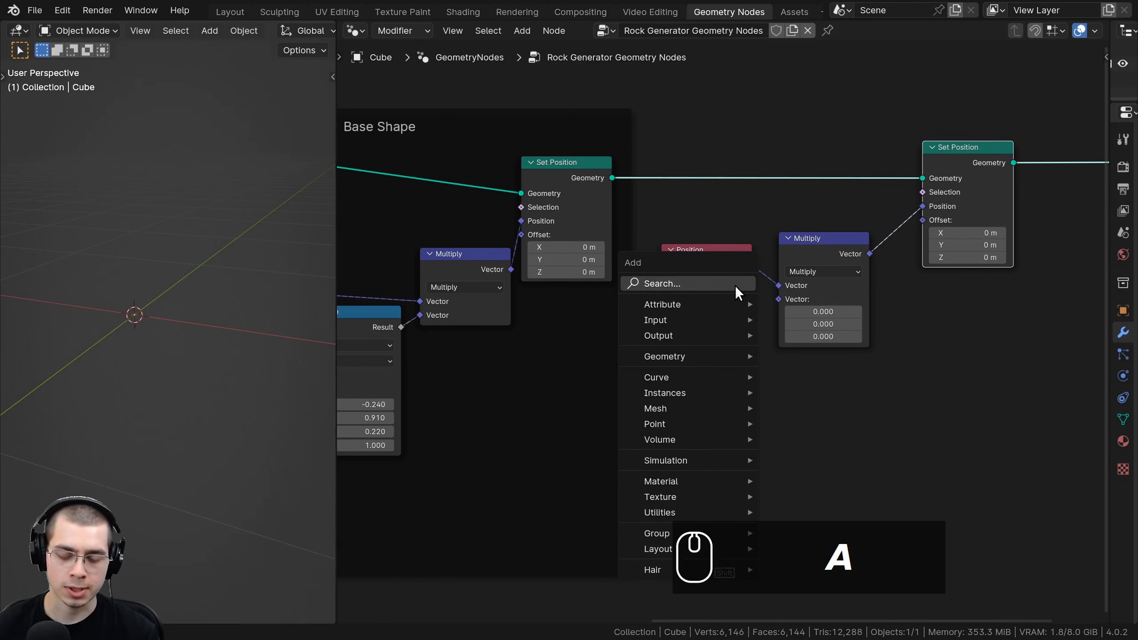
{"action": "type", "text": "noise"}
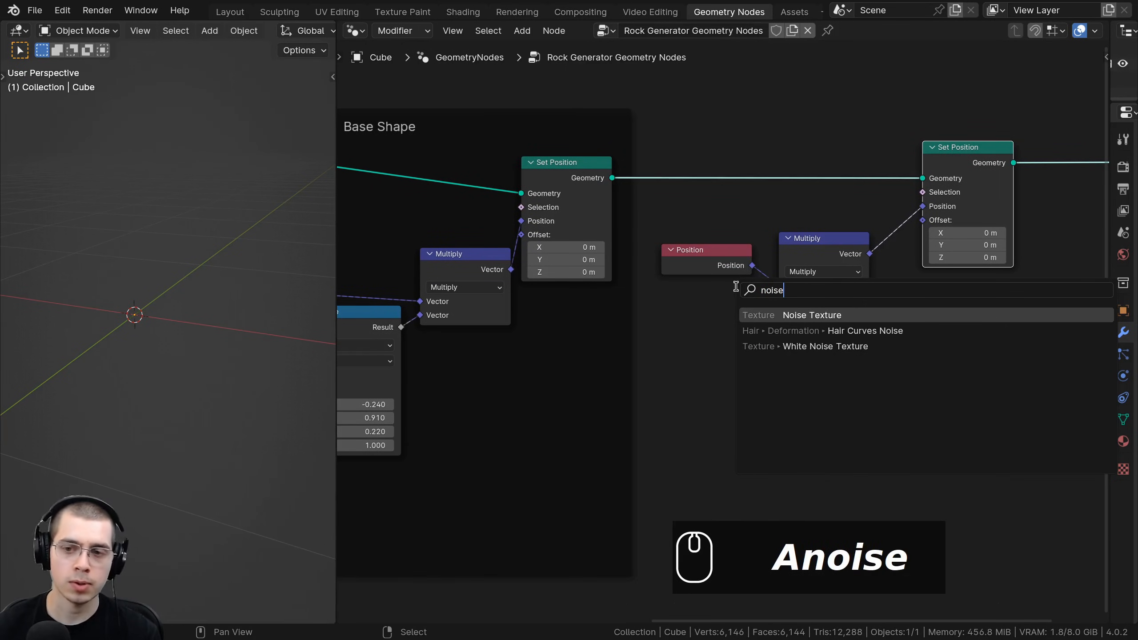
{"action": "left_click", "coordinate": [779, 315]}
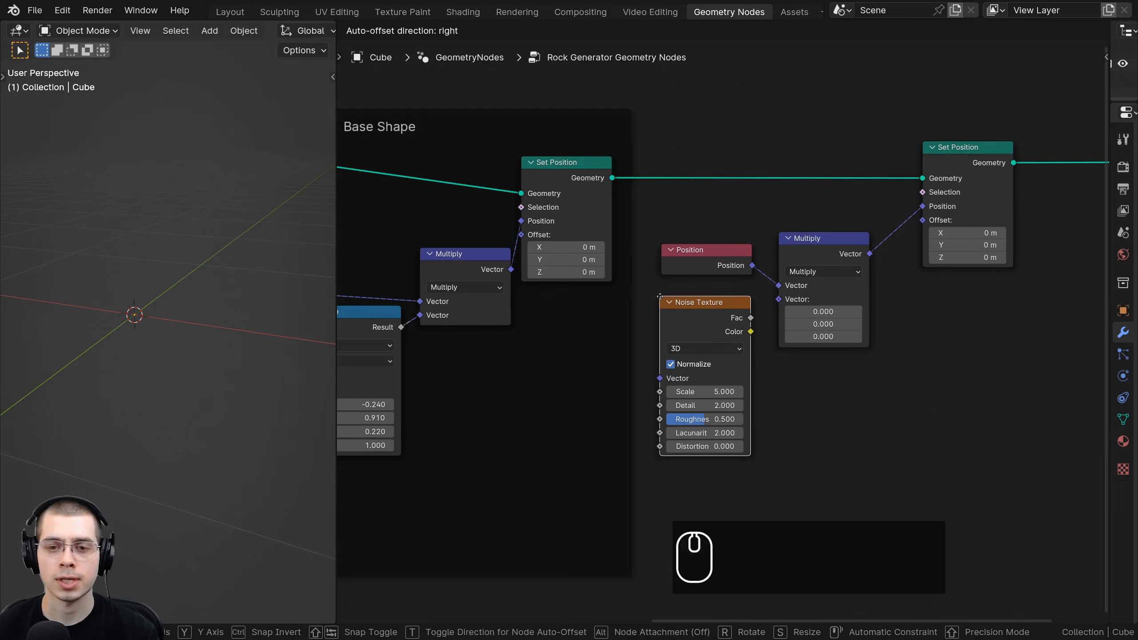
{"action": "left_click", "coordinate": [669, 305]}
- Connect the Noise Texture's Fac output to the lower Vector input of the second-stage Multiply node
{"action": "scroll", "coordinate": [676, 291], "scroll_direction": "up", "scroll_amount": 1}
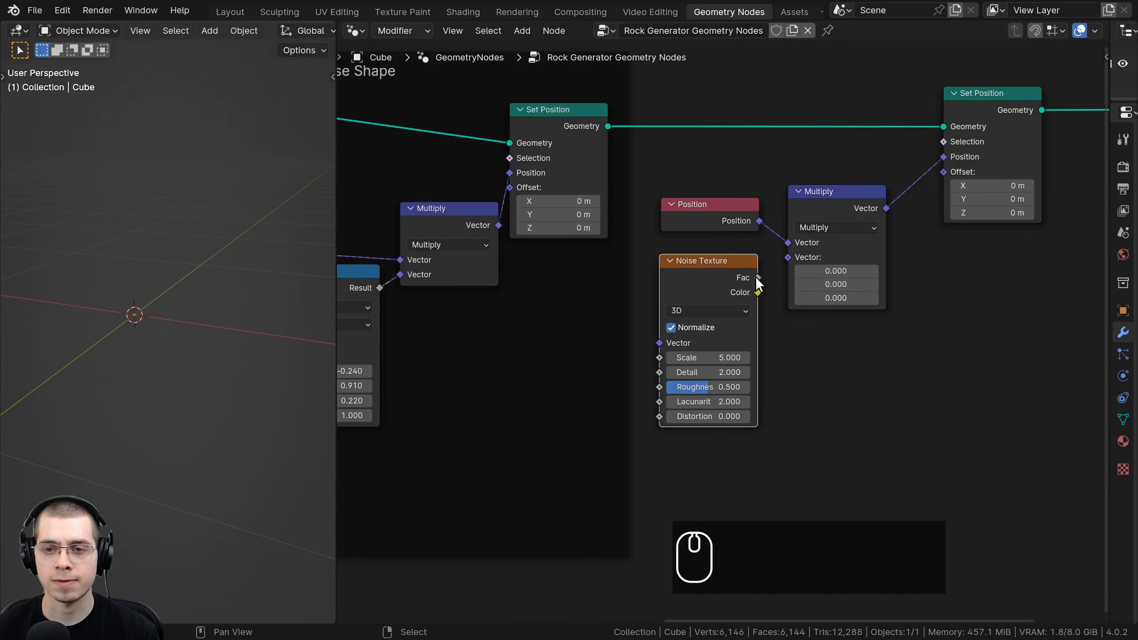
{"action": "left_click_drag", "start_coordinate": [756, 277], "coordinate": [788, 257]}
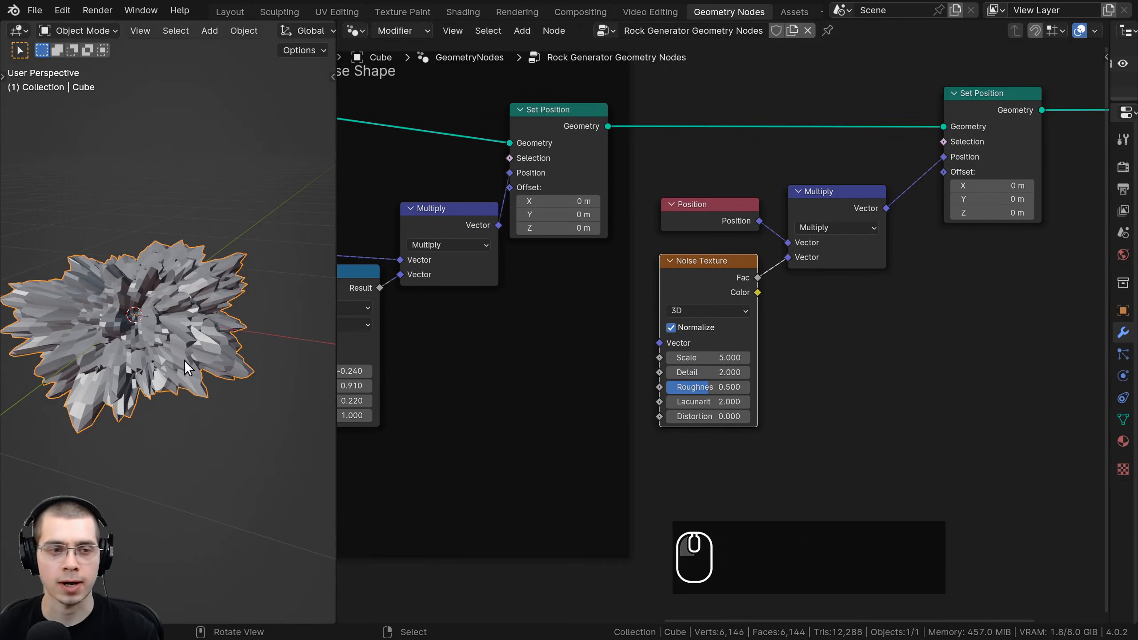
{"action": "scroll", "coordinate": [195, 330], "scroll_direction": "up", "scroll_amount": 5}
{"action": "middle_click_drag", "start_coordinate": [243, 279], "coordinate": [272, 272], "text": "shift"}
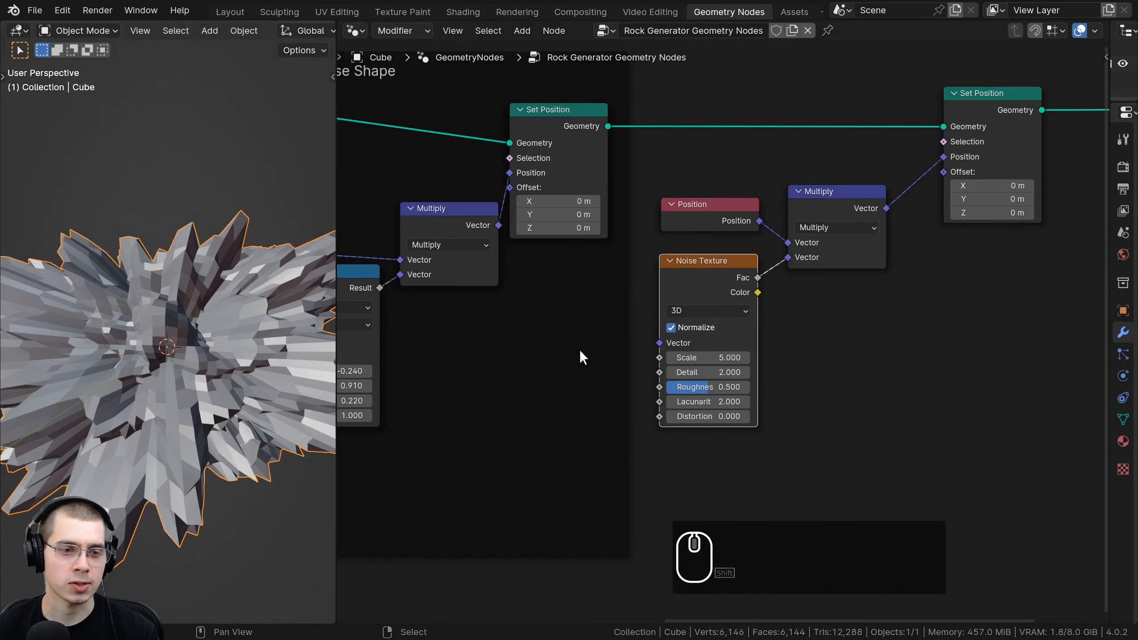
- Switch the Noise Texture's dimensions to 4D
{"action": "middle_click_drag", "start_coordinate": [679, 436], "coordinate": [689, 408]}
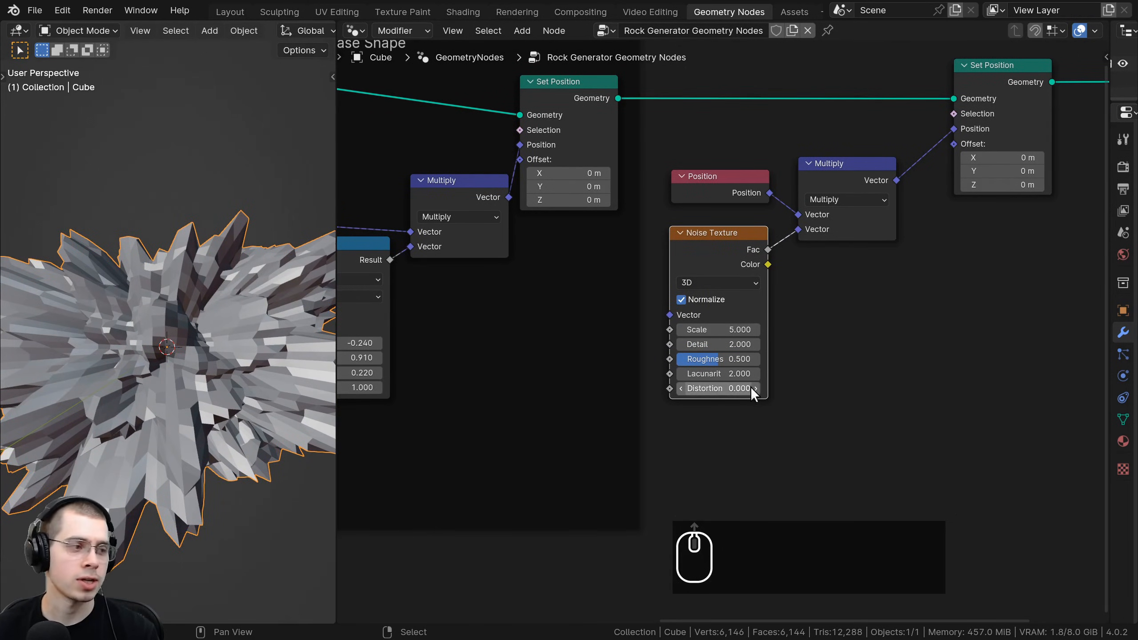
{"action": "scroll", "coordinate": [722, 296], "scroll_direction": "up", "scroll_amount": 2}
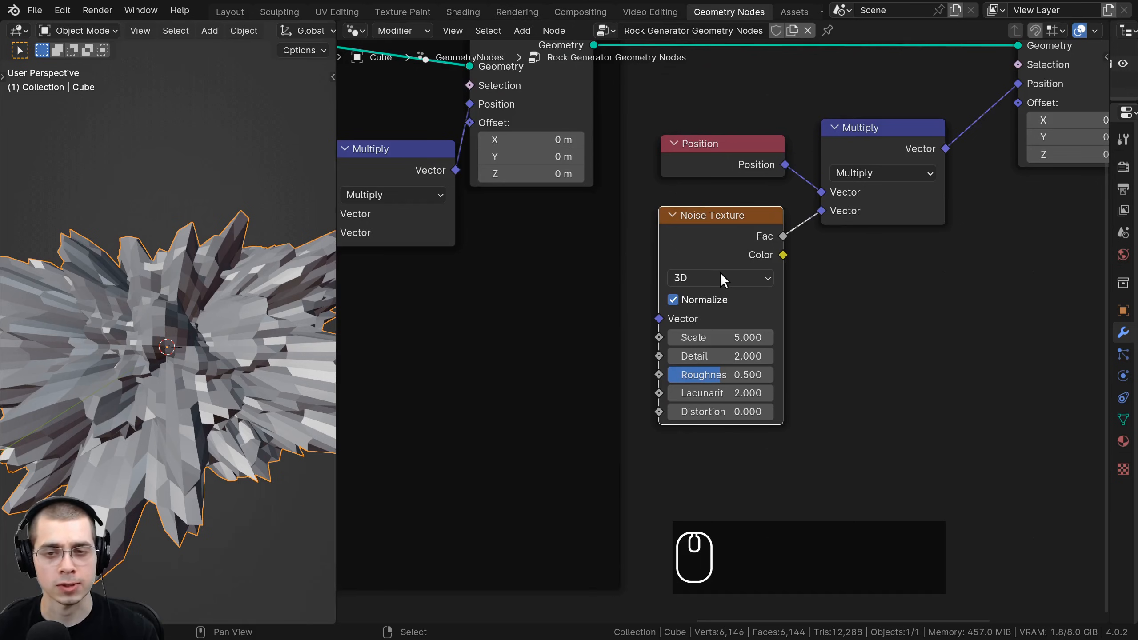
{"action": "left_click", "coordinate": [721, 275]}
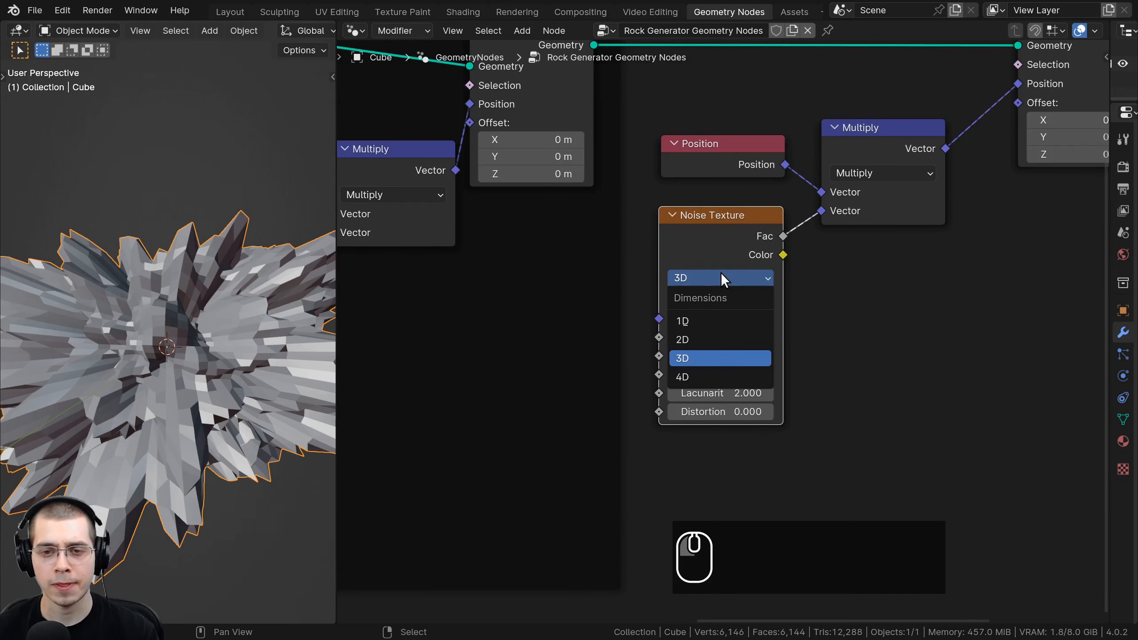
{"action": "left_click", "coordinate": [717, 375]}
{"action": "scroll", "coordinate": [212, 444], "scroll_direction": "down", "scroll_amount": 3}
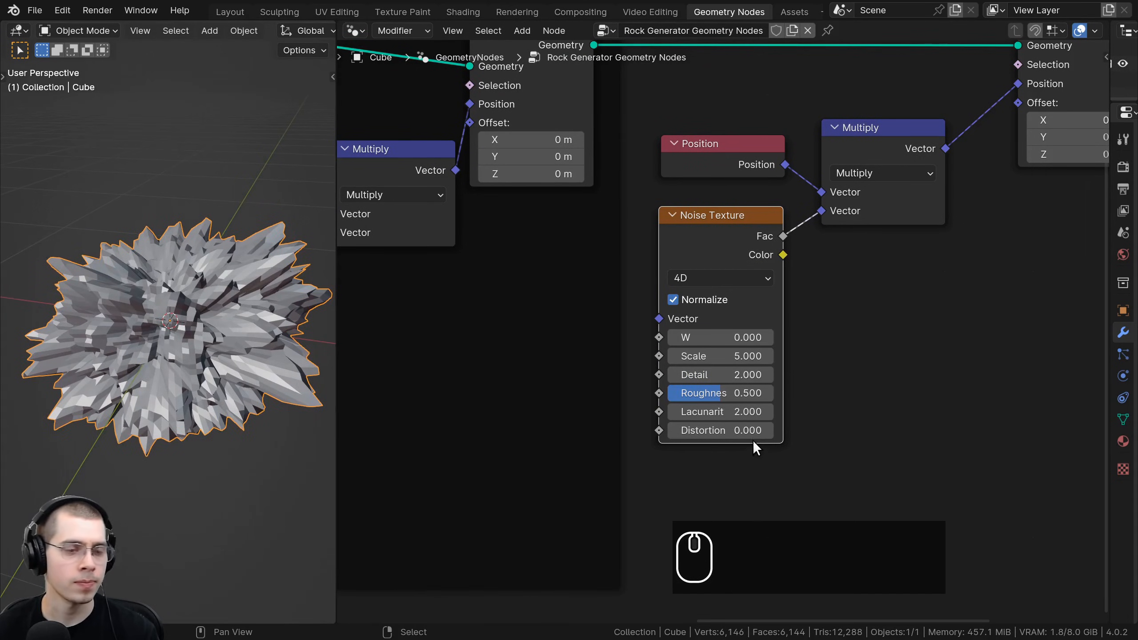
{"action": "mouse_move", "coordinate": [717, 338]}
{"action": "left_mouse_down"}
{"action": "mouse_move", "coordinate": [699, 337]}
{"action": "mouse_move", "coordinate": [836, 338]}
{"action": "mouse_move", "coordinate": [709, 338]}
{"action": "left_mouse_up"}
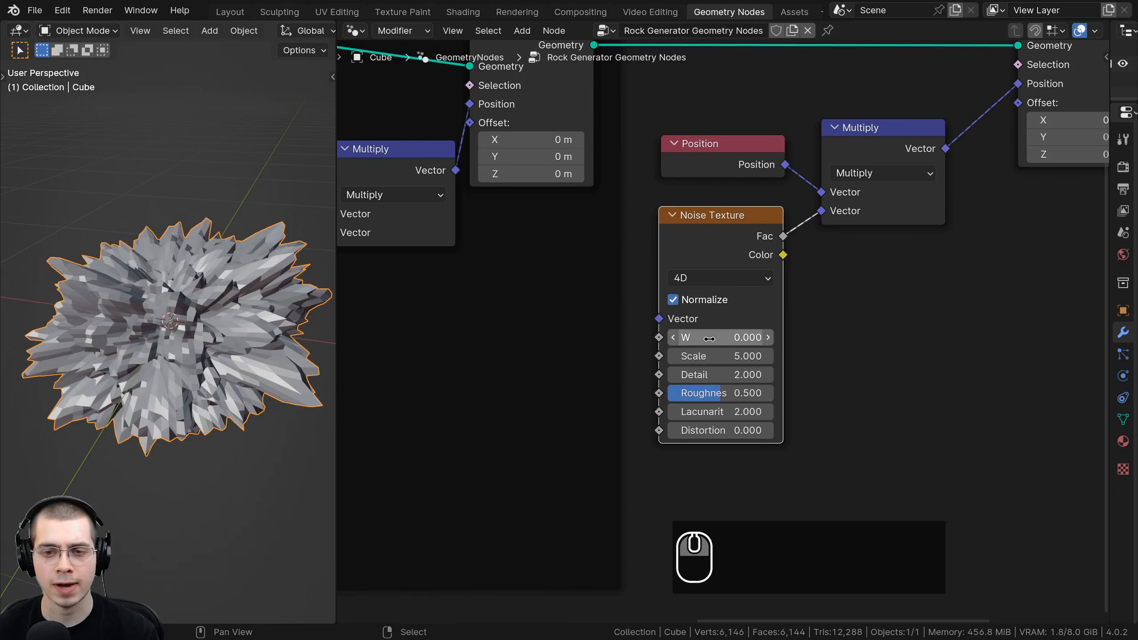
- Set the Noise Texture's scale to 0.14
{"action": "scroll", "coordinate": [706, 355], "scroll_direction": "up", "scroll_amount": 1}
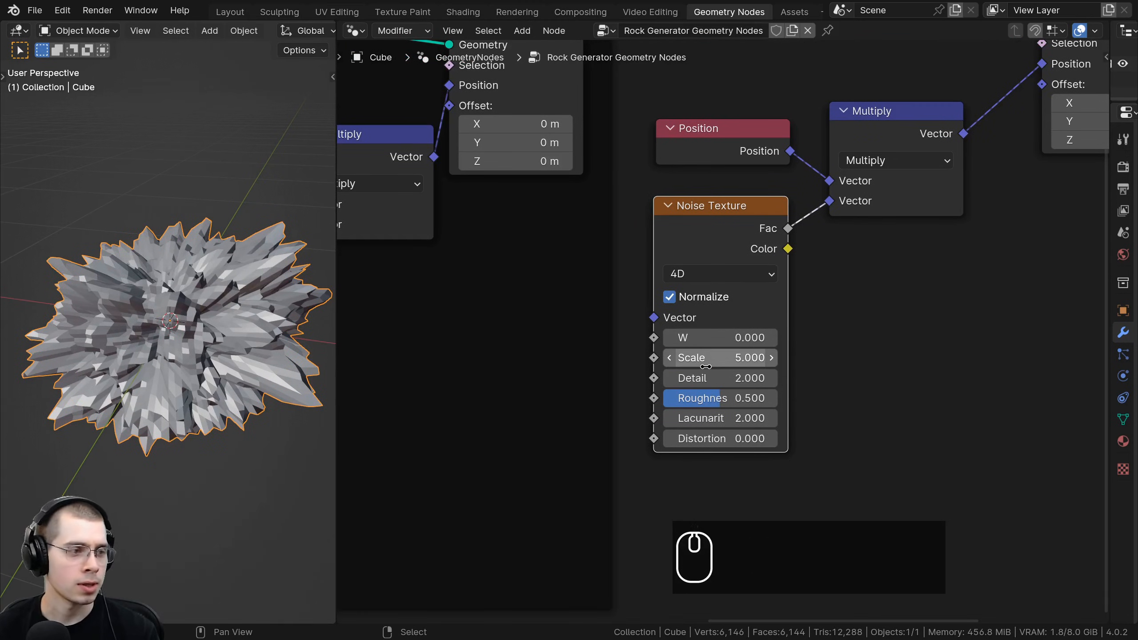
{"action": "left_click", "coordinate": [706, 360]}
{"action": "type", "text": ".1"}
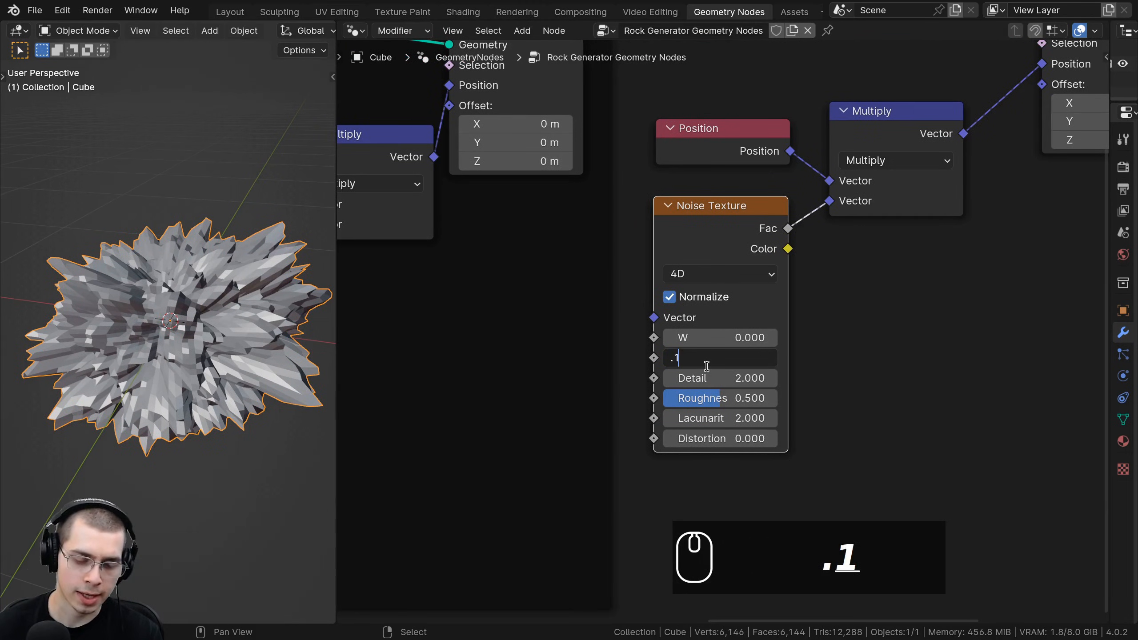
{"action": "type", "text": "4"}
{"action": "key", "text": "Return"}
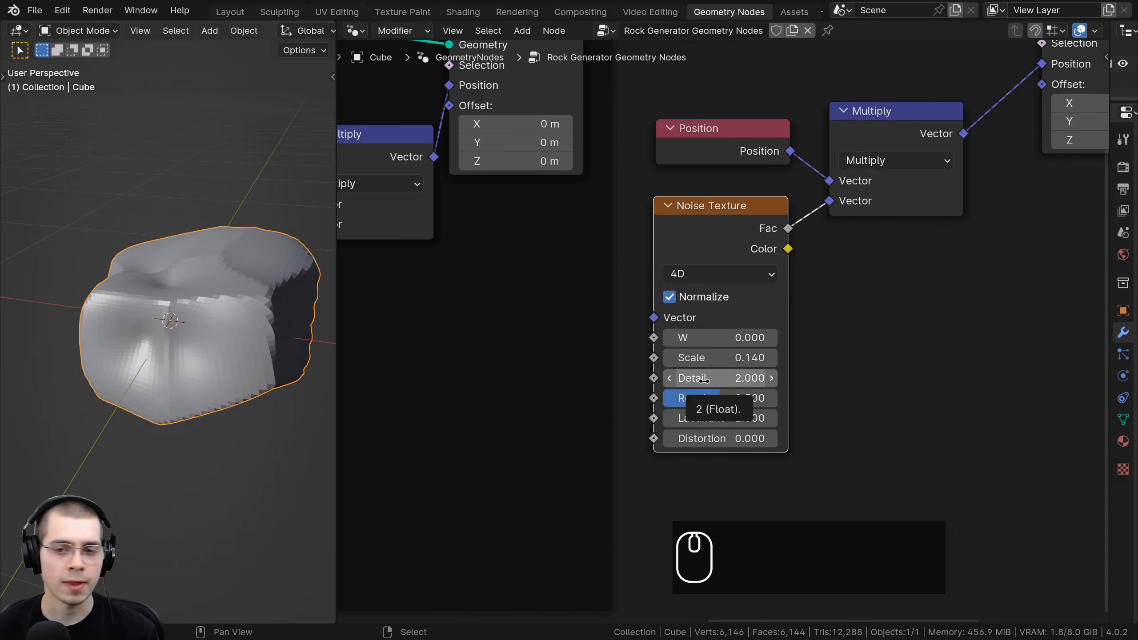
- Set the Noise Texture's detail to 15 and its lacunarity to 2.5
{"action": "left_click", "coordinate": [703, 379]}
{"action": "left_click_drag", "start_coordinate": [703, 380], "coordinate": [775, 380]}
{"action": "middle_click_drag", "start_coordinate": [725, 403], "coordinate": [705, 401]}
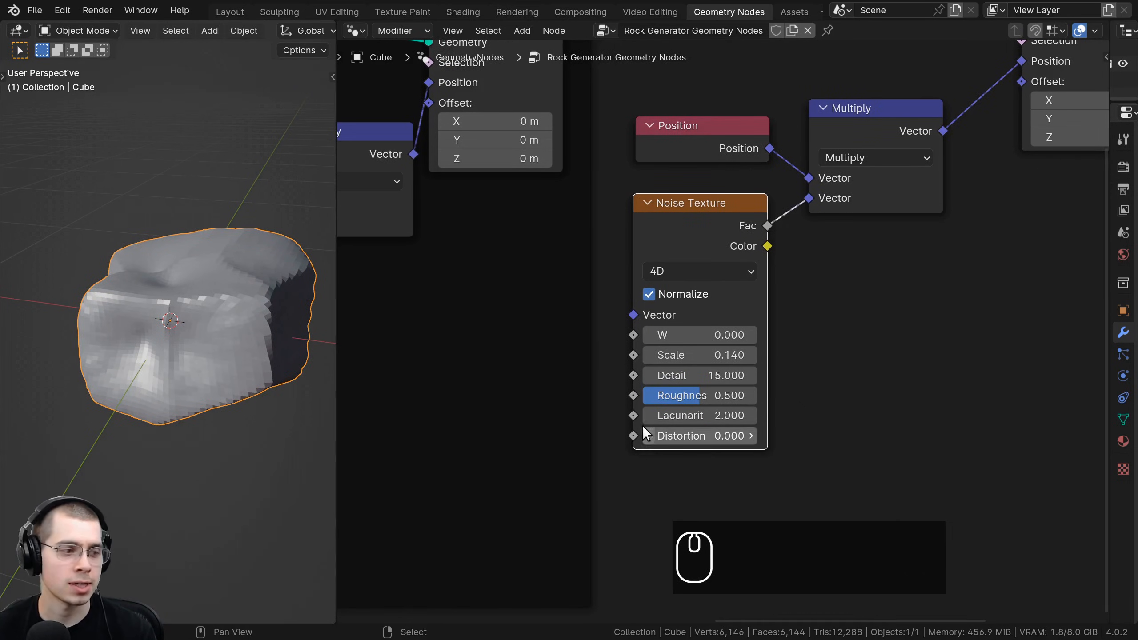
{"action": "left_click", "coordinate": [697, 416]}
{"action": "key", "text": "BackSpace"}
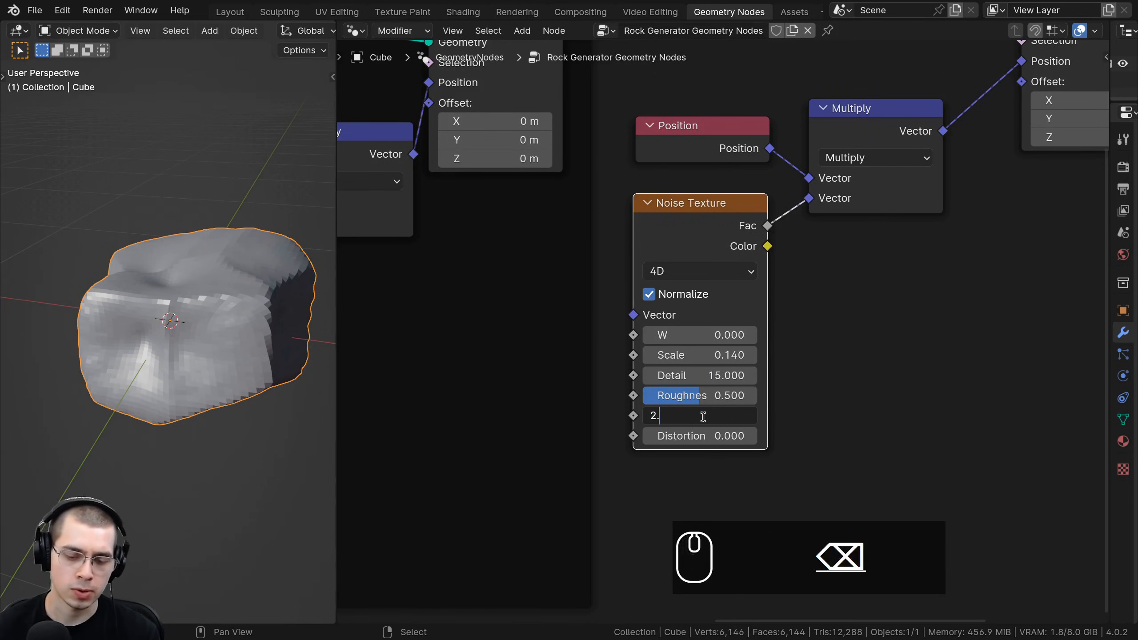
{"action": "type", "text": "5"}
{"action": "key", "text": "Return"}
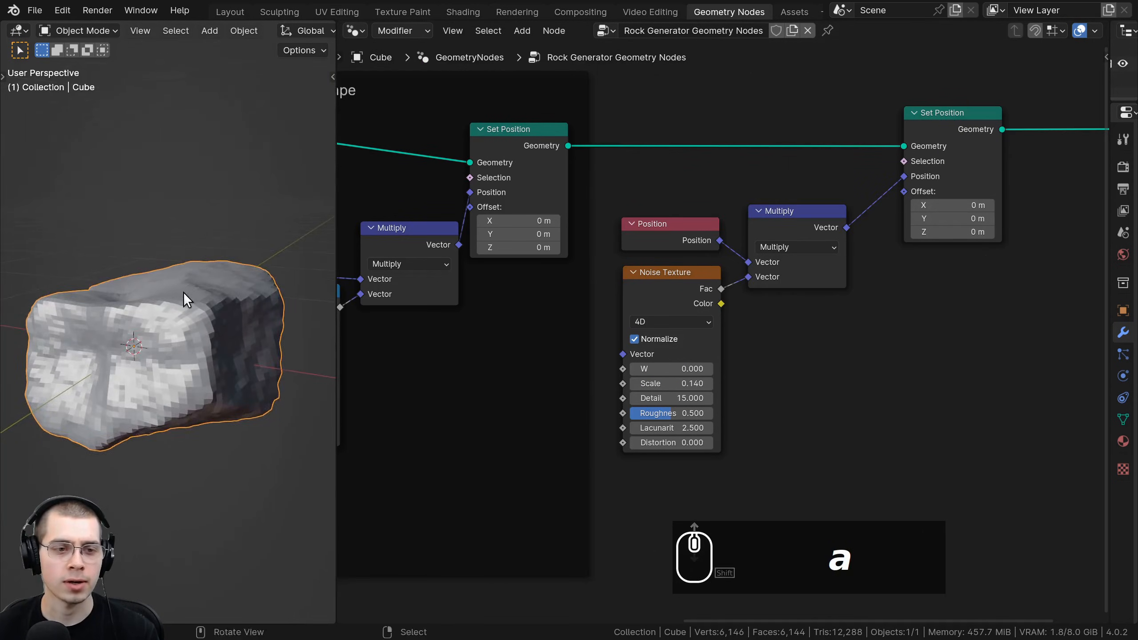
- Raise the level of the Subdivision Surface node in the Base Shape frame to 2
{"action": "scroll", "coordinate": [183, 291], "scroll_direction": "up", "scroll_amount": 3}
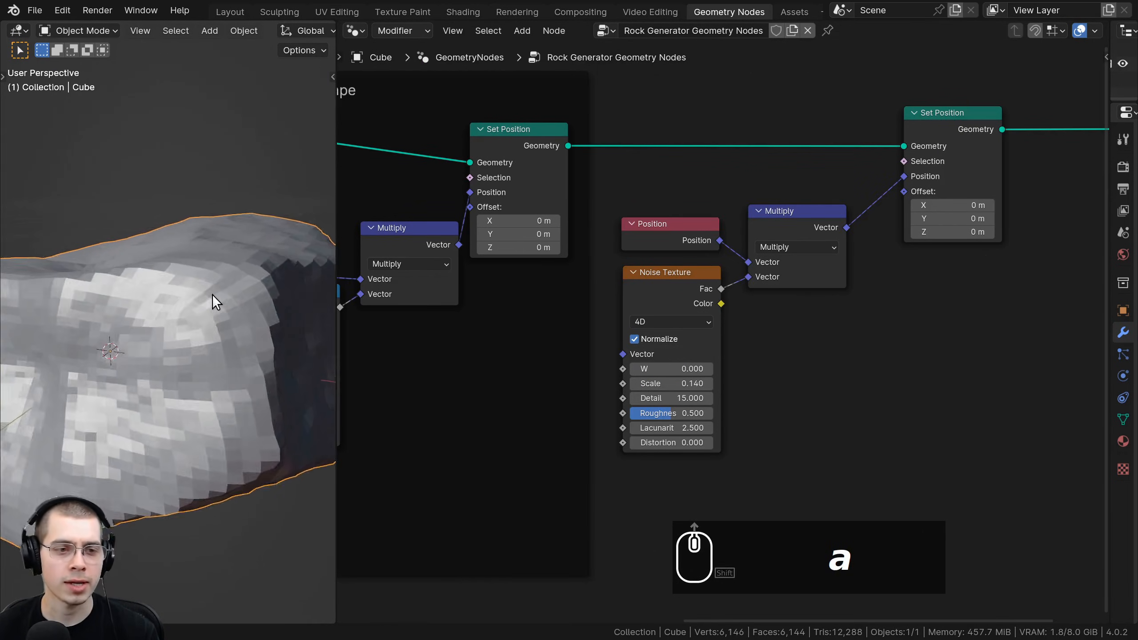
{"action": "middle_click_drag", "start_coordinate": [212, 295], "coordinate": [183, 347]}
{"action": "scroll", "coordinate": [196, 339], "scroll_direction": "down", "scroll_amount": 4}
{"action": "scroll", "coordinate": [156, 327], "scroll_direction": "up", "scroll_amount": 3}
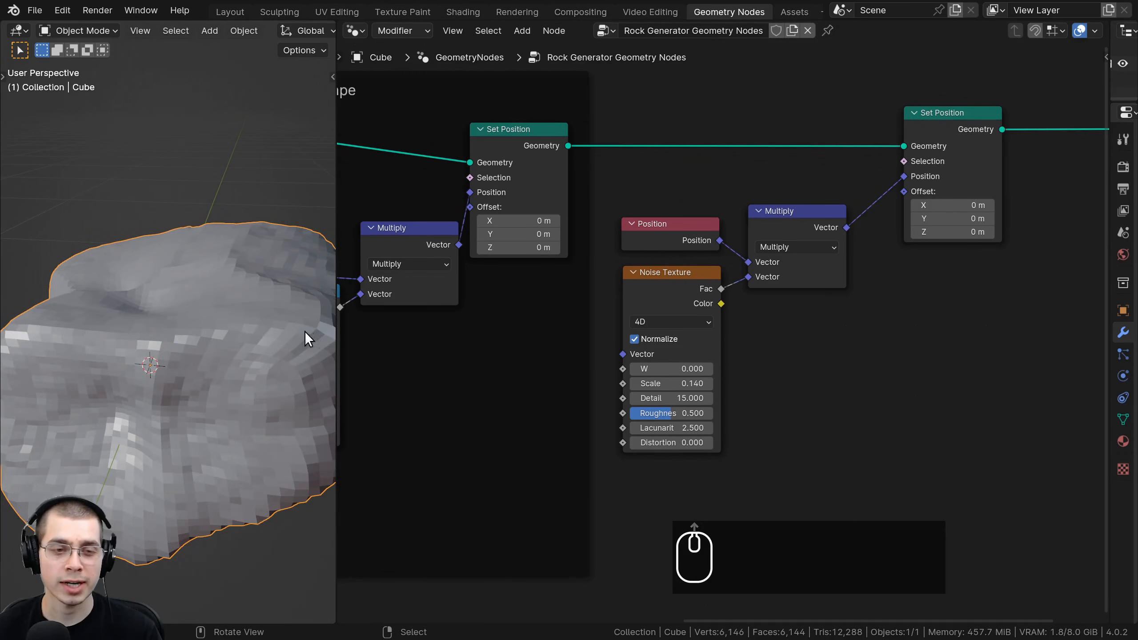
{"action": "scroll", "coordinate": [403, 323], "scroll_direction": "down", "scroll_amount": 2}
{"action": "middle_click_drag", "start_coordinate": [403, 324], "coordinate": [798, 363]}
{"action": "middle_click_drag", "start_coordinate": [525, 224], "coordinate": [655, 254]}
{"action": "scroll", "coordinate": [655, 255], "scroll_direction": "up", "scroll_amount": 3}
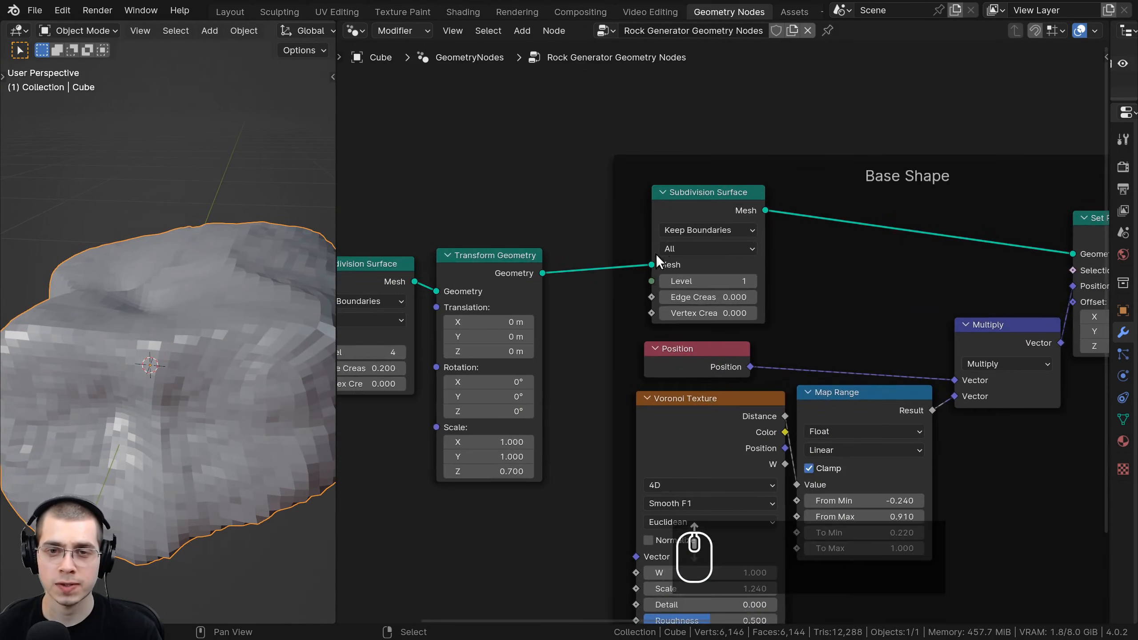
{"action": "left_click", "coordinate": [684, 205]}
{"action": "scroll", "coordinate": [683, 206], "scroll_direction": "up", "scroll_amount": 1}
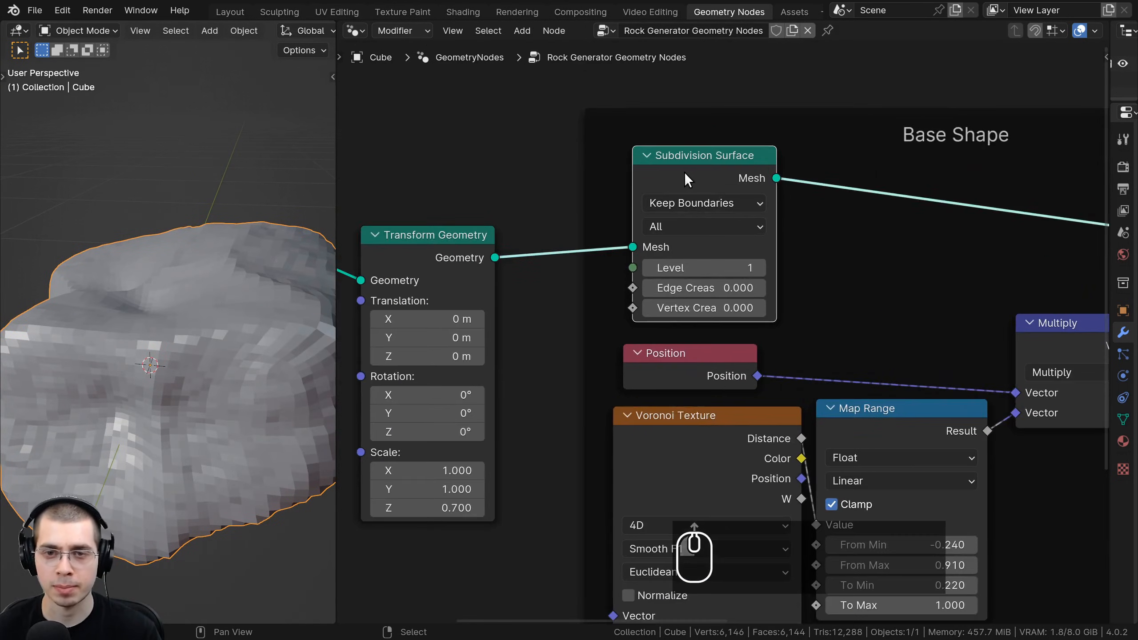
{"action": "left_click", "coordinate": [759, 265]}
- Examine the more finely subdivided rock surface from several angles and close up
{"action": "scroll", "coordinate": [157, 412], "scroll_direction": "down", "scroll_amount": 2}
{"action": "middle_click_drag", "start_coordinate": [157, 412], "coordinate": [210, 269]}
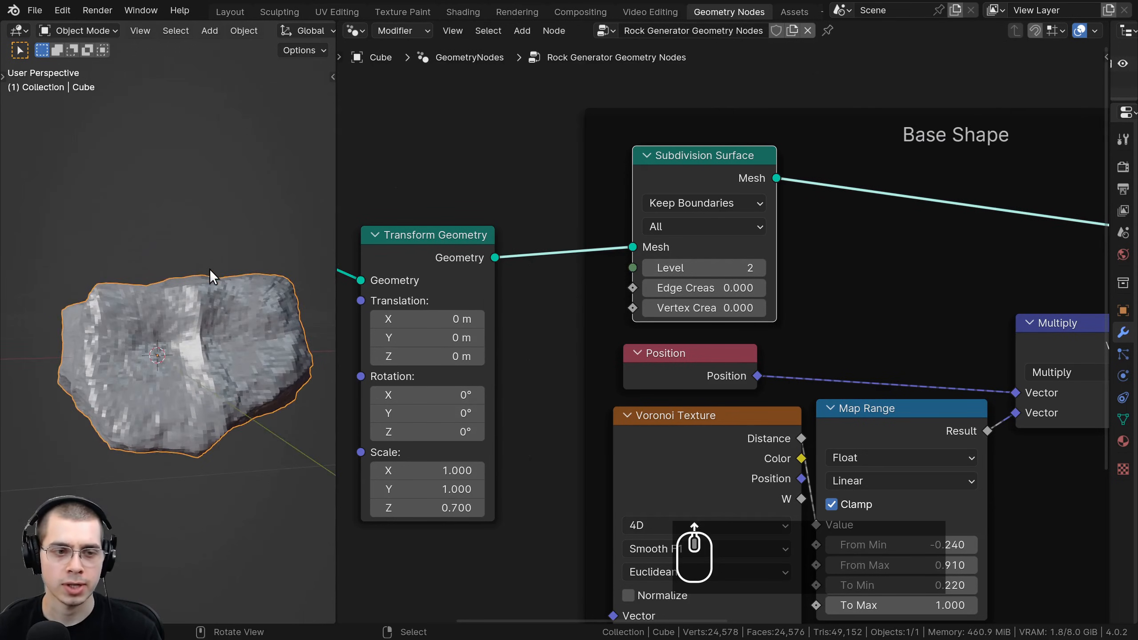
{"action": "middle_click_drag", "start_coordinate": [132, 329], "coordinate": [240, 391]}
{"action": "scroll", "coordinate": [734, 358], "scroll_direction": "down", "scroll_amount": 9}
{"action": "middle_click_drag", "start_coordinate": [1097, 360], "coordinate": [707, 319]}
{"action": "middle_click_drag", "start_coordinate": [134, 350], "coordinate": [144, 414]}
{"action": "scroll", "coordinate": [144, 415], "scroll_direction": "up", "scroll_amount": 3}
{"action": "middle_click_drag", "start_coordinate": [144, 342], "coordinate": [145, 282]}
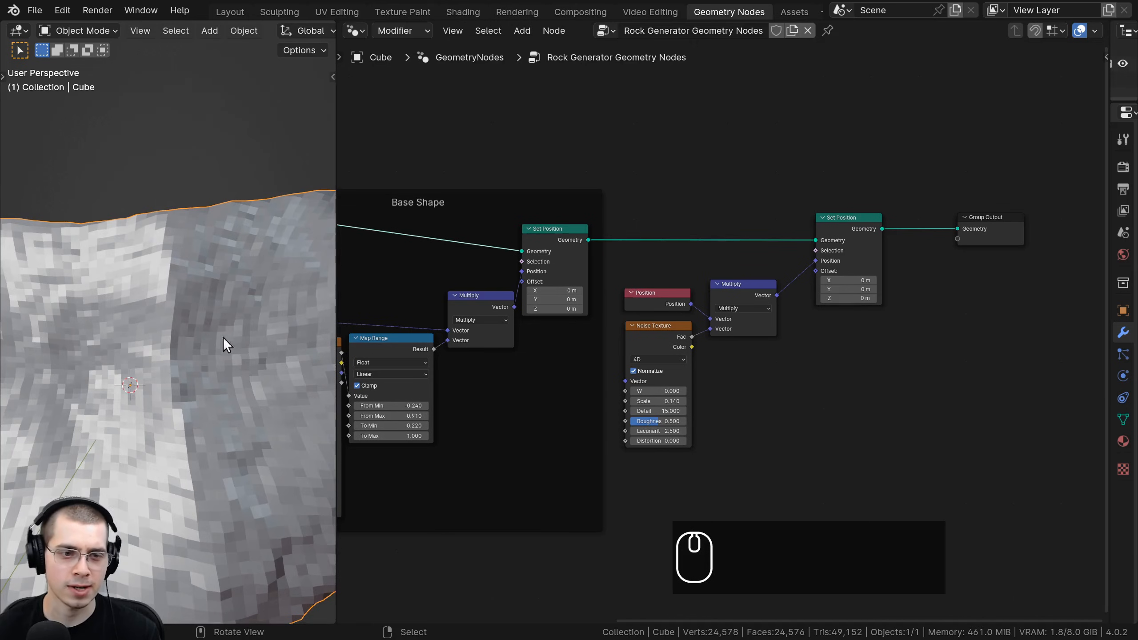
{"action": "middle_click_drag", "start_coordinate": [222, 337], "coordinate": [186, 377], "text": "shift"}
{"action": "scroll", "coordinate": [171, 318], "scroll_direction": "down", "scroll_amount": 1}
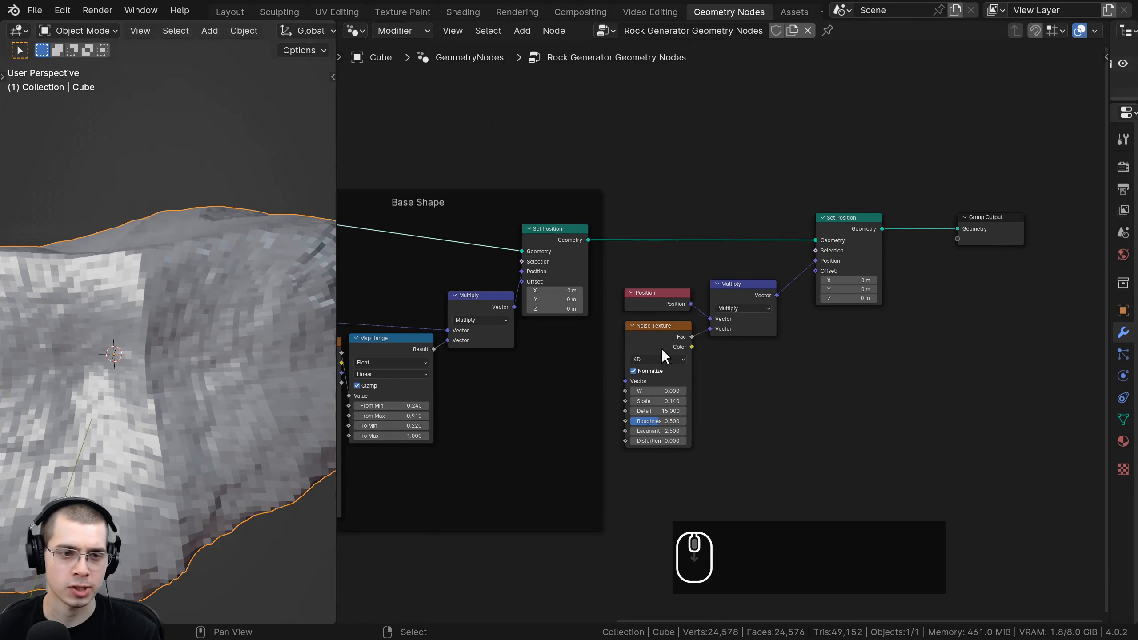
- Insert a Set Shade Smooth node between the second Set Position node and the Group Output
{"action": "middle_click_drag", "start_coordinate": [879, 193], "coordinate": [789, 232]}
{"action": "scroll", "coordinate": [789, 233], "scroll_direction": "up", "scroll_amount": 1}
{"action": "key", "text": "shift+a"}
{"action": "type", "text": "set sha"}
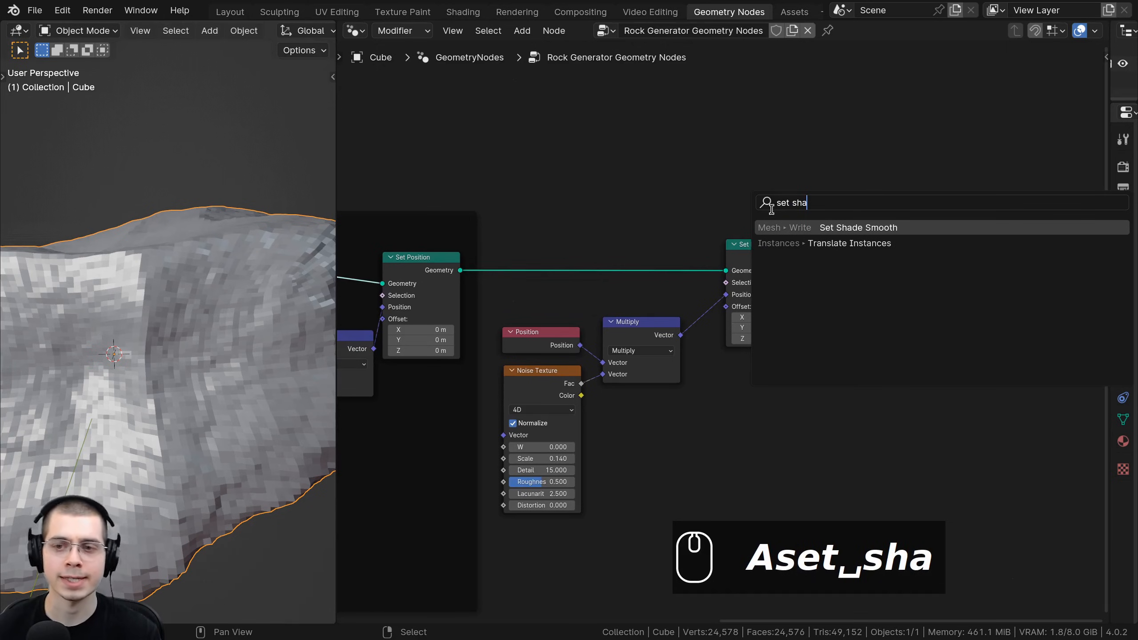
{"action": "left_click", "coordinate": [829, 229]}
{"action": "left_click", "coordinate": [1020, 297]}
{"action": "key", "text": "g"}
{"action": "left_click", "coordinate": [1029, 285]}
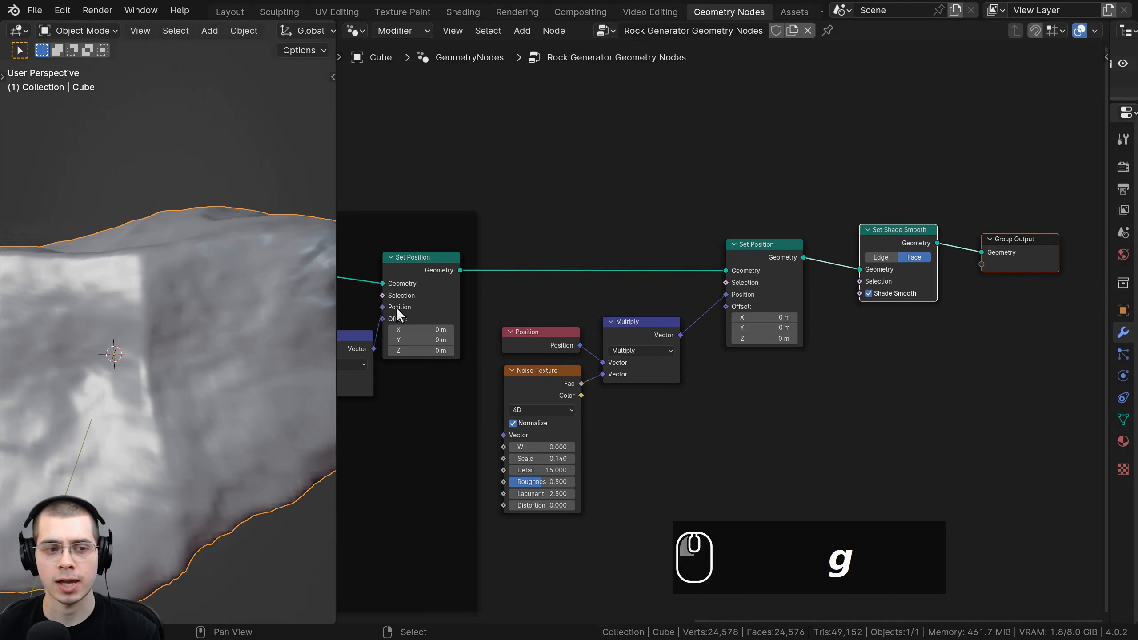
- Move the second-stage Position, Noise Texture and Multiply nodes closer to their Set Position node
{"action": "scroll", "coordinate": [251, 331], "scroll_direction": "down", "scroll_amount": 4}
{"action": "middle_click_drag", "start_coordinate": [224, 331], "coordinate": [145, 320]}
{"action": "middle_click_drag", "start_coordinate": [580, 363], "coordinate": [596, 333]}
{"action": "key", "text": "g"}
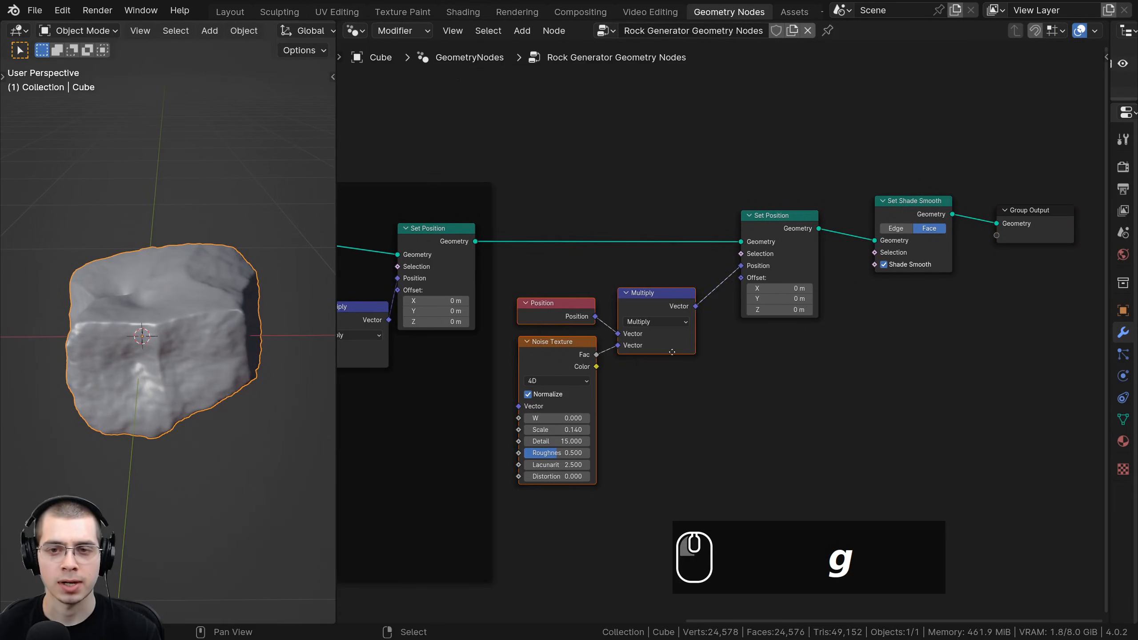
{"action": "left_click", "coordinate": [628, 319]}
- Join the second-stage Position, Noise Texture, Multiply and Set Position nodes in a slightly raised frame labelled Extra Detail
{"action": "left_click_drag", "start_coordinate": [845, 440], "coordinate": [556, 194]}
{"action": "key", "text": "ctrl+j"}
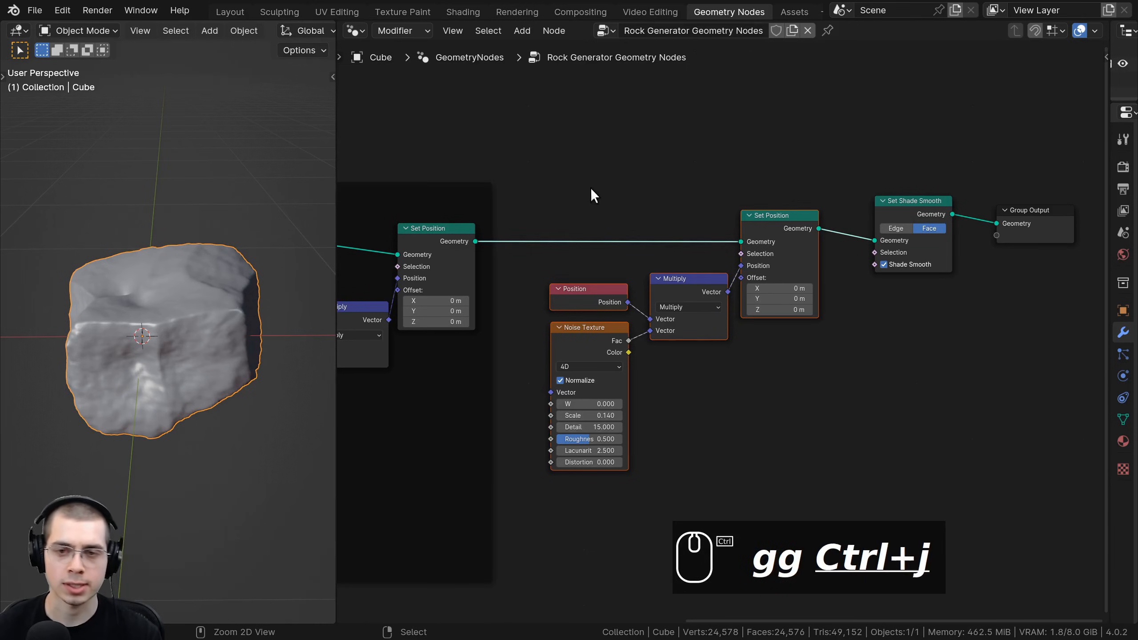
{"action": "left_click_drag", "start_coordinate": [632, 195], "coordinate": [638, 176]}
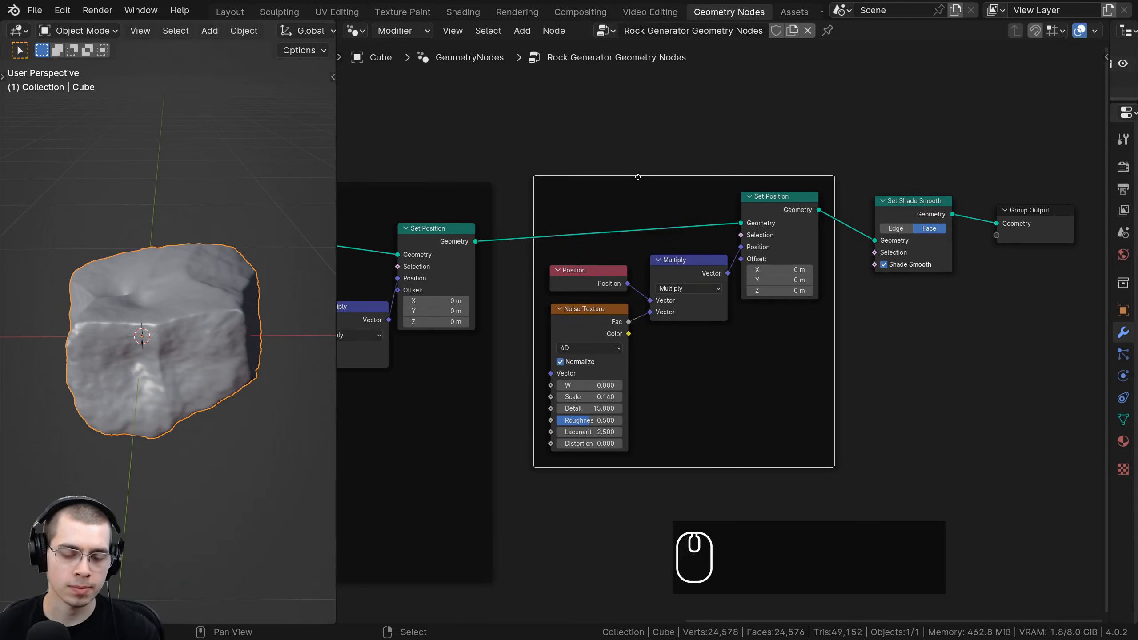
{"action": "key", "text": "F2"}
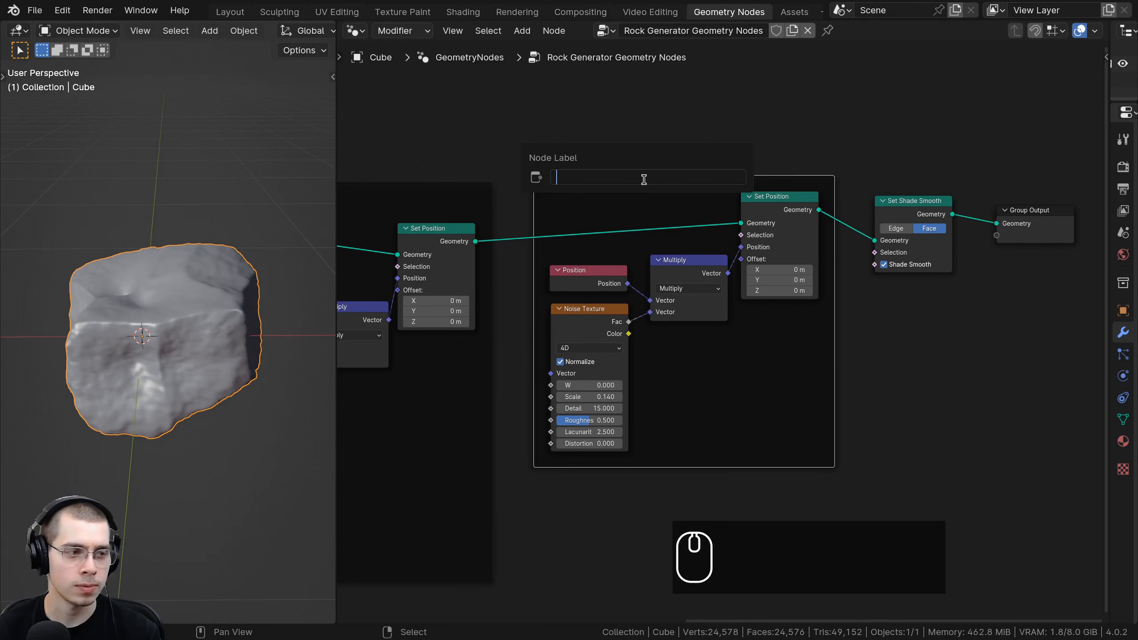
{"action": "type", "text": "Extra Det"}
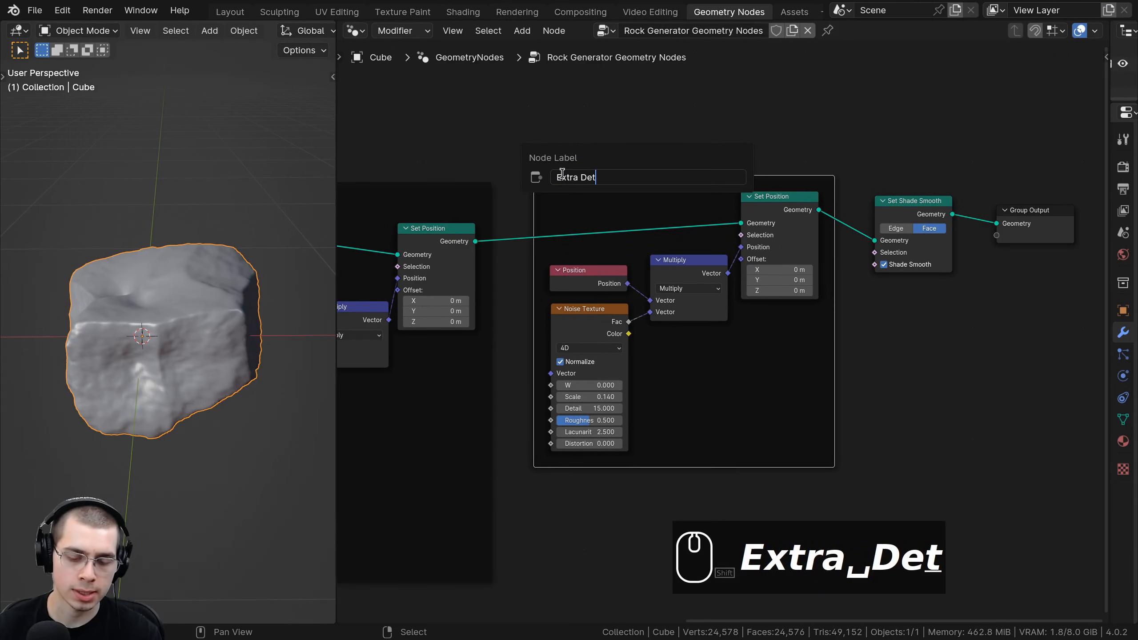
{"action": "type", "text": "ail"}
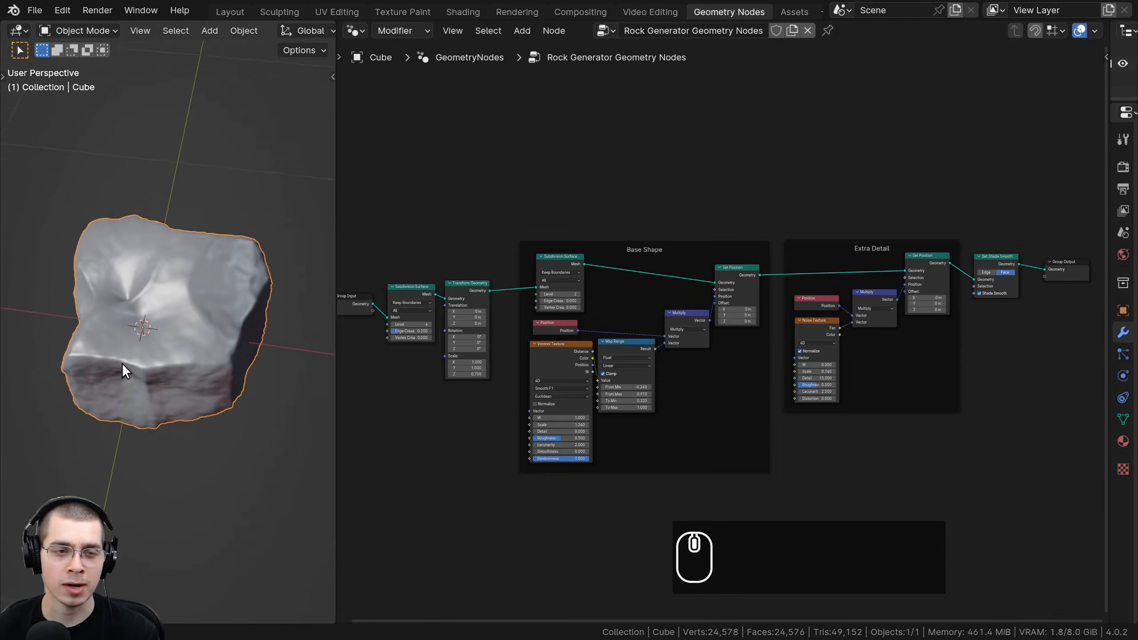
- Reposition the Group Input node slightly beside the first Subdivision Surface node
{"action": "middle_click_drag", "start_coordinate": [122, 363], "coordinate": [158, 310]}
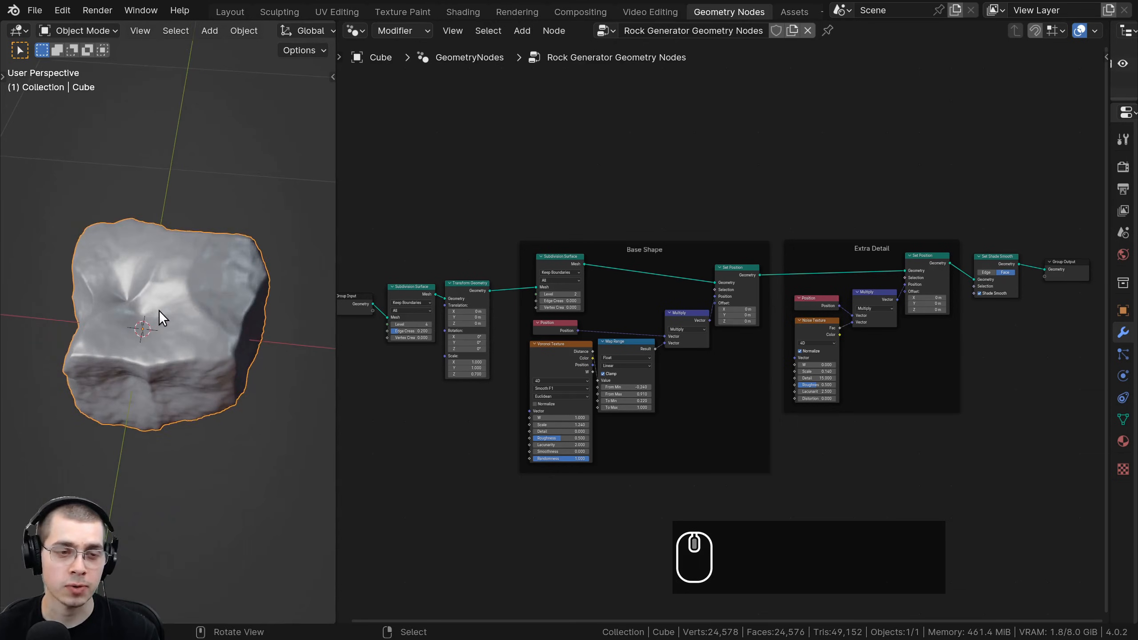
{"action": "middle_click_drag", "start_coordinate": [484, 354], "coordinate": [596, 353]}
{"action": "scroll", "coordinate": [573, 311], "scroll_direction": "up", "scroll_amount": 2}
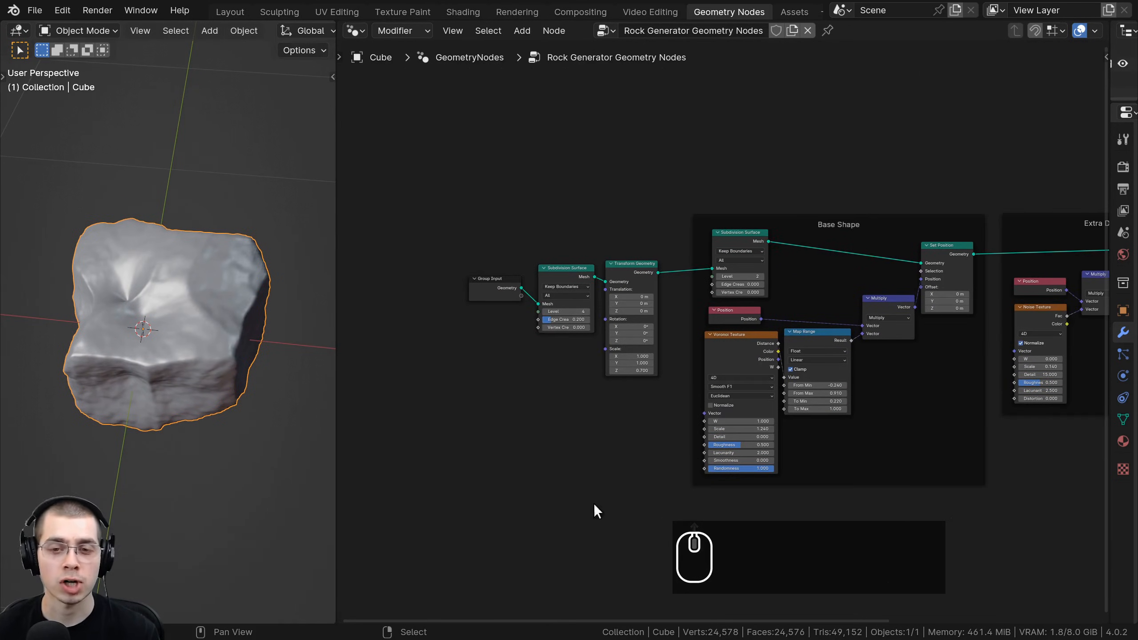
{"action": "middle_click_drag", "start_coordinate": [253, 316], "coordinate": [254, 281]}
{"action": "middle_click_drag", "start_coordinate": [526, 359], "coordinate": [582, 359]}
{"action": "scroll", "coordinate": [583, 359], "scroll_direction": "up", "scroll_amount": 4}
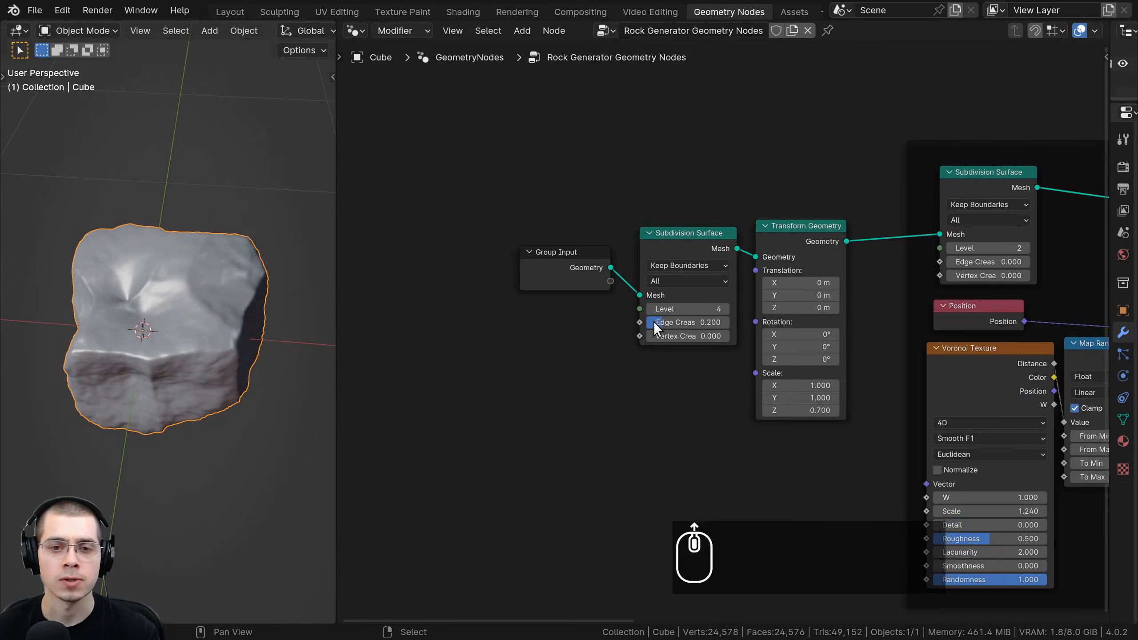
{"action": "left_click", "coordinate": [553, 254]}
{"action": "key", "text": "g"}
{"action": "left_click", "coordinate": [572, 258]}
{"action": "scroll", "coordinate": [791, 322], "scroll_direction": "up", "scroll_amount": 1}
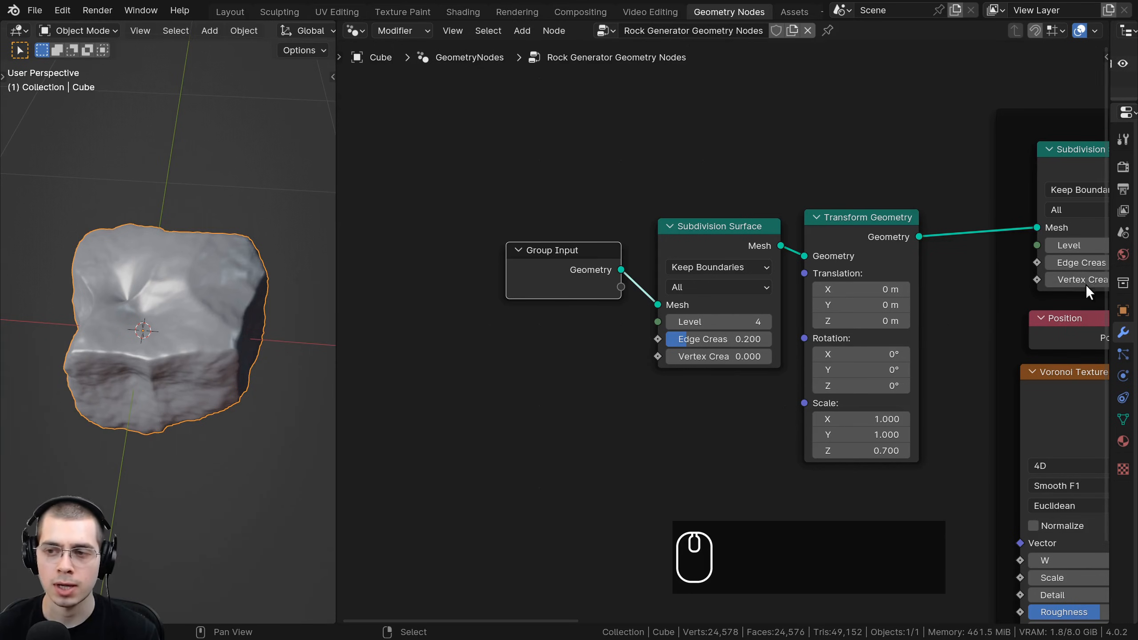
- Widen the properties area so the rock generator modifier's settings are readable beside the node tree
{"action": "left_click_drag", "start_coordinate": [1110, 313], "coordinate": [855, 329]}
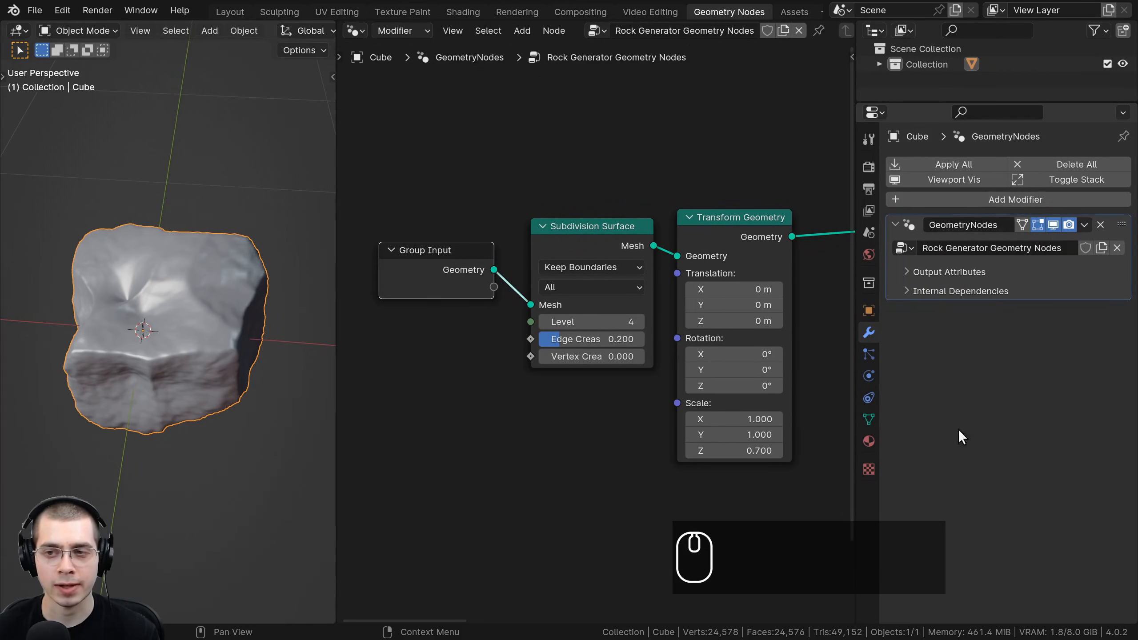
{"action": "scroll", "coordinate": [655, 337], "scroll_direction": "down", "scroll_amount": 3}
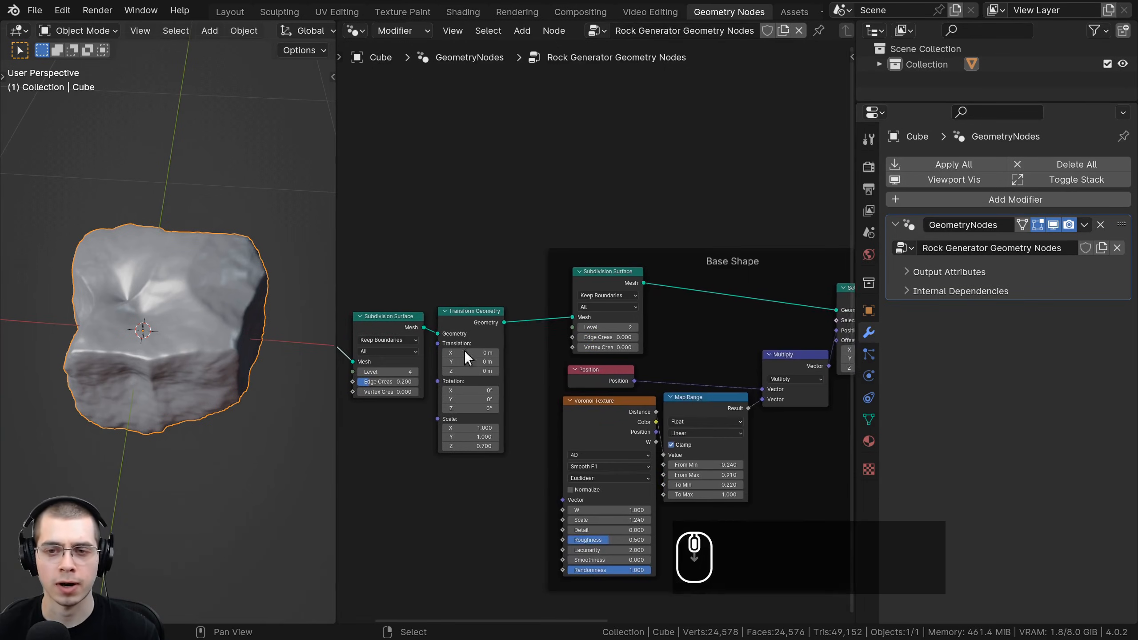
{"action": "middle_click_drag", "start_coordinate": [528, 392], "coordinate": [656, 373]}
{"action": "scroll", "coordinate": [656, 374], "scroll_direction": "up", "scroll_amount": 2}
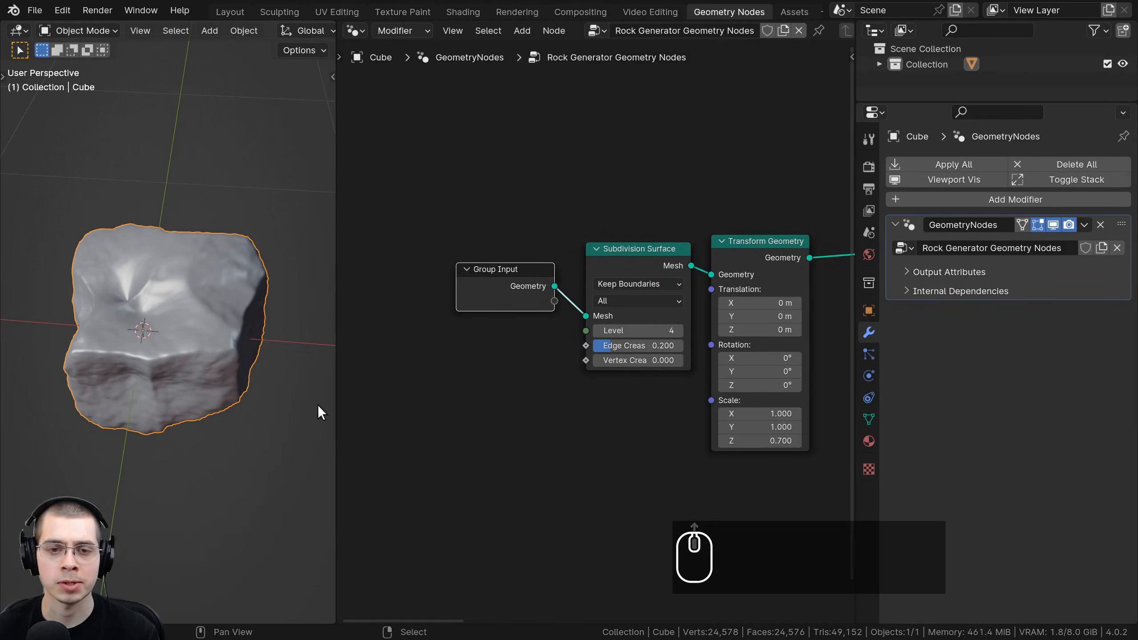
{"action": "scroll", "coordinate": [510, 349], "scroll_direction": "up", "scroll_amount": 2}
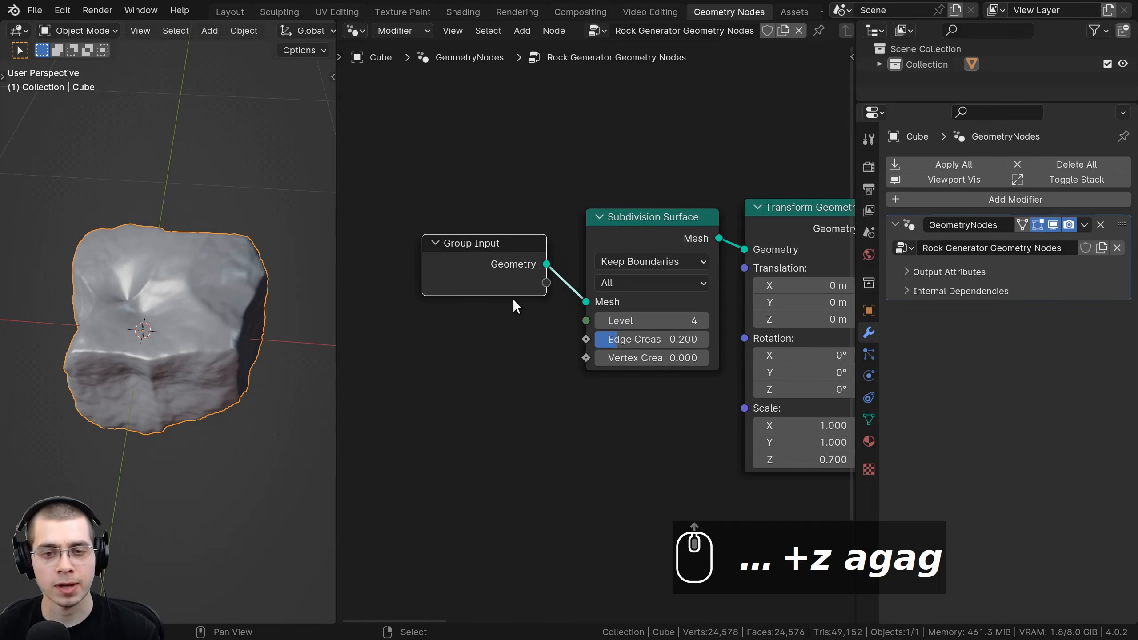
- Place the Group Input node slightly lower and connect the first Subdivision Surface node's Level to it as a new input
{"action": "key", "text": "ctrl+z"}
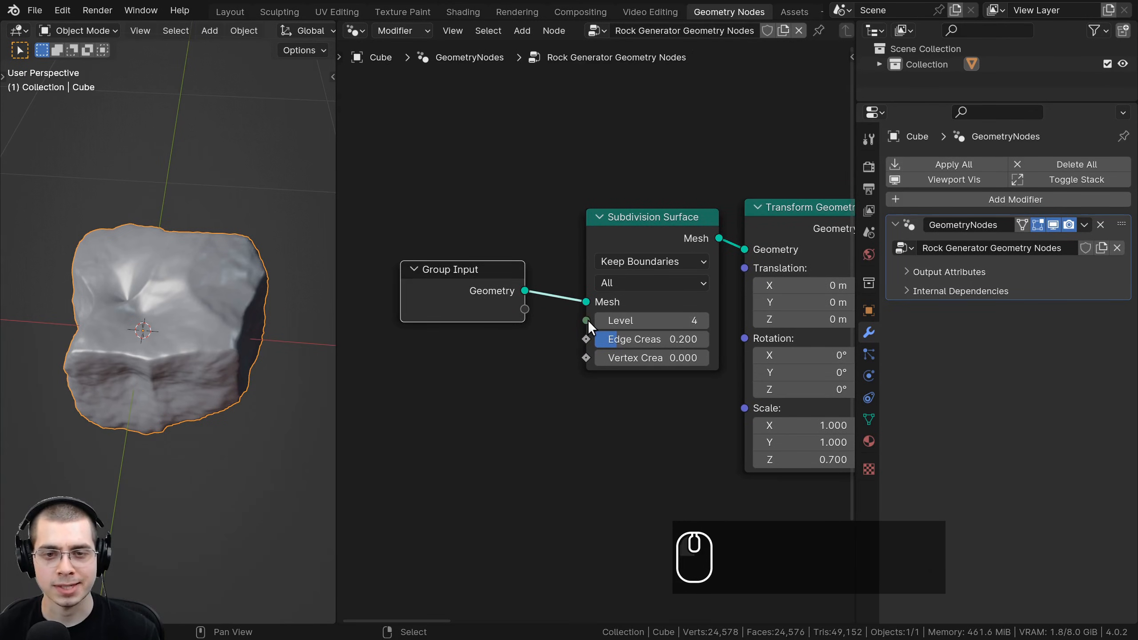
{"action": "left_click_drag", "start_coordinate": [586, 320], "coordinate": [533, 246]}
{"action": "left_click_drag", "start_coordinate": [525, 307], "coordinate": [524, 309]}
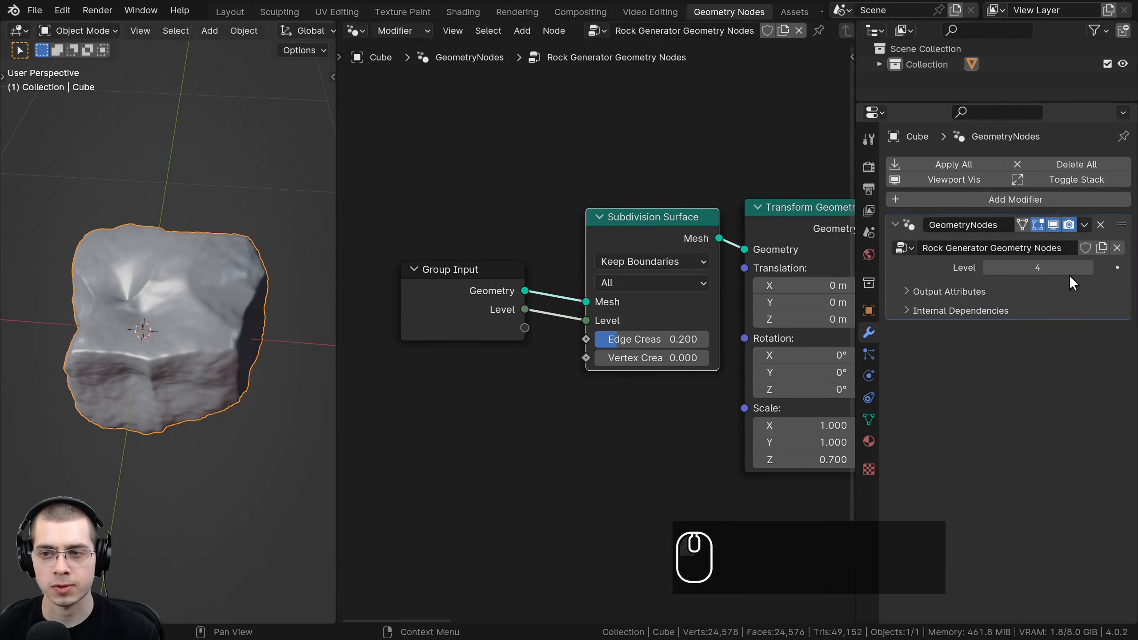
- Rename the exposed Level group input to Rock Sub-Sub and test it in the modifier at 3 and back at 4
{"action": "scroll", "coordinate": [612, 308], "scroll_direction": "down", "scroll_amount": 2}
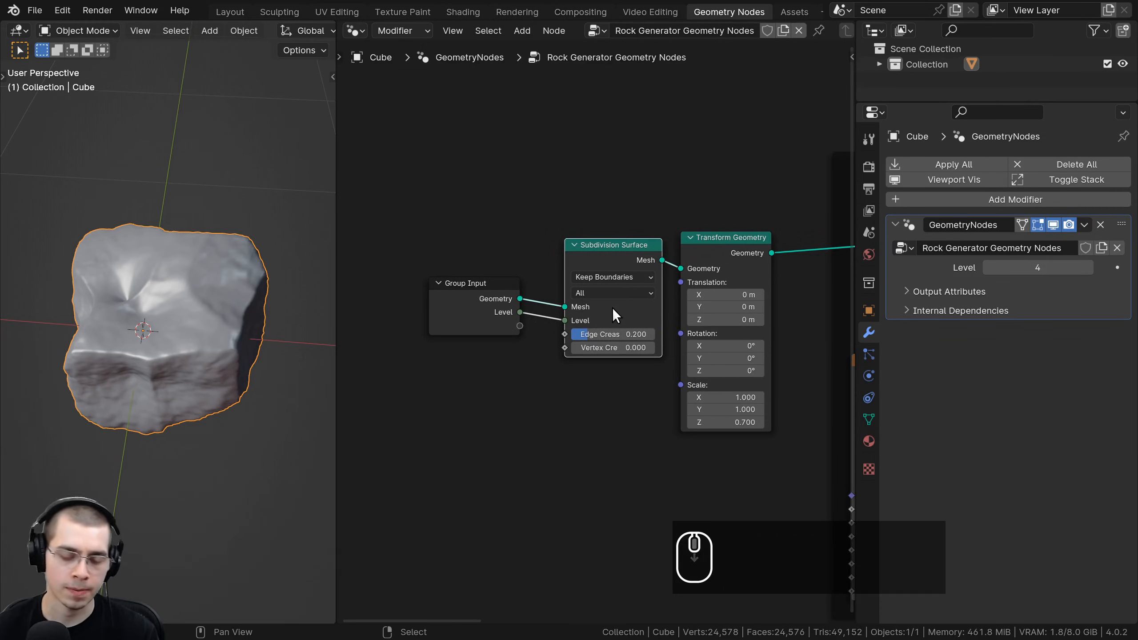
{"action": "key", "text": "n"}
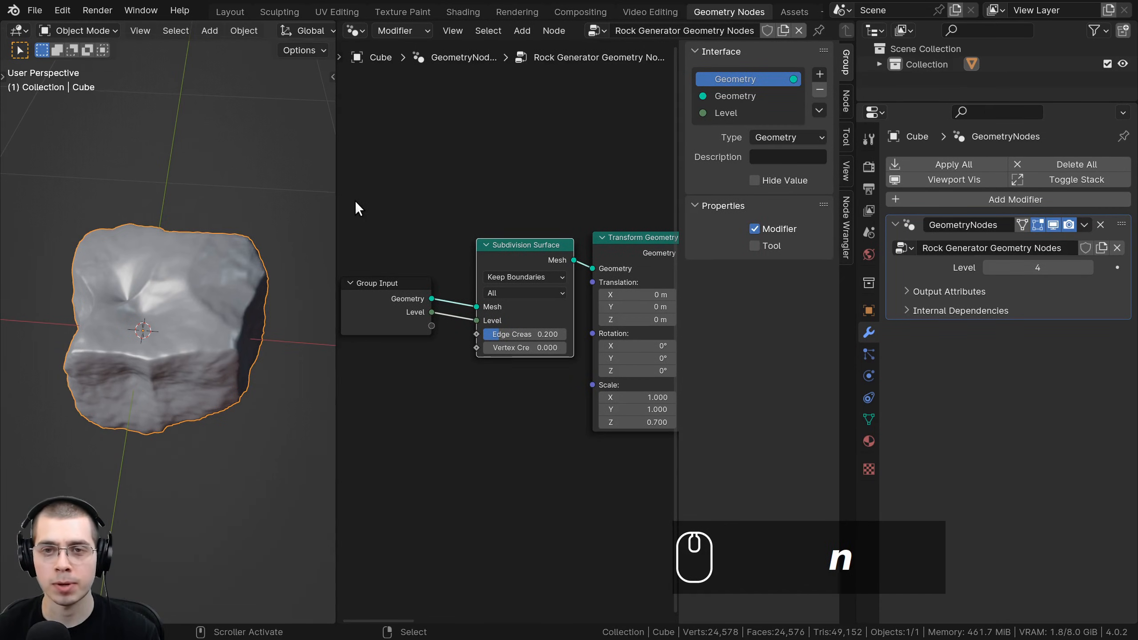
{"action": "double_click", "coordinate": [720, 113]}
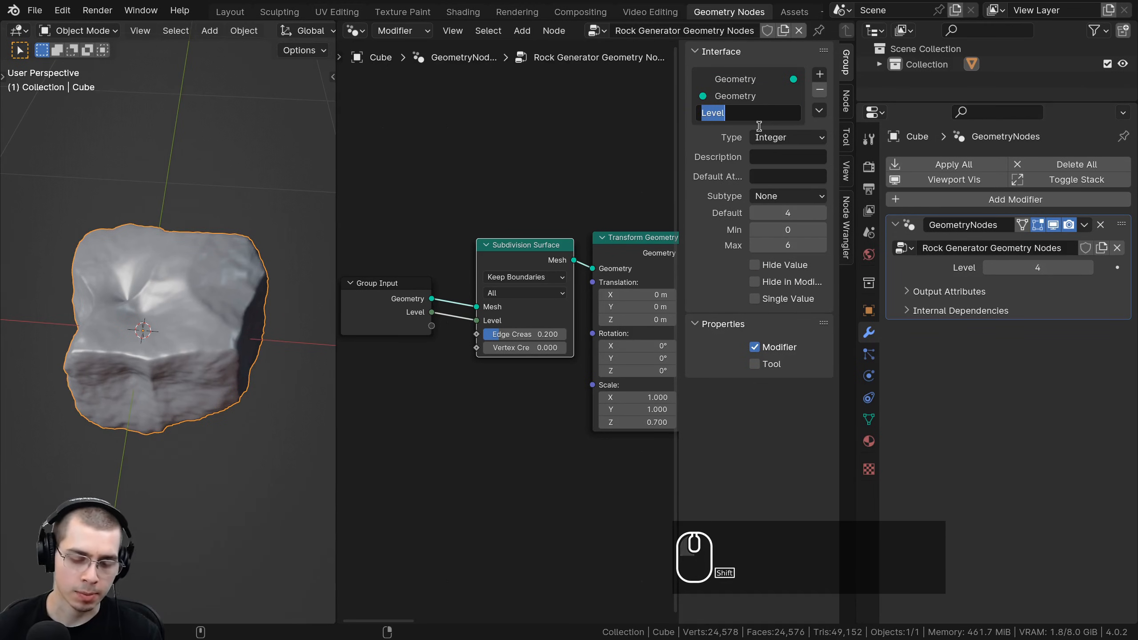
{"action": "type", "text": "Rock Sub-Su"}
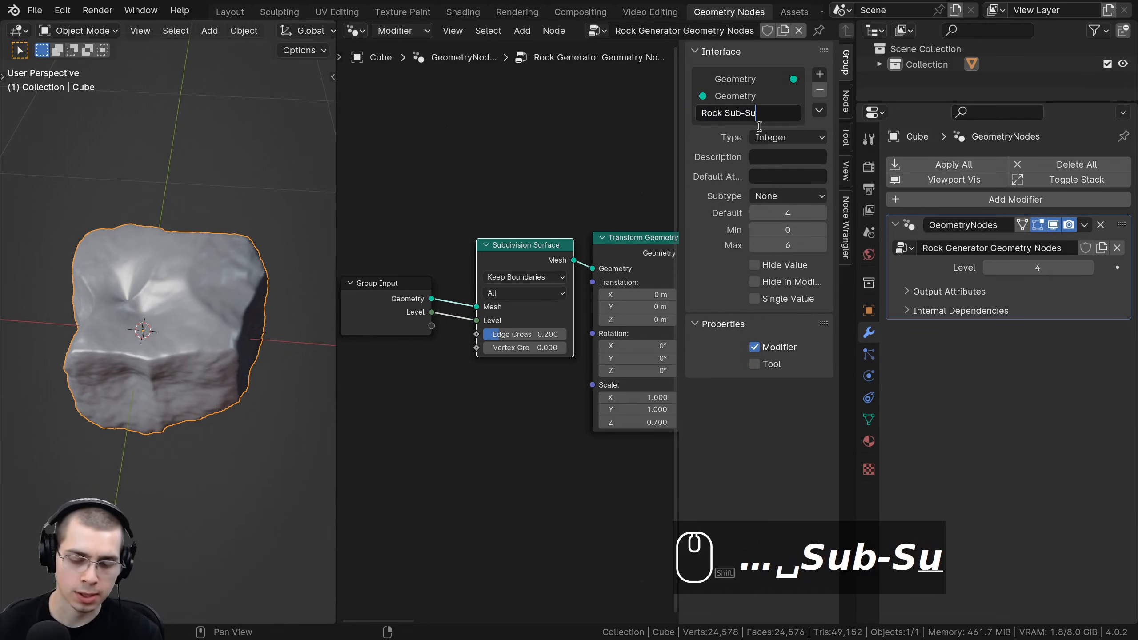
{"action": "type", "text": "b"}
{"action": "key", "text": "Return"}
{"action": "scroll", "coordinate": [501, 336], "scroll_direction": "up", "scroll_amount": 2}
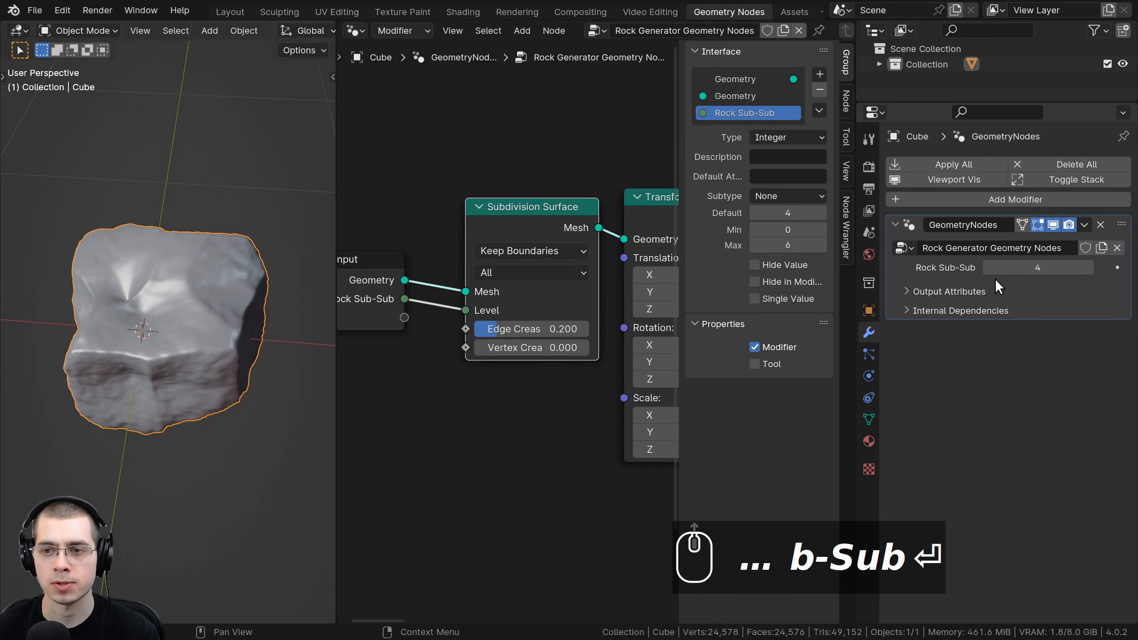
{"action": "left_click", "coordinate": [987, 268]}
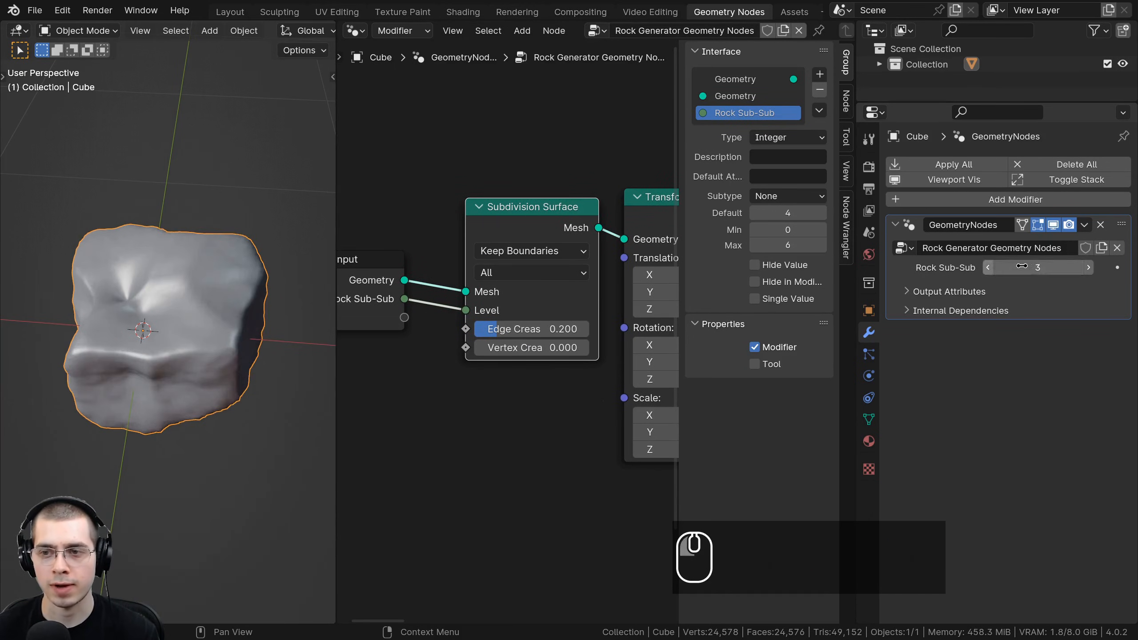
{"action": "left_click", "coordinate": [1088, 268]}
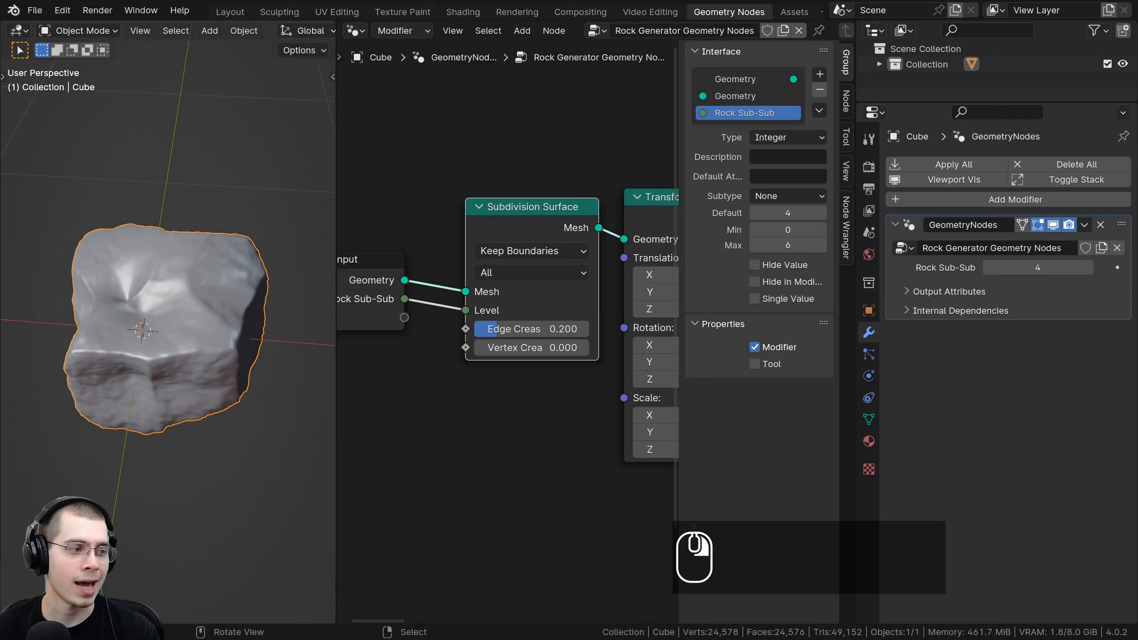
- Set the Level of the Subdivision Surface node in the Base Shape frame to 1
{"action": "scroll", "coordinate": [504, 344], "scroll_direction": "down", "scroll_amount": 5}
{"action": "middle_click_drag", "start_coordinate": [597, 320], "coordinate": [401, 332]}
{"action": "left_click", "coordinate": [584, 230]}
{"action": "middle_click_drag", "start_coordinate": [566, 245], "coordinate": [531, 249]}
{"action": "scroll", "coordinate": [531, 248], "scroll_direction": "up", "scroll_amount": 1}
{"action": "left_click", "coordinate": [617, 270]}
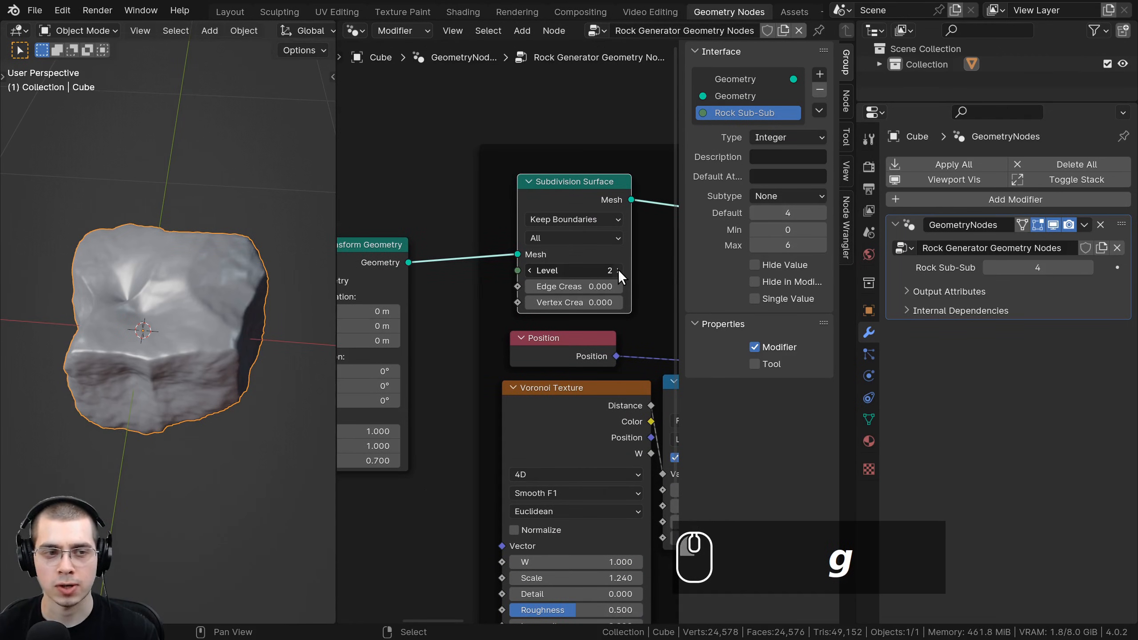
{"action": "left_click", "coordinate": [528, 269]}
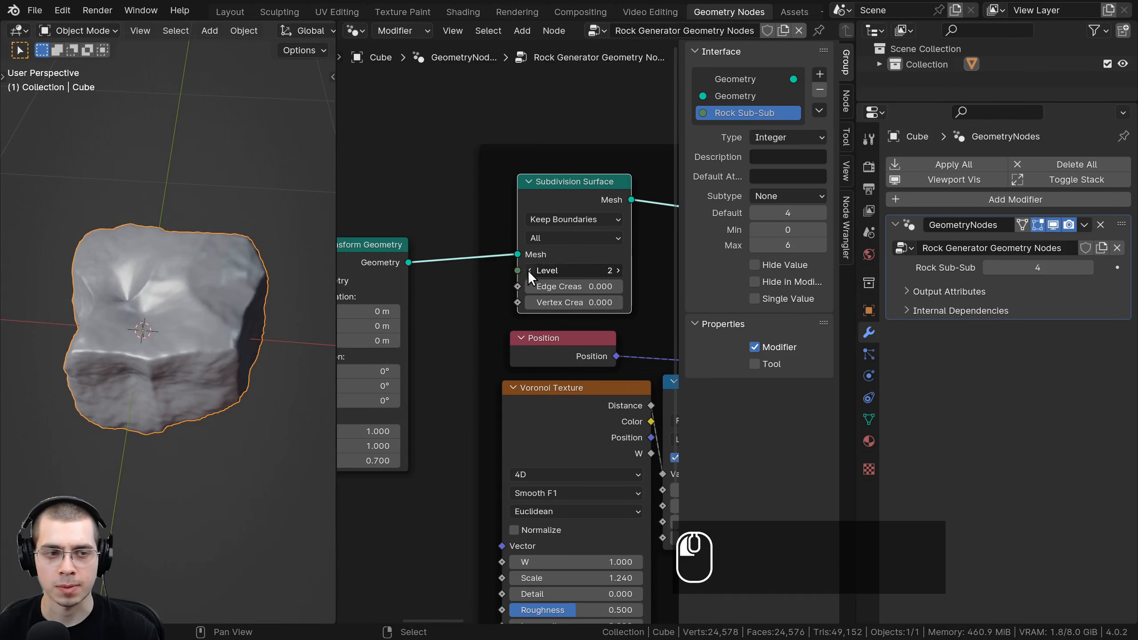
{"action": "left_click", "coordinate": [529, 271]}
{"action": "mouse_move", "coordinate": [192, 287]}
{"action": "middle_mouse_down"}
{"action": "mouse_move", "coordinate": [161, 216]}
{"action": "mouse_move", "coordinate": [197, 280]}
{"action": "middle_mouse_up"}
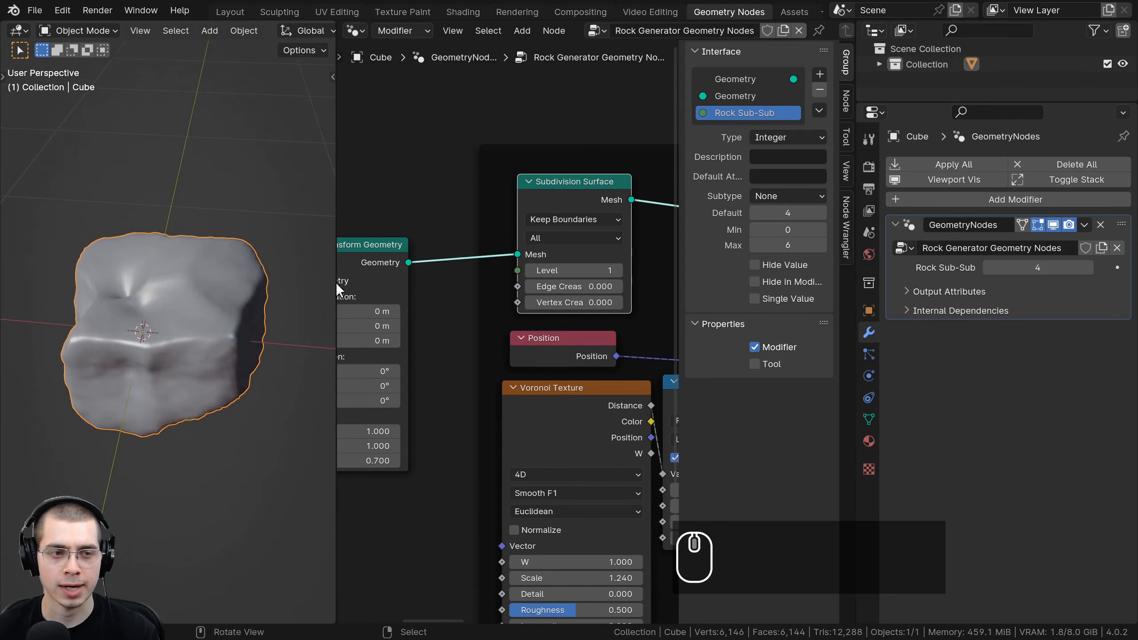
- Connect the Base Shape Subdivision Surface node's Level to a new Group Input socket
{"action": "middle_click_drag", "start_coordinate": [517, 271], "coordinate": [574, 265]}
{"action": "left_click_drag", "start_coordinate": [574, 265], "coordinate": [572, 225]}
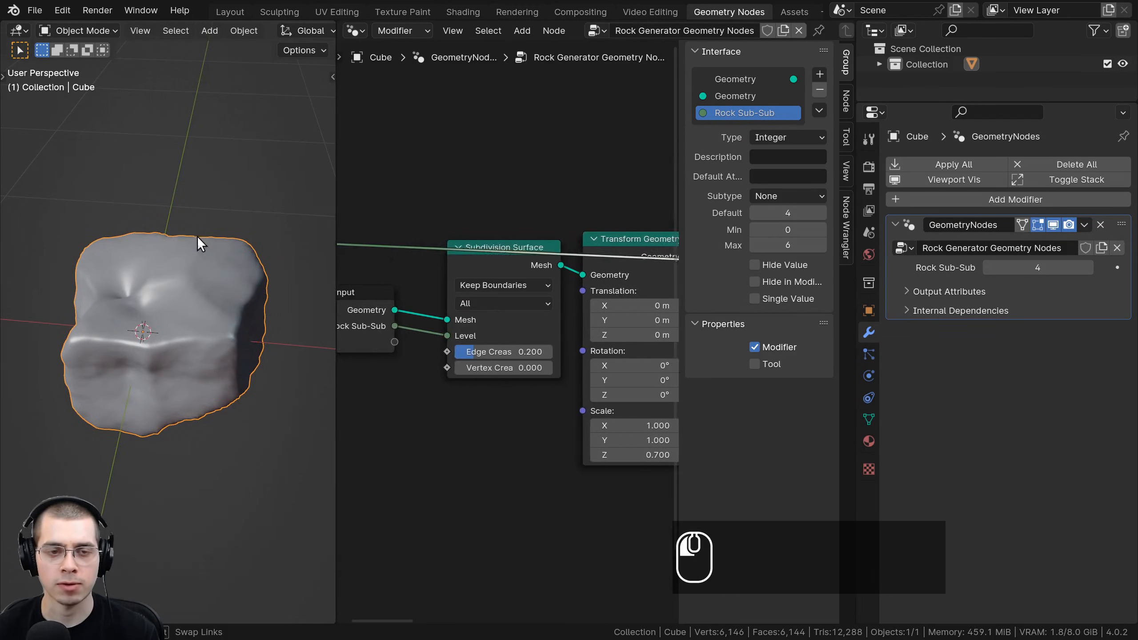
{"action": "left_click_drag", "start_coordinate": [485, 356], "coordinate": [474, 340]}
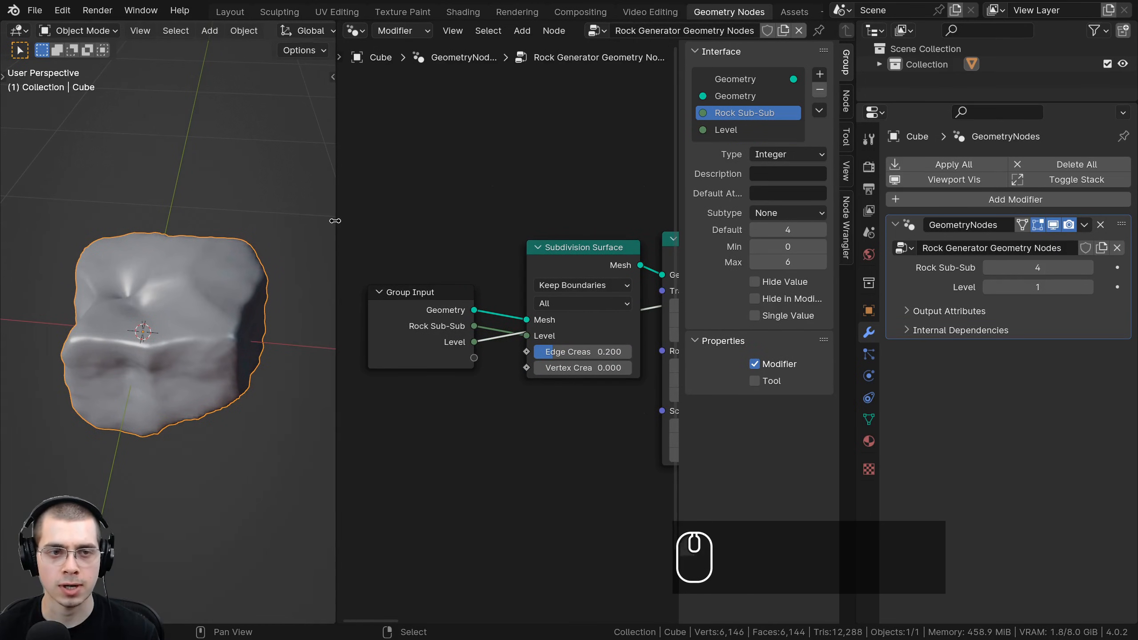
- Give the node editor more room by narrowing the 3D viewport and the properties area
{"action": "left_click_drag", "start_coordinate": [335, 220], "coordinate": [170, 224]}
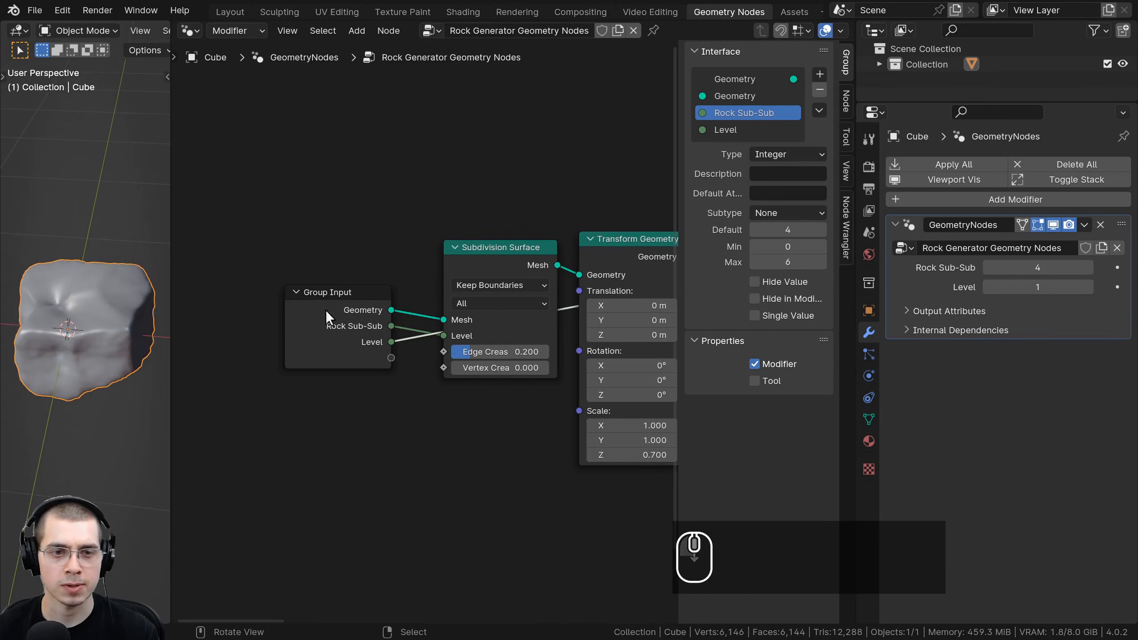
{"action": "scroll", "coordinate": [426, 314], "scroll_direction": "down", "scroll_amount": 1}
{"action": "left_click_drag", "start_coordinate": [853, 265], "coordinate": [905, 265]}
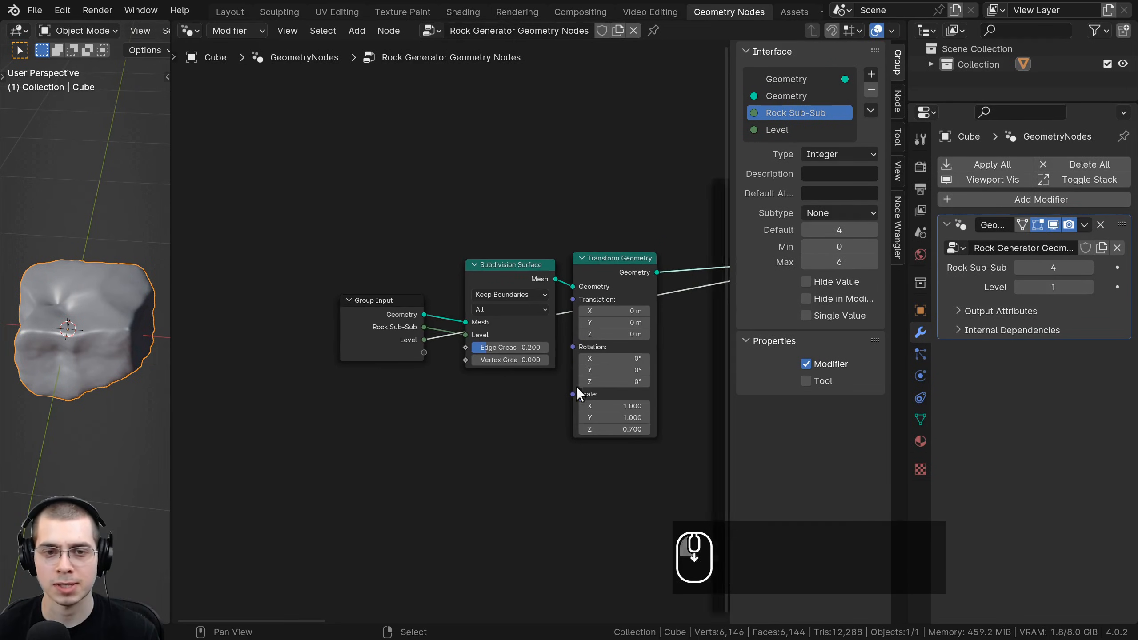
- Rename the second exposed Level group input to Detail Sub-Surf
{"action": "scroll", "coordinate": [577, 393], "scroll_direction": "up", "scroll_amount": 1}
{"action": "left_click", "coordinate": [781, 132]}
{"action": "double_click", "coordinate": [780, 131]}
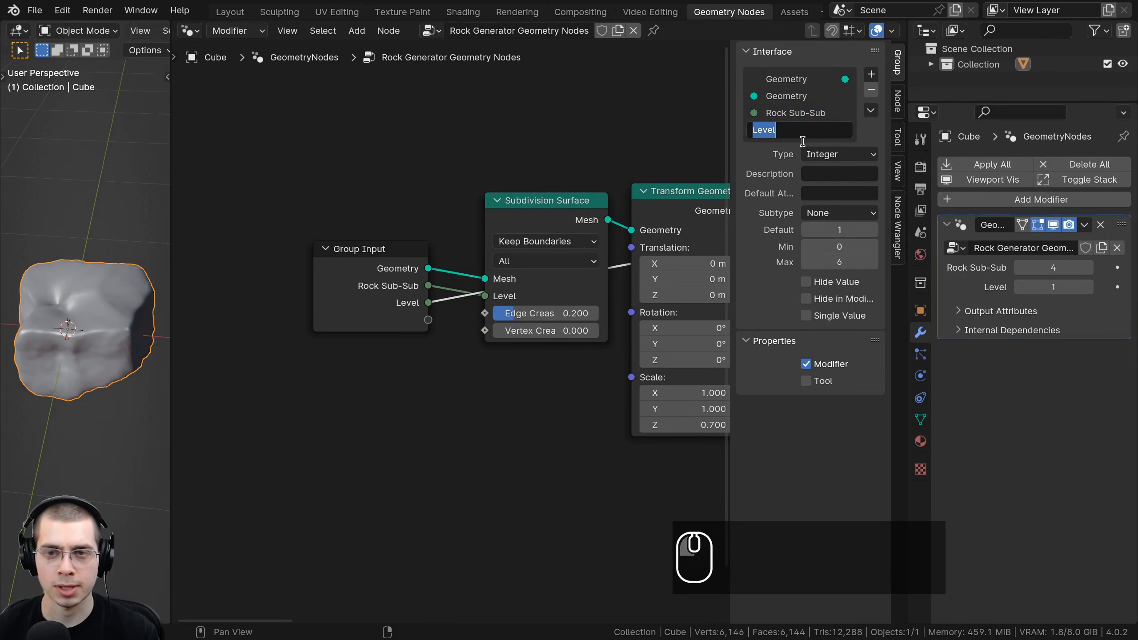
{"action": "type", "text": "Det"}
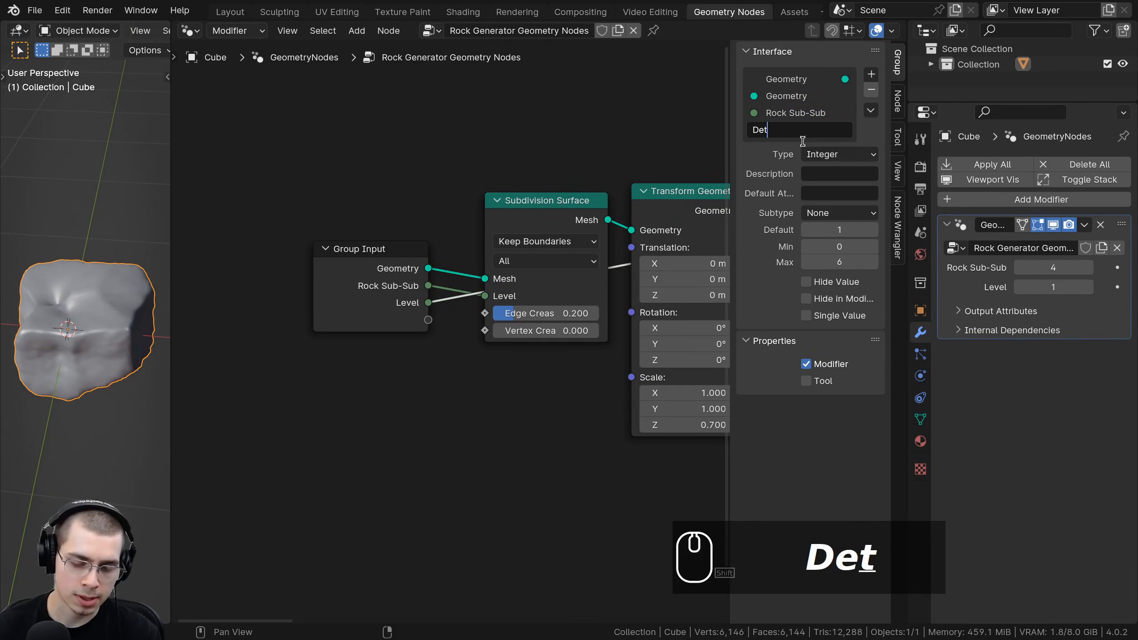
{"action": "type", "text": "ail Sub-Surf"}
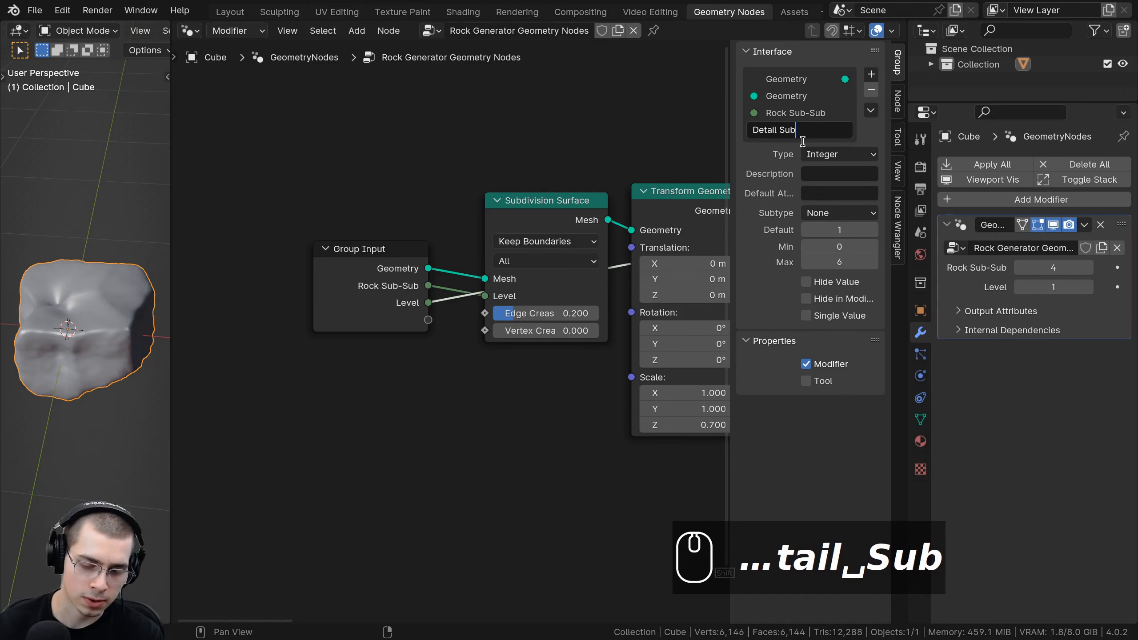
{"action": "key", "text": "Return"}
- Connect the Voronoi Texture node's W value to a new Group Input socket
{"action": "scroll", "coordinate": [546, 404], "scroll_direction": "down", "scroll_amount": 1}
{"action": "scroll", "coordinate": [546, 404], "scroll_direction": "down", "scroll_amount": 2}
{"action": "middle_click_drag", "start_coordinate": [546, 404], "coordinate": [518, 394]}
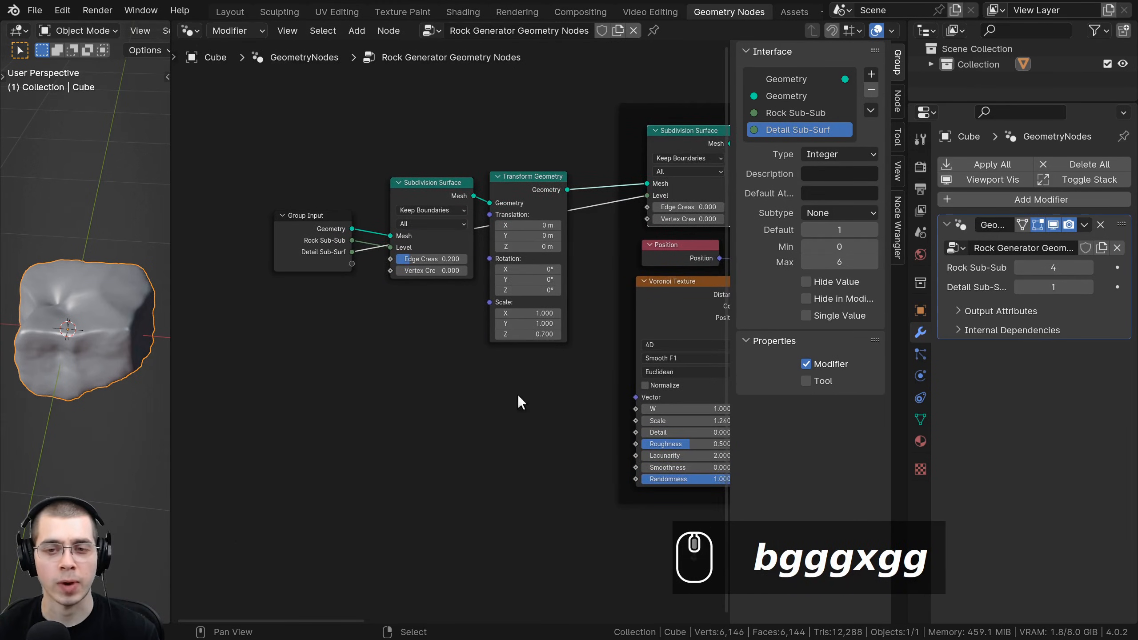
{"action": "middle_click_drag", "start_coordinate": [593, 363], "coordinate": [520, 325]}
{"action": "scroll", "coordinate": [520, 326], "scroll_direction": "up", "scroll_amount": 3}
{"action": "left_click", "coordinate": [605, 247]}
{"action": "middle_click_drag", "start_coordinate": [591, 349], "coordinate": [581, 343]}
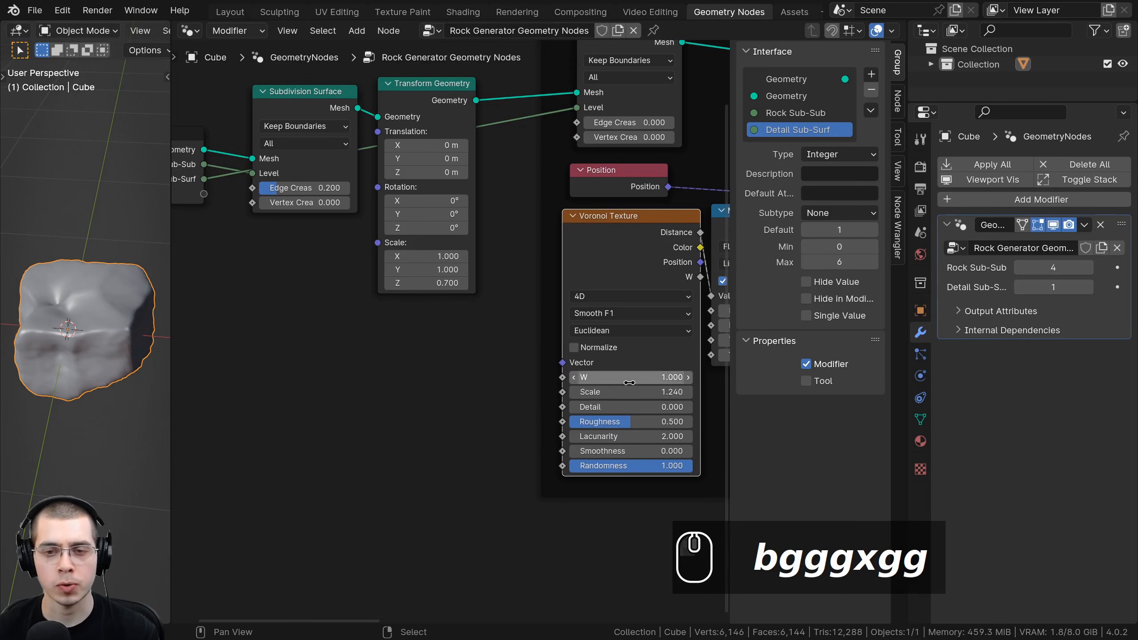
{"action": "left_click_drag", "start_coordinate": [603, 377], "coordinate": [569, 376]}
{"action": "middle_click_drag", "start_coordinate": [570, 376], "coordinate": [628, 389]}
{"action": "left_click_drag", "start_coordinate": [621, 388], "coordinate": [332, 207]}
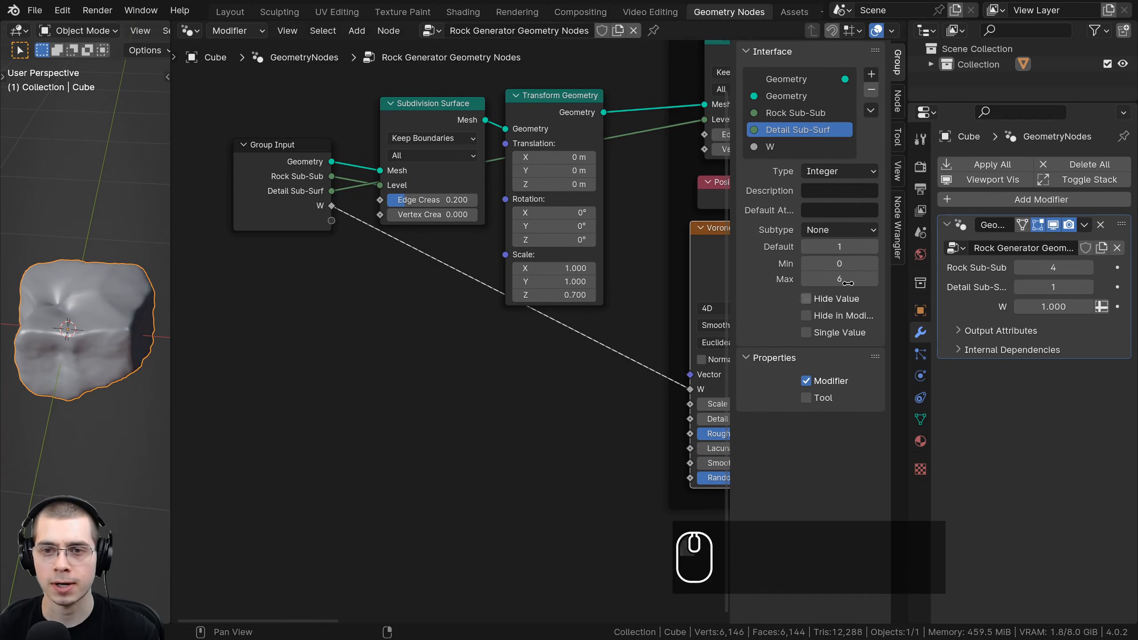
- Make the W group input a Single Value and widen the properties area slightly
{"action": "left_click", "coordinate": [777, 144]}
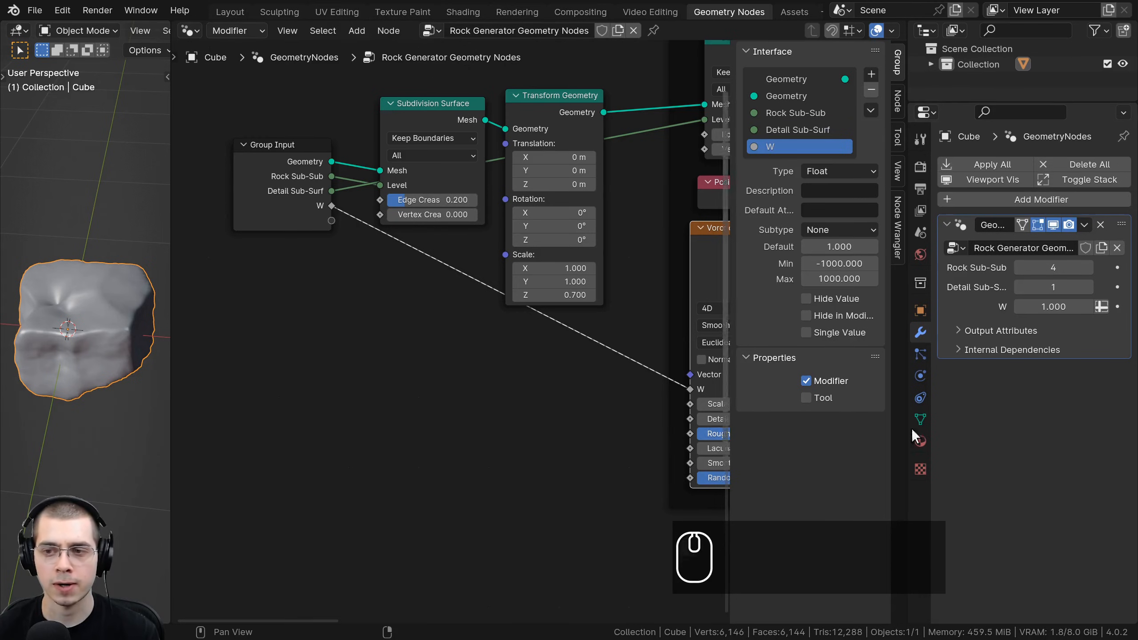
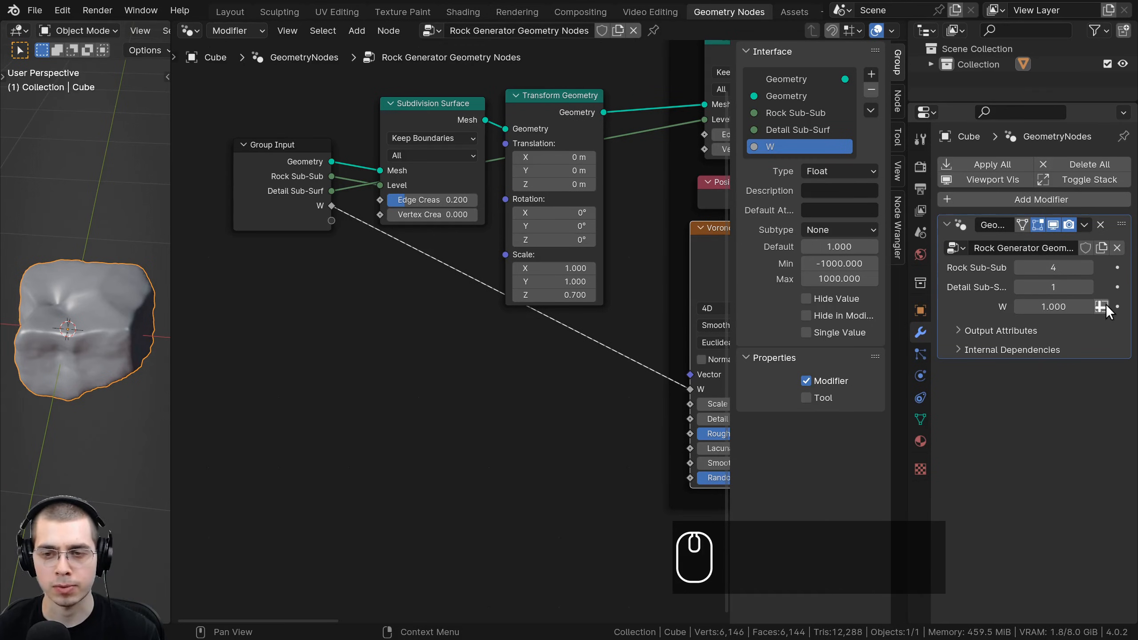
{"action": "left_click", "coordinate": [806, 332]}
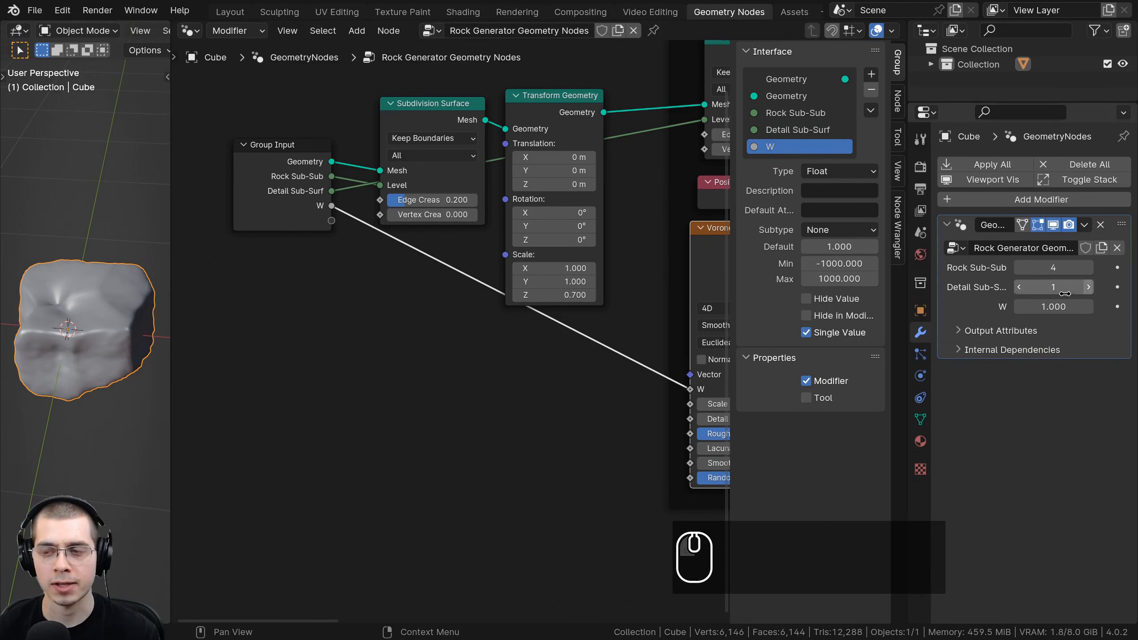
{"action": "left_click_drag", "start_coordinate": [905, 297], "coordinate": [878, 296]}
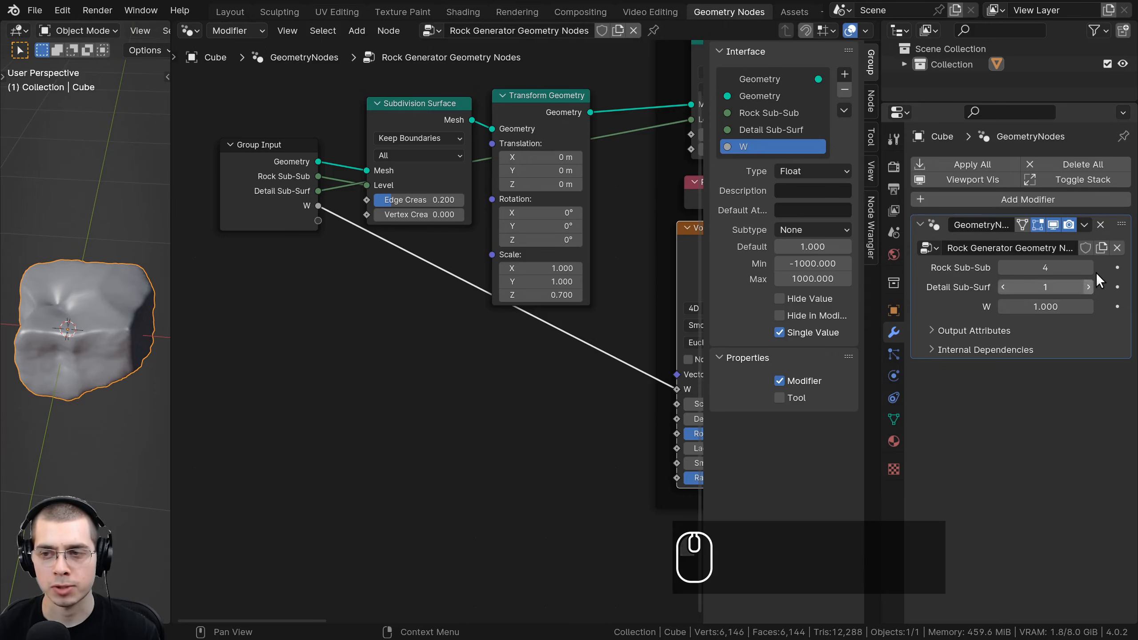
- Rename the W group input to Random Shape
{"action": "double_click", "coordinate": [748, 148]}
{"action": "key", "text": "BackSpace"}
{"action": "type", "text": "R"}
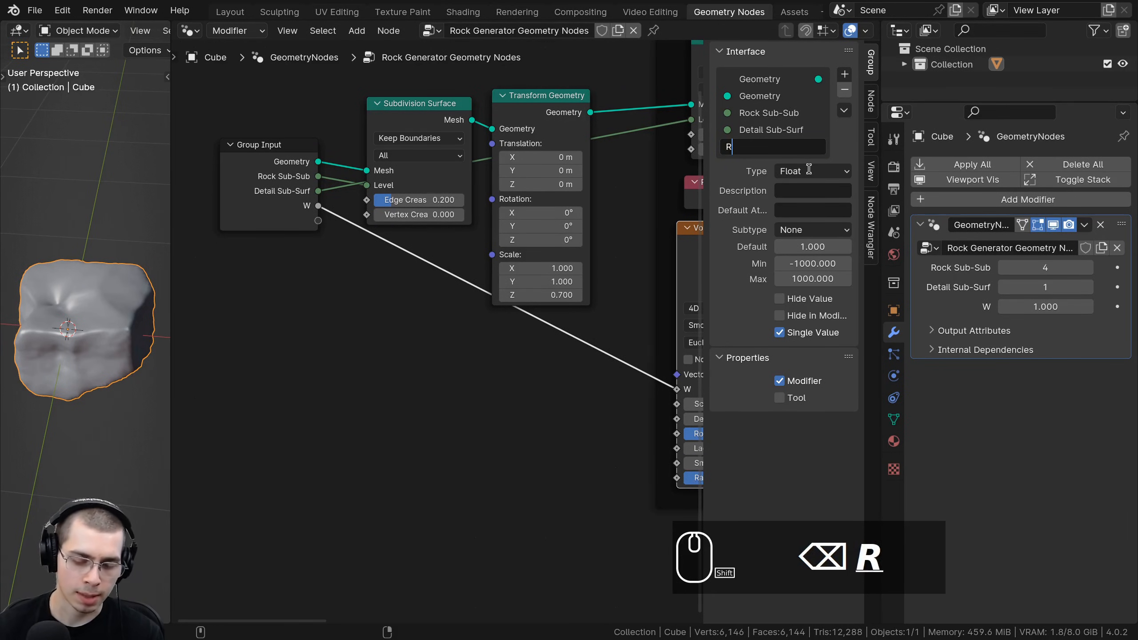
{"action": "type", "text": "andom Shape"}
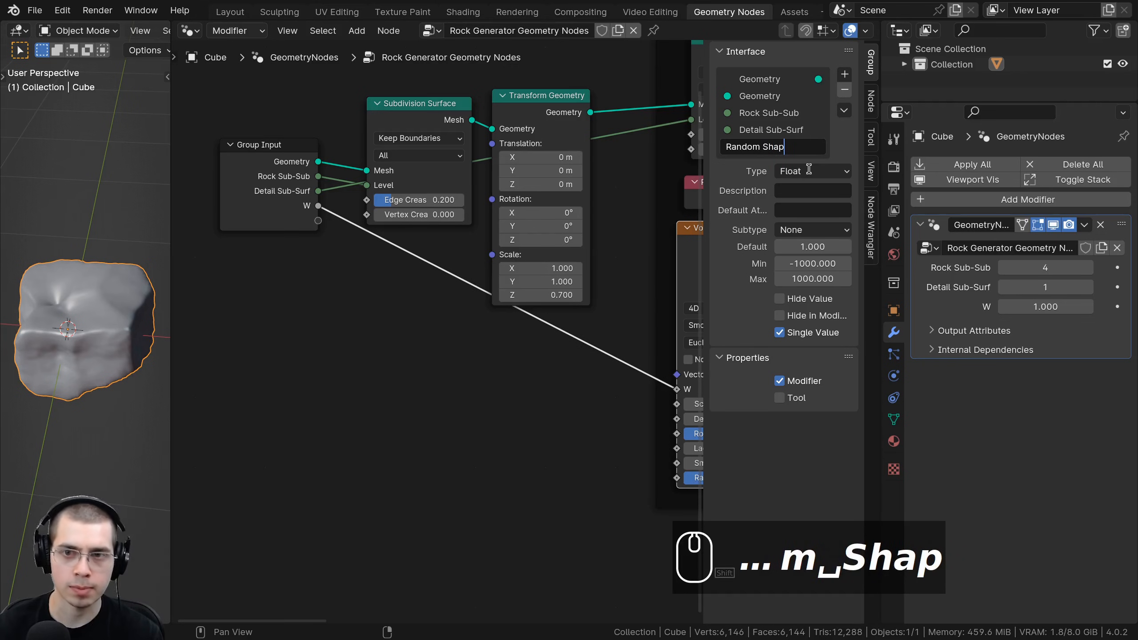
{"action": "key", "text": "Return"}
- Connect the Voronoi Texture node's Scale to a new Group Input socket and make that input a Single Value
{"action": "middle_click_drag", "start_coordinate": [582, 354], "coordinate": [418, 309]}
{"action": "mouse_move", "coordinate": [549, 357]}
{"action": "left_mouse_down"}
{"action": "mouse_move", "coordinate": [663, 356]}
{"action": "mouse_move", "coordinate": [550, 356]}
{"action": "left_mouse_up"}
{"action": "right_click", "coordinate": [549, 357]}
{"action": "scroll", "coordinate": [550, 356], "scroll_direction": "down", "scroll_amount": 2}
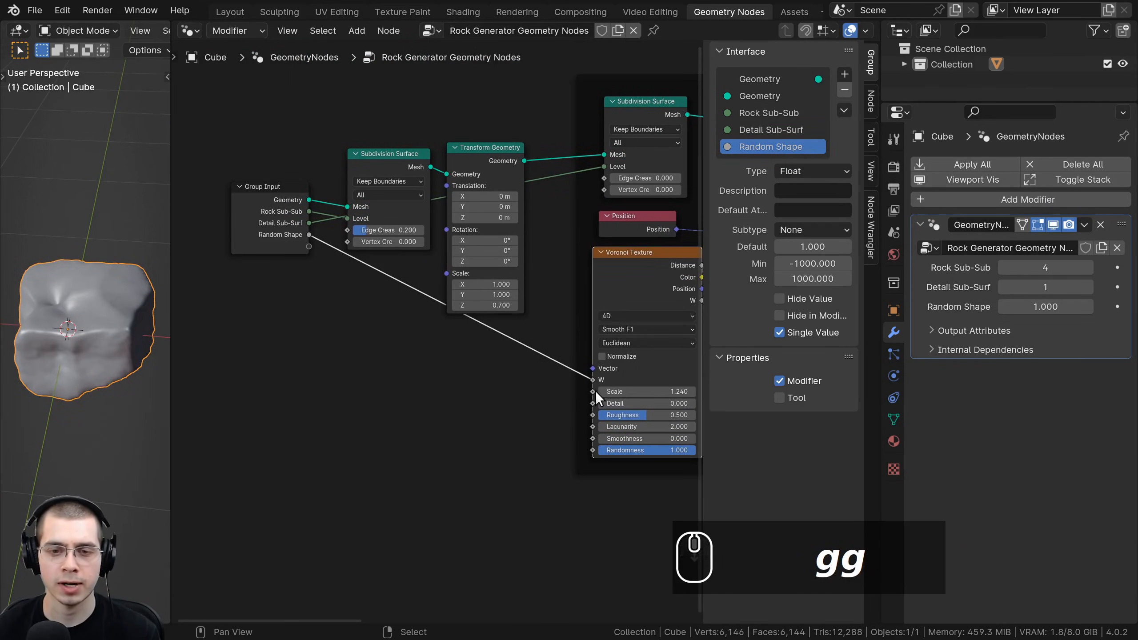
{"action": "left_click_drag", "start_coordinate": [593, 390], "coordinate": [309, 246]}
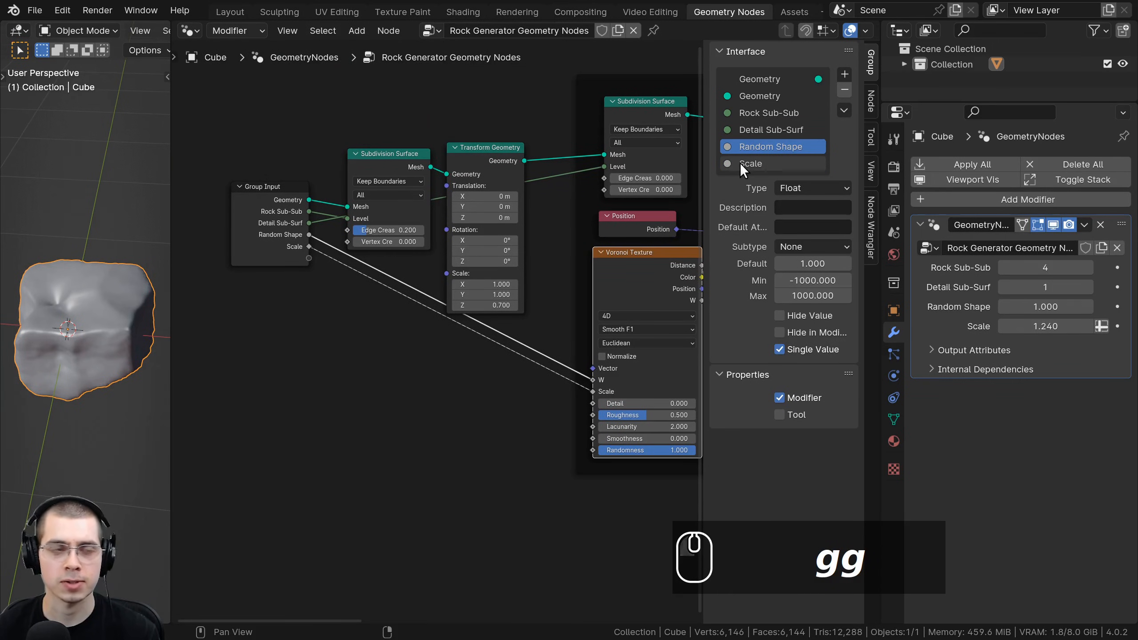
{"action": "left_click", "coordinate": [780, 350]}
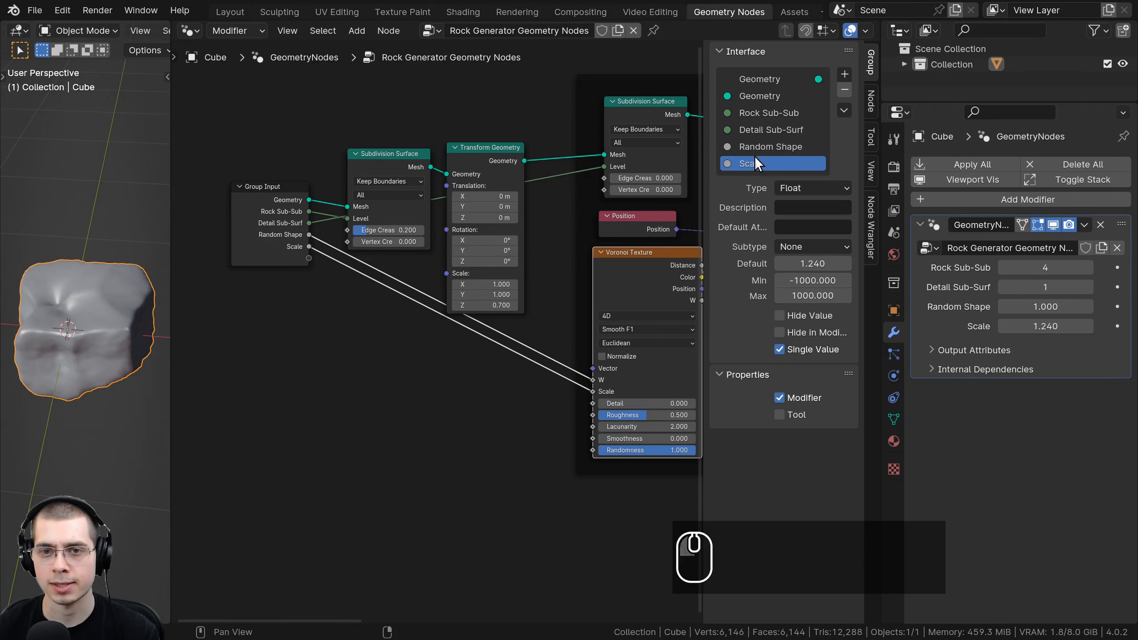
- Rename the Scale group input to Rock Edge Size and try out its value in the modifier
{"action": "double_click", "coordinate": [755, 164]}
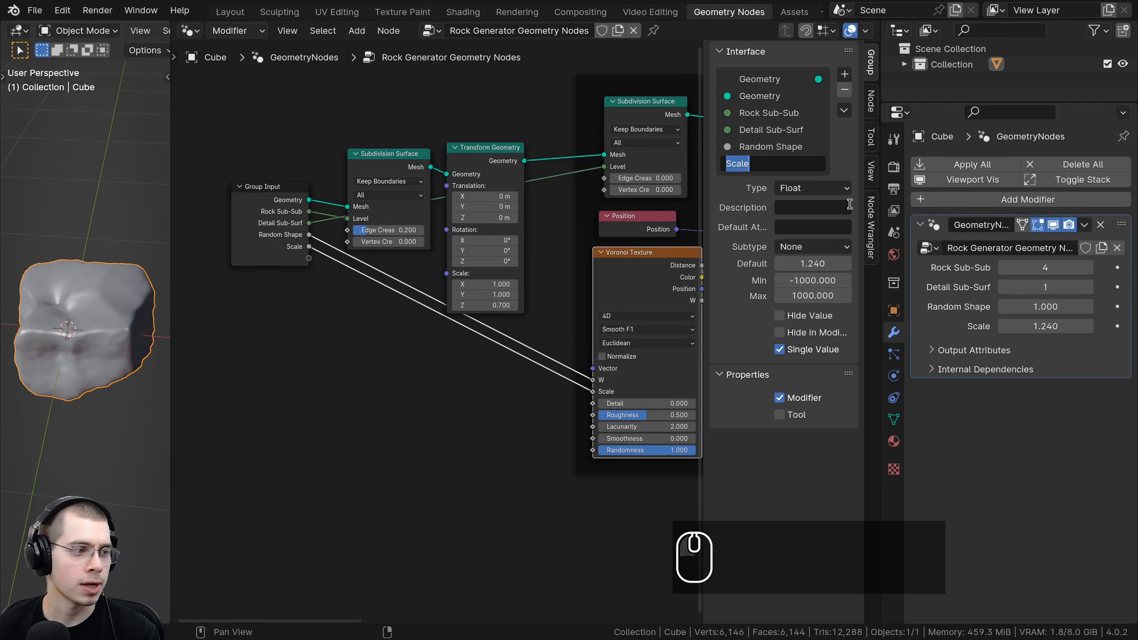
{"action": "type", "text": "Rock E"}
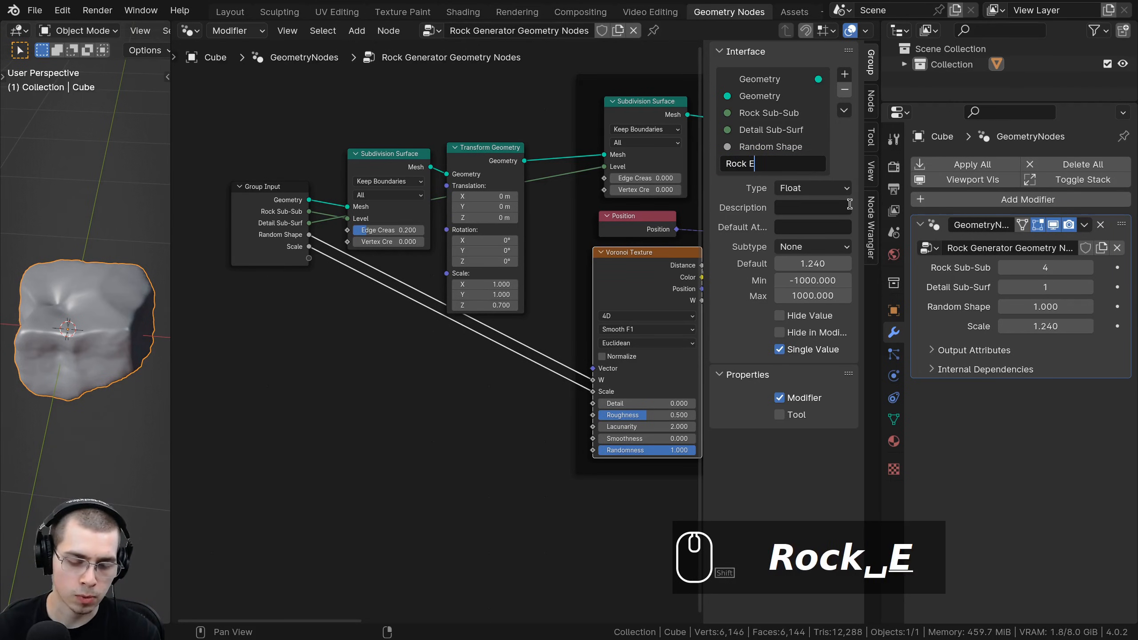
{"action": "type", "text": "dge Size"}
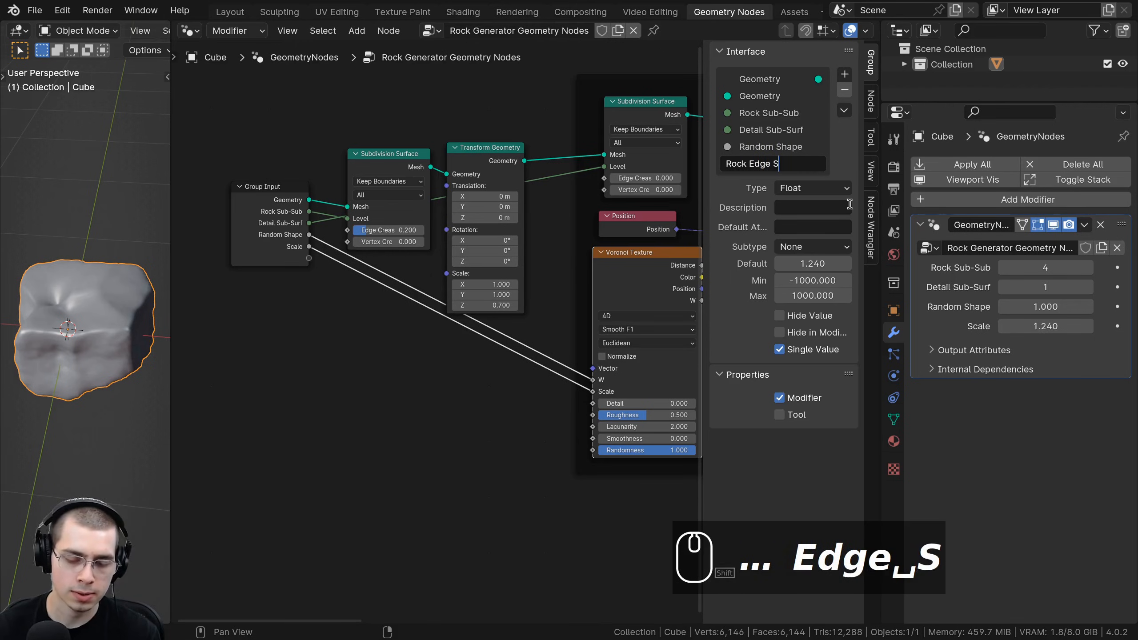
{"action": "key", "text": "Return"}
{"action": "left_click_drag", "start_coordinate": [1044, 326], "coordinate": [1017, 325]}
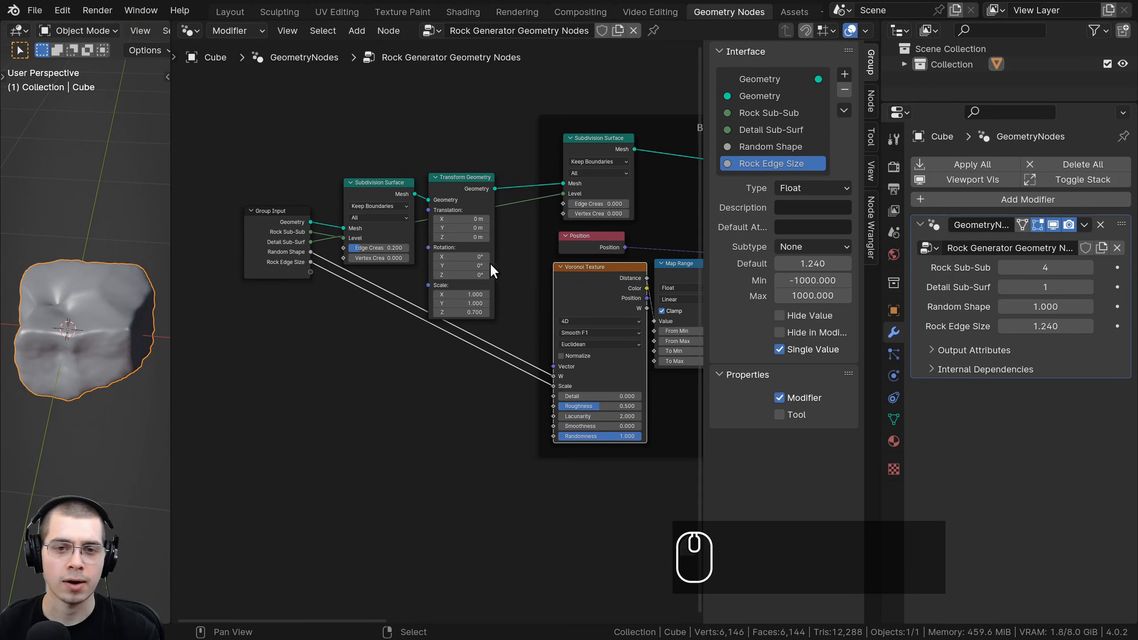
- Connect the first Subdivision Surface node's Edge Crease to a new Group Input socket and make that input a Single Value
{"action": "middle_click_drag", "start_coordinate": [345, 249], "coordinate": [449, 333]}
{"action": "scroll", "coordinate": [449, 333], "scroll_direction": "up", "scroll_amount": 8}
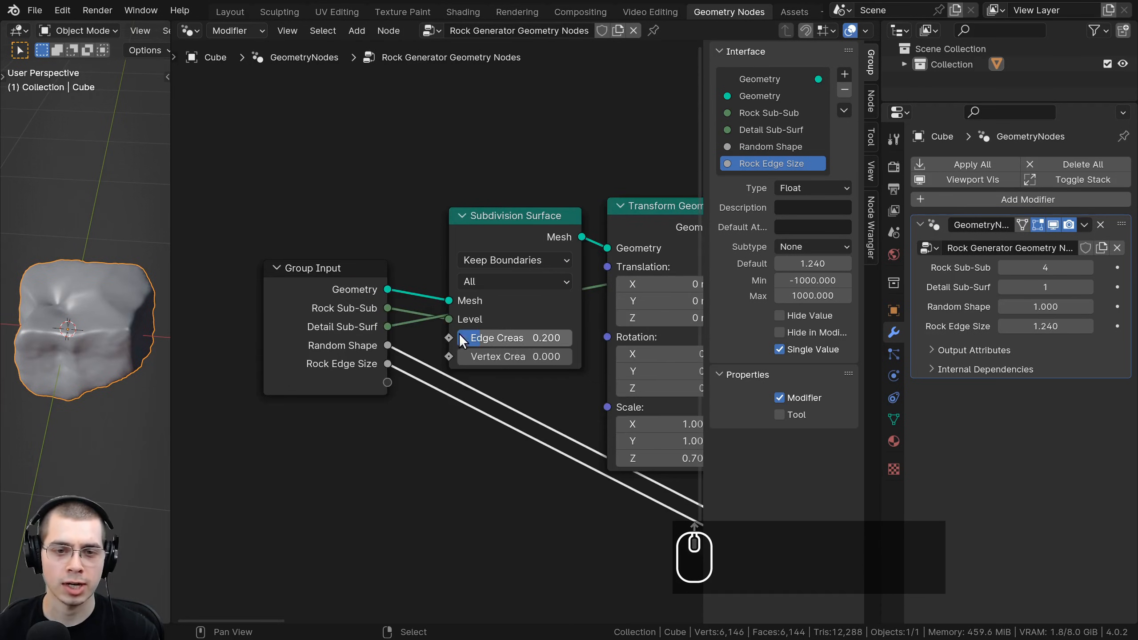
{"action": "mouse_move", "coordinate": [458, 334]}
{"action": "left_mouse_down"}
{"action": "mouse_move", "coordinate": [514, 337]}
{"action": "mouse_move", "coordinate": [472, 339]}
{"action": "left_mouse_up"}
{"action": "right_click", "coordinate": [471, 339]}
{"action": "middle_click_drag", "start_coordinate": [452, 341], "coordinate": [471, 318]}
{"action": "left_click_drag", "start_coordinate": [467, 315], "coordinate": [458, 305]}
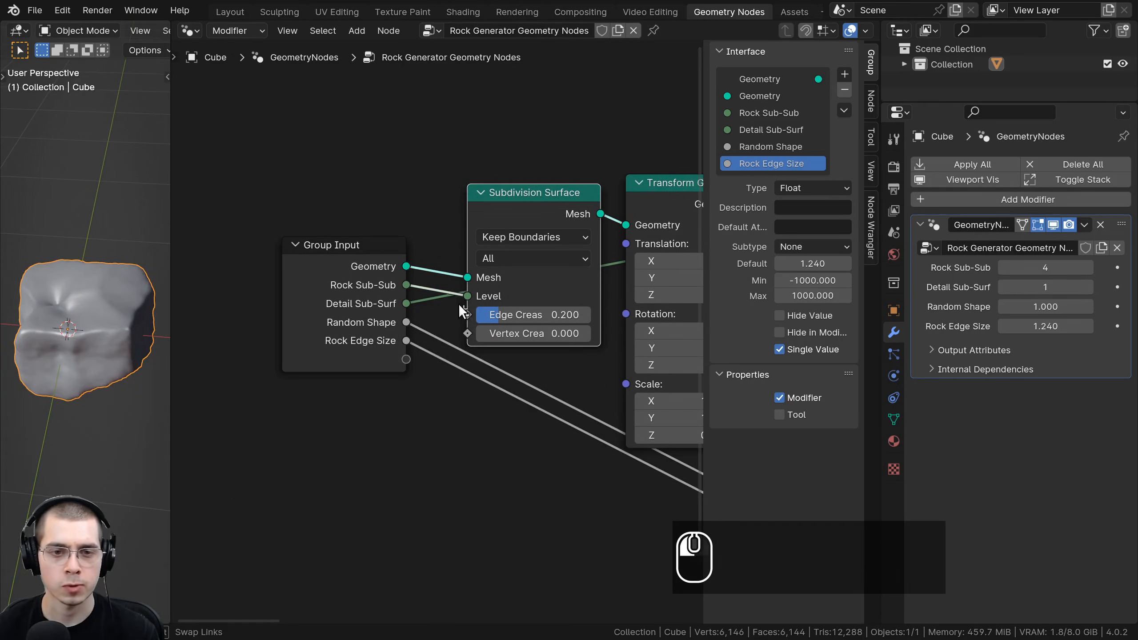
{"action": "left_click_drag", "start_coordinate": [411, 361], "coordinate": [410, 361]}
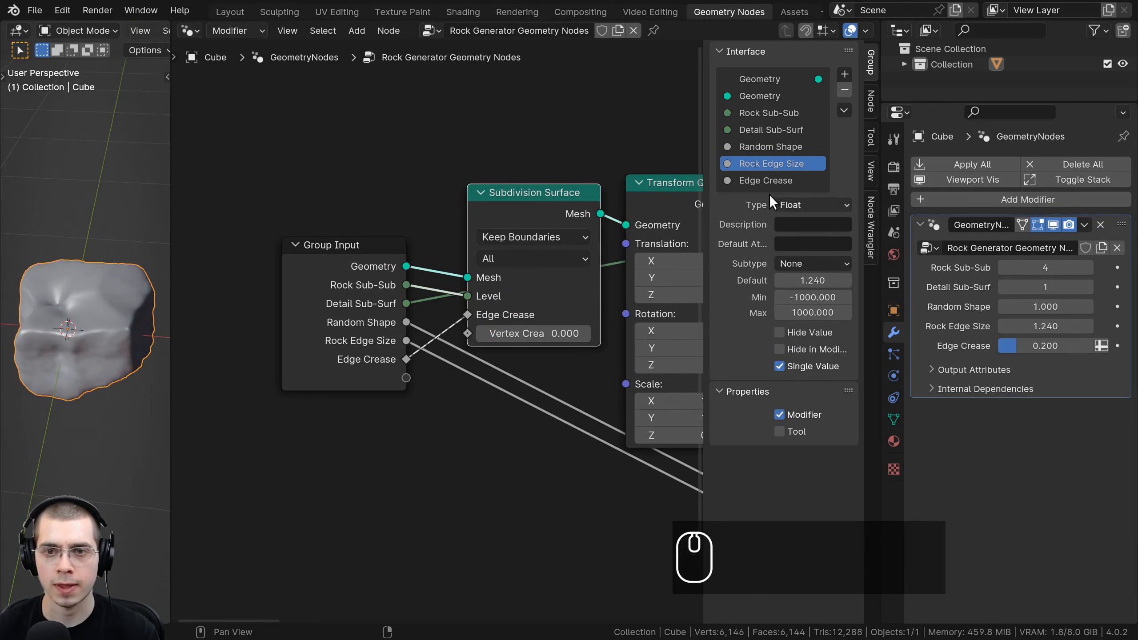
{"action": "left_click", "coordinate": [780, 367]}
- Try out the Voronoi Texture node's Smoothness and connect it to a new Group Input socket
{"action": "scroll", "coordinate": [523, 321], "scroll_direction": "down", "scroll_amount": 1}
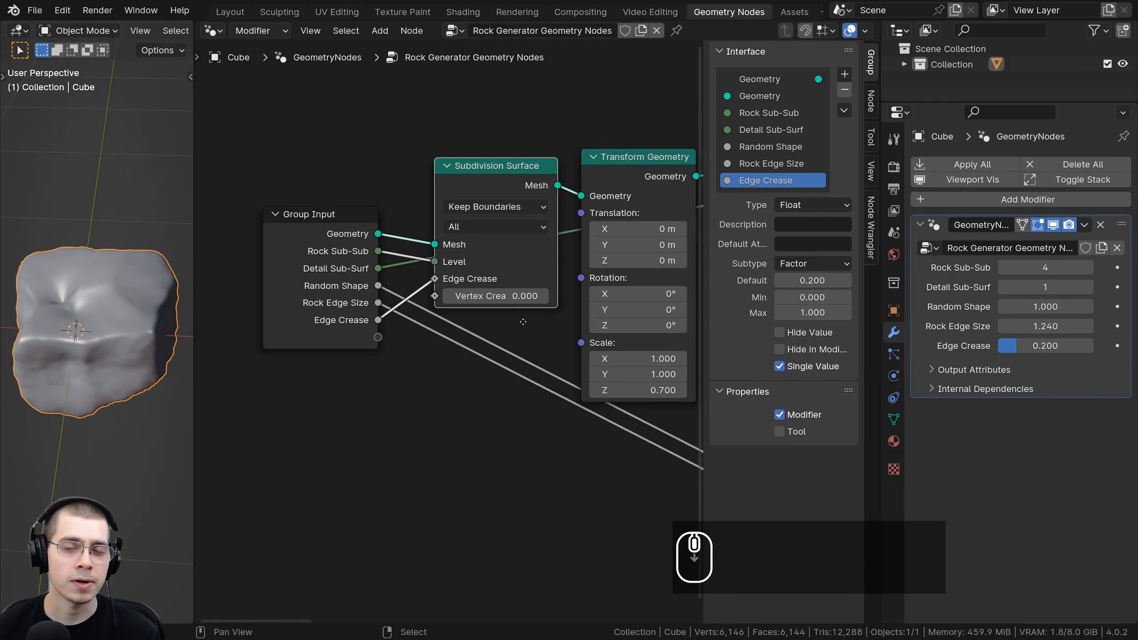
{"action": "scroll", "coordinate": [523, 322], "scroll_direction": "down", "scroll_amount": 1}
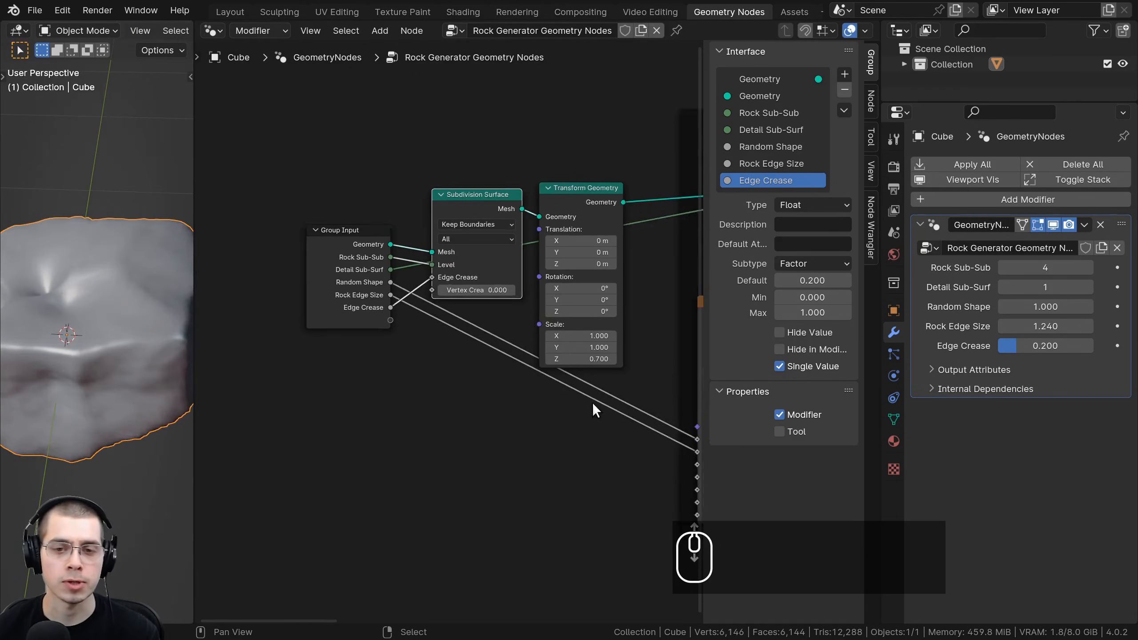
{"action": "middle_click_drag", "start_coordinate": [592, 402], "coordinate": [554, 289]}
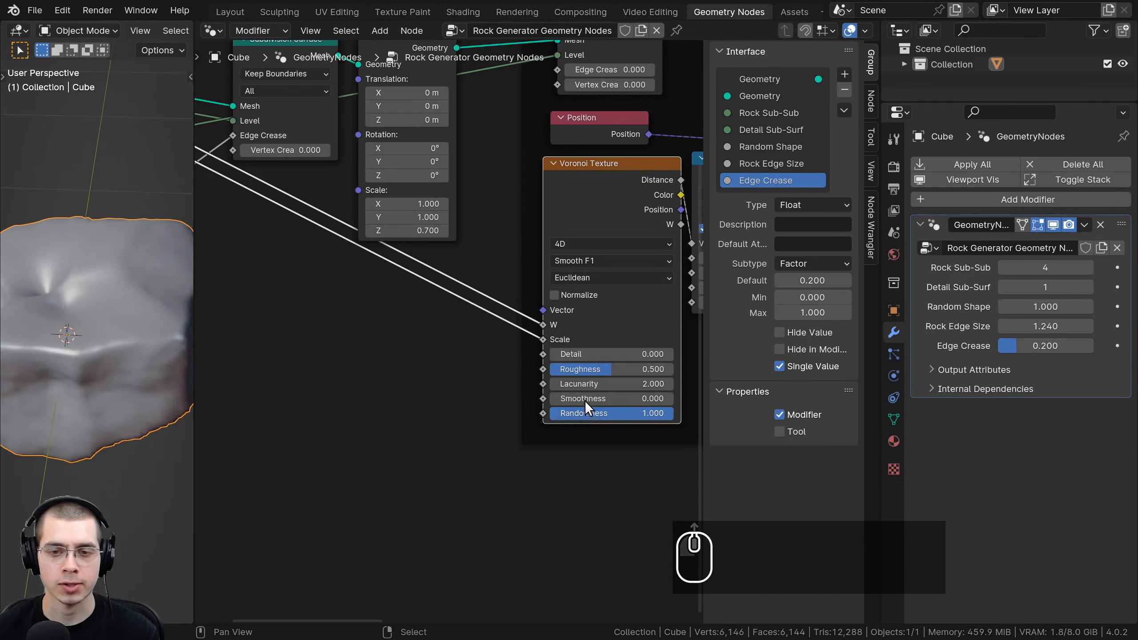
{"action": "mouse_move", "coordinate": [582, 401]}
{"action": "left_mouse_down"}
{"action": "mouse_move", "coordinate": [690, 402]}
{"action": "mouse_move", "coordinate": [578, 401]}
{"action": "left_mouse_up"}
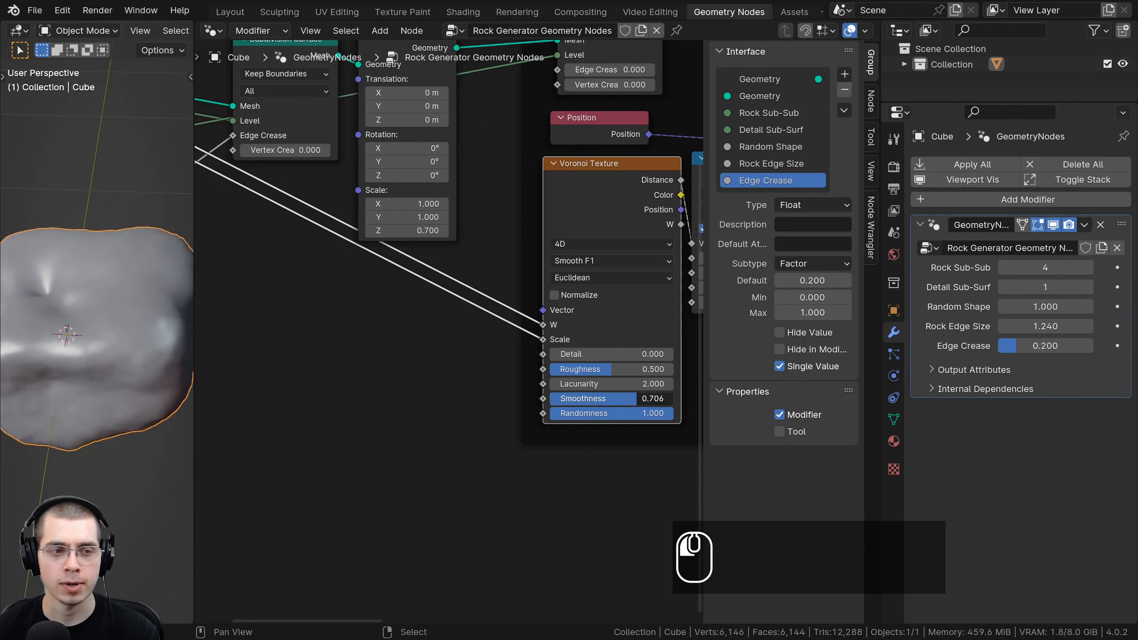
{"action": "scroll", "coordinate": [612, 291], "scroll_direction": "down", "scroll_amount": 3}
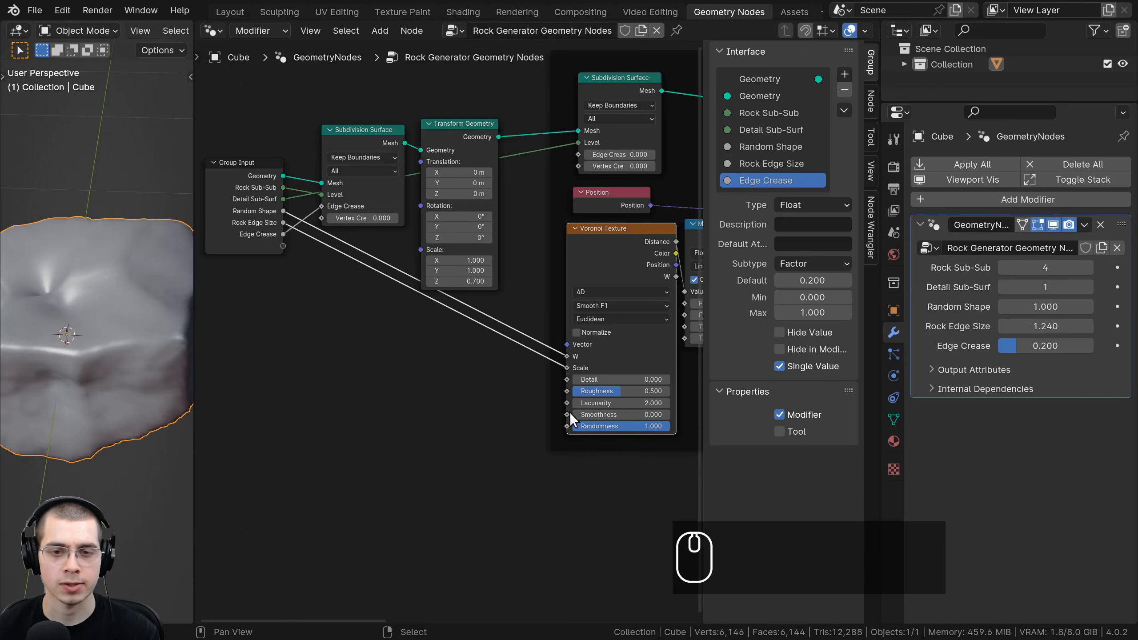
{"action": "left_click_drag", "start_coordinate": [566, 414], "coordinate": [283, 246]}
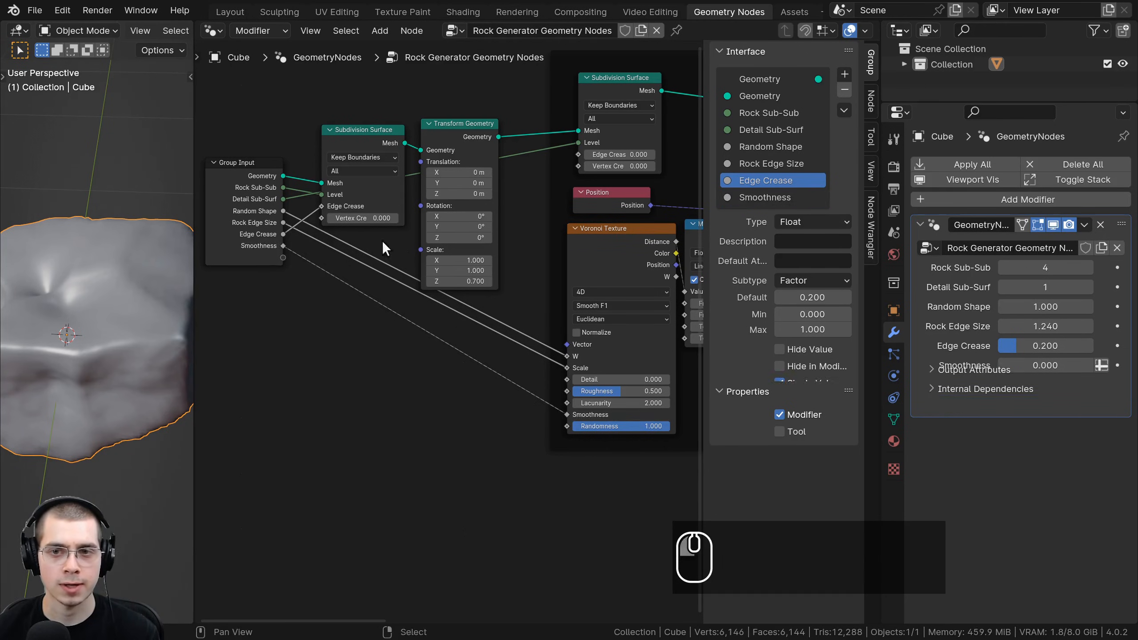
- Rename the Smoothness group input to Edge Smoothness and make it a Single Value
{"action": "double_click", "coordinate": [742, 196]}
{"action": "type", "text": "Edge"}
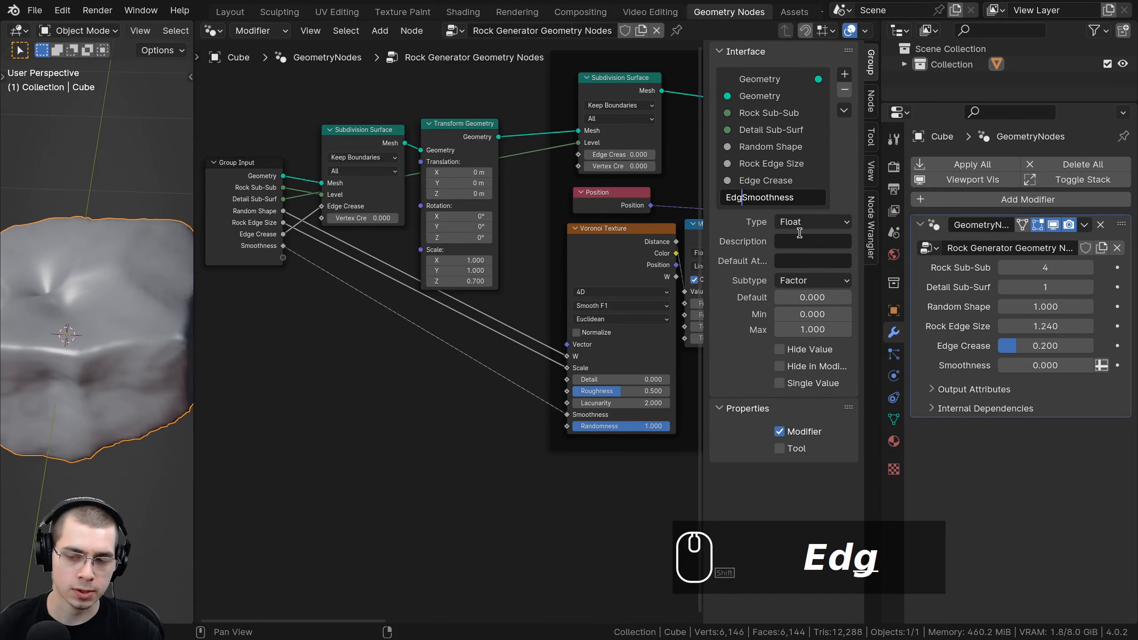
{"action": "key", "text": "Return"}
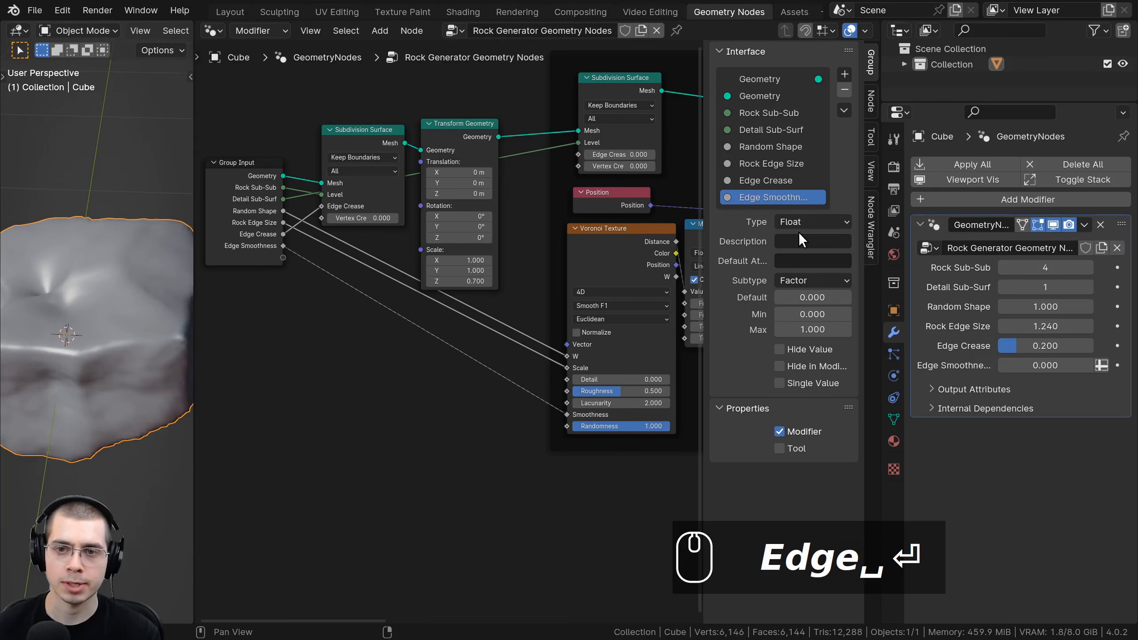
{"action": "left_click", "coordinate": [779, 383]}
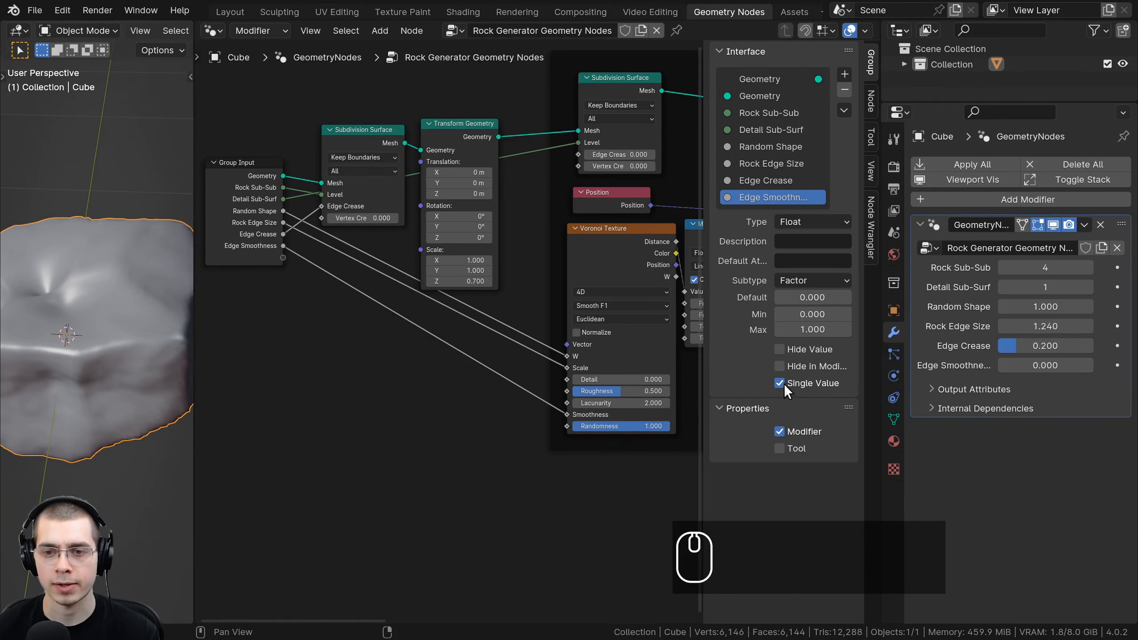
- Widen the 3D viewport slightly and connect the Transform Geometry node's Scale to a new Group Input socket
{"action": "scroll", "coordinate": [488, 372], "scroll_direction": "down", "scroll_amount": 1}
{"action": "left_click_drag", "start_coordinate": [193, 266], "coordinate": [224, 269]}
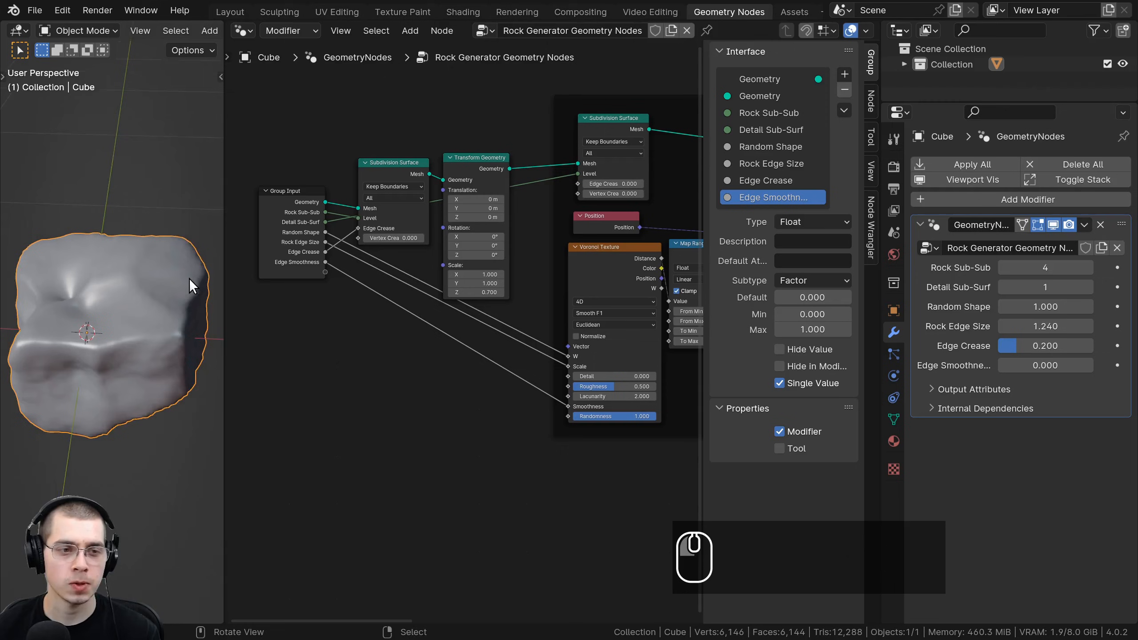
{"action": "scroll", "coordinate": [453, 284], "scroll_direction": "up", "scroll_amount": 2}
{"action": "left_click", "coordinate": [510, 96]}
{"action": "middle_click_drag", "start_coordinate": [533, 164], "coordinate": [592, 174]}
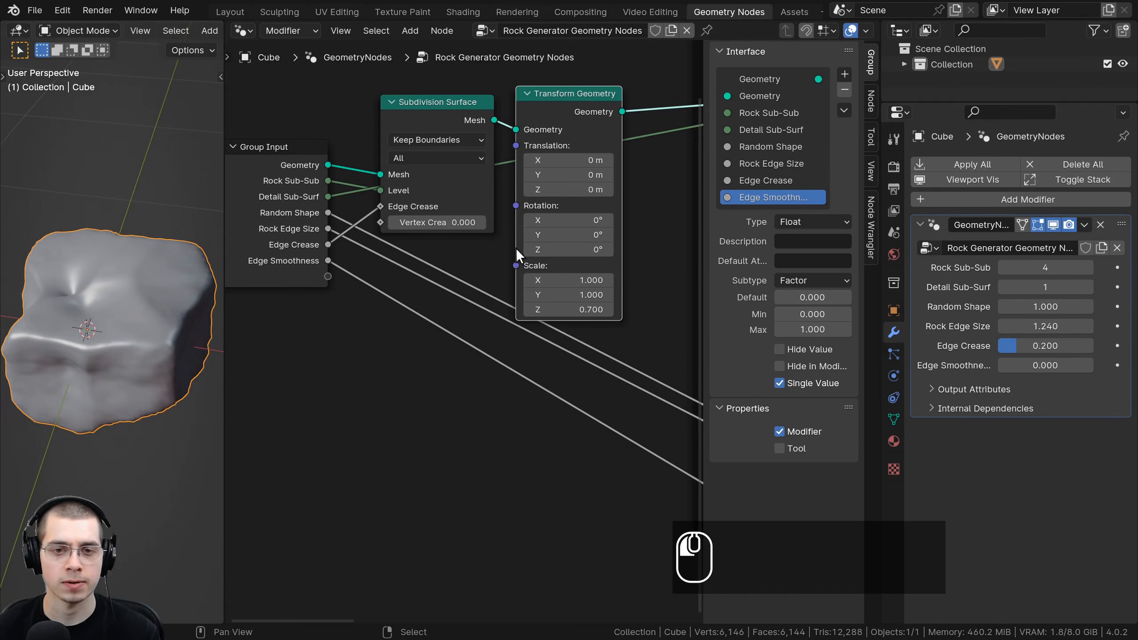
{"action": "left_click_drag", "start_coordinate": [334, 274], "coordinate": [328, 276]}
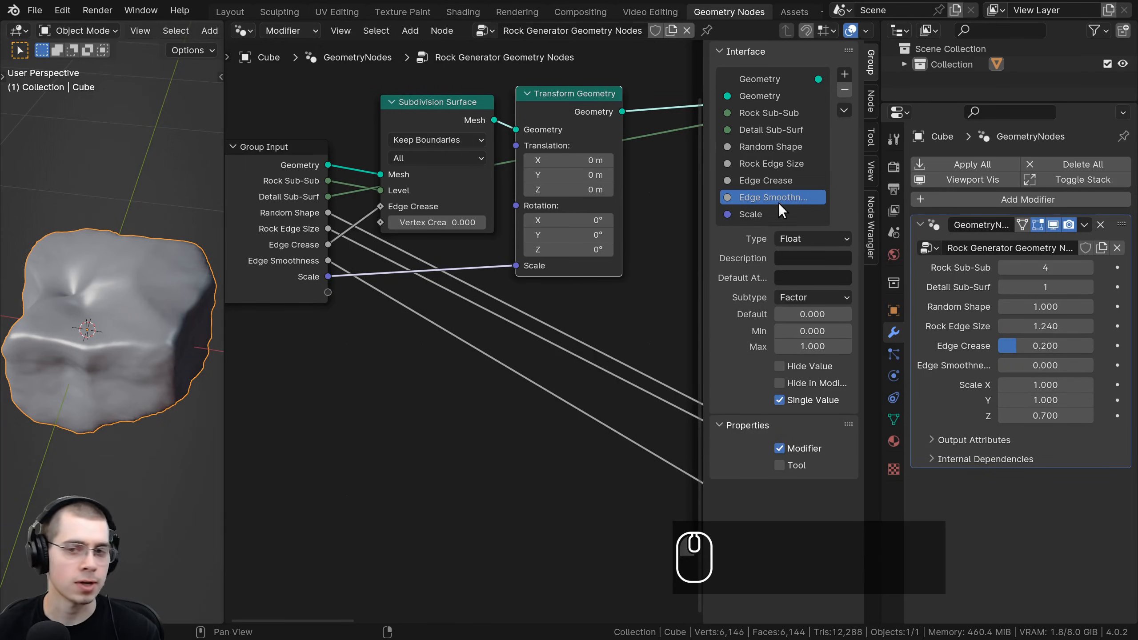
- Rename the Scale vector input to Rock Scale and try out its X, Y and Z values in the modifier
{"action": "left_click", "coordinate": [742, 213]}
{"action": "double_click", "coordinate": [730, 213]}
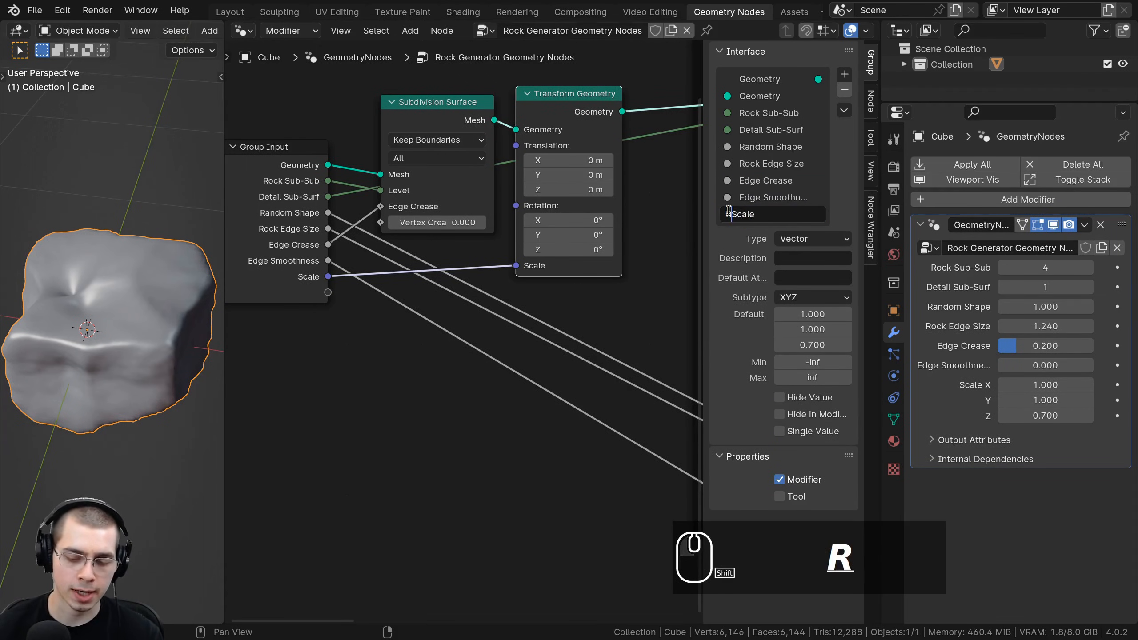
{"action": "type", "text": "Rock"}
{"action": "key", "text": "Return"}
{"action": "left_click_drag", "start_coordinate": [1044, 384], "coordinate": [1062, 413]}
{"action": "right_click", "coordinate": [1025, 385]}
{"action": "right_click", "coordinate": [1026, 400]}
{"action": "right_click", "coordinate": [1063, 413]}
- Try out the W value of the Noise Texture in the Extra Detail frame and connect it to a new Group Input socket
{"action": "middle_click_drag", "start_coordinate": [393, 337], "coordinate": [452, 320]}
{"action": "scroll", "coordinate": [451, 320], "scroll_direction": "down", "scroll_amount": 3}
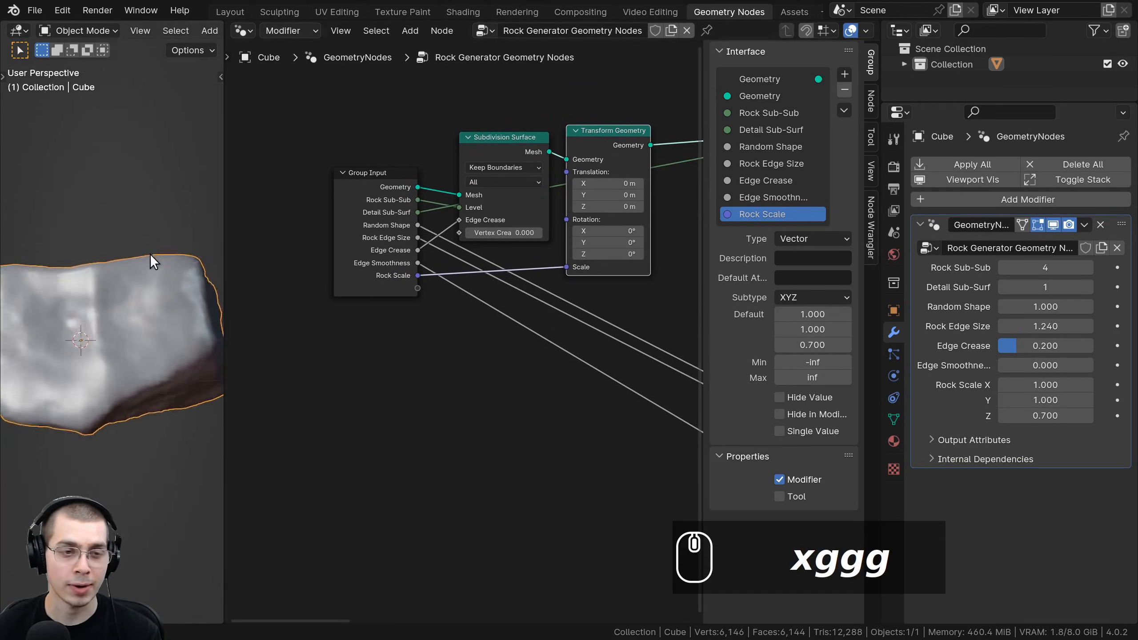
{"action": "middle_click_drag", "start_coordinate": [150, 255], "coordinate": [42, 355]}
{"action": "scroll", "coordinate": [42, 355], "scroll_direction": "up", "scroll_amount": 1}
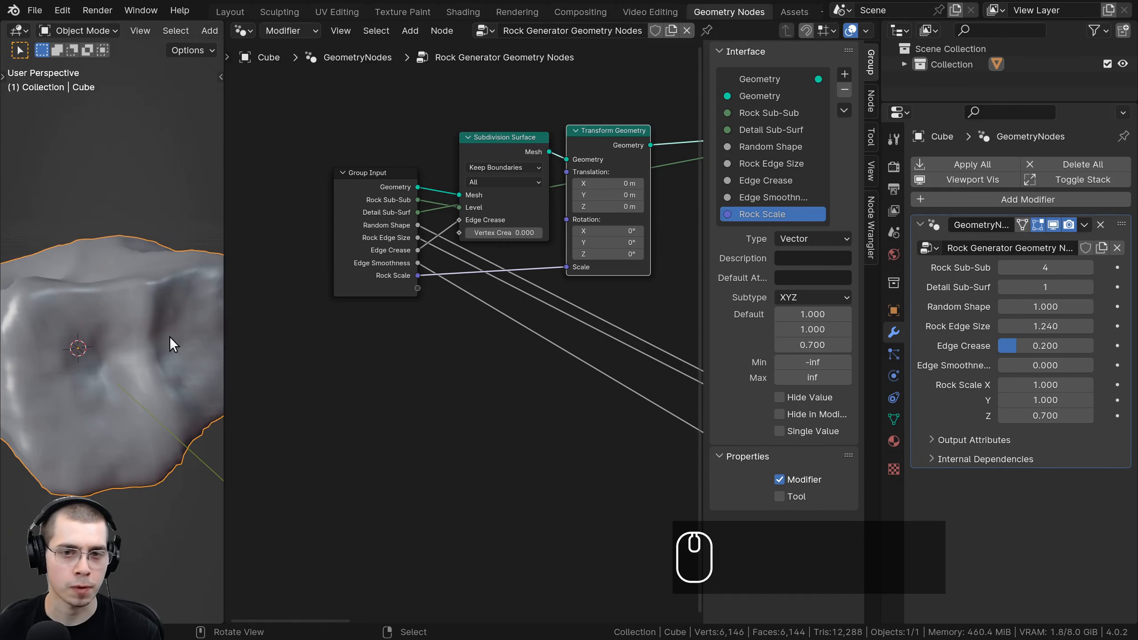
{"action": "middle_click_drag", "start_coordinate": [546, 336], "coordinate": [314, 349]}
{"action": "scroll", "coordinate": [451, 233], "scroll_direction": "up", "scroll_amount": 2}
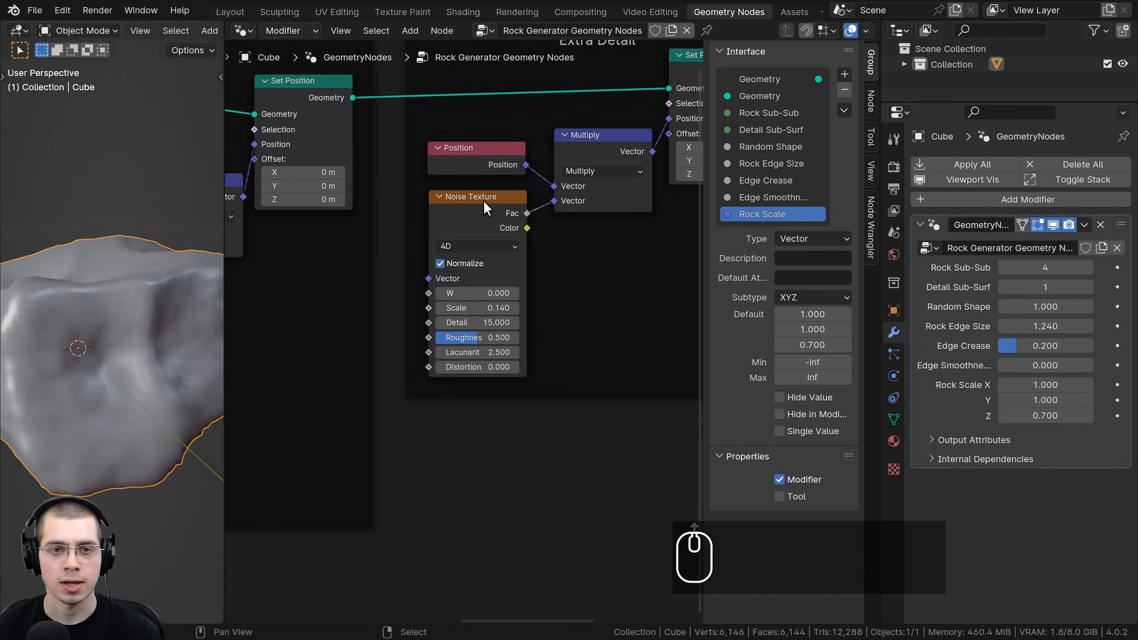
{"action": "left_click_drag", "start_coordinate": [456, 289], "coordinate": [504, 289]}
{"action": "right_click", "coordinate": [455, 293]}
{"action": "middle_click_drag", "start_coordinate": [436, 298], "coordinate": [642, 315]}
{"action": "scroll", "coordinate": [642, 316], "scroll_direction": "down", "scroll_amount": 3}
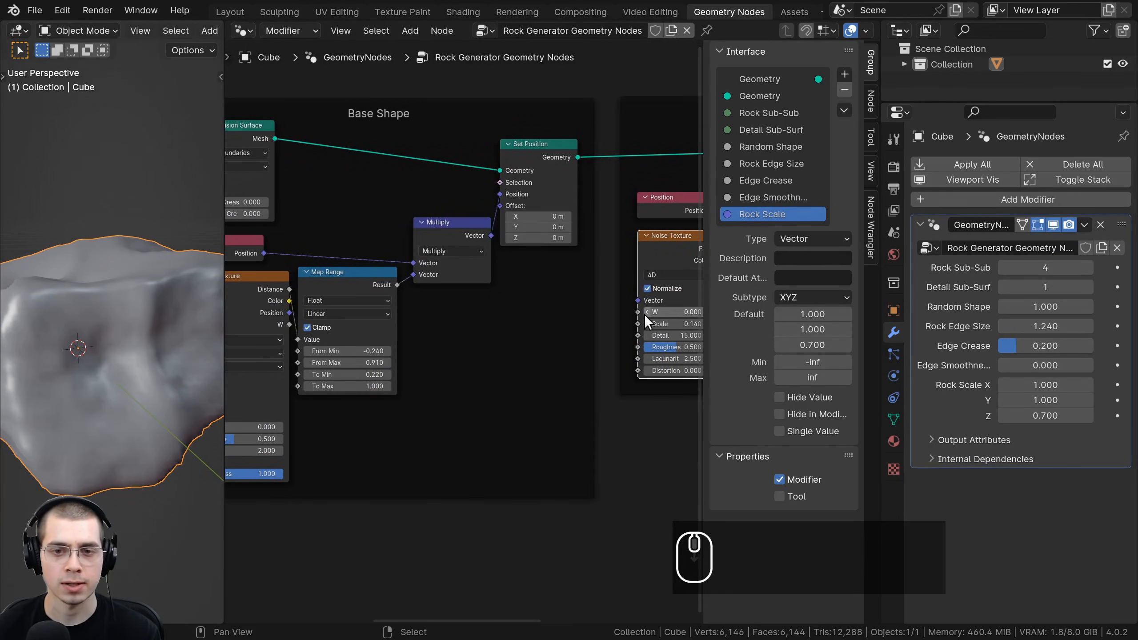
{"action": "left_click_drag", "start_coordinate": [638, 310], "coordinate": [326, 317]}
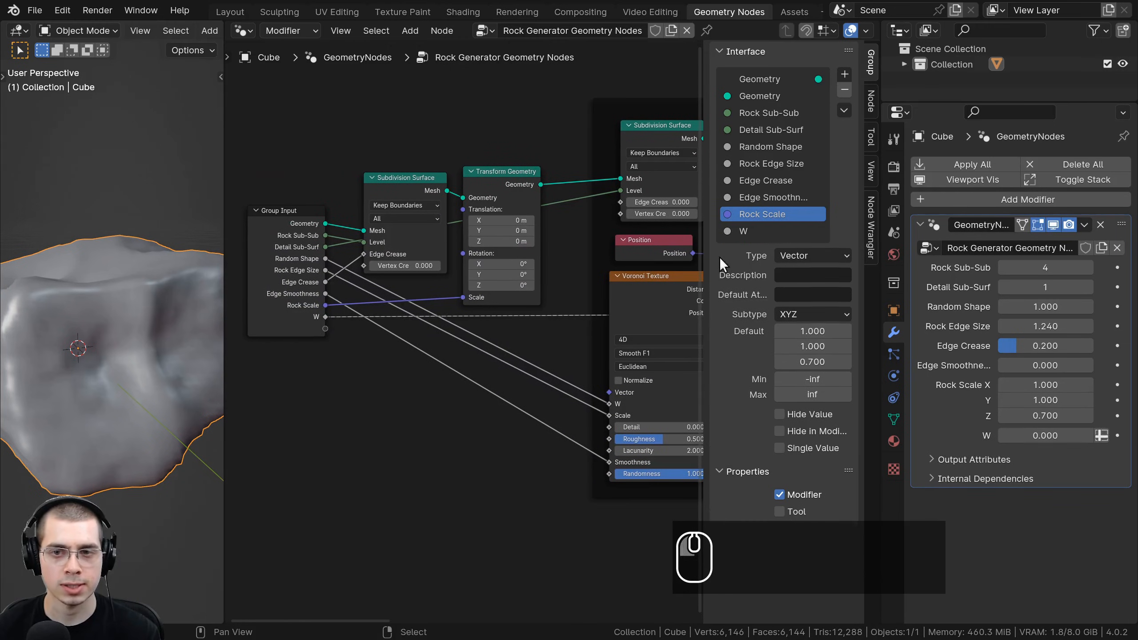
- Rename the Noise Texture's W group input to Detail Randomize
{"action": "double_click", "coordinate": [743, 230]}
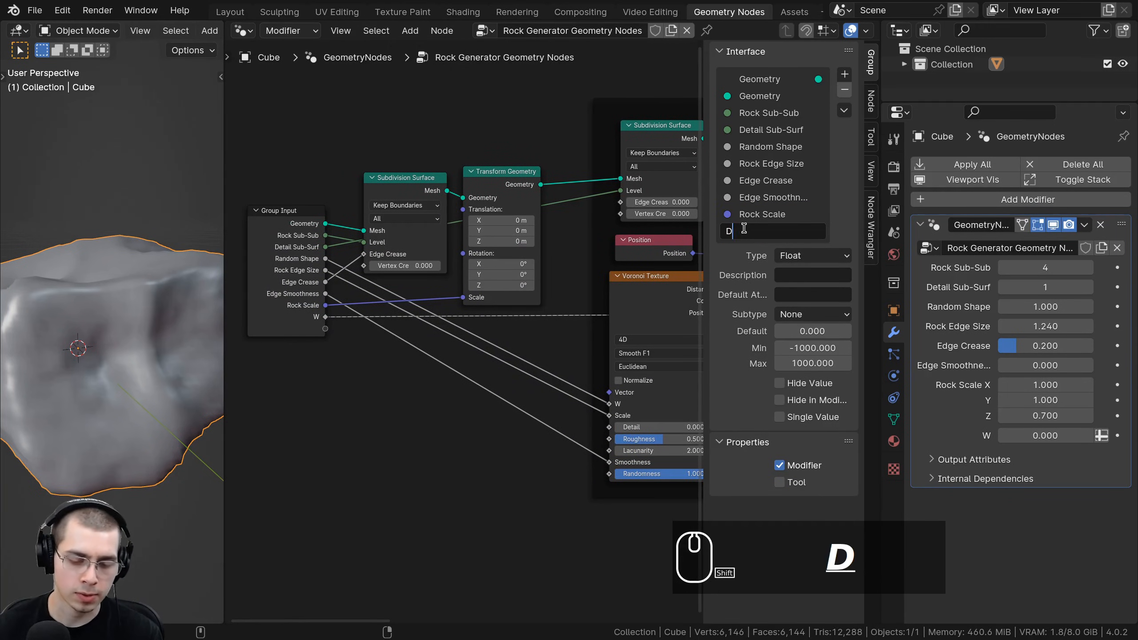
{"action": "type", "text": "Detail Rando"}
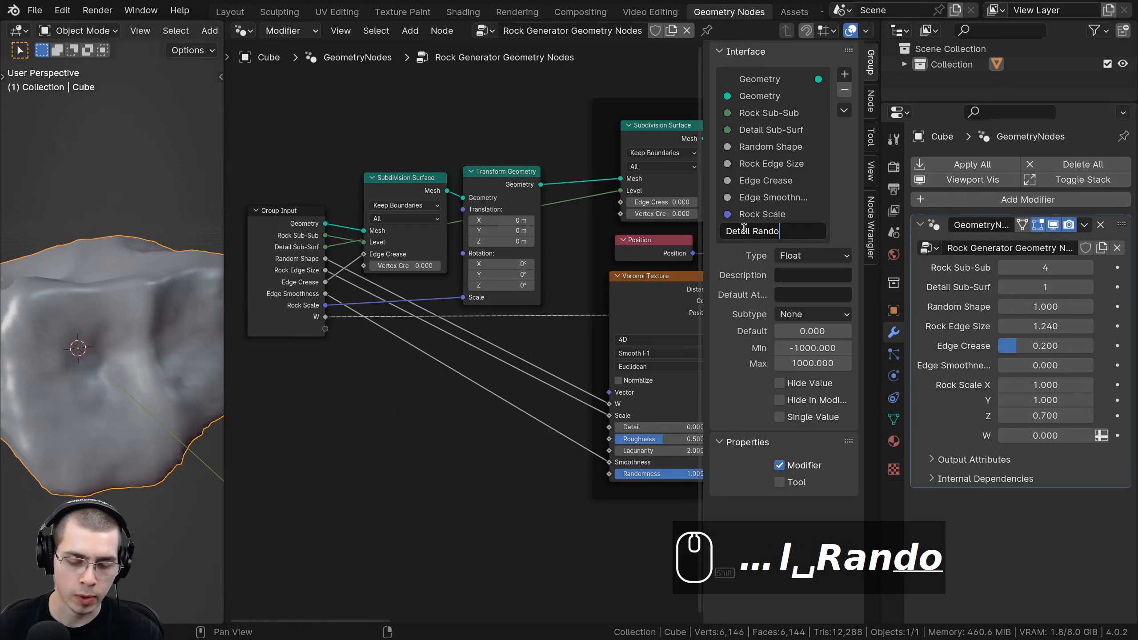
{"action": "type", "text": "mize"}
{"action": "key", "text": "Return"}
- Connect the Extra Detail Noise Texture's Scale to a new Group Input socket and rename that input to Detail Scale
{"action": "scroll", "coordinate": [642, 327], "scroll_direction": "down", "scroll_amount": 4}
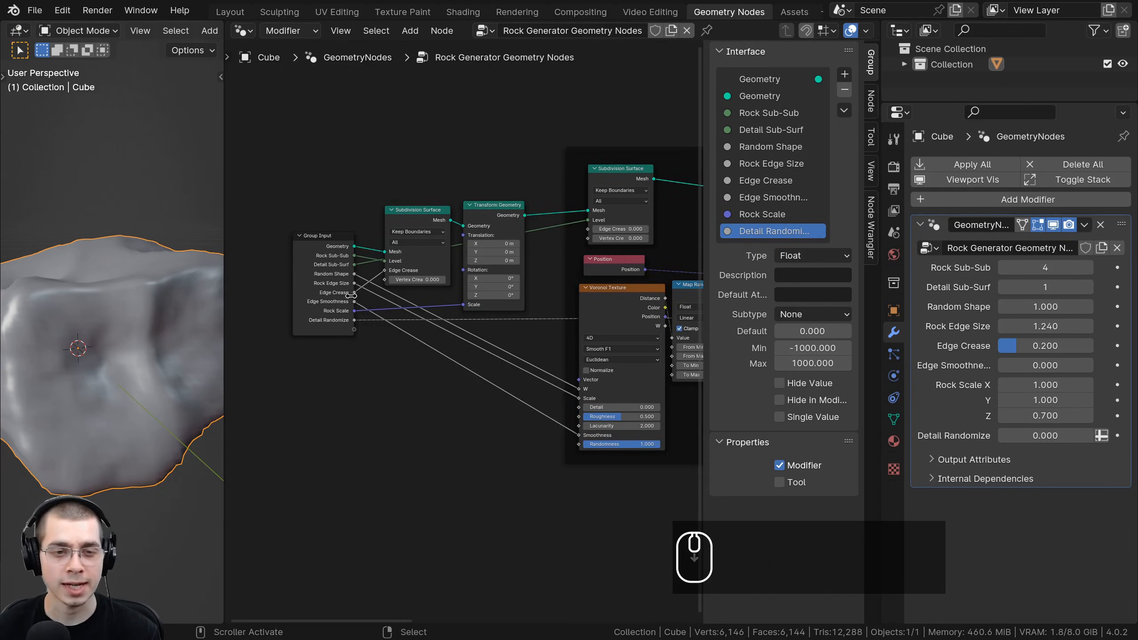
{"action": "scroll", "coordinate": [390, 296], "scroll_direction": "down", "scroll_amount": 2}
{"action": "scroll", "coordinate": [595, 224], "scroll_direction": "up", "scroll_amount": 6}
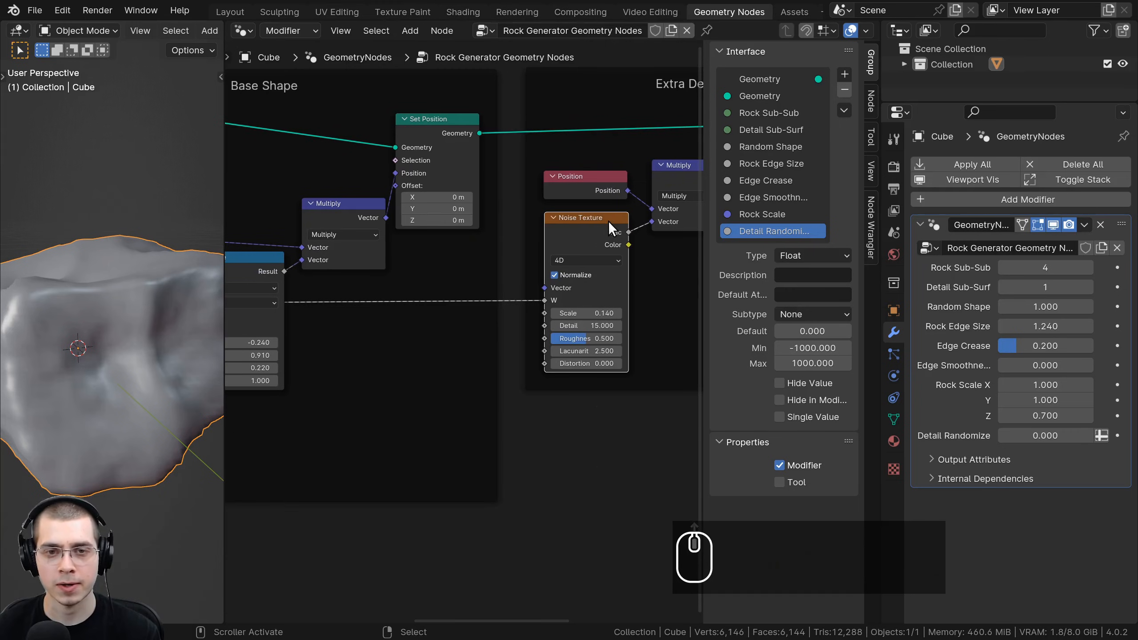
{"action": "left_click_drag", "start_coordinate": [544, 314], "coordinate": [345, 334]}
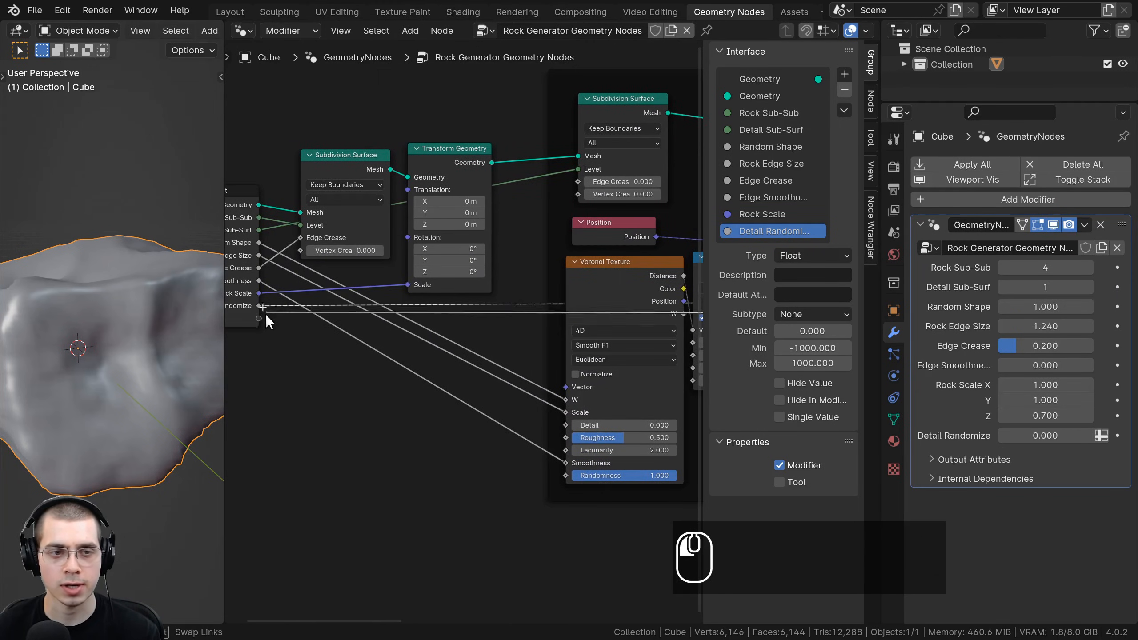
{"action": "left_click_drag", "start_coordinate": [267, 317], "coordinate": [263, 317]}
{"action": "double_click", "coordinate": [753, 248]}
{"action": "type", "text": "Detail Scale"}
{"action": "key", "text": "Return"}
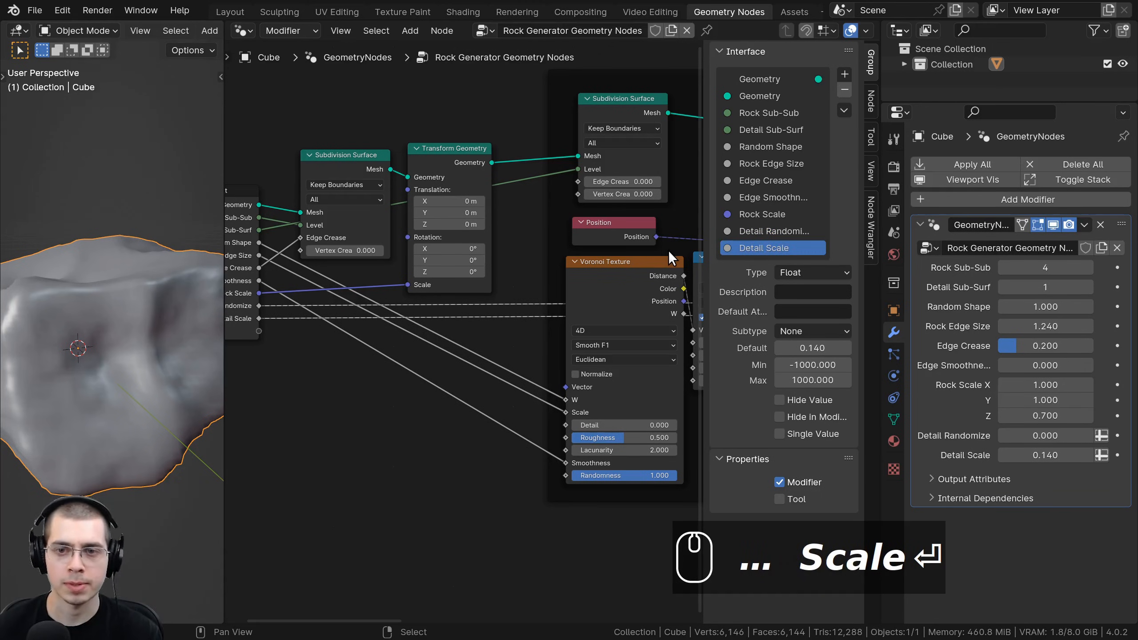
- Move the Group Input node beside the Noise Texture node of the Extra Detail frame
{"action": "scroll", "coordinate": [367, 414], "scroll_direction": "down", "scroll_amount": 4}
{"action": "left_click", "coordinate": [354, 299]}
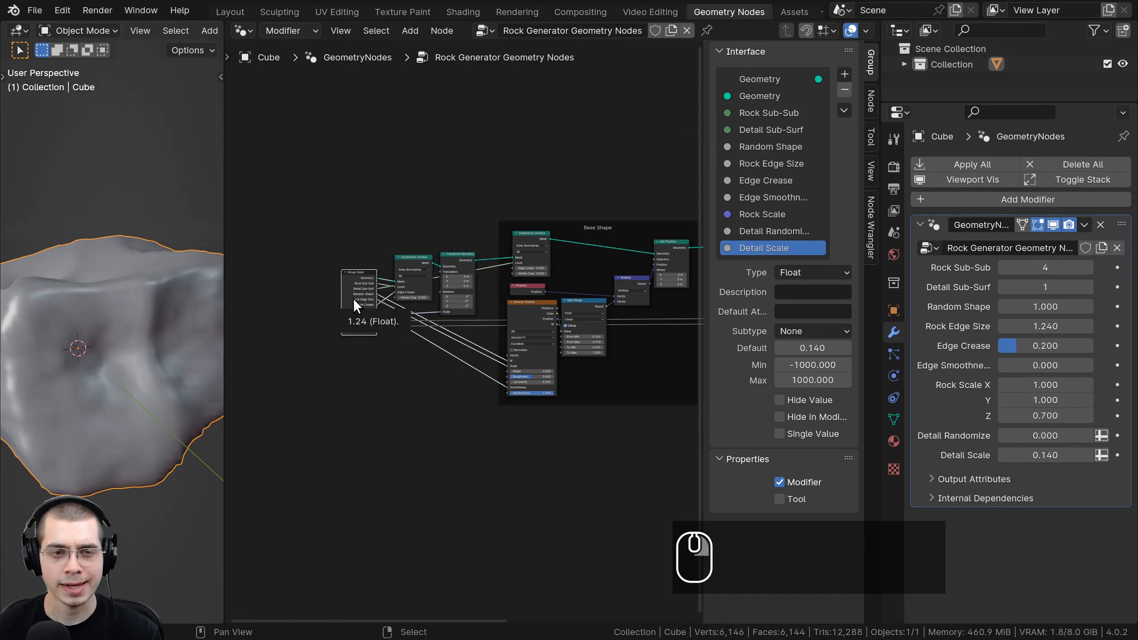
{"action": "key", "text": "g"}
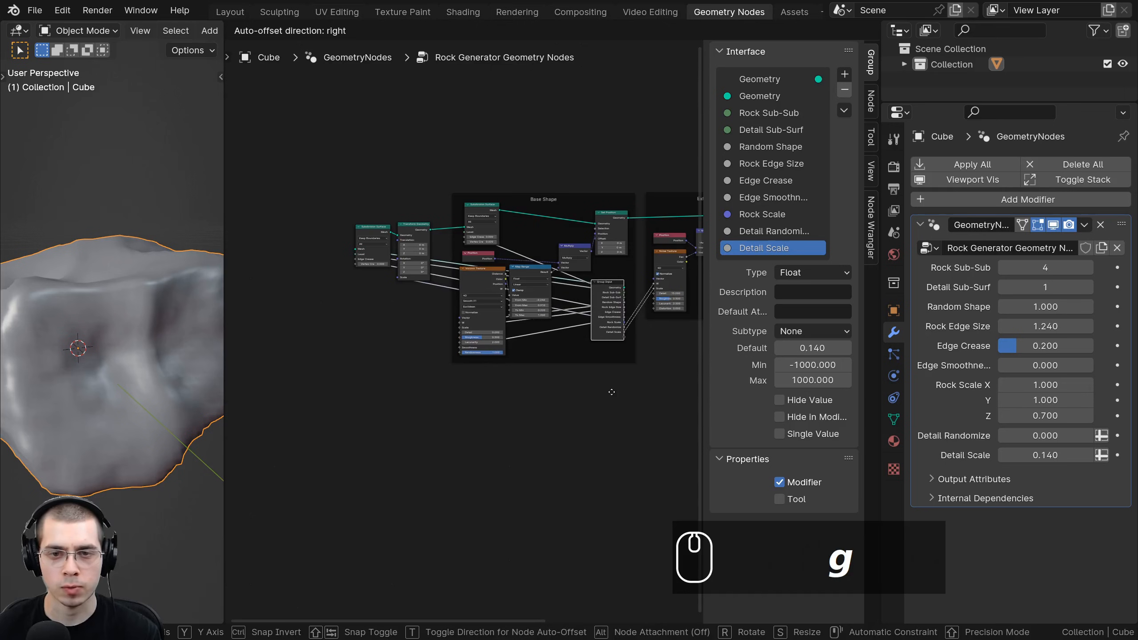
{"action": "left_click", "coordinate": [612, 372]}
{"action": "scroll", "coordinate": [494, 356], "scroll_direction": "up", "scroll_amount": 3}
{"action": "scroll", "coordinate": [567, 258], "scroll_direction": "up", "scroll_amount": 2}
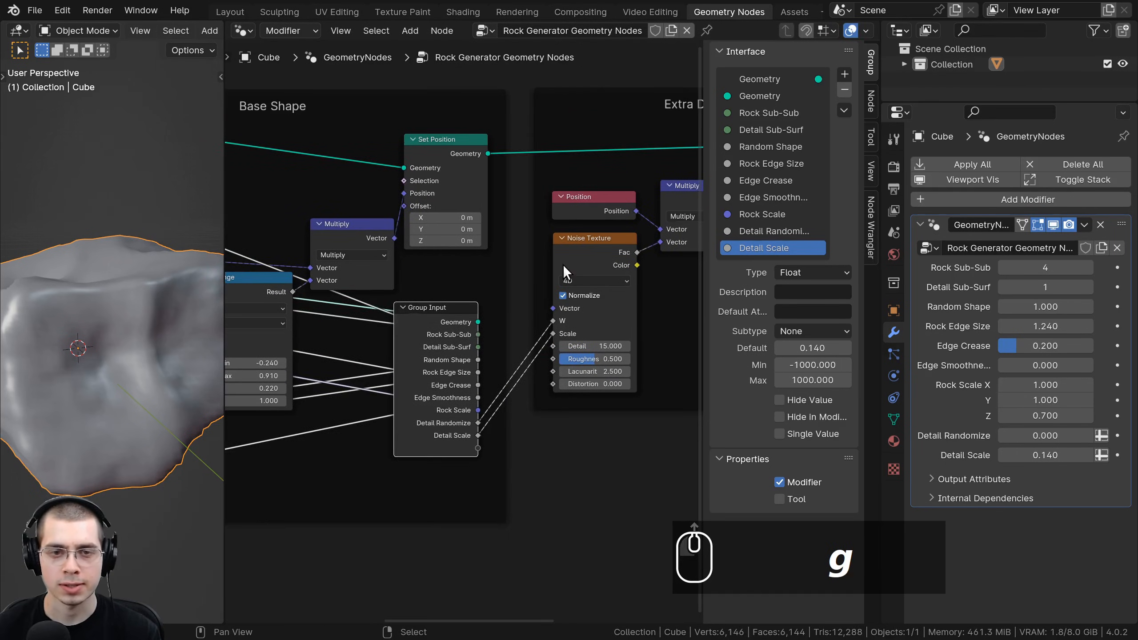
{"action": "key", "text": "g"}
{"action": "key", "text": "g"}
{"action": "left_click", "coordinate": [509, 361]}
{"action": "scroll", "coordinate": [551, 313], "scroll_direction": "up", "scroll_amount": 2}
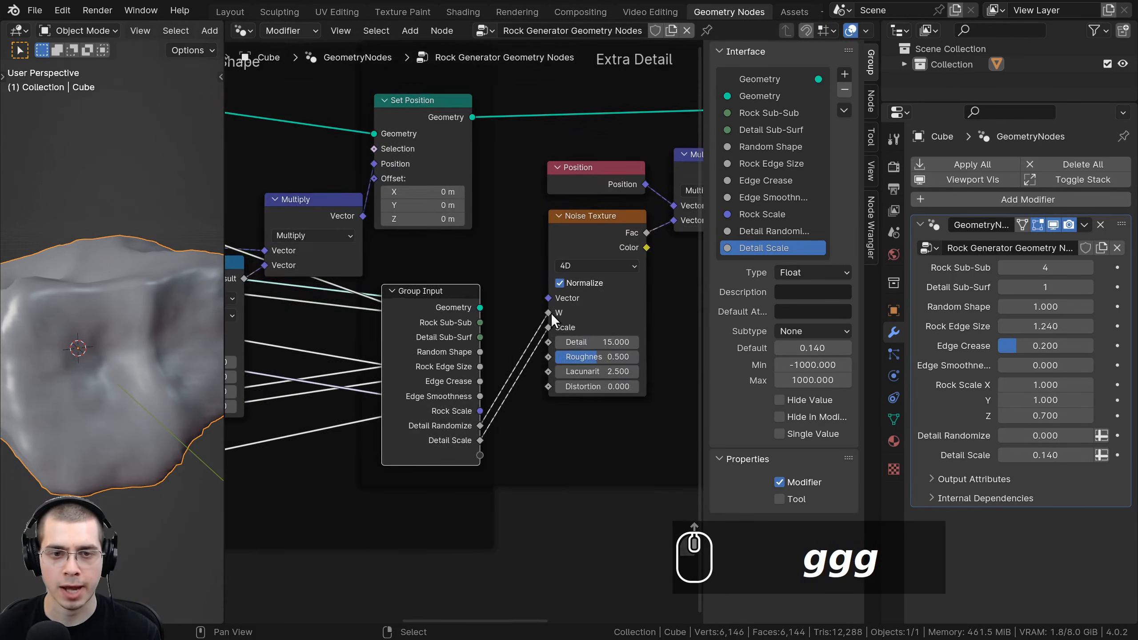
{"action": "scroll", "coordinate": [545, 293], "scroll_direction": "up", "scroll_amount": 1}
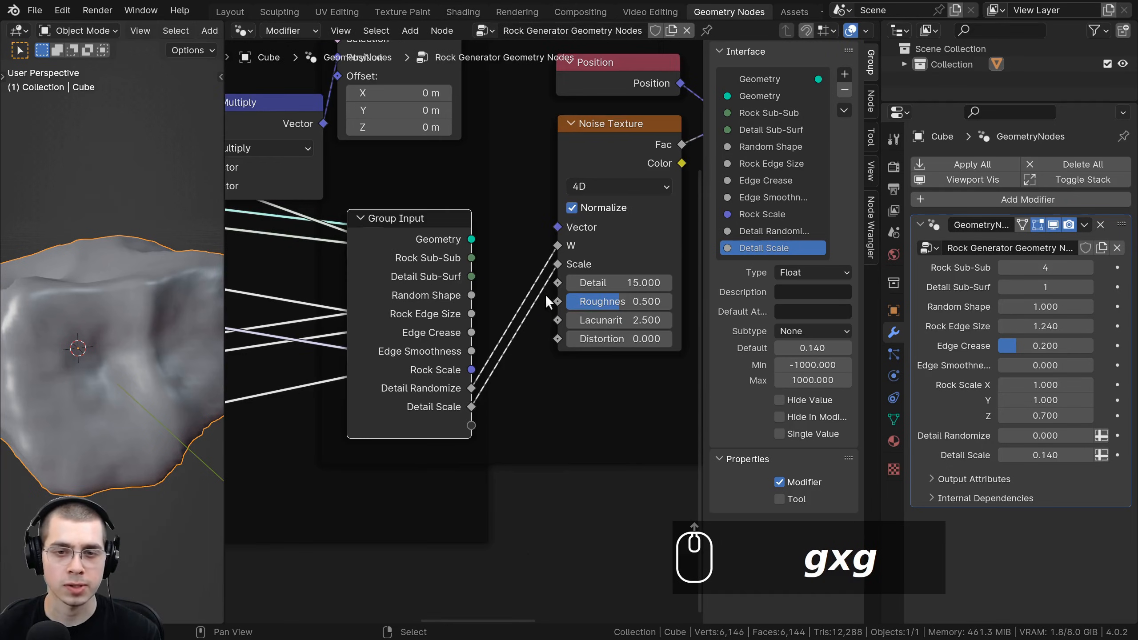
- Connect the Noise Texture's Detail to a new Group Input socket and rename that input to Noise Detail
{"action": "left_click_drag", "start_coordinate": [557, 282], "coordinate": [471, 425]}
{"action": "double_click", "coordinate": [743, 265]}
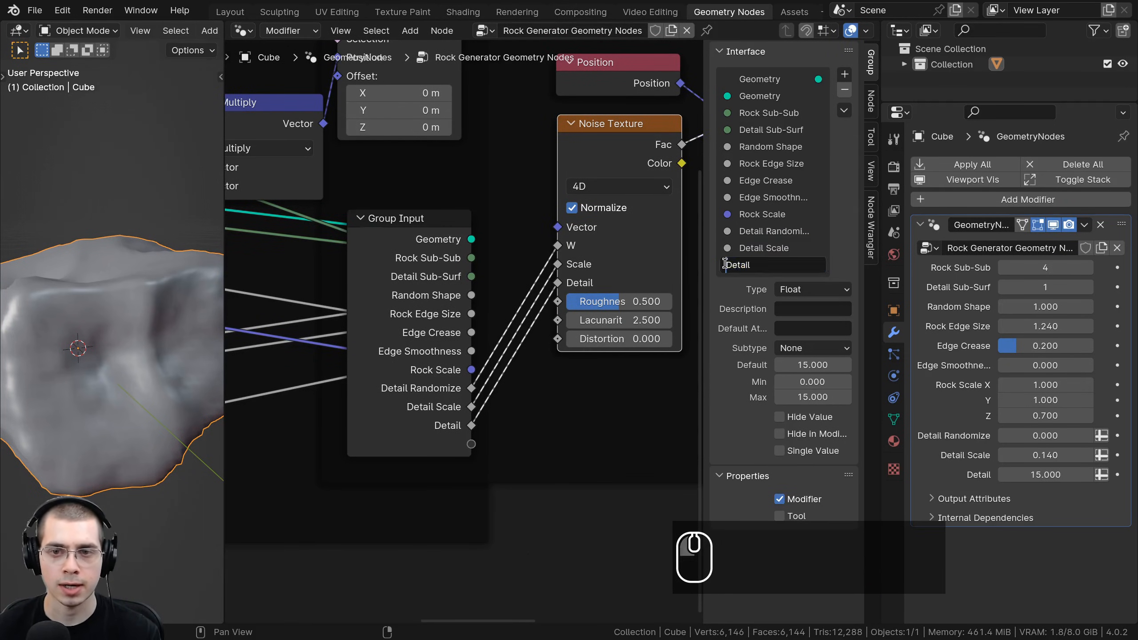
{"action": "type", "text": "Noise"}
{"action": "key", "text": "Return"}
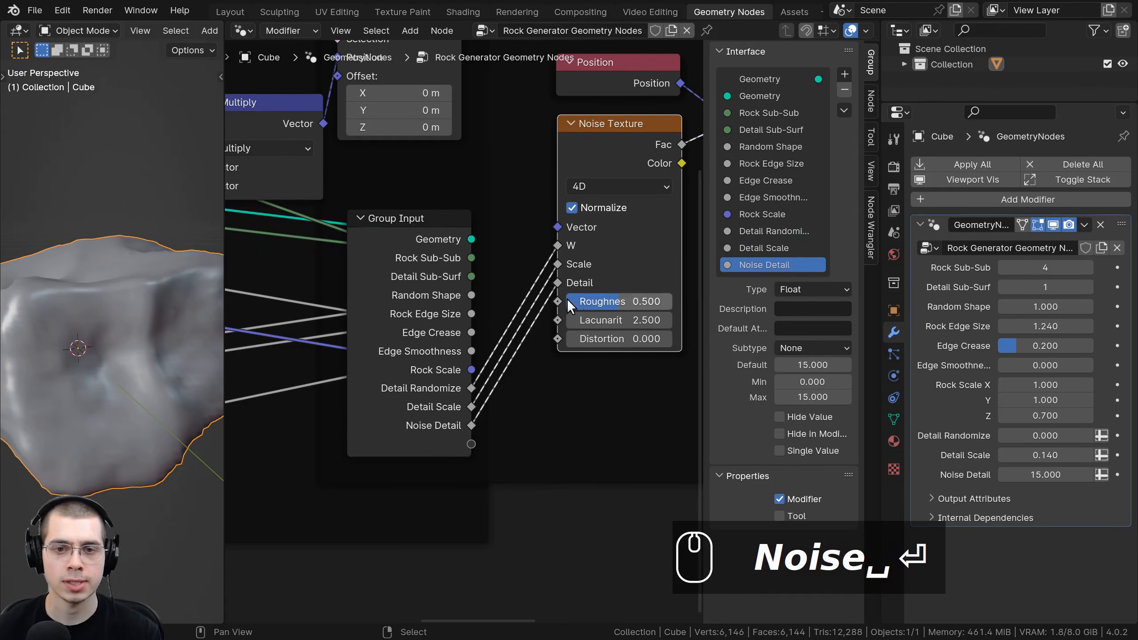
- Connect the Noise Texture's Roughness and Distortion to new Group Input sockets and try out its Lacunarity value
{"action": "middle_click_drag", "start_coordinate": [555, 300], "coordinate": [543, 289]}
{"action": "left_click_drag", "start_coordinate": [546, 291], "coordinate": [459, 435]}
{"action": "left_click_drag", "start_coordinate": [546, 329], "coordinate": [458, 453]}
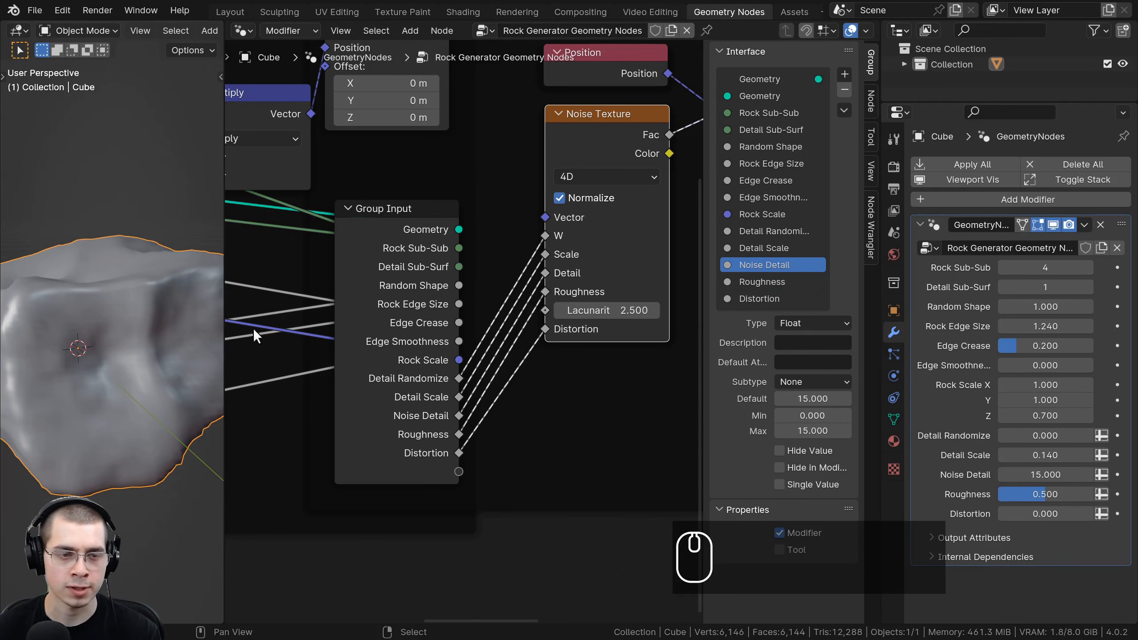
{"action": "middle_click_drag", "start_coordinate": [202, 354], "coordinate": [129, 372]}
{"action": "mouse_move", "coordinate": [607, 310]}
{"action": "left_mouse_down"}
{"action": "mouse_move", "coordinate": [636, 311]}
{"action": "mouse_move", "coordinate": [614, 310]}
{"action": "left_mouse_up"}
- Detach the Group Input node from its frame and move it back to the start of the node tree
{"action": "scroll", "coordinate": [613, 293], "scroll_direction": "down", "scroll_amount": 2}
{"action": "scroll", "coordinate": [416, 328], "scroll_direction": "down", "scroll_amount": 1}
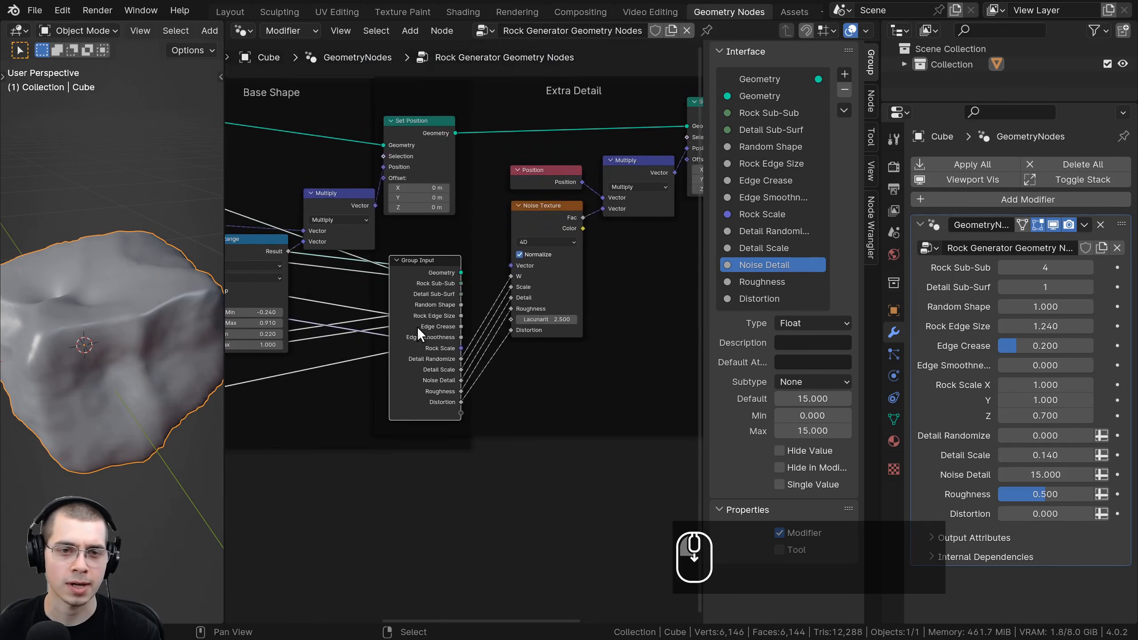
{"action": "left_click", "coordinate": [417, 326]}
{"action": "key", "text": "g"}
{"action": "left_click", "coordinate": [484, 297]}
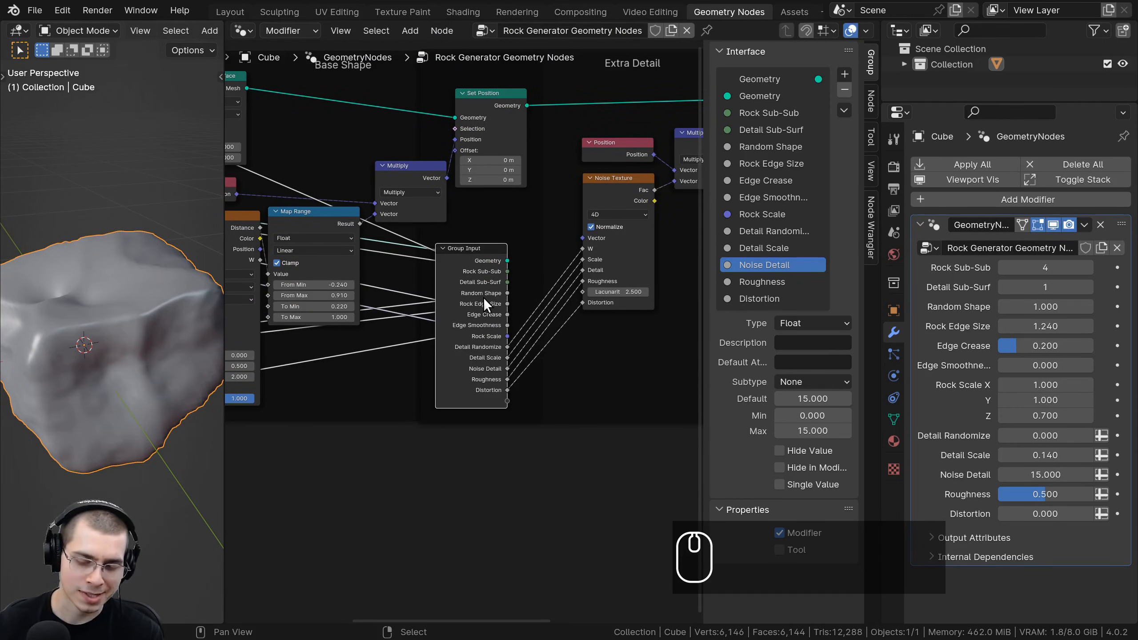
{"action": "key", "text": "alt+p"}
{"action": "scroll", "coordinate": [484, 298], "scroll_direction": "down", "scroll_amount": 2}
{"action": "key", "text": "g"}
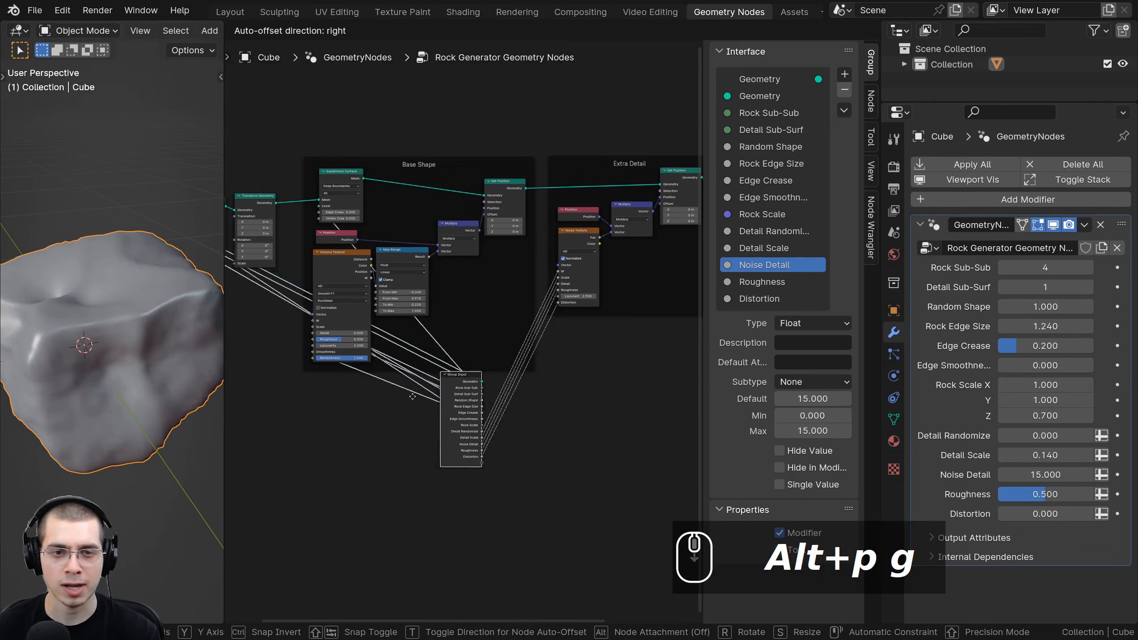
{"action": "left_click", "coordinate": [227, 324]}
{"action": "middle_click_drag", "start_coordinate": [367, 338], "coordinate": [541, 361]}
{"action": "key", "text": "g"}
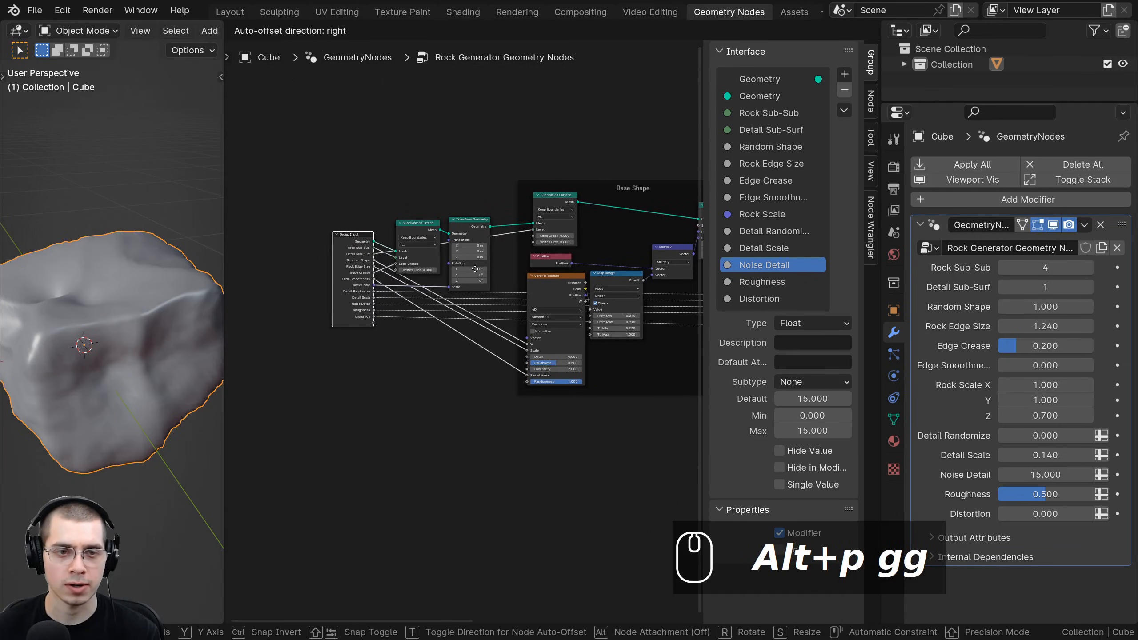
{"action": "left_click", "coordinate": [477, 268]}
- Hide the node editor's sidebar, widen the Properties editor and the 3D viewport, and deselect the rock
{"action": "scroll", "coordinate": [578, 351], "scroll_direction": "up", "scroll_amount": 3}
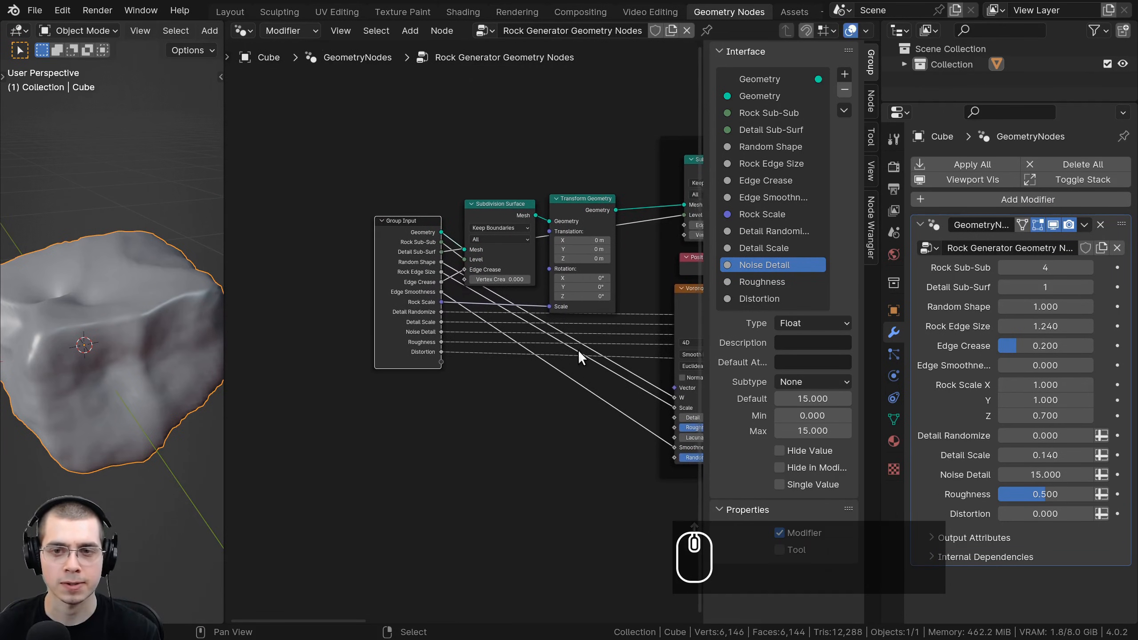
{"action": "middle_click_drag", "start_coordinate": [577, 350], "coordinate": [544, 368]}
{"action": "key", "text": "n"}
{"action": "scroll", "coordinate": [647, 301], "scroll_direction": "down", "scroll_amount": 1}
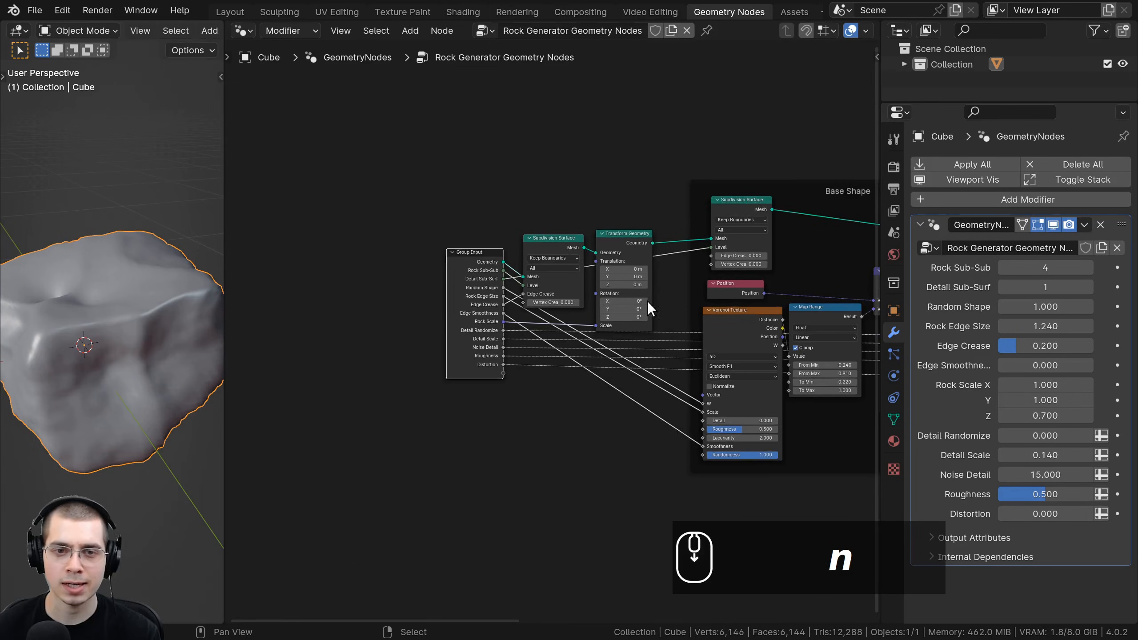
{"action": "left_click_drag", "start_coordinate": [879, 252], "coordinate": [846, 251]}
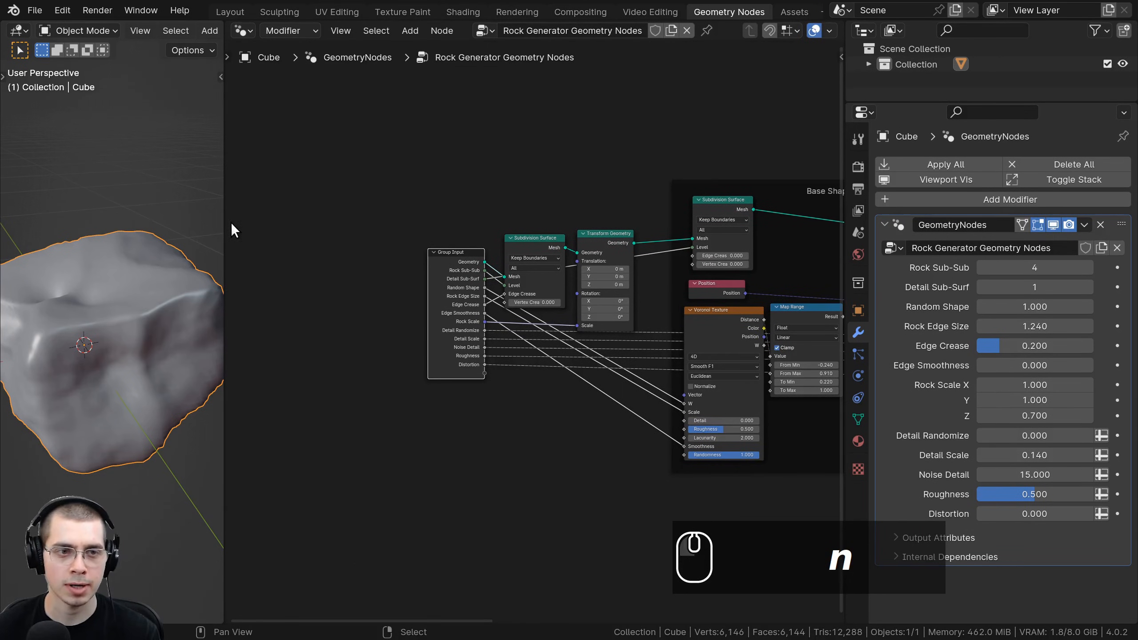
{"action": "left_click_drag", "start_coordinate": [223, 215], "coordinate": [463, 216]}
{"action": "key", "text": "a"}
{"action": "scroll", "coordinate": [320, 308], "scroll_direction": "up", "scroll_amount": 2}
{"action": "middle_click_drag", "start_coordinate": [320, 308], "coordinate": [389, 274]}
{"action": "scroll", "coordinate": [389, 275], "scroll_direction": "down", "scroll_amount": 1}
{"action": "middle_click_drag", "start_coordinate": [767, 379], "coordinate": [759, 379], "text": "shift"}
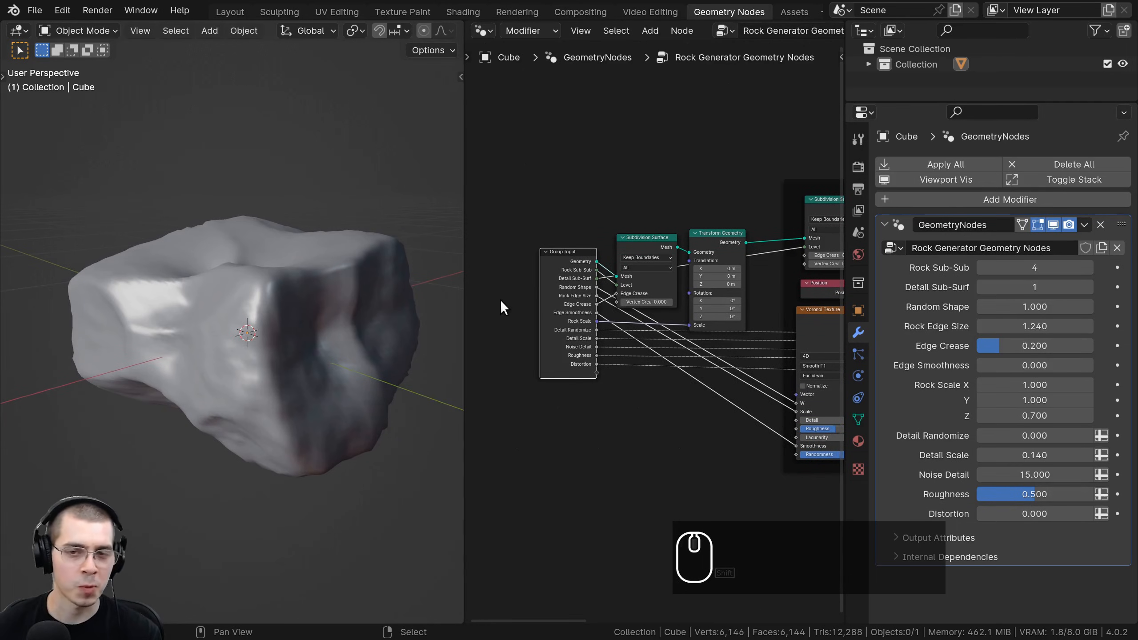
{"action": "left_click_drag", "start_coordinate": [464, 281], "coordinate": [430, 281]}
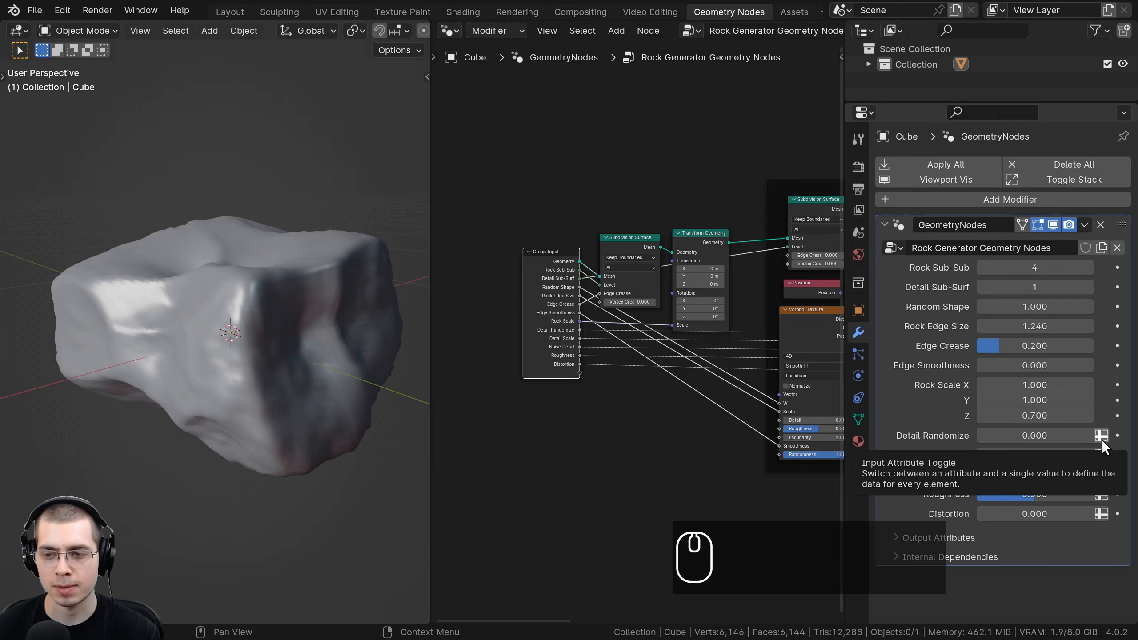
- Enable Single Value for the Distortion, Roughness, Noise Detail, Detail Scale and Detail Randomize group inputs
{"action": "middle_click_drag", "start_coordinate": [718, 302], "coordinate": [662, 296]}
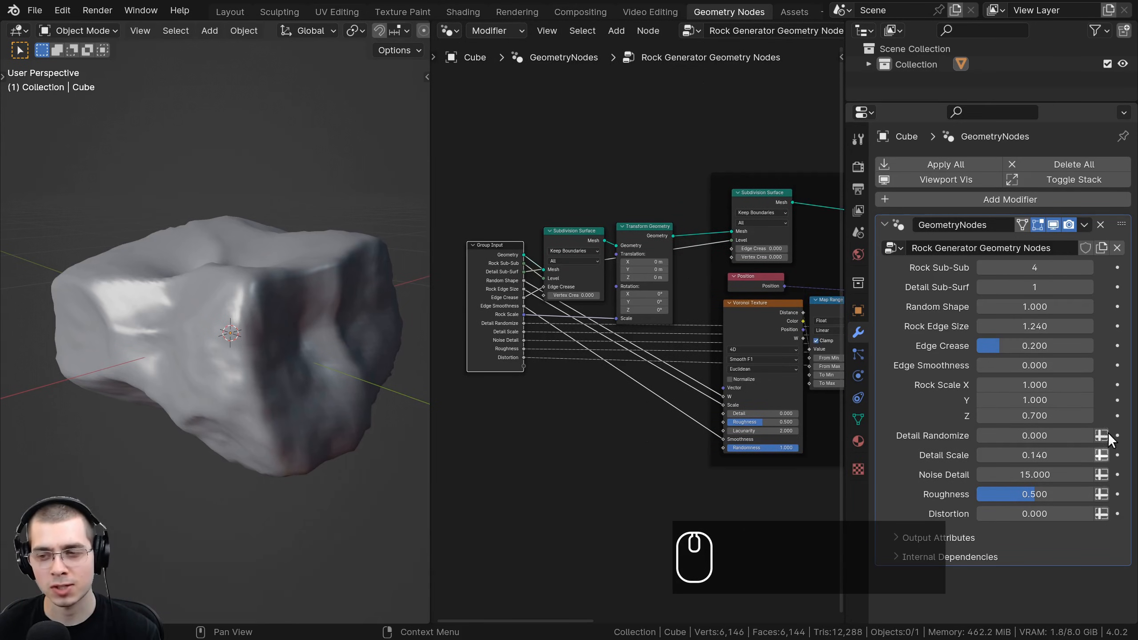
{"action": "middle_click_drag", "start_coordinate": [658, 249], "coordinate": [629, 227]}
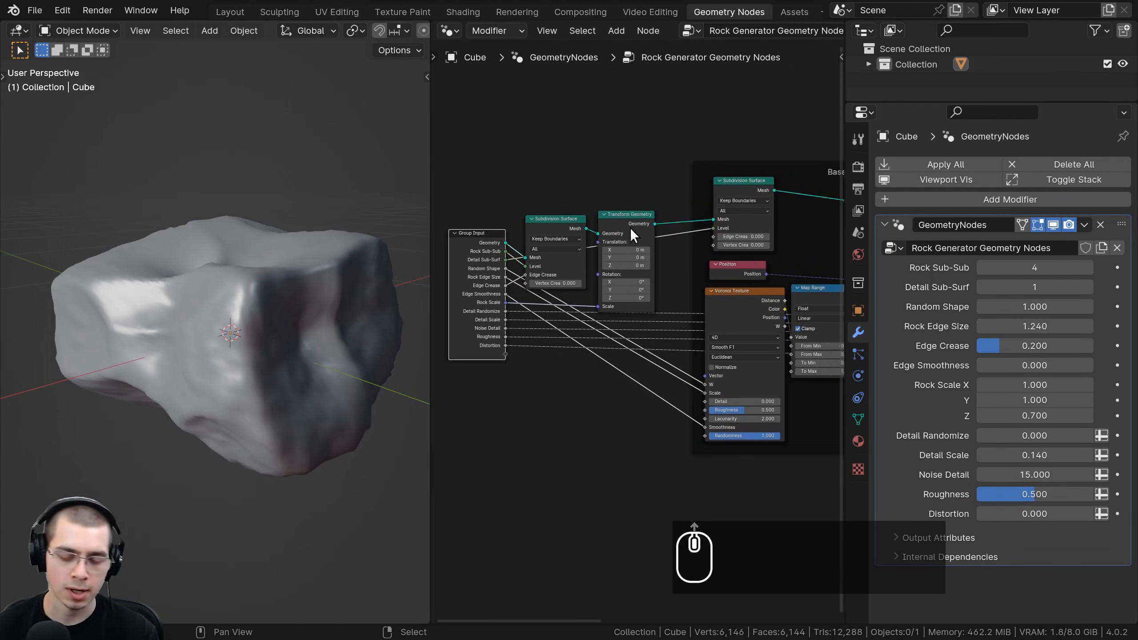
{"action": "key", "text": "n"}
{"action": "left_click_drag", "start_coordinate": [668, 229], "coordinate": [622, 226]}
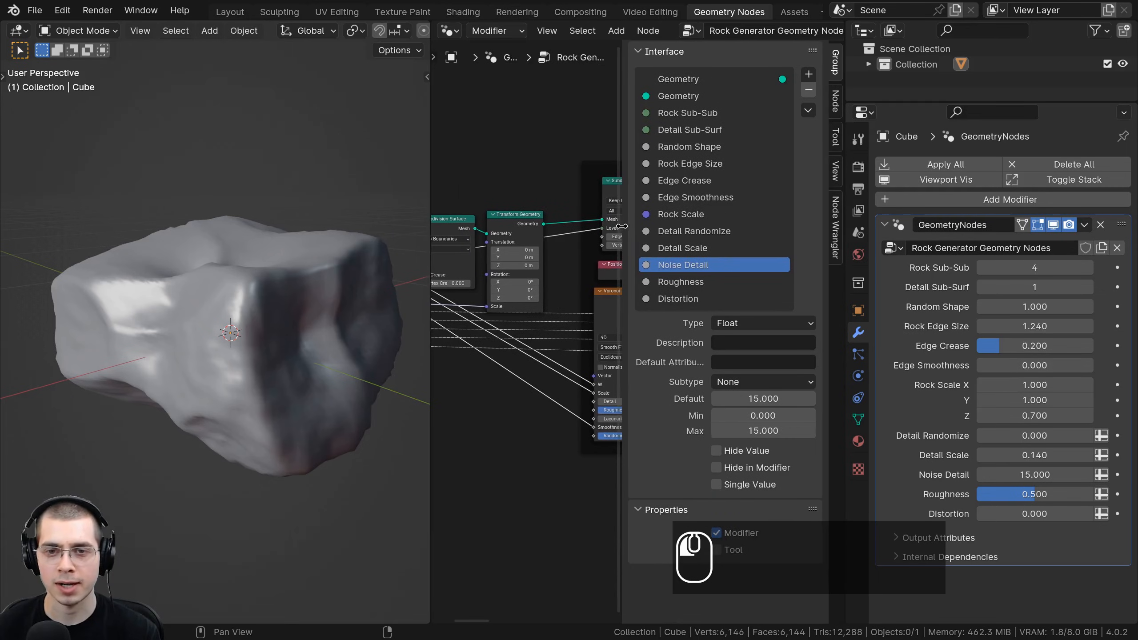
{"action": "left_click", "coordinate": [682, 295]}
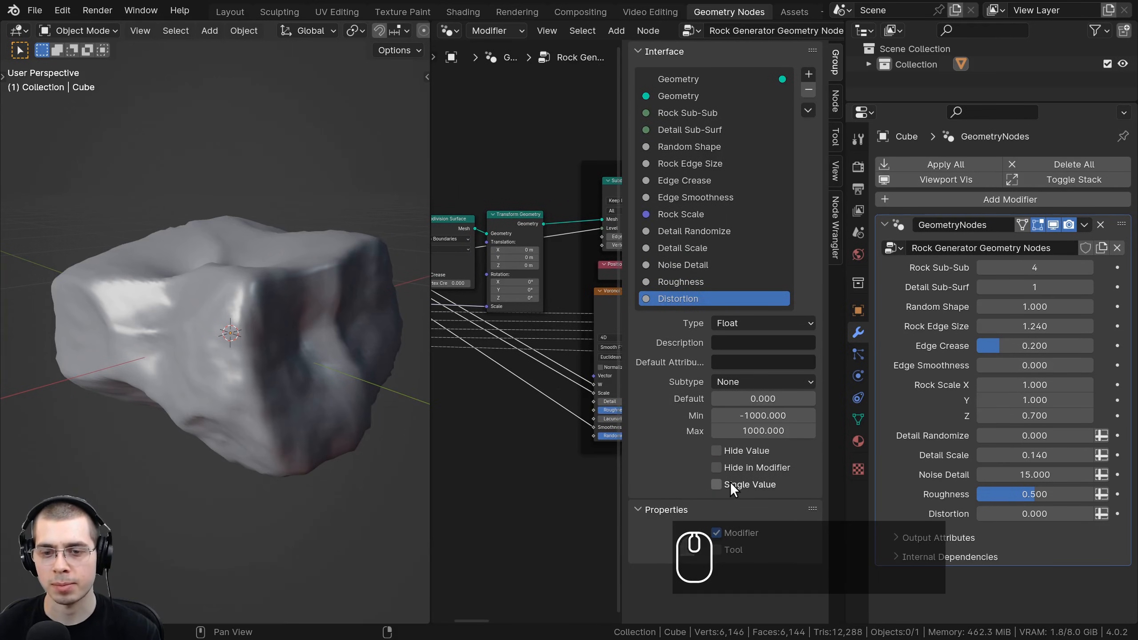
{"action": "left_click", "coordinate": [681, 283]}
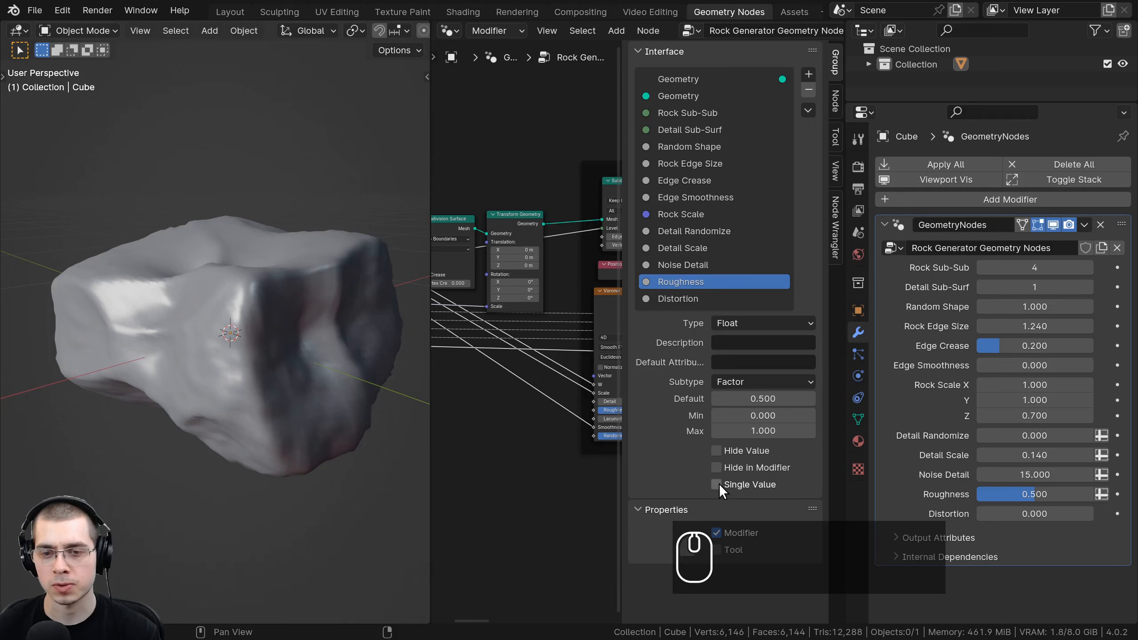
{"action": "left_click", "coordinate": [678, 265]}
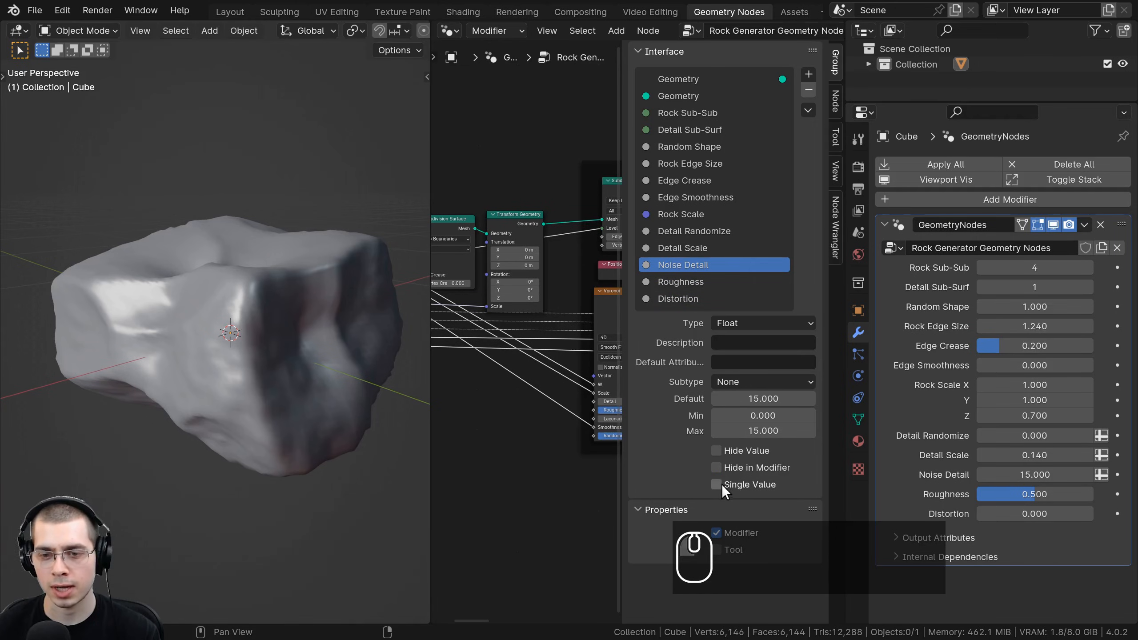
{"action": "left_click", "coordinate": [682, 249]}
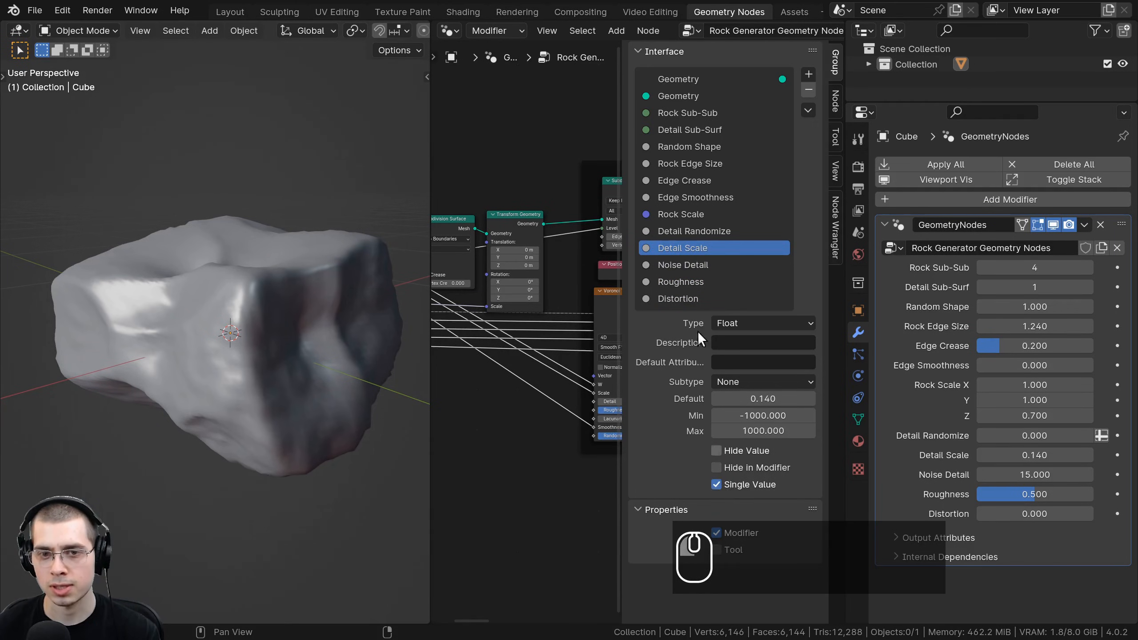
{"action": "left_click", "coordinate": [682, 230]}
{"action": "left_click", "coordinate": [716, 484]}
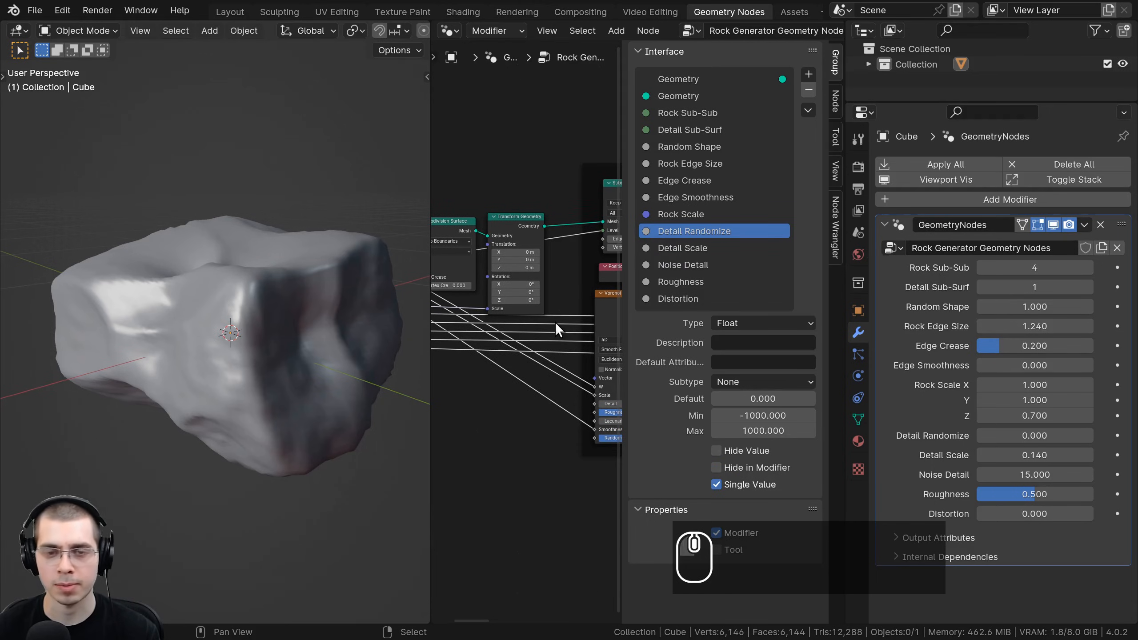
- Hide the node editor's sidebar again and enlarge the 3D viewport and the modifier settings display
{"action": "key", "text": "n"}
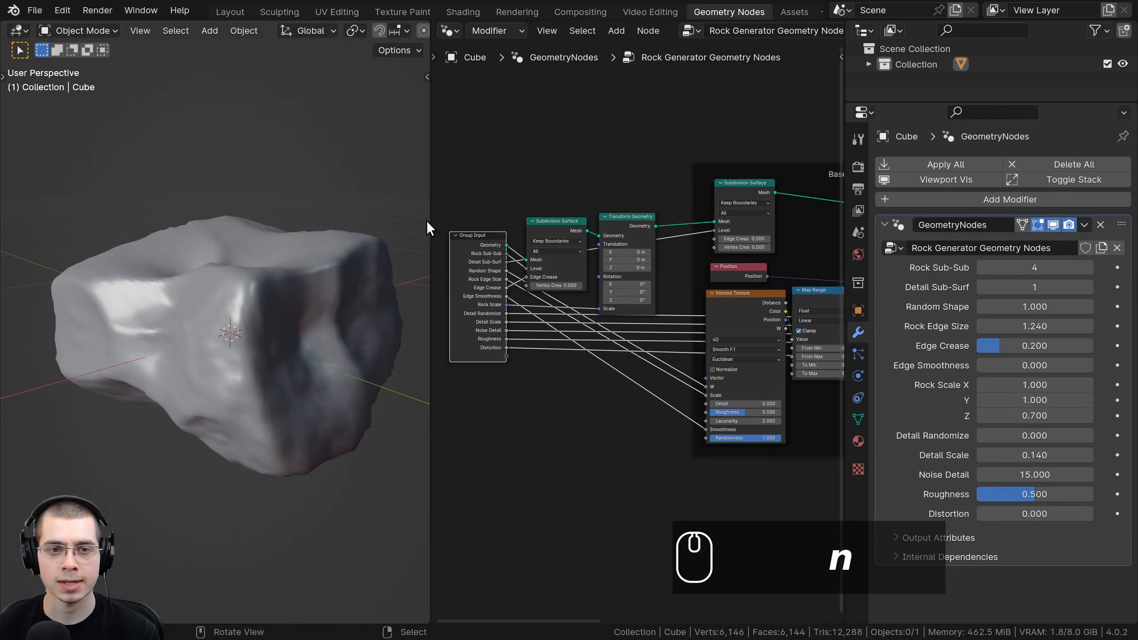
{"action": "left_click_drag", "start_coordinate": [427, 220], "coordinate": [627, 221]}
{"action": "middle_click_drag", "start_coordinate": [385, 220], "coordinate": [690, 276]}
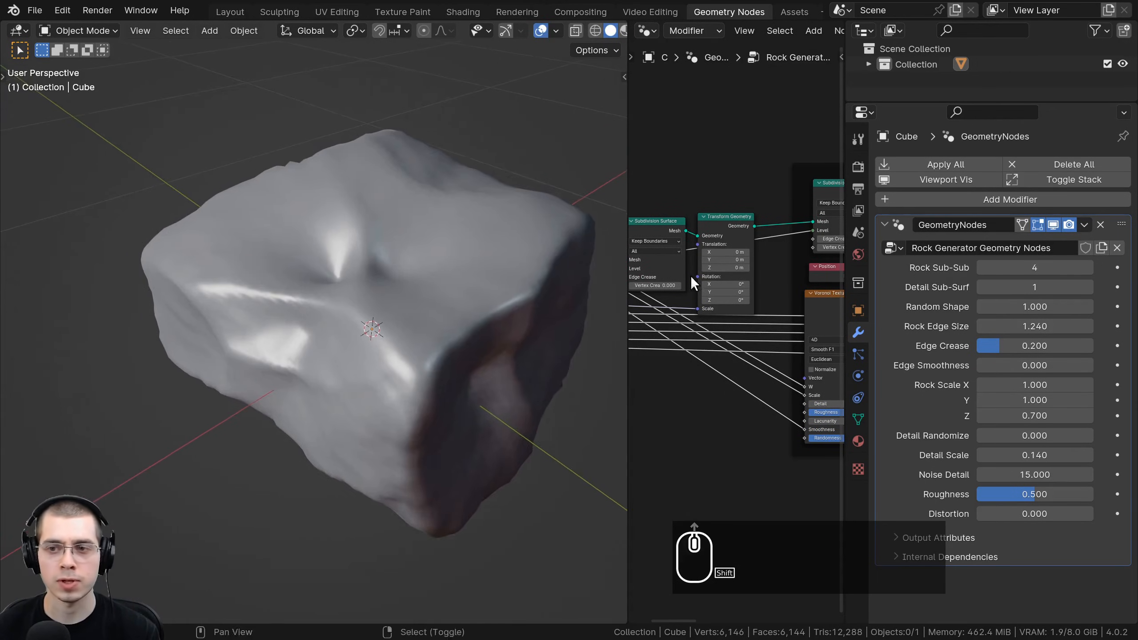
{"action": "left_click_drag", "start_coordinate": [845, 232], "coordinate": [805, 232]}
{"action": "middle_click_drag", "start_coordinate": [1003, 237], "coordinate": [1004, 208], "text": "ctrl"}
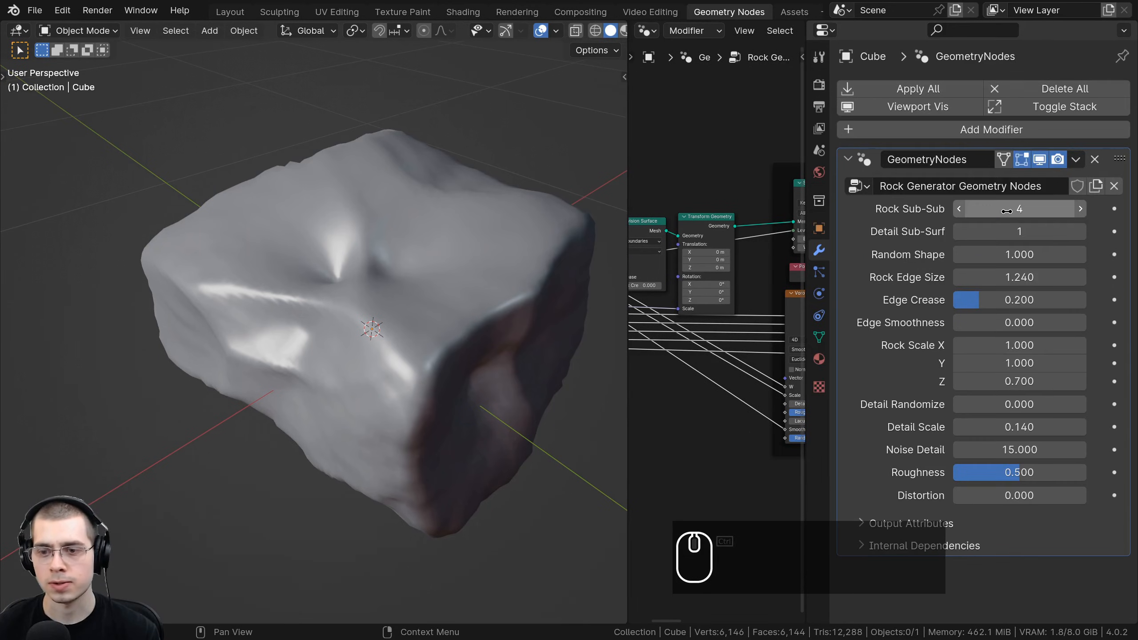
- Set the rock modifier's Rock Sub-Sub value to 5
{"action": "left_click_drag", "start_coordinate": [1003, 208], "coordinate": [1099, 210]}
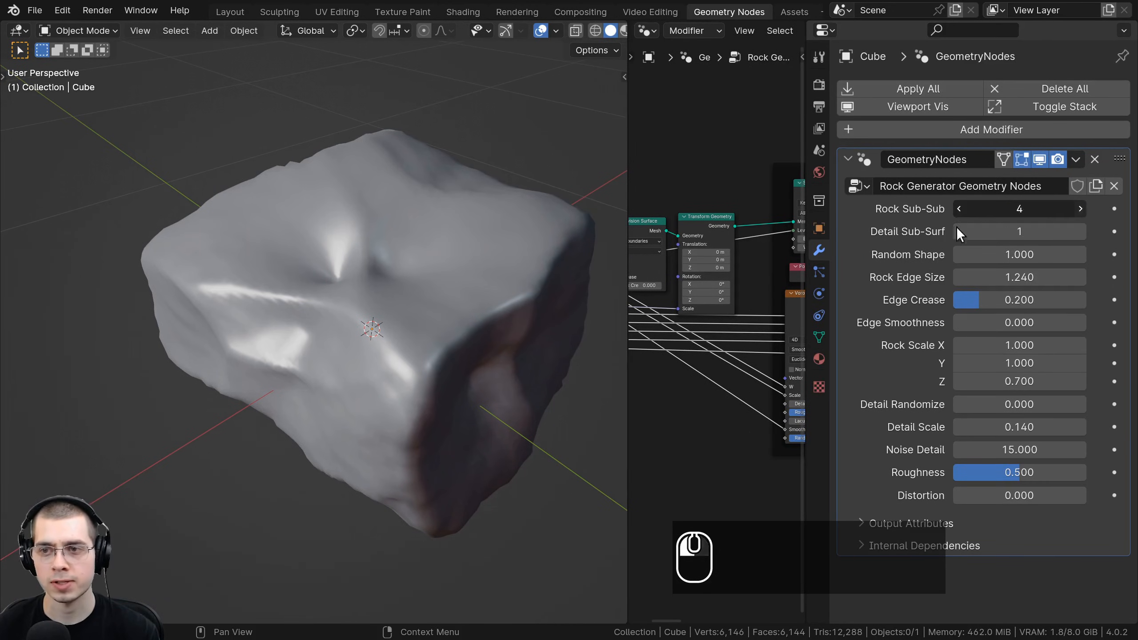
{"action": "left_click_drag", "start_coordinate": [957, 227], "coordinate": [1008, 215]}
{"action": "scroll", "coordinate": [421, 256], "scroll_direction": "down", "scroll_amount": 3}
{"action": "middle_click_drag", "start_coordinate": [416, 264], "coordinate": [484, 230]}
{"action": "scroll", "coordinate": [529, 229], "scroll_direction": "up", "scroll_amount": 2}
{"action": "scroll", "coordinate": [689, 227], "scroll_direction": "up", "scroll_amount": 1}
{"action": "left_click_drag", "start_coordinate": [999, 211], "coordinate": [1081, 237]}
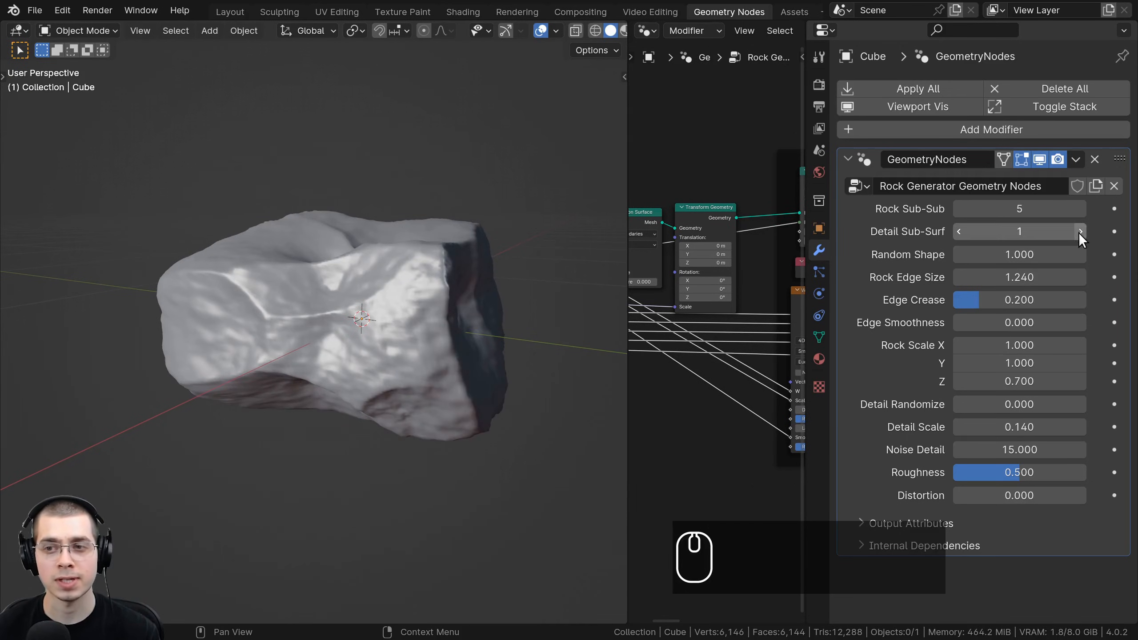
- Set the modifier's Detail Sub-Surf value to 2 and inspect the rock's surface up close
{"action": "left_click", "coordinate": [1079, 233]}
{"action": "middle_click_drag", "start_coordinate": [412, 340], "coordinate": [323, 354]}
{"action": "scroll", "coordinate": [299, 438], "scroll_direction": "up", "scroll_amount": 3}
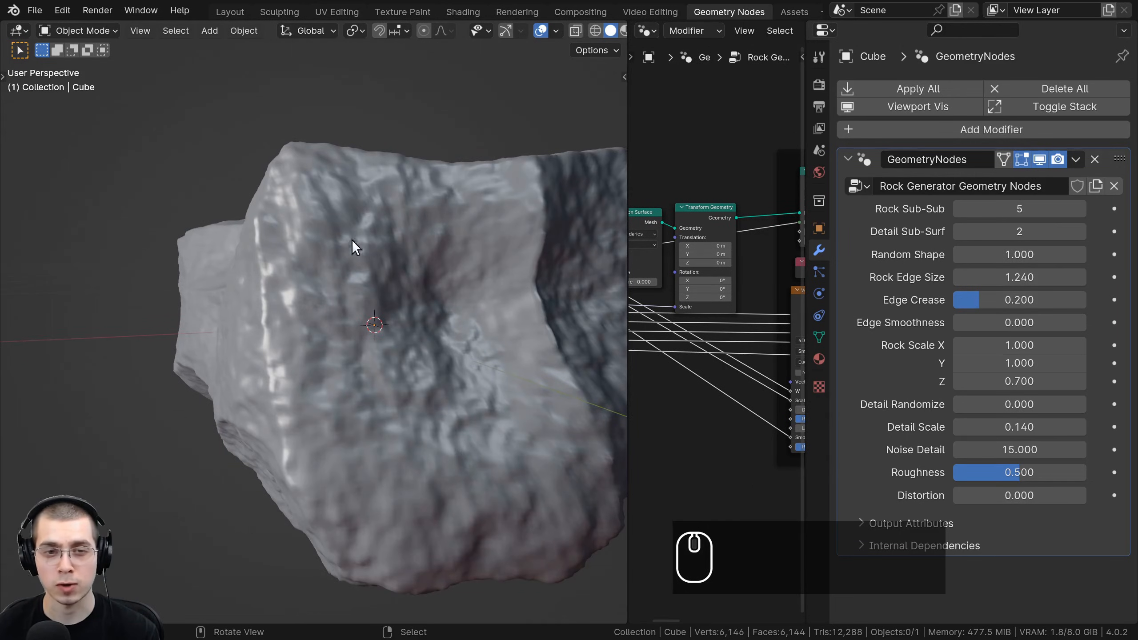
- Lower the modifier's Detail Sub-Surf value to 0 and bring the whole rock into view
{"action": "left_click", "coordinate": [957, 231]}
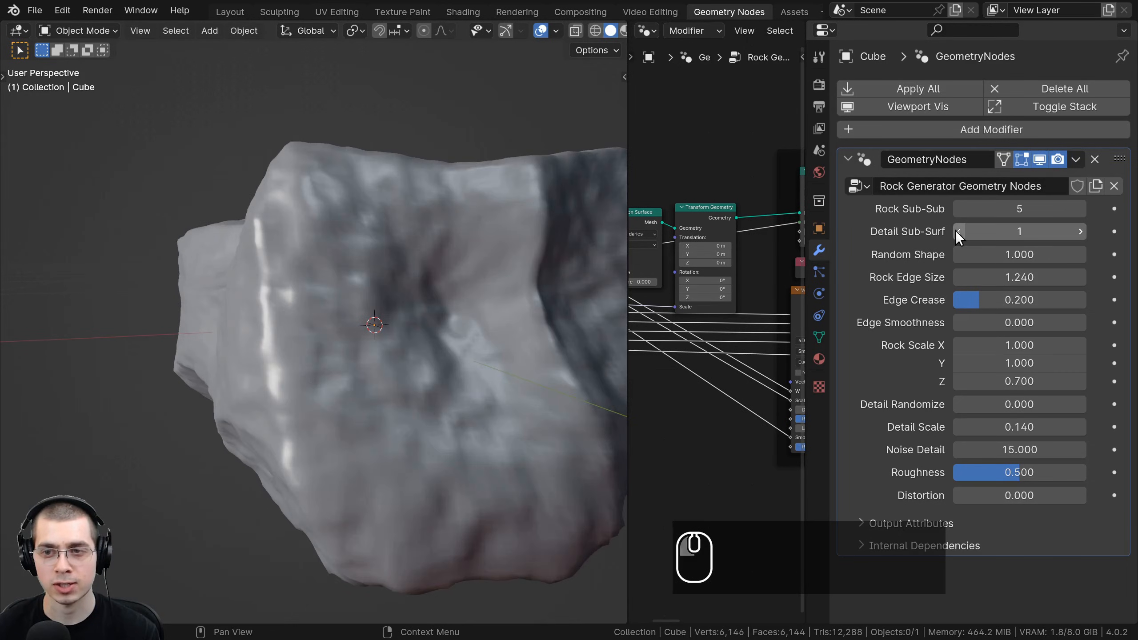
{"action": "left_click", "coordinate": [955, 231]}
{"action": "scroll", "coordinate": [525, 347], "scroll_direction": "down", "scroll_amount": 3}
{"action": "middle_click_drag", "start_coordinate": [524, 347], "coordinate": [537, 374]}
- Try out different Random Shape, Edge Crease and Rock Scale values on the rock, cancelling each change
{"action": "mouse_move", "coordinate": [1004, 254]}
{"action": "left_mouse_down"}
{"action": "mouse_move", "coordinate": [1079, 254]}
{"action": "mouse_move", "coordinate": [1000, 273]}
{"action": "mouse_move", "coordinate": [1030, 273]}
{"action": "mouse_move", "coordinate": [954, 273]}
{"action": "mouse_move", "coordinate": [1013, 272]}
{"action": "left_mouse_up"}
{"action": "right_click", "coordinate": [1014, 273]}
{"action": "left_click_drag", "start_coordinate": [992, 300], "coordinate": [1071, 363]}
{"action": "right_click", "coordinate": [1023, 300]}
{"action": "right_click", "coordinate": [986, 338]}
{"action": "right_click", "coordinate": [1012, 345]}
{"action": "right_click", "coordinate": [1070, 363]}
{"action": "left_click_drag", "start_coordinate": [998, 381], "coordinate": [1097, 381]}
{"action": "right_click", "coordinate": [1097, 382]}
- Try out different noise detail settings, including Detail Scale and Roughness, cancelling each change
{"action": "left_click_drag", "start_coordinate": [979, 408], "coordinate": [1083, 449]}
{"action": "right_click", "coordinate": [979, 422]}
{"action": "right_click", "coordinate": [995, 425]}
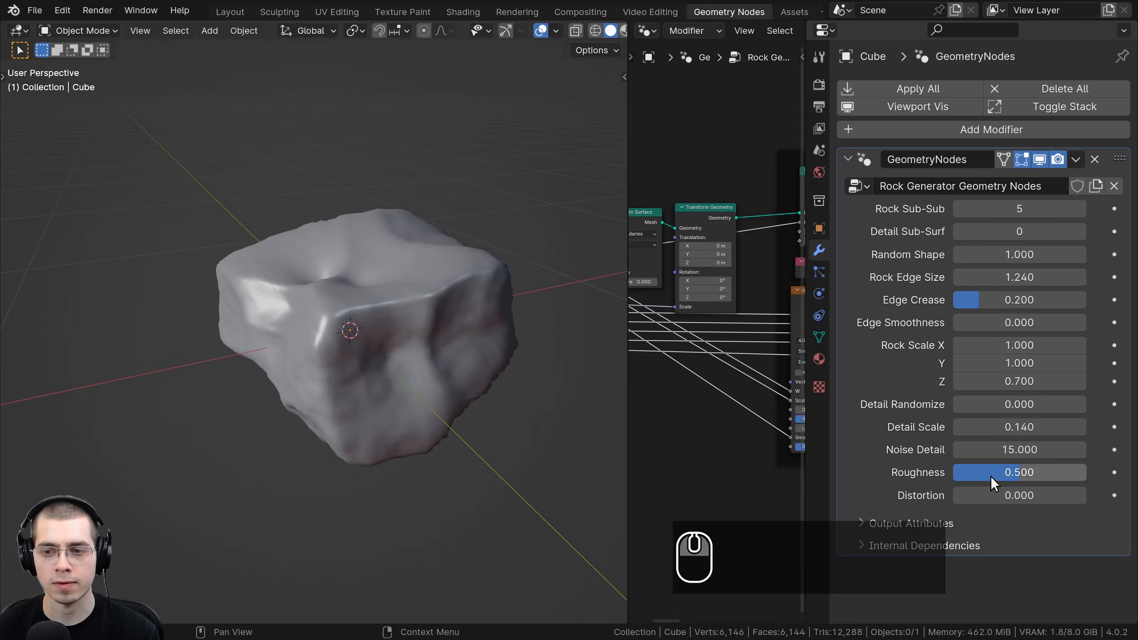
{"action": "left_click_drag", "start_coordinate": [993, 475], "coordinate": [1043, 502]}
{"action": "right_click", "coordinate": [1035, 502]}
- Duplicate the rock and place the copy beside the original along the X axis
{"action": "middle_click_drag", "start_coordinate": [340, 371], "coordinate": [272, 375]}
{"action": "scroll", "coordinate": [272, 375], "scroll_direction": "down", "scroll_amount": 3}
{"action": "right_click", "coordinate": [432, 318]}
{"action": "middle_click_drag", "start_coordinate": [431, 318], "coordinate": [495, 307], "text": "shift"}
{"action": "key", "text": "shift+d"}
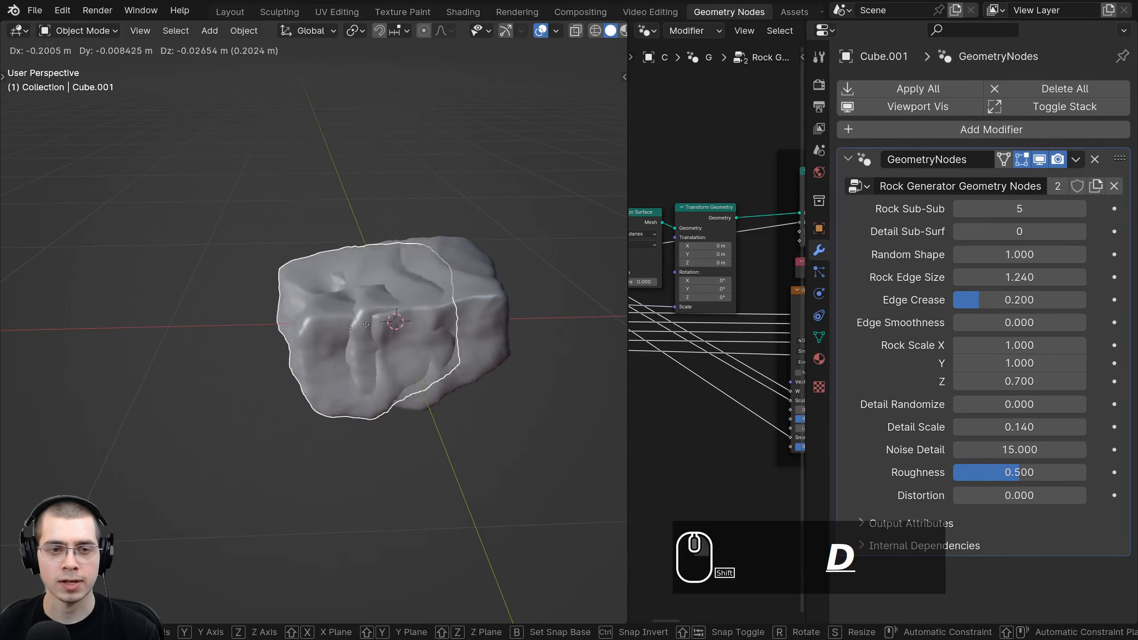
{"action": "left_click", "coordinate": [294, 313]}
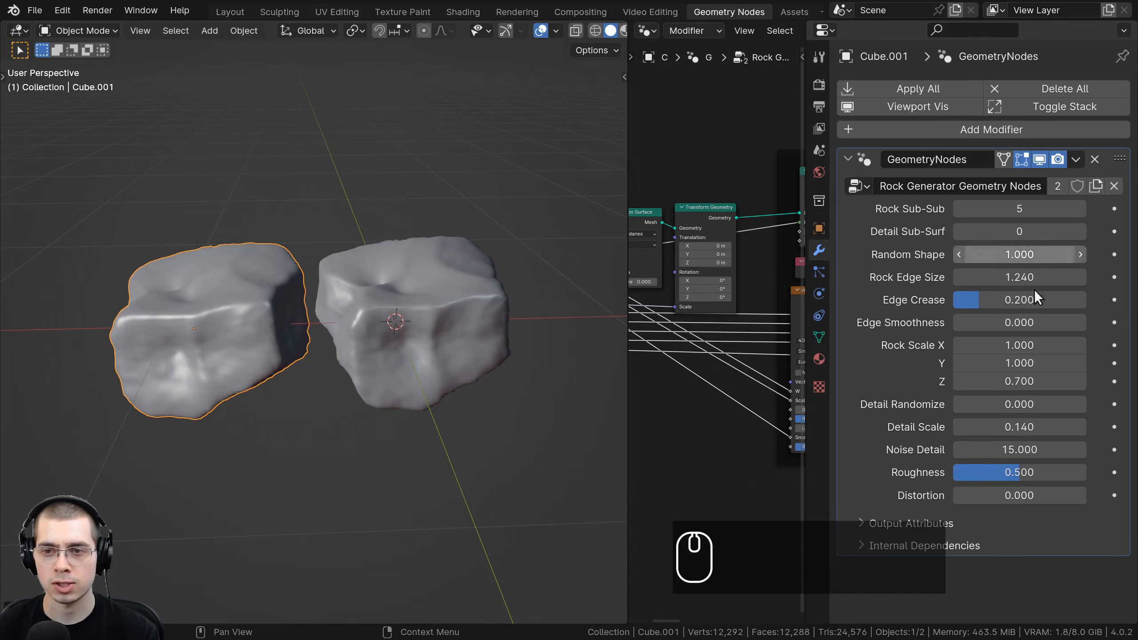
- Set the copied rock's Random Shape to 3.410 and raise its Edge Smoothness and Rock Scale Z
{"action": "left_click_drag", "start_coordinate": [1003, 256], "coordinate": [1026, 256]}
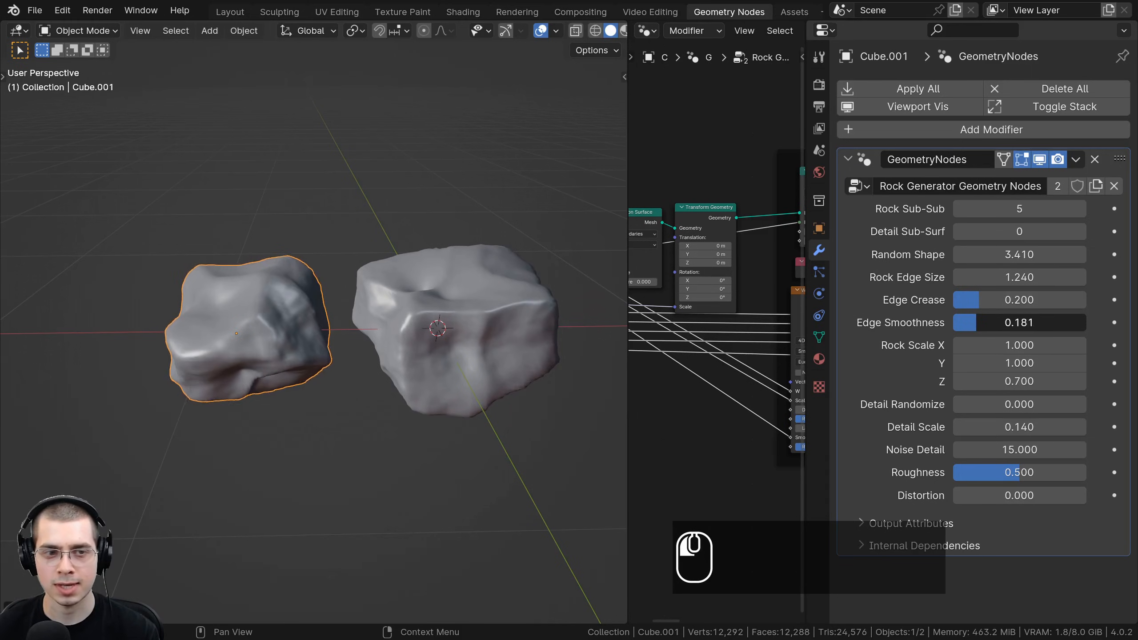
{"action": "left_click_drag", "start_coordinate": [1019, 322], "coordinate": [1066, 322]}
{"action": "left_click_drag", "start_coordinate": [1019, 381], "coordinate": [1072, 381]}
- Duplicate the original rock again and place this copy on its opposite side
{"action": "middle_click_drag", "start_coordinate": [128, 343], "coordinate": [238, 314]}
{"action": "right_click", "coordinate": [413, 318]}
{"action": "middle_click_drag", "start_coordinate": [413, 318], "coordinate": [220, 337], "text": "shift"}
{"action": "scroll", "coordinate": [220, 337], "scroll_direction": "up", "scroll_amount": 1}
{"action": "key", "text": "shift+d"}
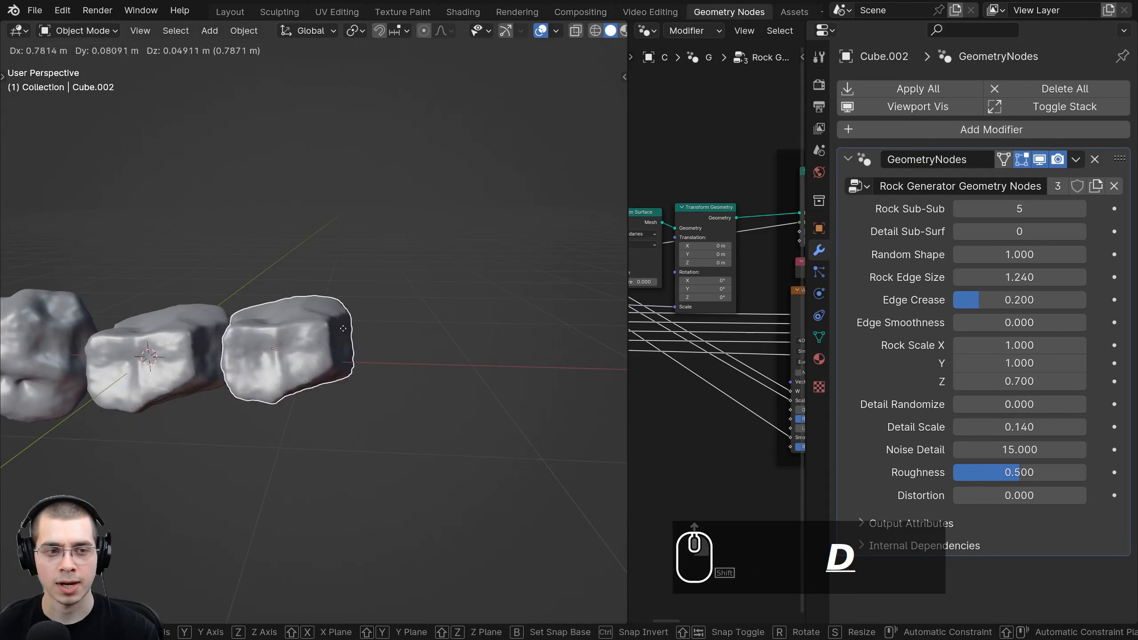
{"action": "left_click", "coordinate": [386, 330]}
- Scale down the new copy's mesh in Edit Mode to make a smaller rock, and return to Object Mode
{"action": "middle_click_drag", "start_coordinate": [386, 331], "coordinate": [410, 344]}
{"action": "scroll", "coordinate": [410, 345], "scroll_direction": "up", "scroll_amount": 2}
{"action": "scroll", "coordinate": [532, 310], "scroll_direction": "down", "scroll_amount": 2}
{"action": "middle_click_drag", "start_coordinate": [531, 311], "coordinate": [555, 268]}
{"action": "key", "text": "Tab"}
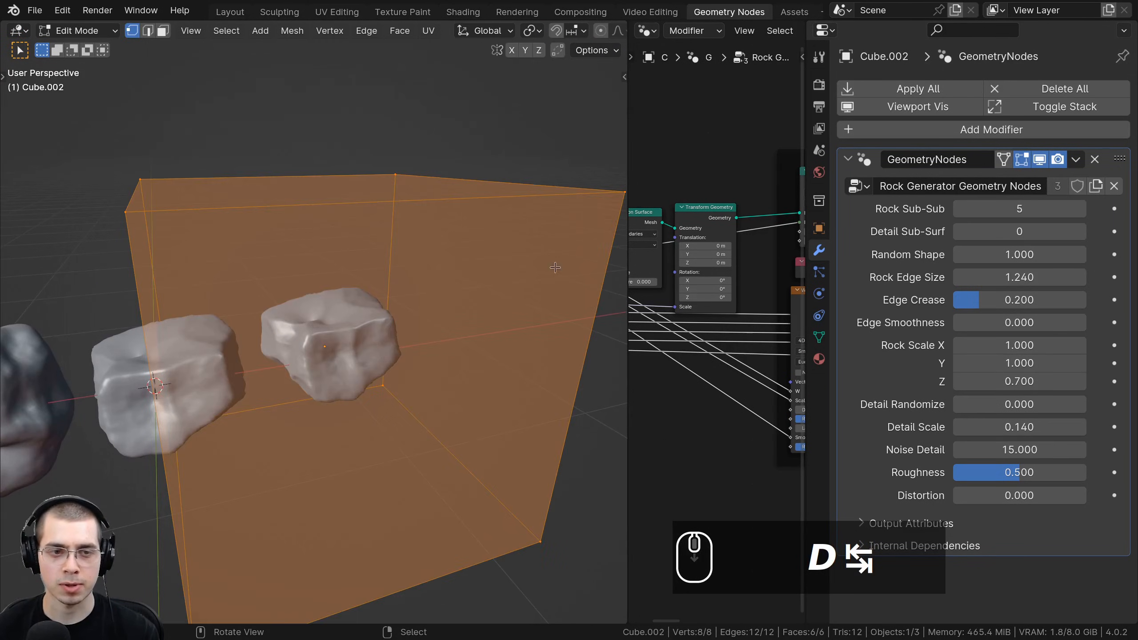
{"action": "key", "text": "s"}
{"action": "left_click", "coordinate": [449, 307]}
{"action": "key", "text": "Tab"}
{"action": "scroll", "coordinate": [437, 365], "scroll_direction": "up", "scroll_amount": 3}
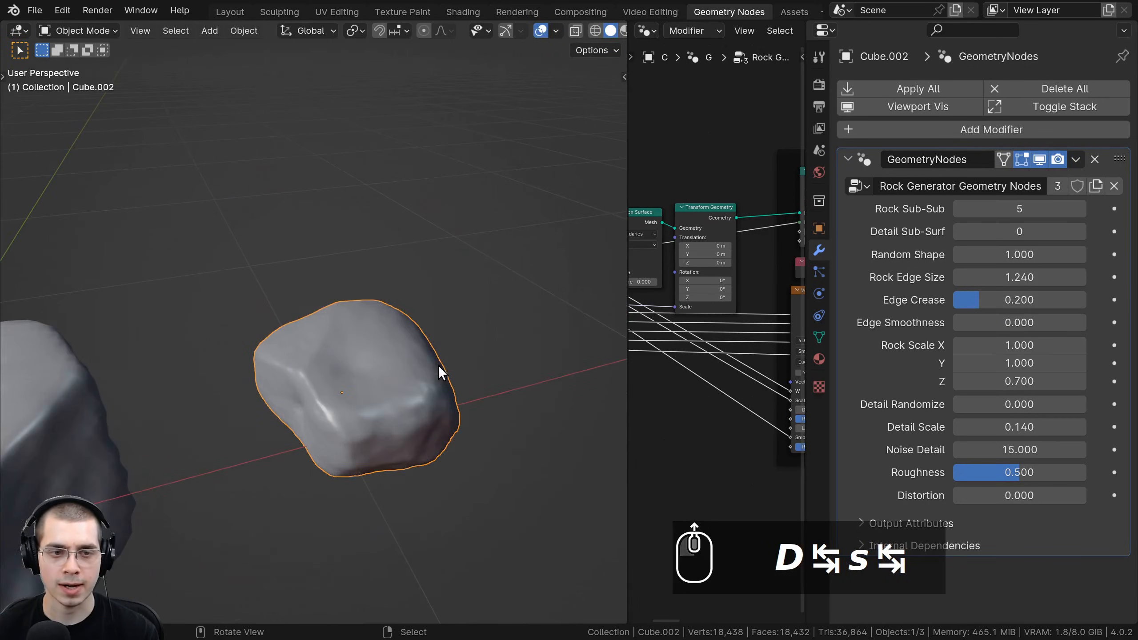
- Set the small rock's Edge Crease to 0.300 and Edge Smoothness to 0.438
{"action": "middle_click_drag", "start_coordinate": [437, 365], "coordinate": [430, 343], "text": "shift"}
{"action": "left_click_drag", "start_coordinate": [992, 301], "coordinate": [1043, 323]}
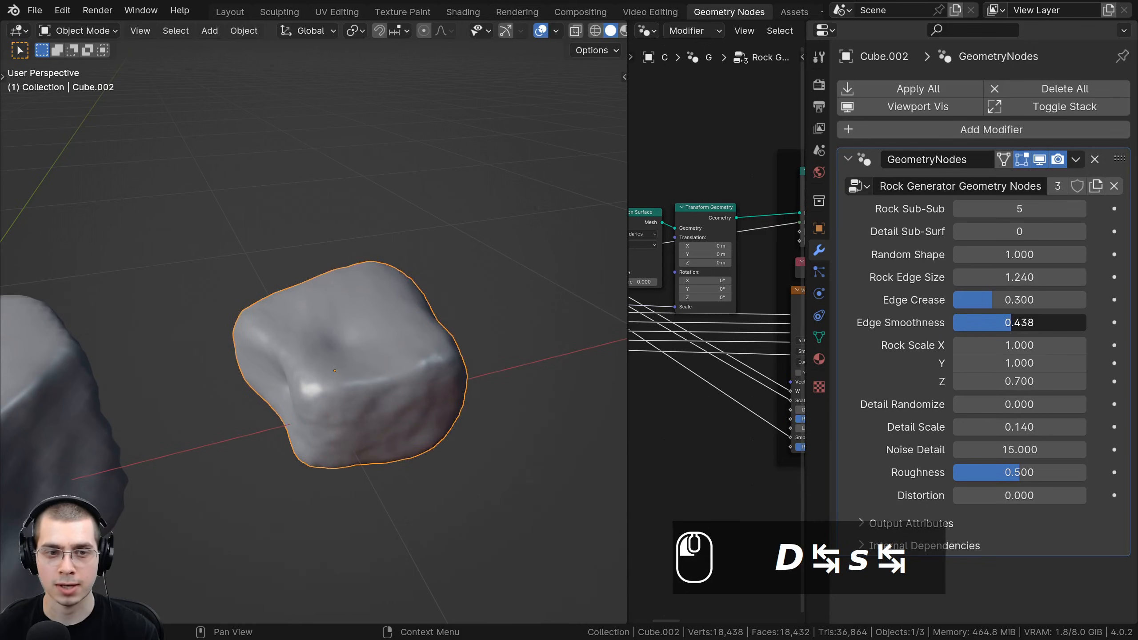
{"action": "middle_click_drag", "start_coordinate": [442, 378], "coordinate": [522, 461]}
{"action": "left_click_drag", "start_coordinate": [1007, 403], "coordinate": [1036, 404]}
{"action": "right_click", "coordinate": [1036, 404]}
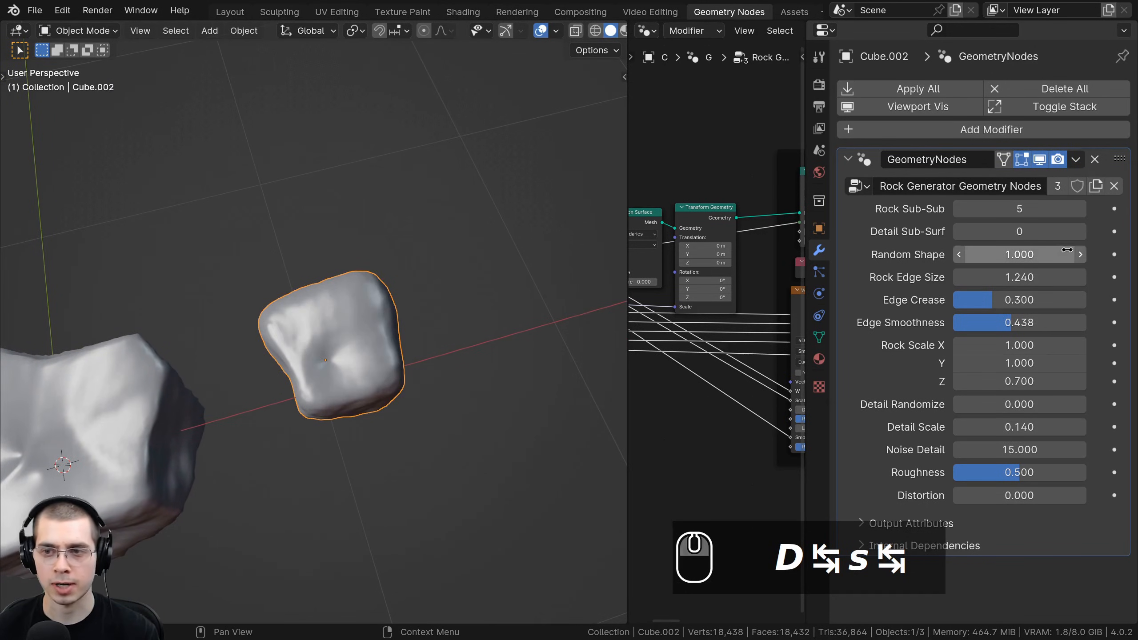
- Set the small rock's Rock Sub-Sub to 6 and Detail Sub-Surf to 1, and inspect its surface
{"action": "middle_click_drag", "start_coordinate": [475, 394], "coordinate": [376, 322]}
{"action": "left_click", "coordinate": [1080, 210]}
{"action": "middle_click_drag", "start_coordinate": [438, 405], "coordinate": [349, 389]}
{"action": "scroll", "coordinate": [375, 337], "scroll_direction": "up", "scroll_amount": 4}
{"action": "scroll", "coordinate": [412, 349], "scroll_direction": "down", "scroll_amount": 7}
- Move the small rock to a new spot beside the middle rock and deselect all objects
{"action": "middle_click_drag", "start_coordinate": [349, 390], "coordinate": [405, 381], "text": "shift"}
{"action": "key", "text": "g"}
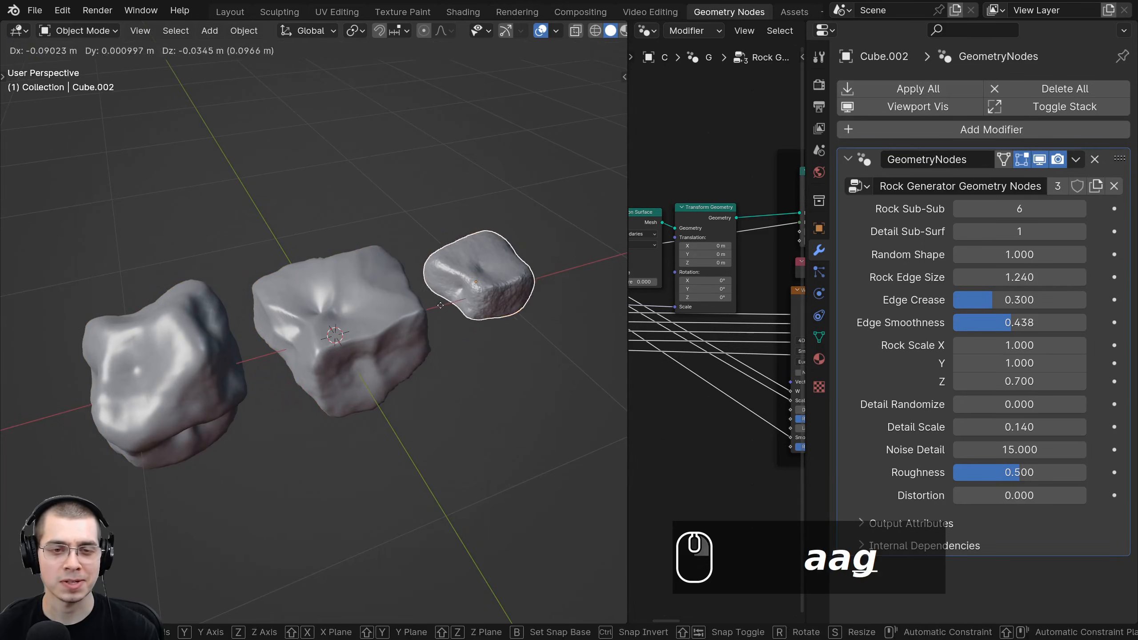
{"action": "left_click", "coordinate": [405, 341]}
{"action": "middle_click_drag", "start_coordinate": [406, 340], "coordinate": [381, 346]}
{"action": "key", "text": "a"}
{"action": "key", "text": "a"}
{"action": "middle_click_drag", "start_coordinate": [447, 310], "coordinate": [414, 270]}
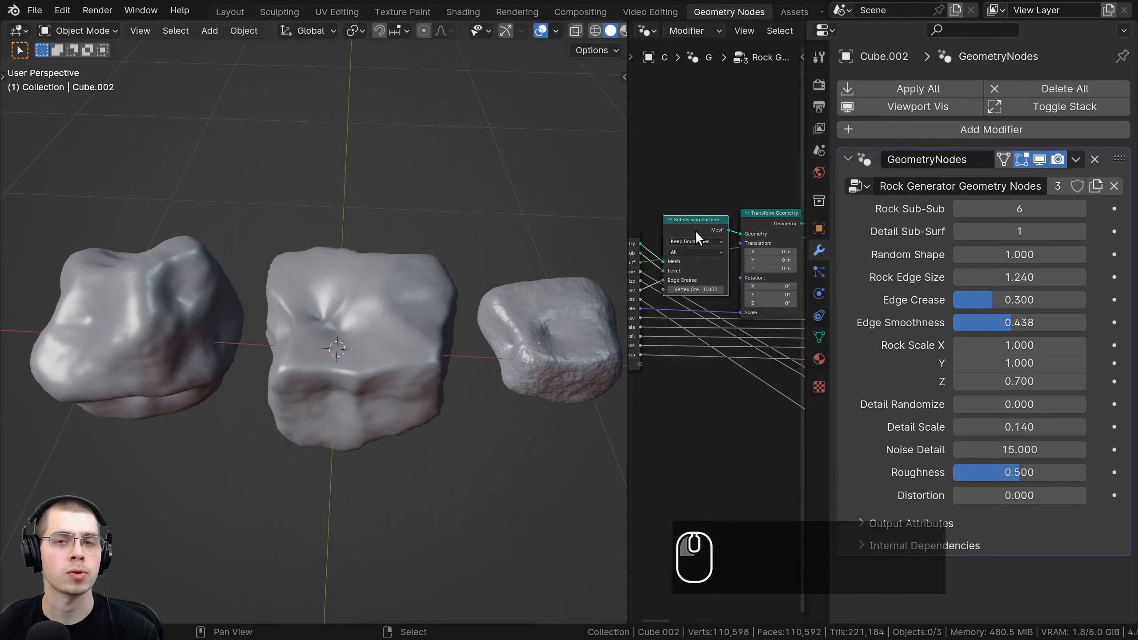
- Shift the Subdivision Surface node slightly upward beside the Transform Geometry node and look over the three rocks
{"action": "scroll", "coordinate": [695, 229], "scroll_direction": "up", "scroll_amount": 2}
{"action": "left_click_drag", "start_coordinate": [701, 218], "coordinate": [701, 219]}
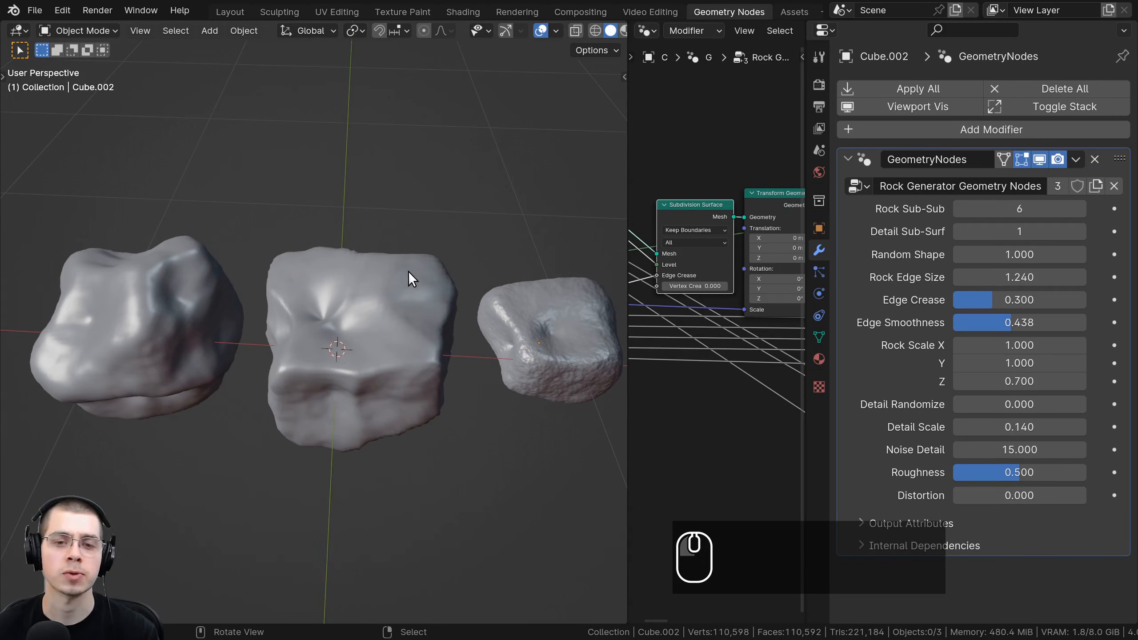
{"action": "middle_click_drag", "start_coordinate": [408, 272], "coordinate": [440, 289]}
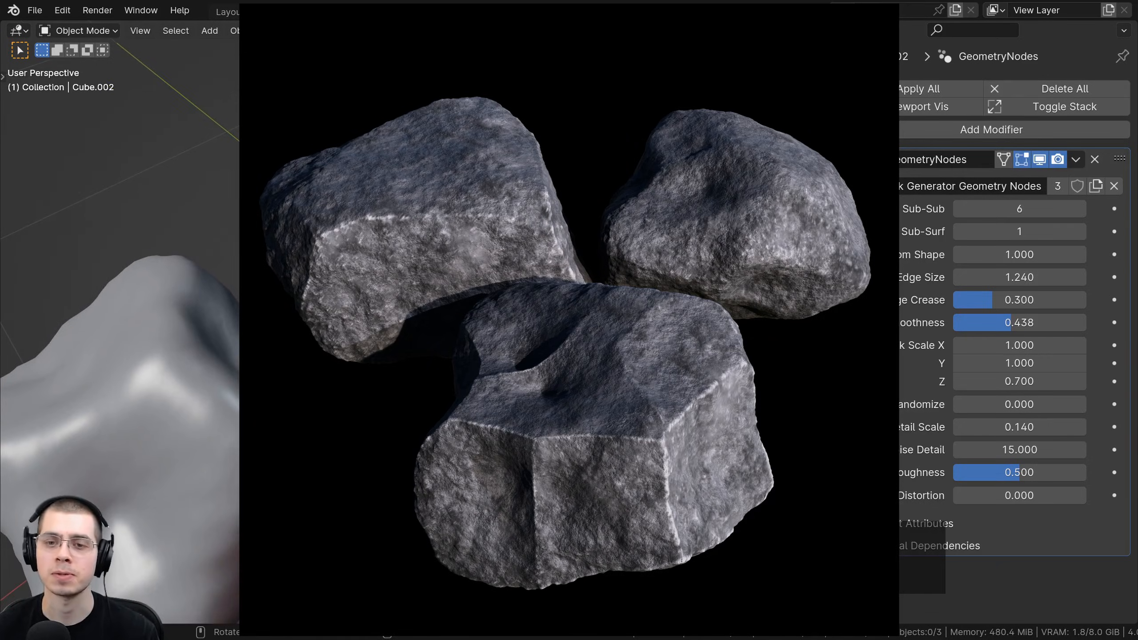
{"action": "left_click_drag", "start_coordinate": [702, 203], "coordinate": [706, 194]}
{"action": "scroll", "coordinate": [504, 227], "scroll_direction": "down", "scroll_amount": 2}
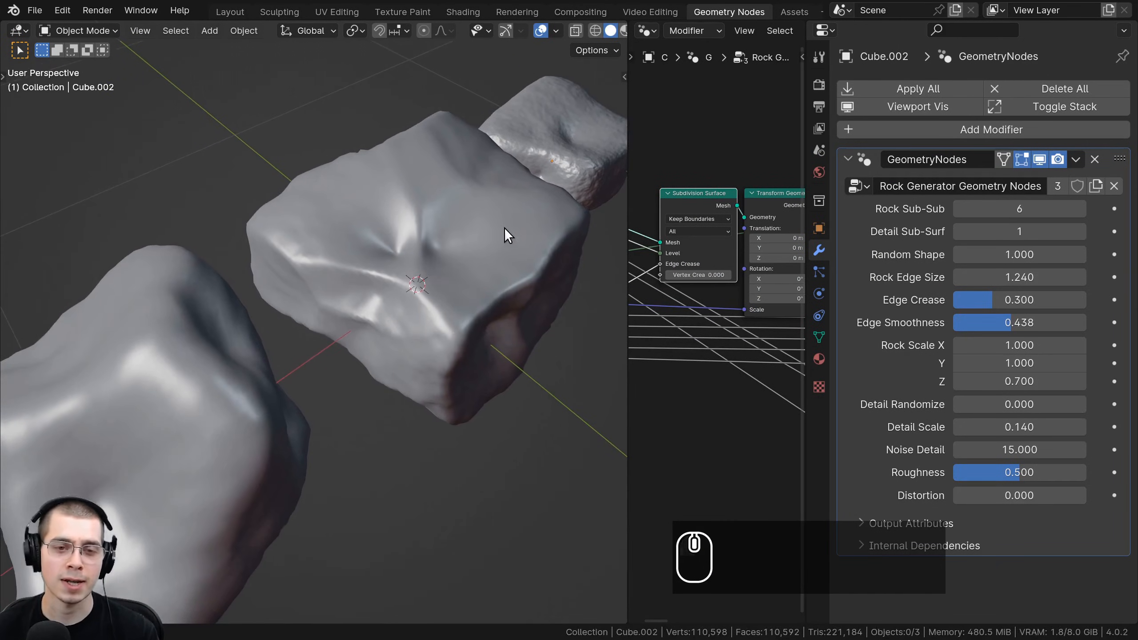
{"action": "middle_click_drag", "start_coordinate": [418, 374], "coordinate": [329, 350]}
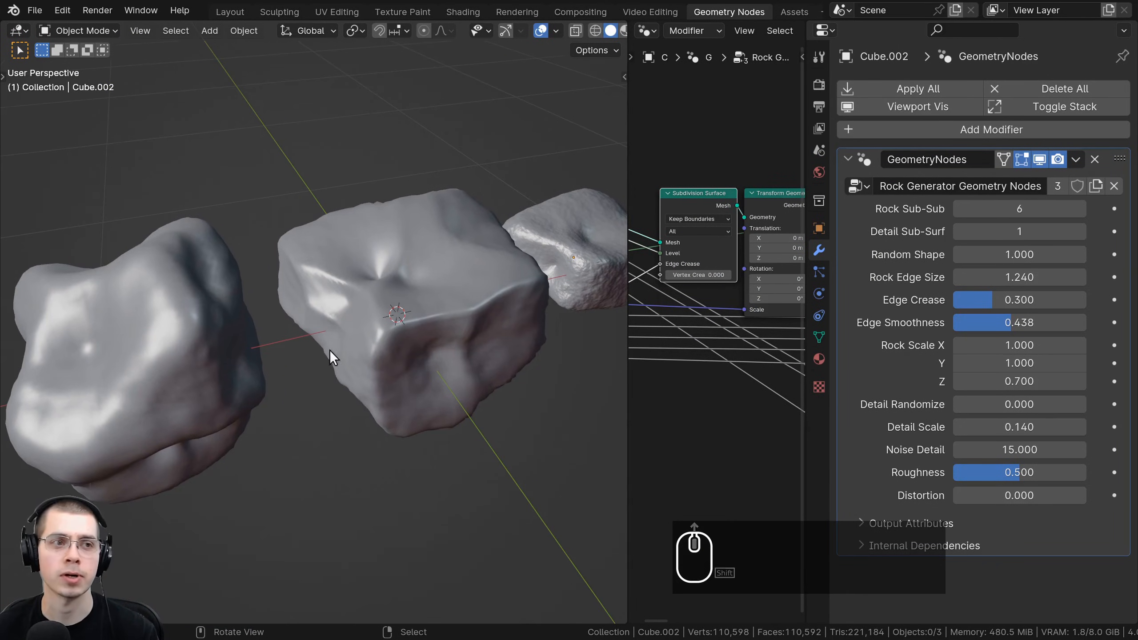
- Append the material "Procedural Rock Material" from the file Procedural Rock Material.blend
{"action": "left_click", "coordinate": [43, 13]}
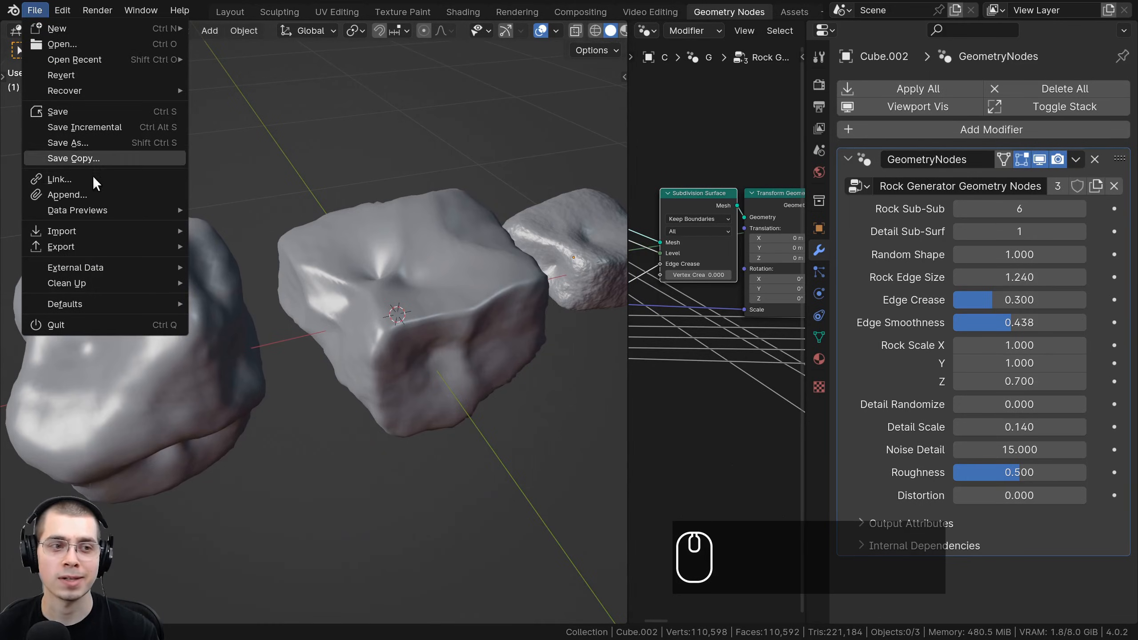
{"action": "left_click", "coordinate": [79, 204]}
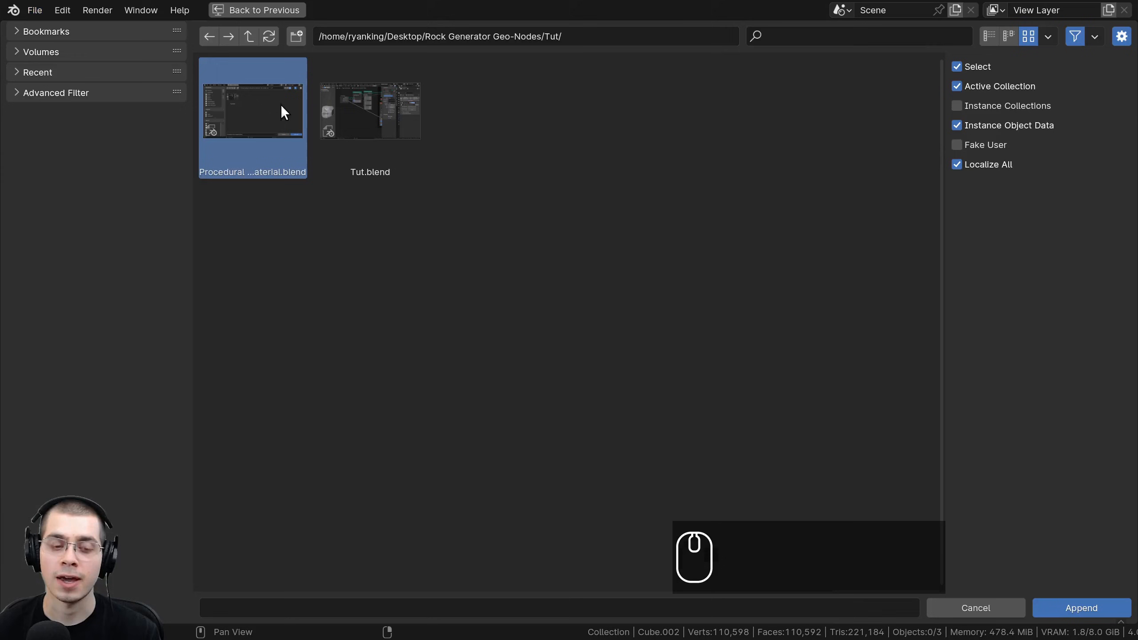
{"action": "double_click", "coordinate": [246, 112]}
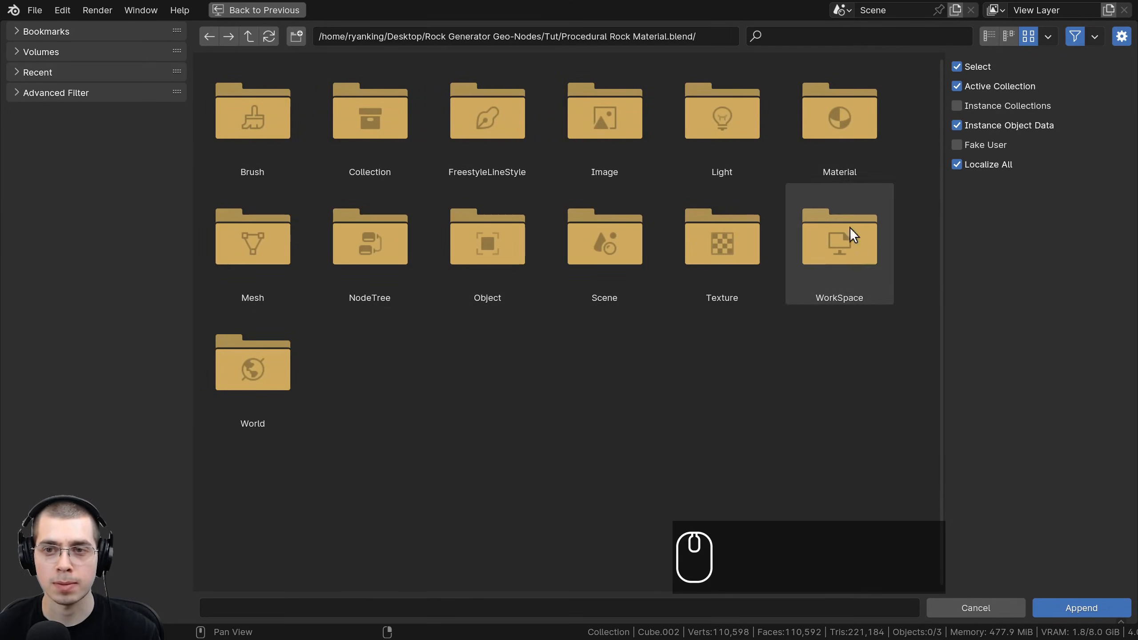
{"action": "left_click", "coordinate": [838, 118]}
{"action": "left_click", "coordinate": [224, 165]}
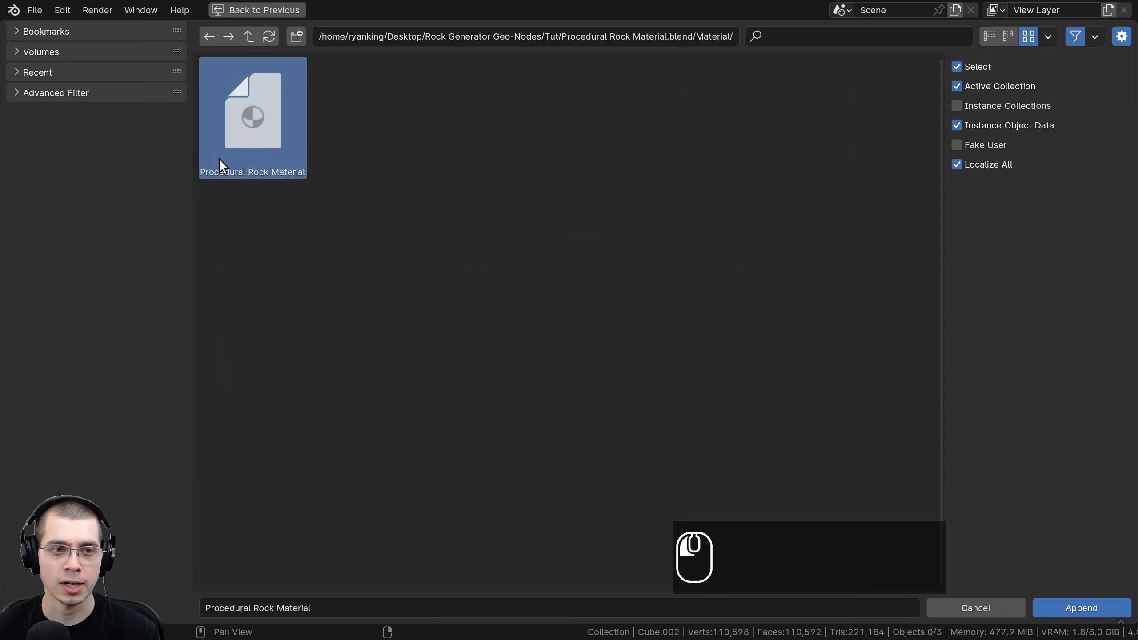
{"action": "double_click", "coordinate": [247, 150]}
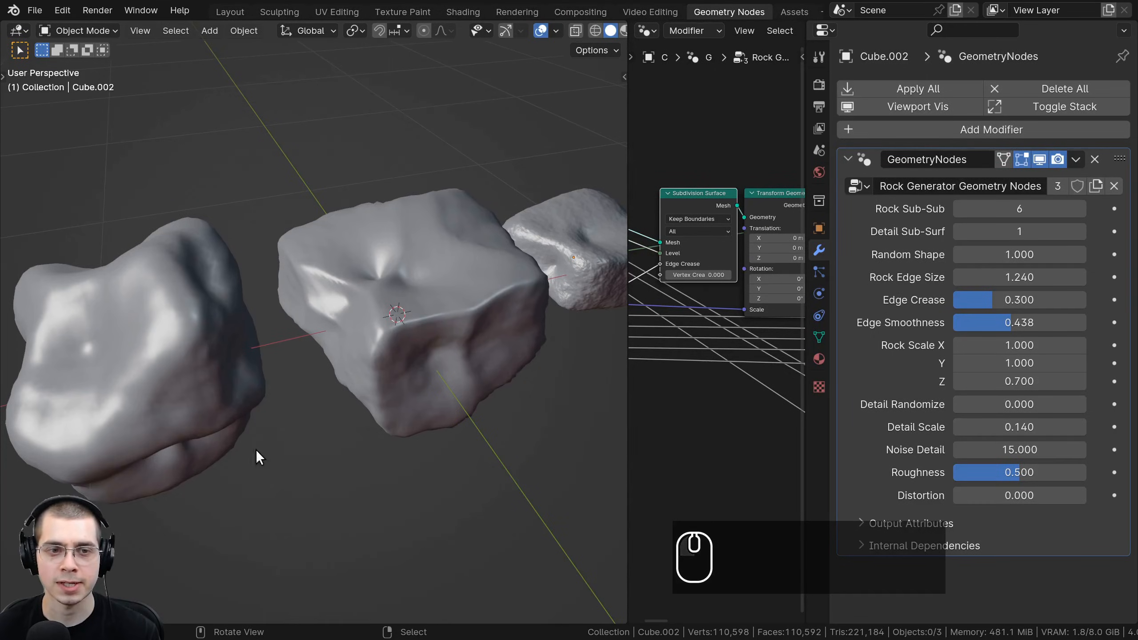
- Assign Procedural Rock Material to the middle rock
{"action": "key", "text": "g"}
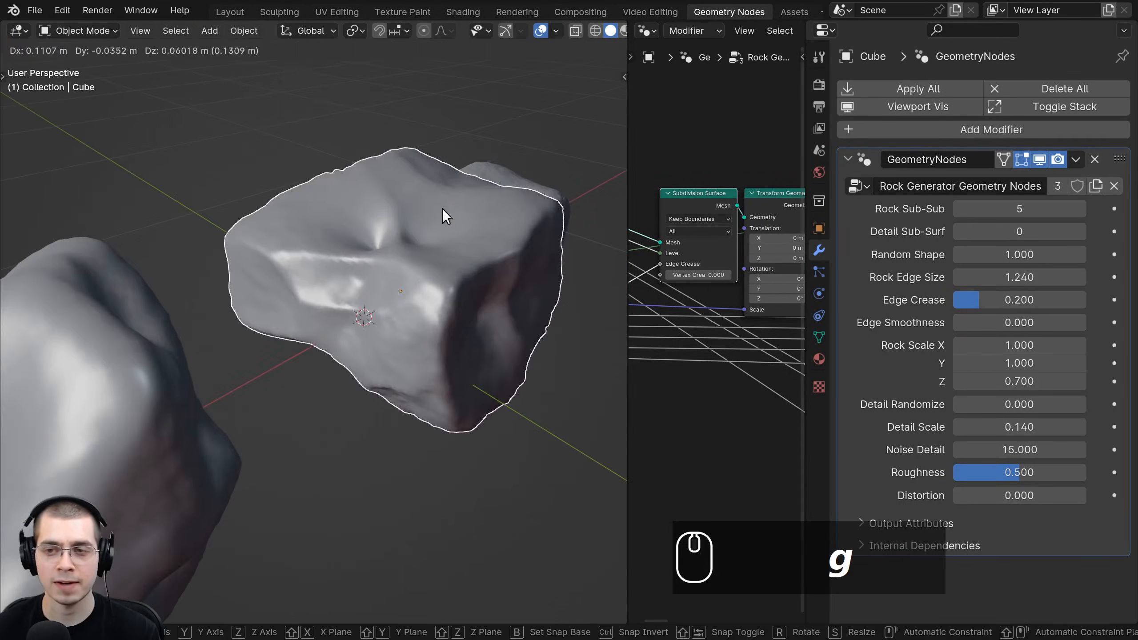
{"action": "right_click", "coordinate": [442, 208]}
{"action": "scroll", "coordinate": [442, 208], "scroll_direction": "down", "scroll_amount": 4}
{"action": "left_click", "coordinate": [819, 359]}
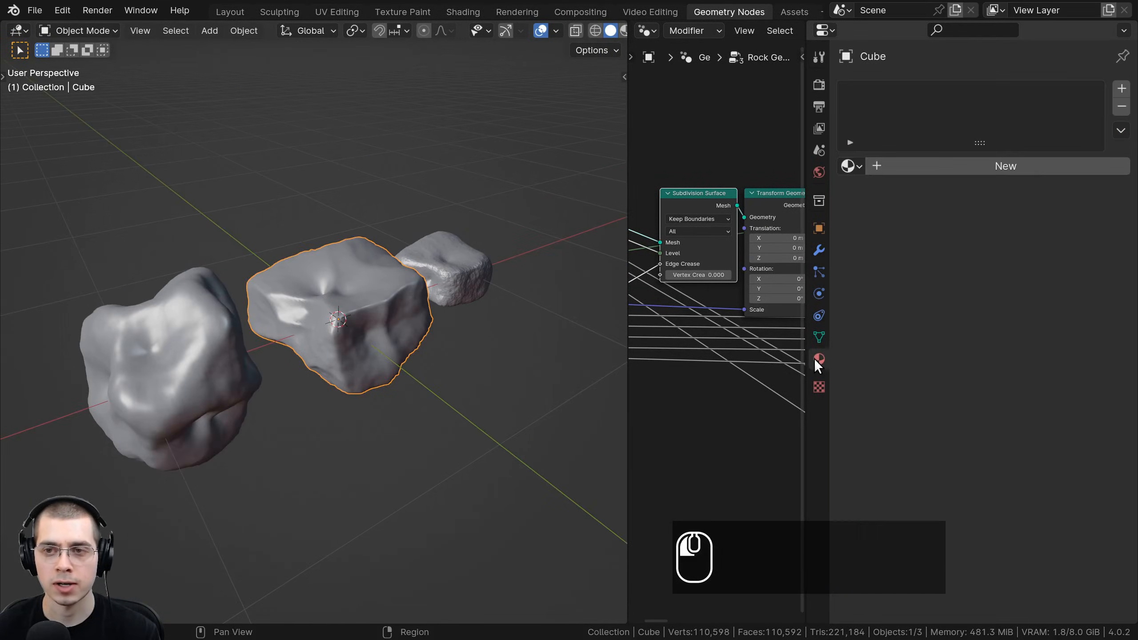
{"action": "left_click", "coordinate": [851, 167]}
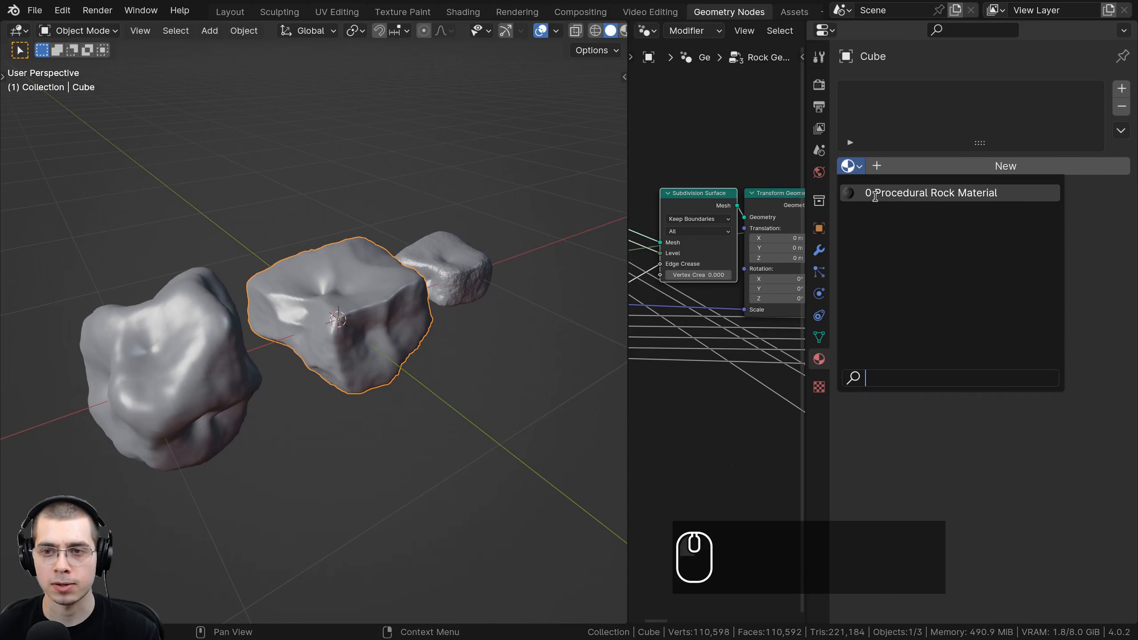
{"action": "left_click", "coordinate": [883, 195]}
- Switch the viewport to Rendered shading and look at the middle rock with its material
{"action": "middle_click_drag", "start_coordinate": [394, 325], "coordinate": [379, 276]}
{"action": "key", "text": "z"}
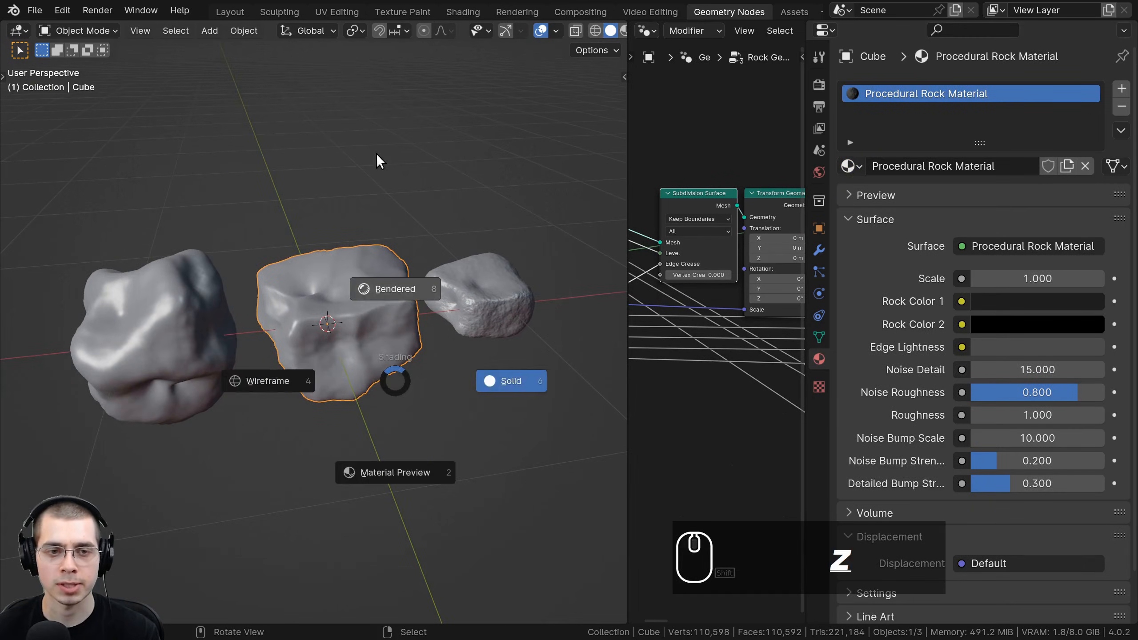
{"action": "left_click", "coordinate": [376, 158]}
{"action": "middle_click_drag", "start_coordinate": [432, 381], "coordinate": [466, 371]}
{"action": "scroll", "coordinate": [492, 229], "scroll_direction": "up", "scroll_amount": 1}
{"action": "scroll", "coordinate": [524, 29], "scroll_direction": "down", "scroll_amount": 3}
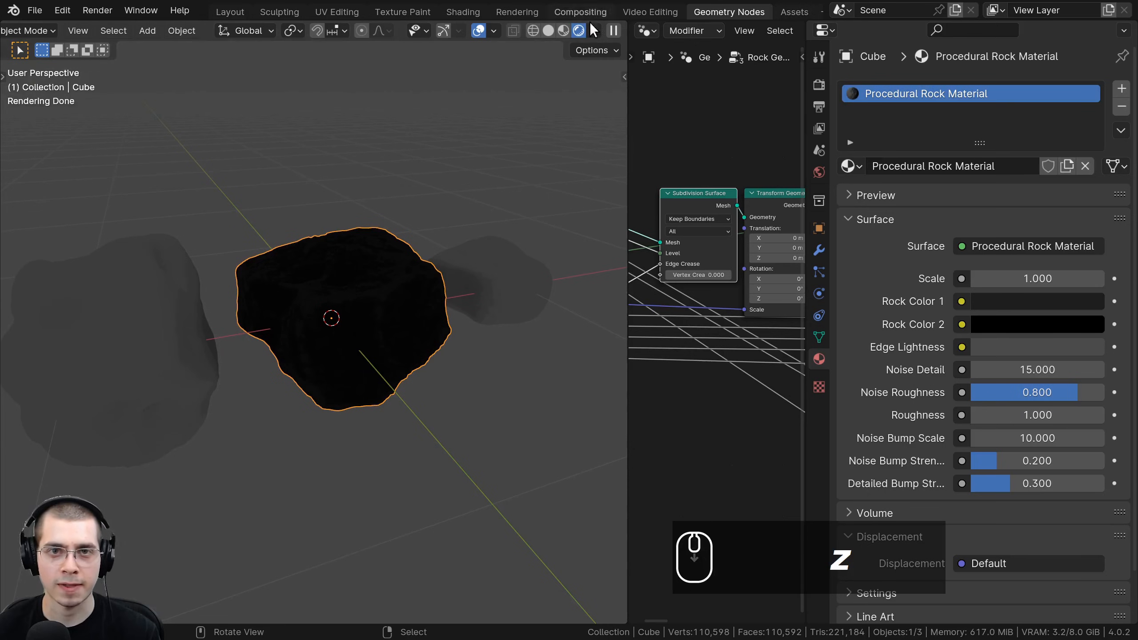
{"action": "middle_click_drag", "start_coordinate": [428, 137], "coordinate": [420, 124], "text": "shift"}
{"action": "scroll", "coordinate": [372, 249], "scroll_direction": "up", "scroll_amount": 1}
{"action": "middle_click_drag", "start_coordinate": [372, 249], "coordinate": [352, 275]}
- Turn off Scene Lights and Scene World in the viewport shading so the rocks use HDRI lighting
{"action": "left_click", "coordinate": [593, 31]}
{"action": "left_click", "coordinate": [508, 158]}
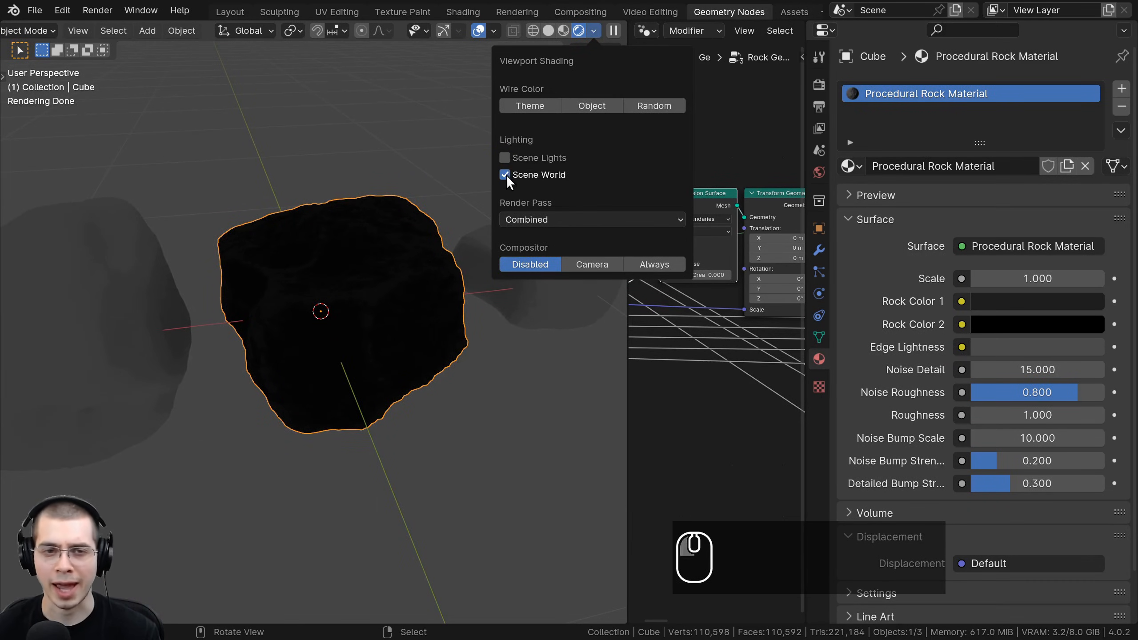
{"action": "left_click", "coordinate": [506, 174]}
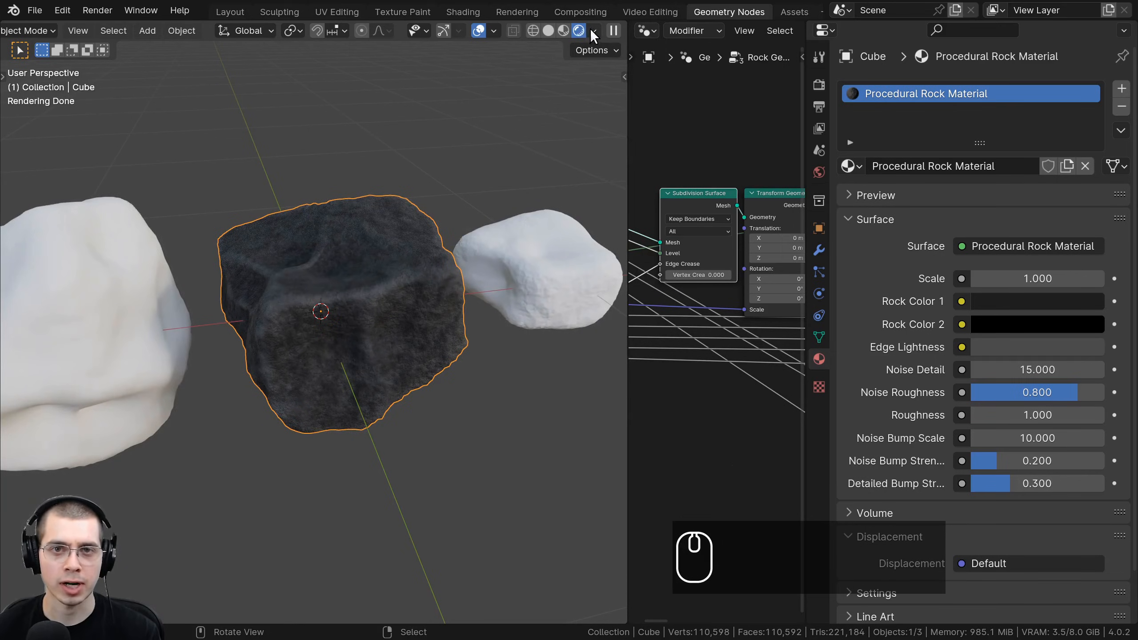
{"action": "middle_click_drag", "start_coordinate": [421, 251], "coordinate": [435, 198]}
{"action": "scroll", "coordinate": [436, 198], "scroll_direction": "down", "scroll_amount": 3}
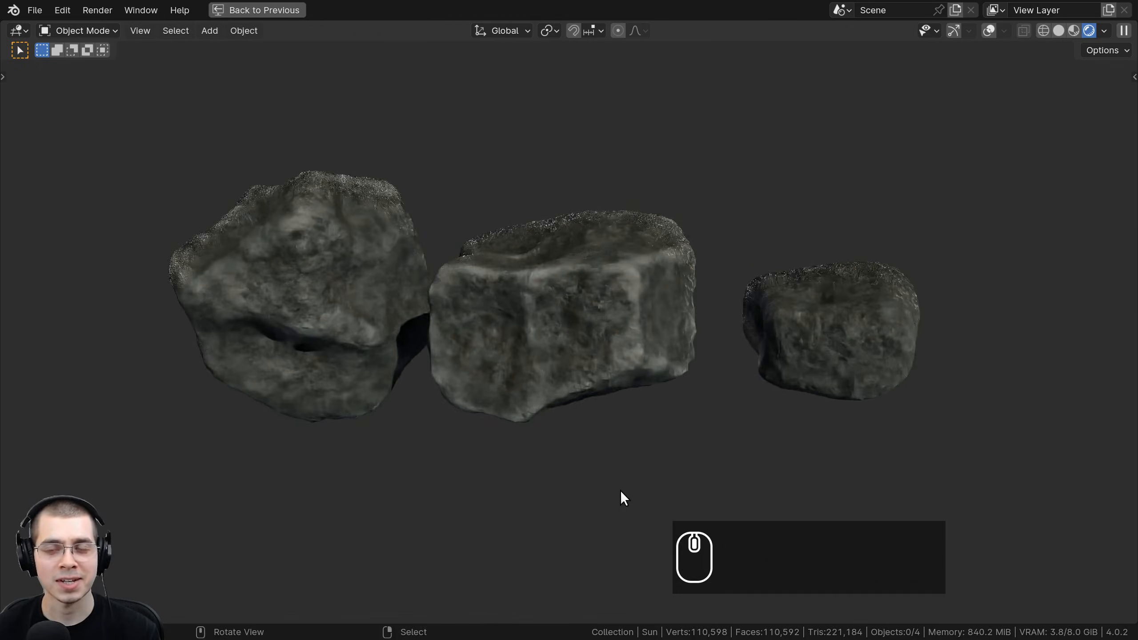
- Examine the three rendered rocks with their material from several angles
{"action": "middle_click_drag", "start_coordinate": [622, 493], "coordinate": [632, 453]}
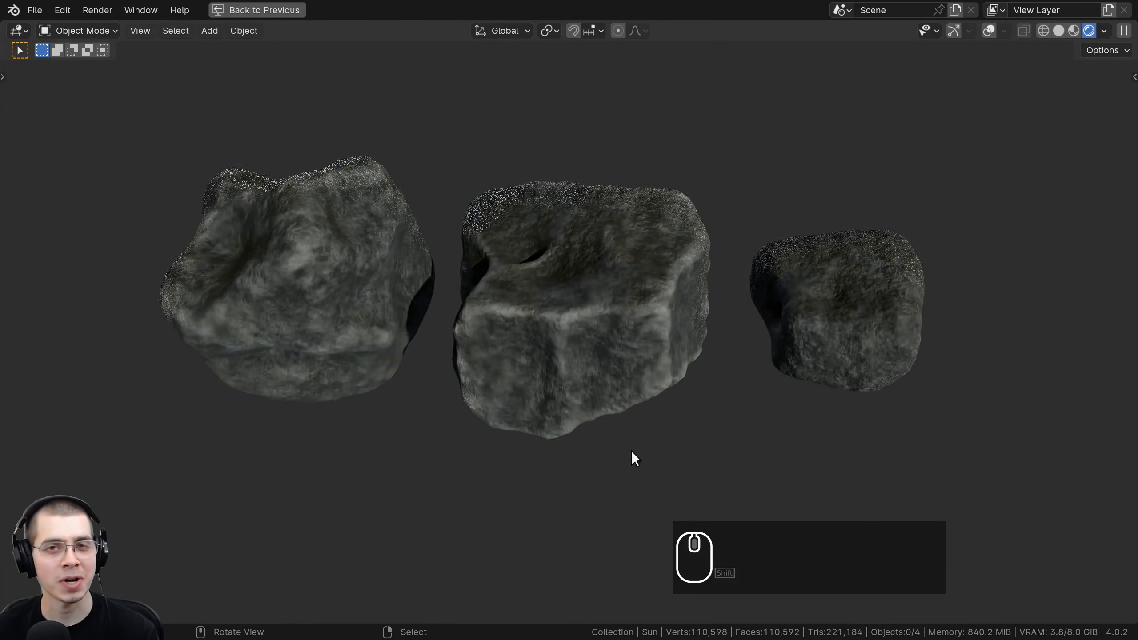
{"action": "middle_click_drag", "start_coordinate": [686, 500], "coordinate": [592, 434]}
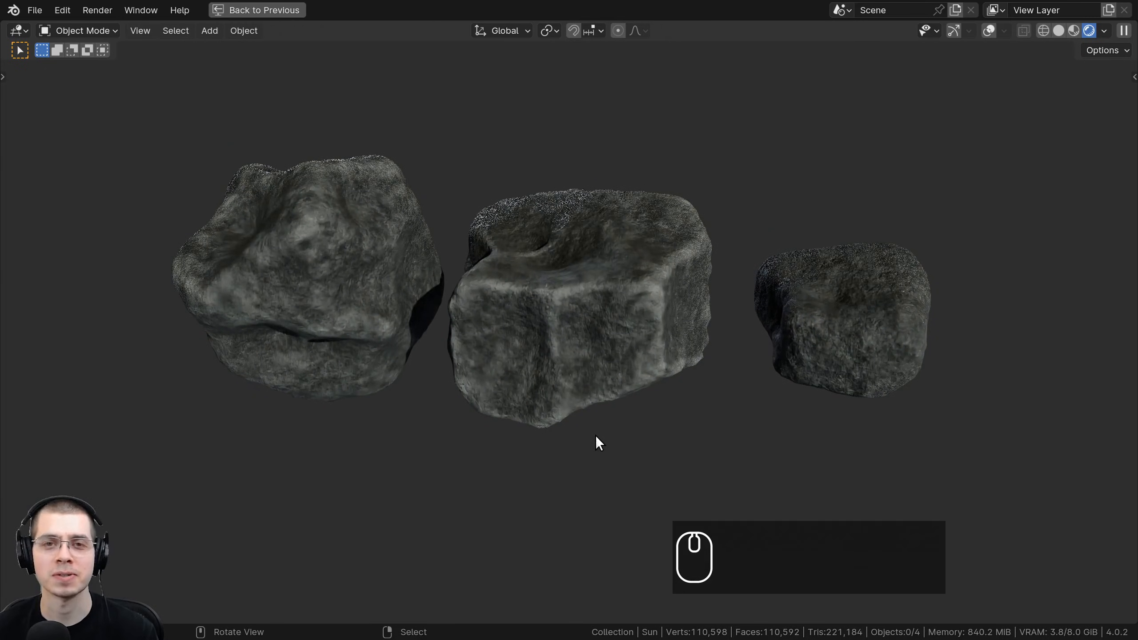
{"action": "scroll", "coordinate": [595, 435], "scroll_direction": "up", "scroll_amount": 1}
{"action": "right_click", "coordinate": [578, 323]}
{"action": "key", "text": "g"}
{"action": "right_click", "coordinate": [447, 203]}
{"action": "middle_click_drag", "start_coordinate": [636, 301], "coordinate": [584, 383]}
{"action": "scroll", "coordinate": [624, 448], "scroll_direction": "down", "scroll_amount": 2}
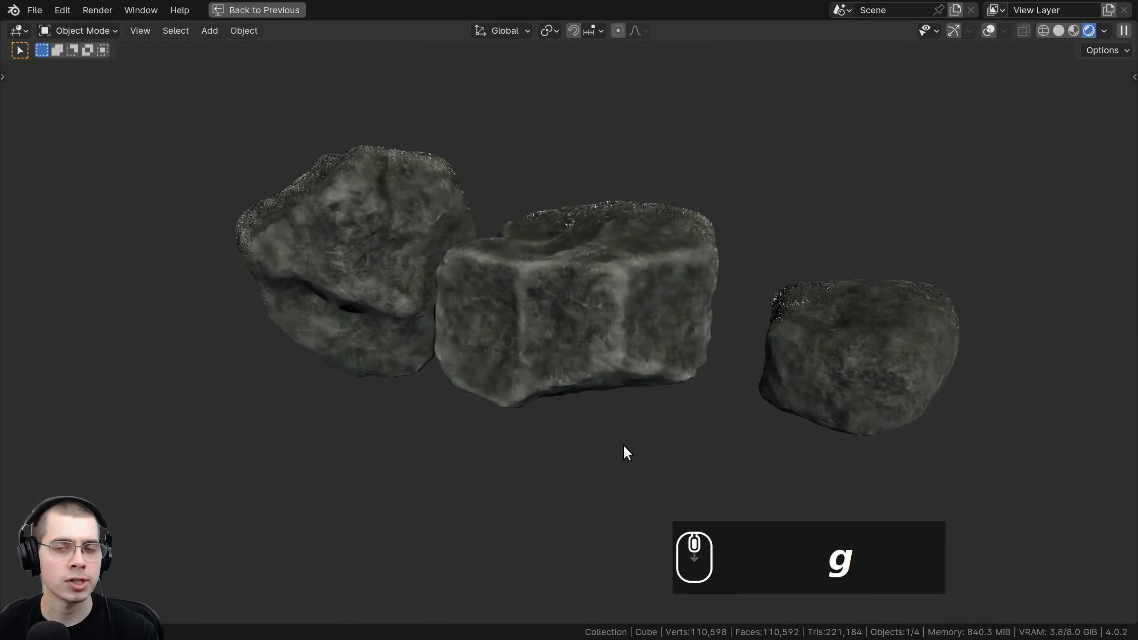
{"action": "middle_click_drag", "start_coordinate": [623, 444], "coordinate": [684, 442]}
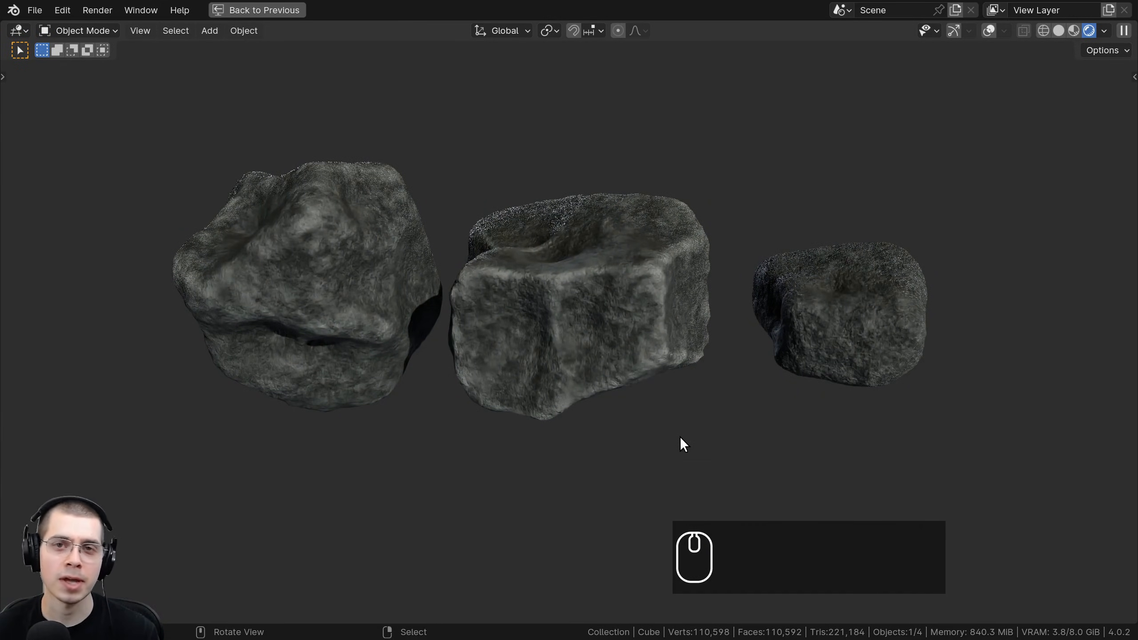
{"action": "middle_click_drag", "start_coordinate": [685, 435], "coordinate": [688, 443]}
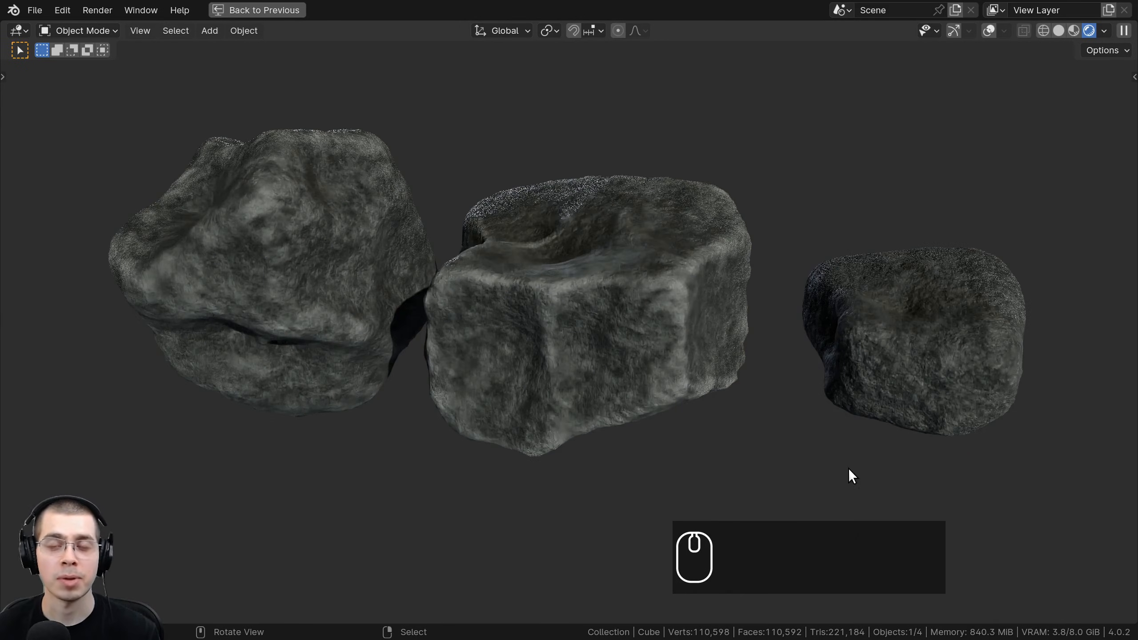